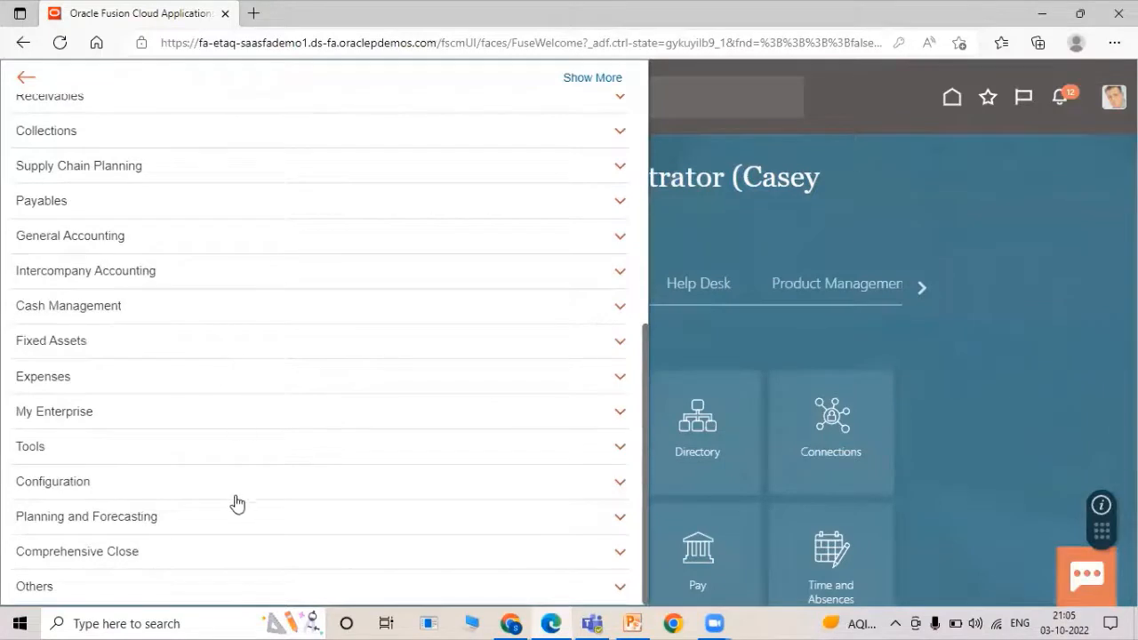
Open the Security Console from Navigator Tools and acknowledge the security data import warning.
{"action": "left_click", "coordinate": [235, 452]}
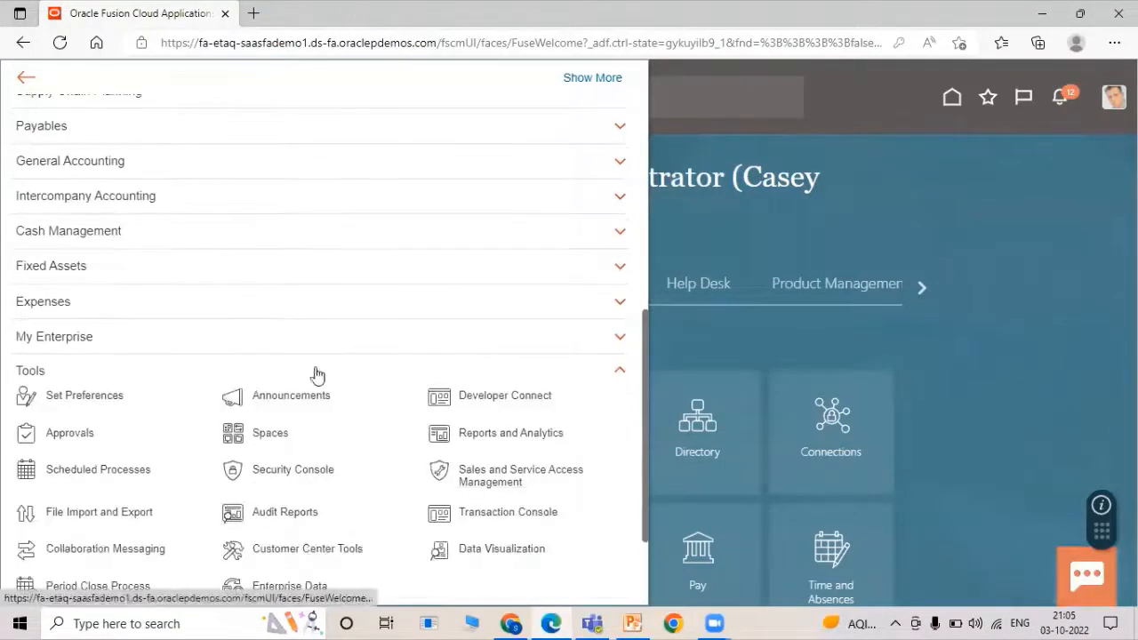
{"action": "left_click", "coordinate": [254, 469]}
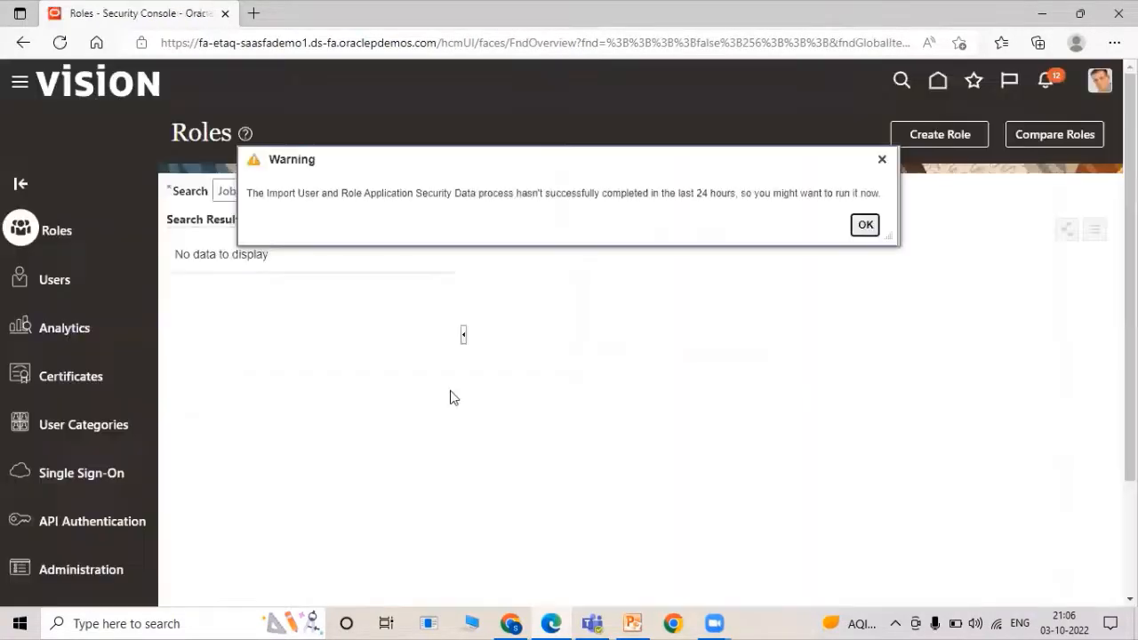
{"action": "left_click", "coordinate": [864, 224]}
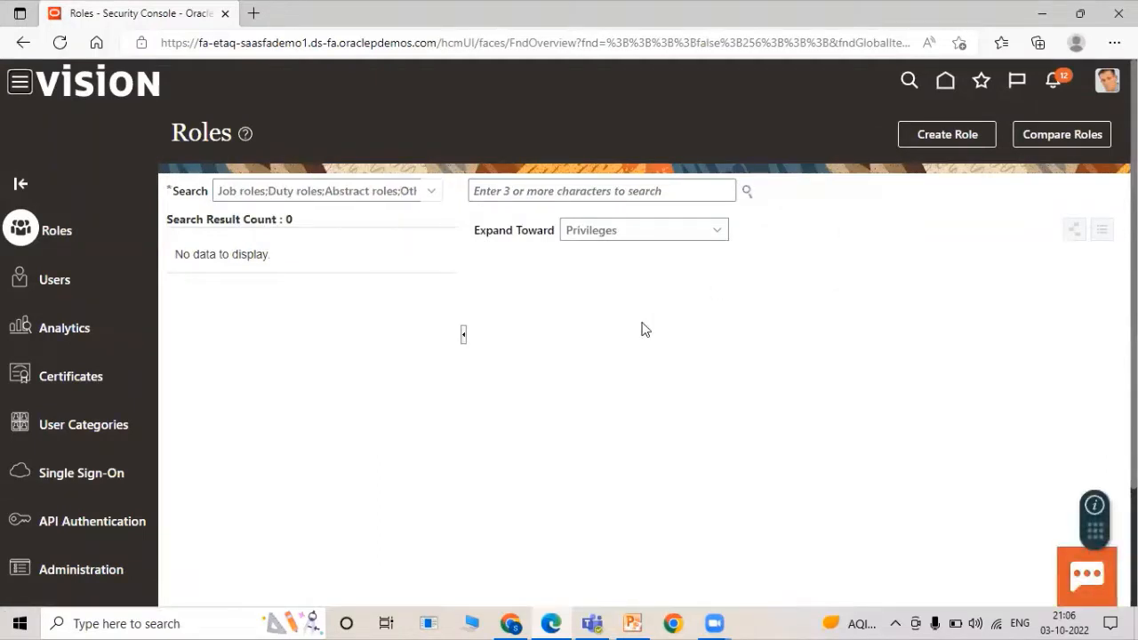
Add user account TATA01EMP with last name TATA01EMP and a confirmed password, then save it.
{"action": "left_click", "coordinate": [55, 283]}
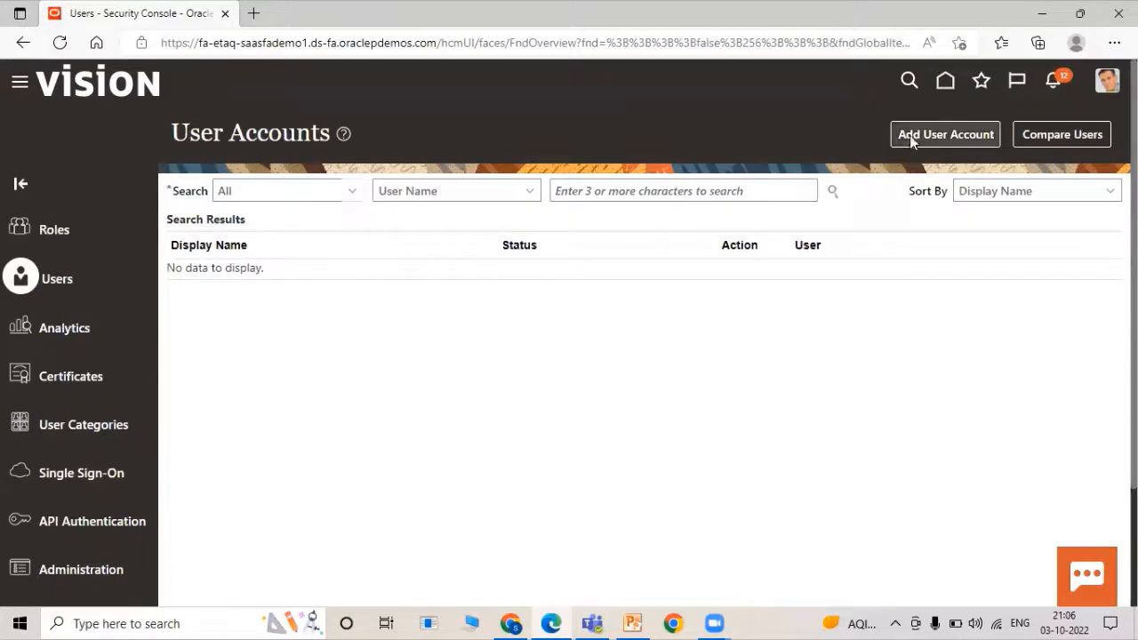
{"action": "left_click", "coordinate": [910, 135]}
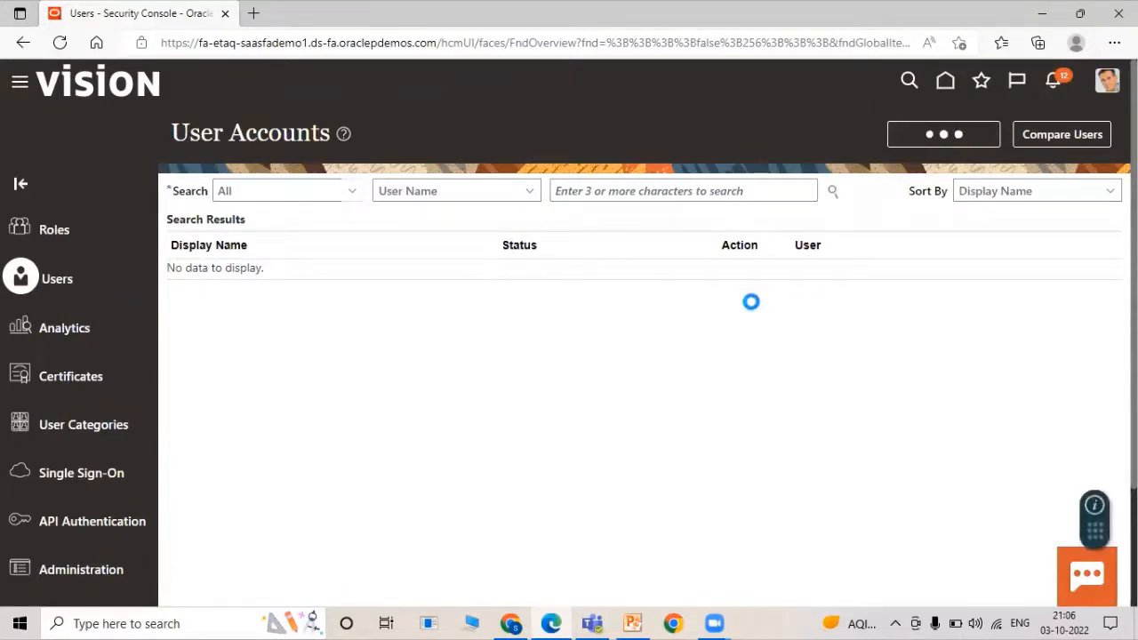
{"action": "left_click", "coordinate": [807, 292]}
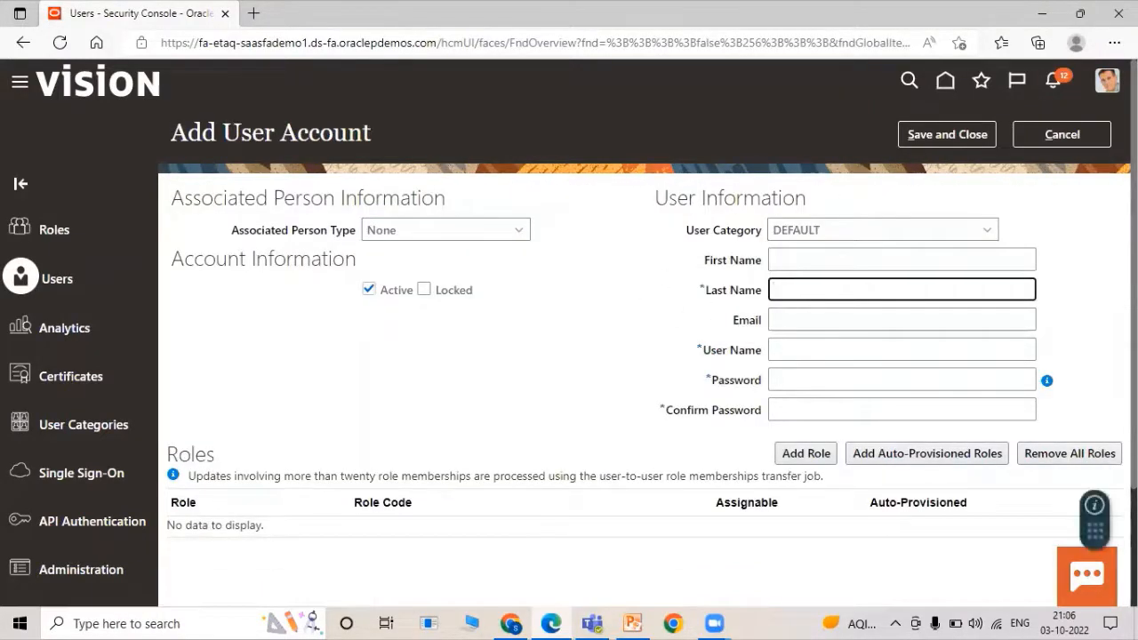
{"action": "type", "text": "TATA01EMP"}
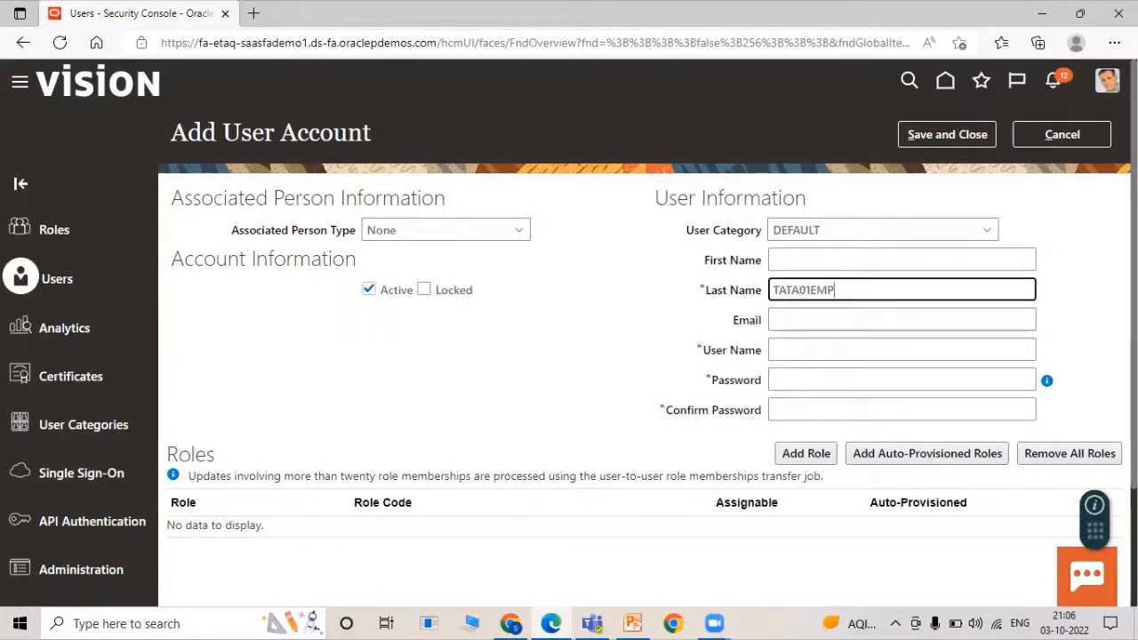
{"action": "left_click", "coordinate": [582, 329]}
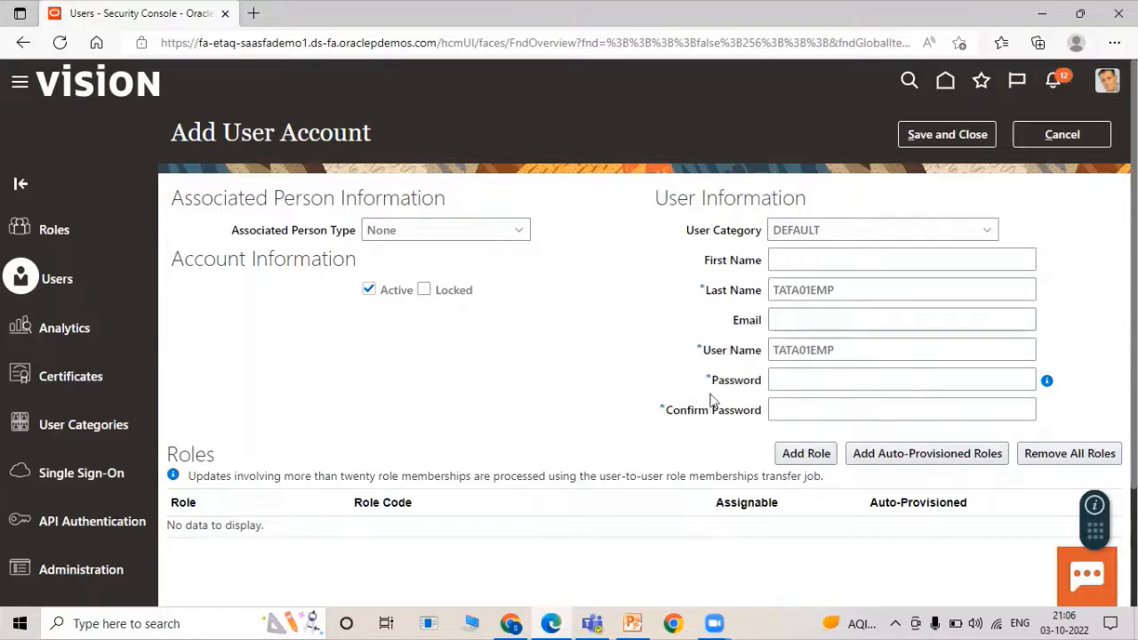
{"action": "left_click", "coordinate": [797, 382]}
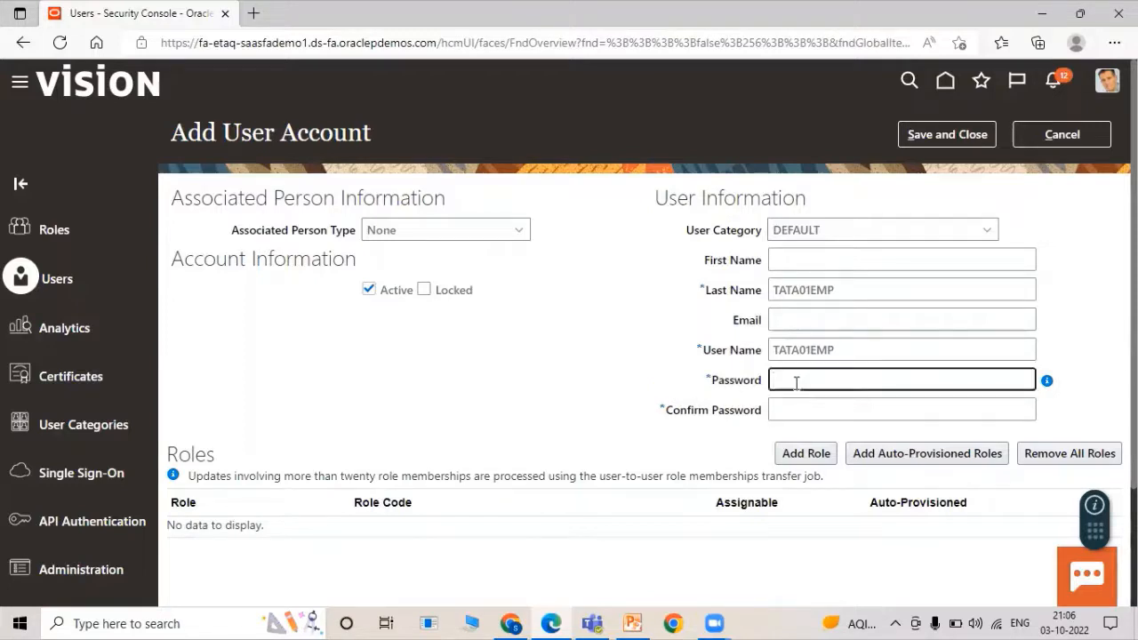
{"action": "left_click", "coordinate": [812, 408]}
{"action": "type", "text": "W"}
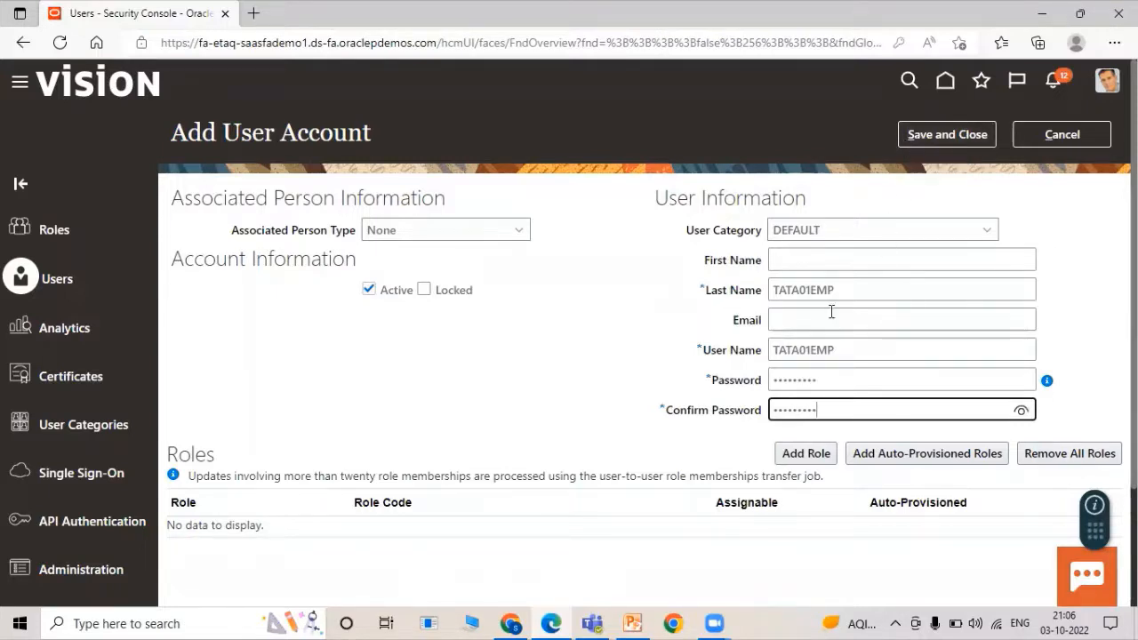
{"action": "double_click", "coordinate": [851, 292]}
{"action": "key", "text": "ctrl+c"}
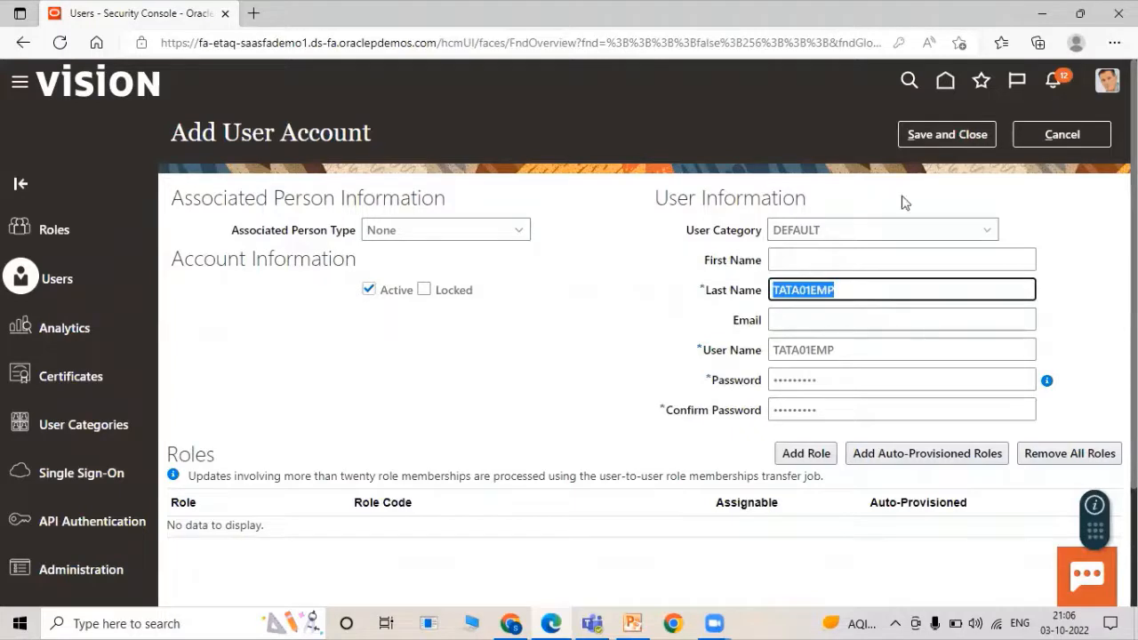
{"action": "left_click", "coordinate": [904, 139]}
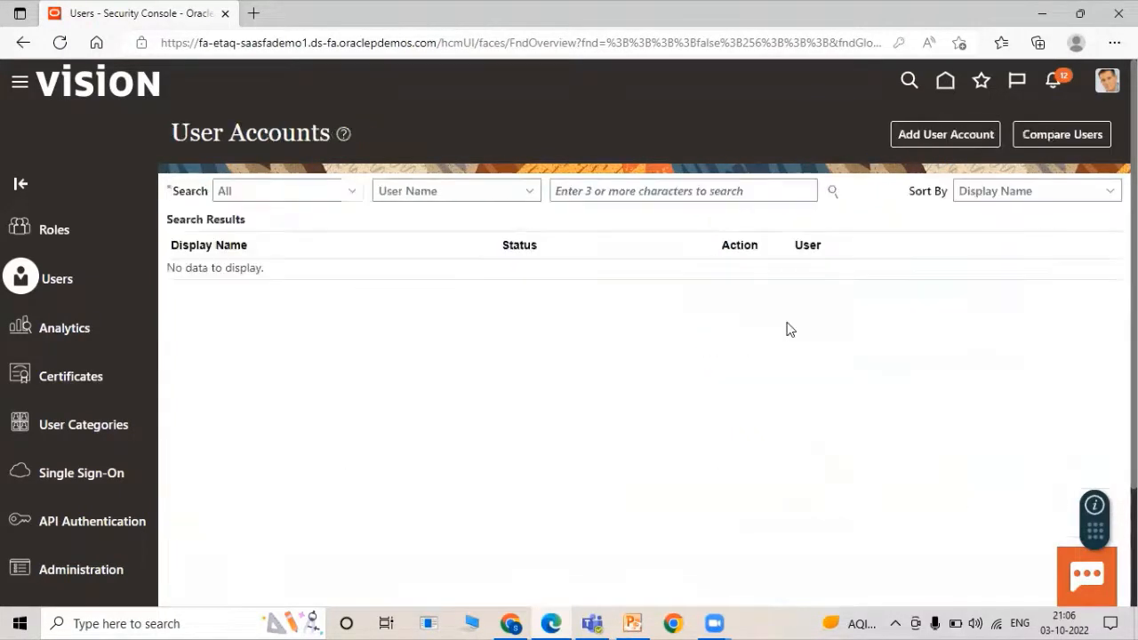
Add user account TATA02EMP with last name TATA02EMP and a confirmed password, then save it.
{"action": "left_click", "coordinate": [626, 192]}
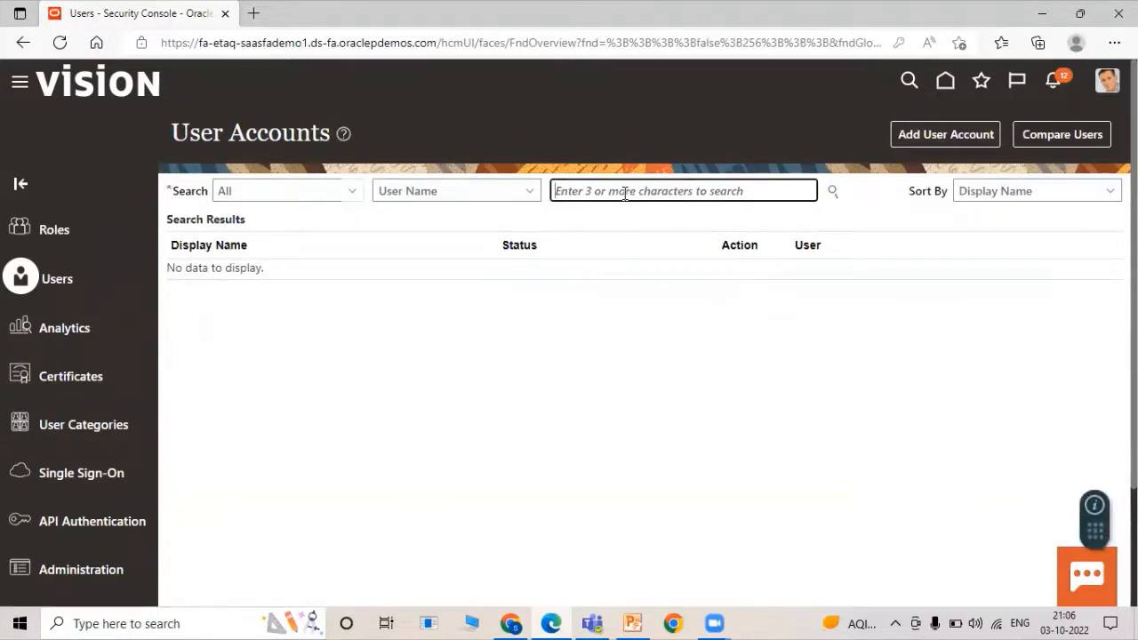
{"action": "left_click", "coordinate": [902, 135]}
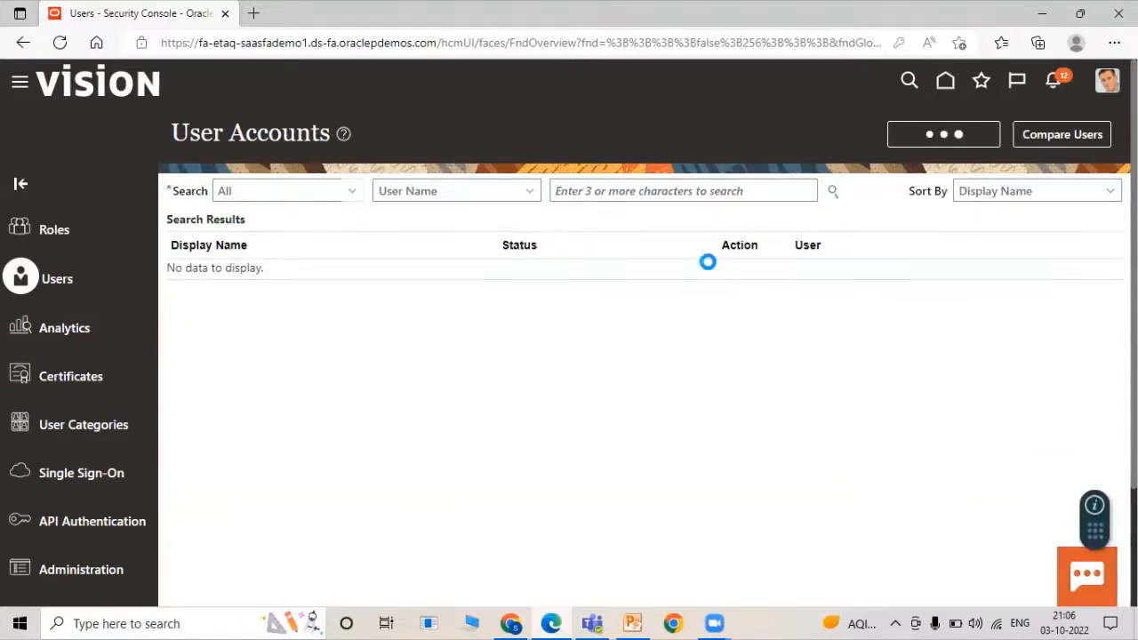
{"action": "left_click", "coordinate": [835, 294]}
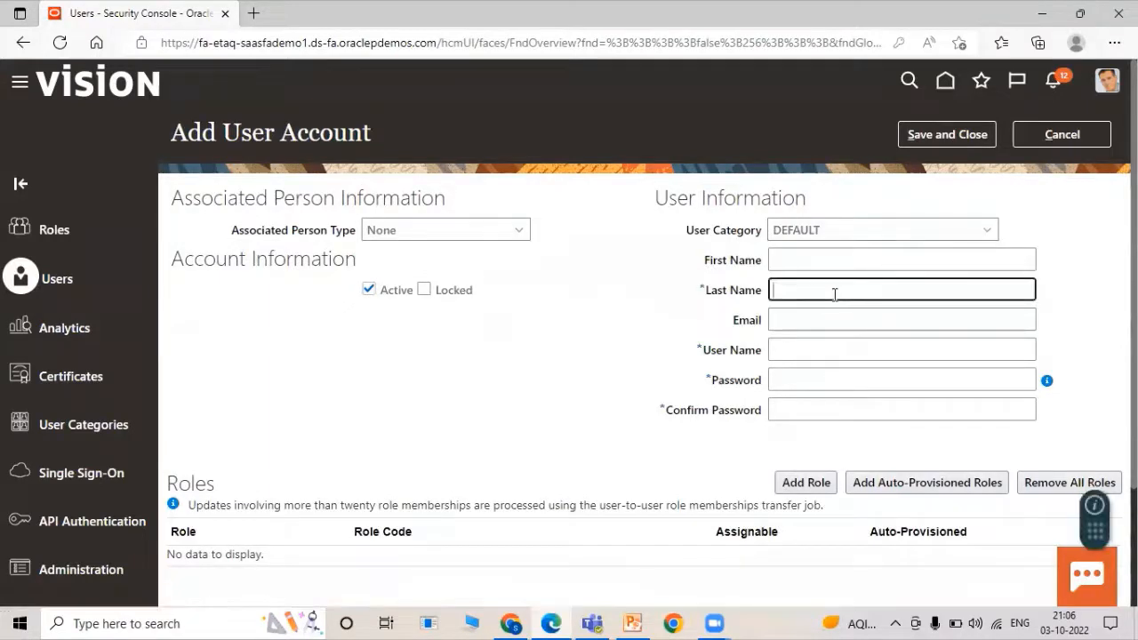
{"action": "key", "text": "ctrl+v"}
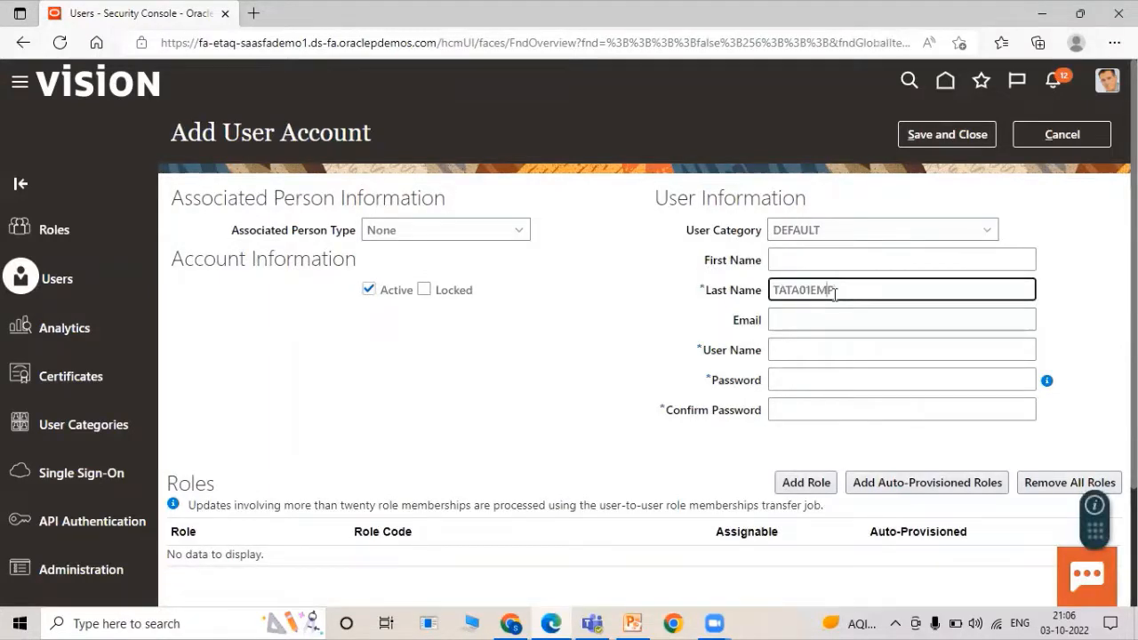
{"action": "key", "text": "Left"}
{"action": "key", "text": "Left"}
{"action": "key", "text": "Left"}
{"action": "key", "text": "BackSpace"}
{"action": "type", "text": "2"}
{"action": "left_click", "coordinate": [814, 377]}
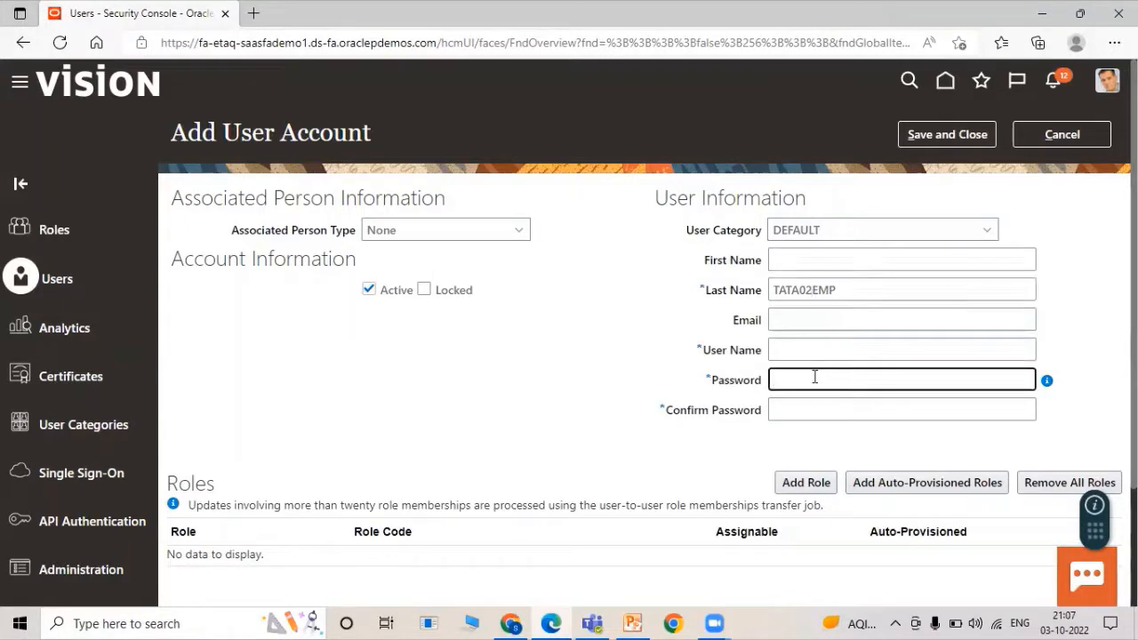
{"action": "type", "text": "•••••"}
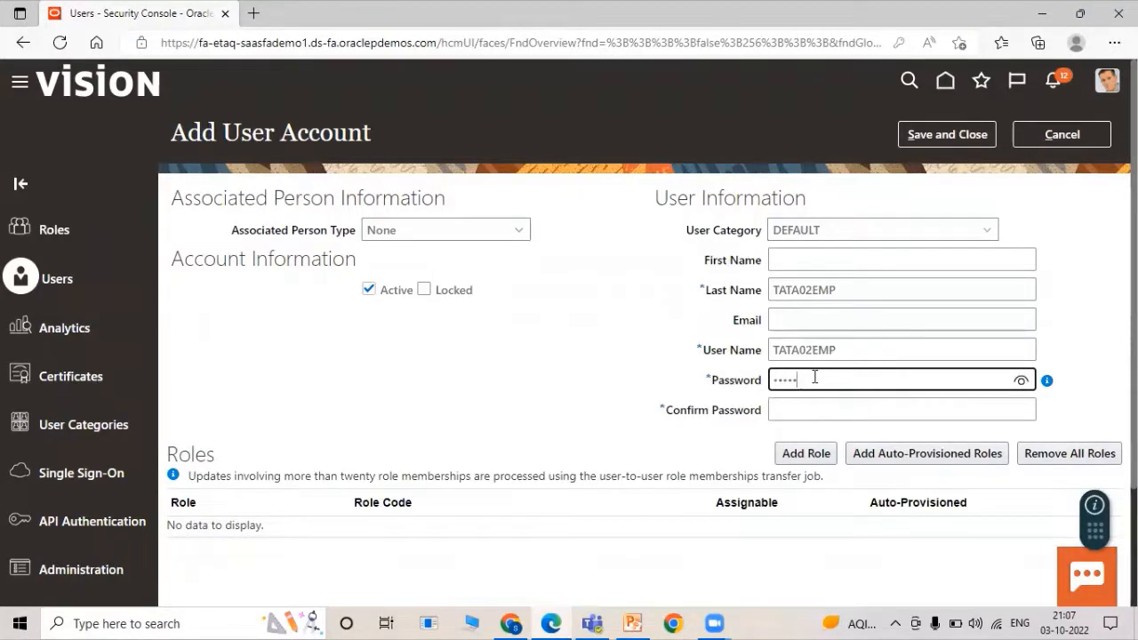
{"action": "type", "text": "•••"}
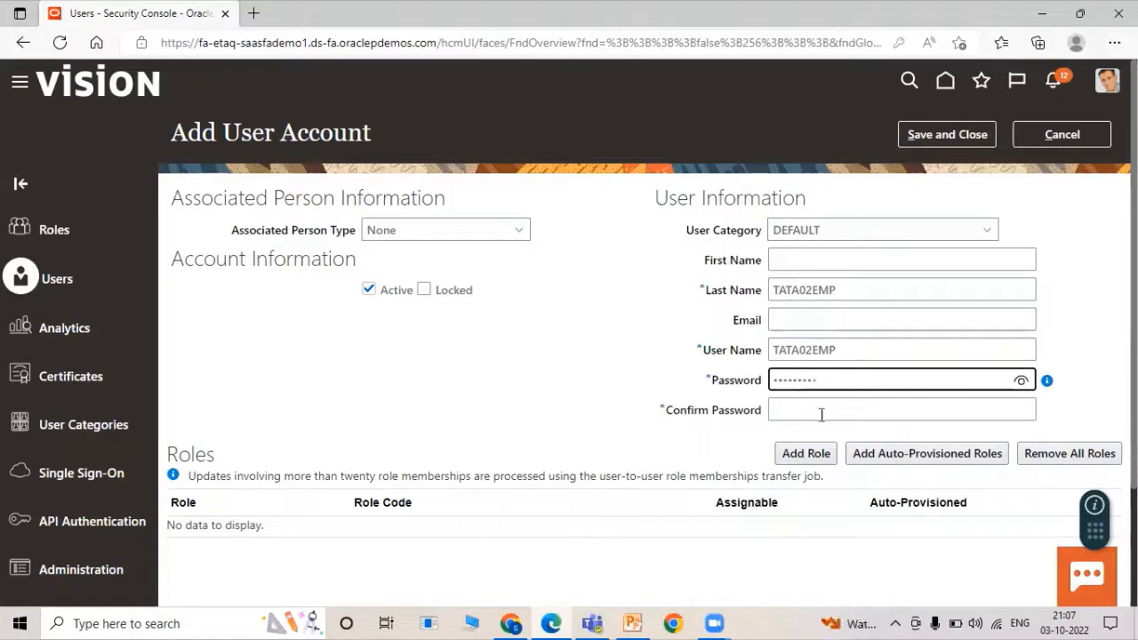
{"action": "left_click", "coordinate": [824, 417]}
{"action": "type", "text": "•"}
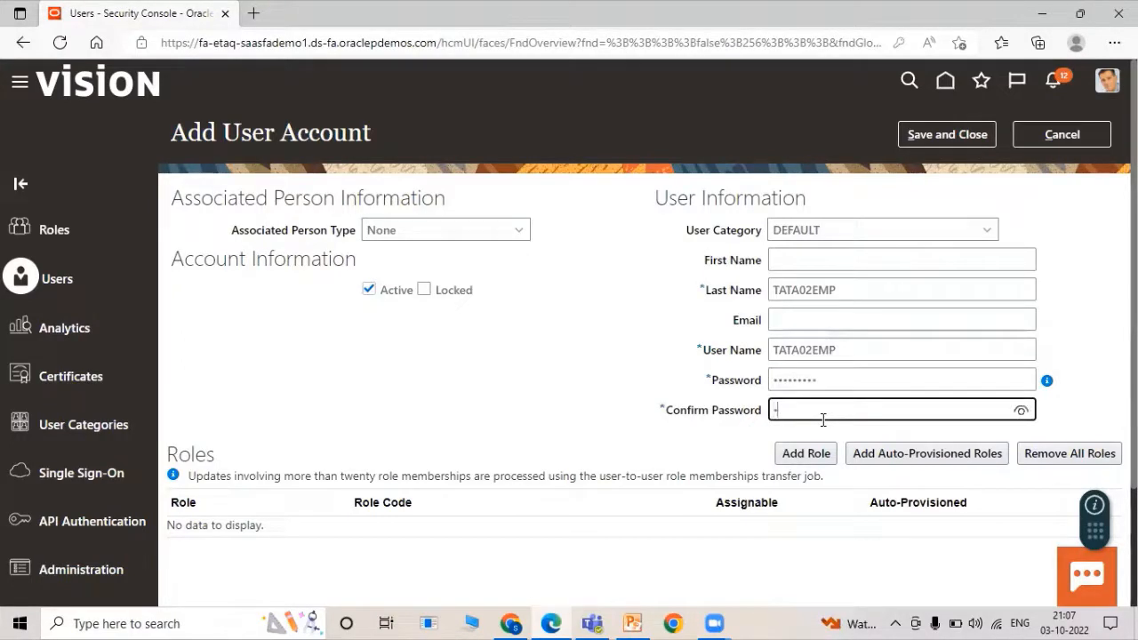
{"action": "type", "text": "••••••••"}
{"action": "left_click", "coordinate": [934, 139]}
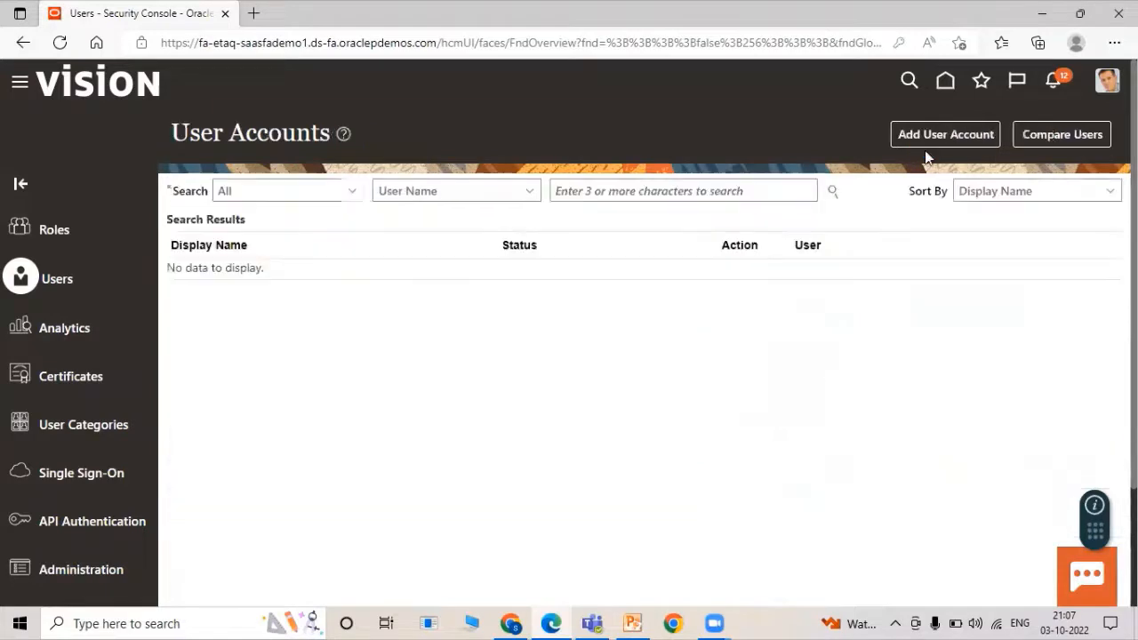
Add user account TATA03EMP with last name TATA03EMP and a password, then save it.
{"action": "left_click", "coordinate": [922, 139]}
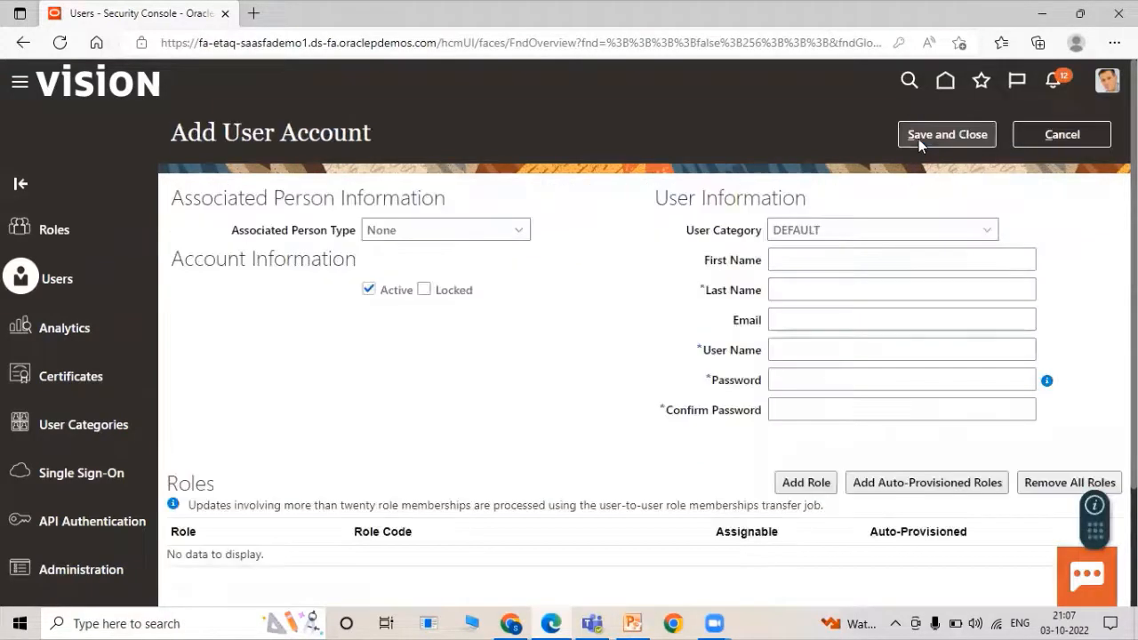
{"action": "left_click", "coordinate": [857, 290]}
{"action": "key", "text": "ctrl+v"}
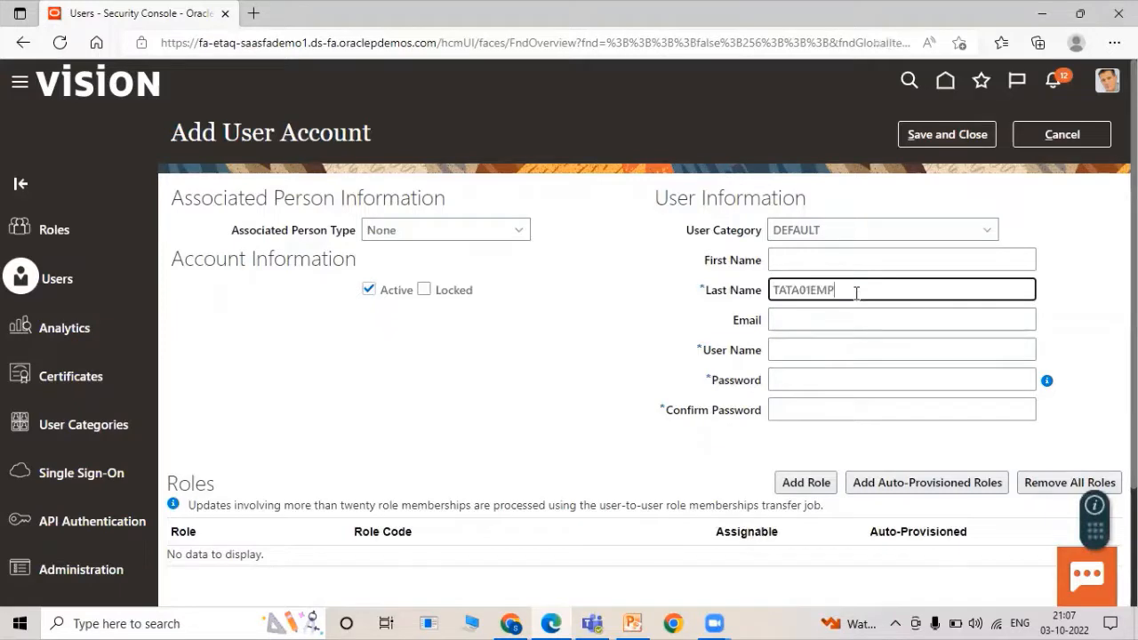
{"action": "key", "text": "Left"}
{"action": "key", "text": "Left"}
{"action": "key", "text": "Left"}
{"action": "key", "text": "BackSpace"}
{"action": "type", "text": "3"}
{"action": "left_click", "coordinate": [805, 379]}
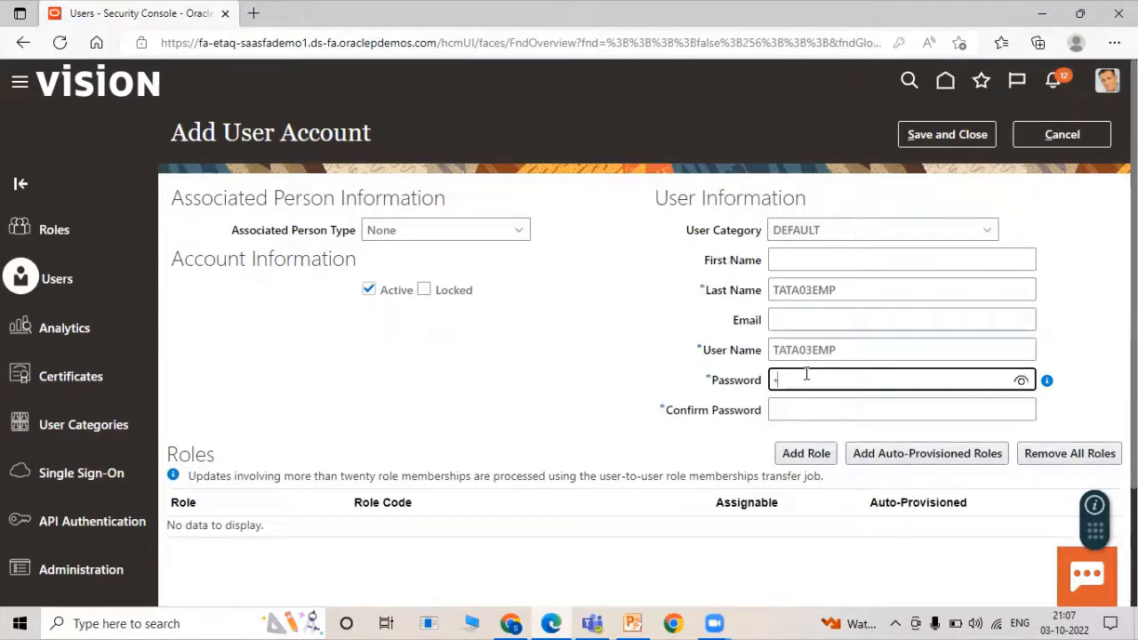
{"action": "left_click", "coordinate": [813, 410]}
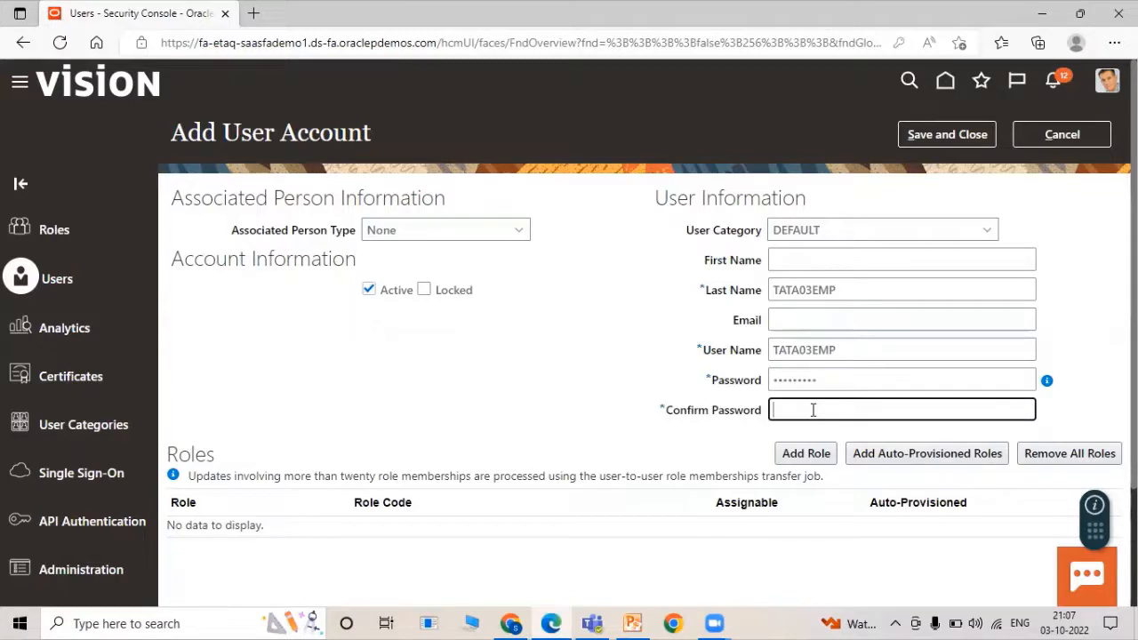
{"action": "left_click", "coordinate": [980, 135]}
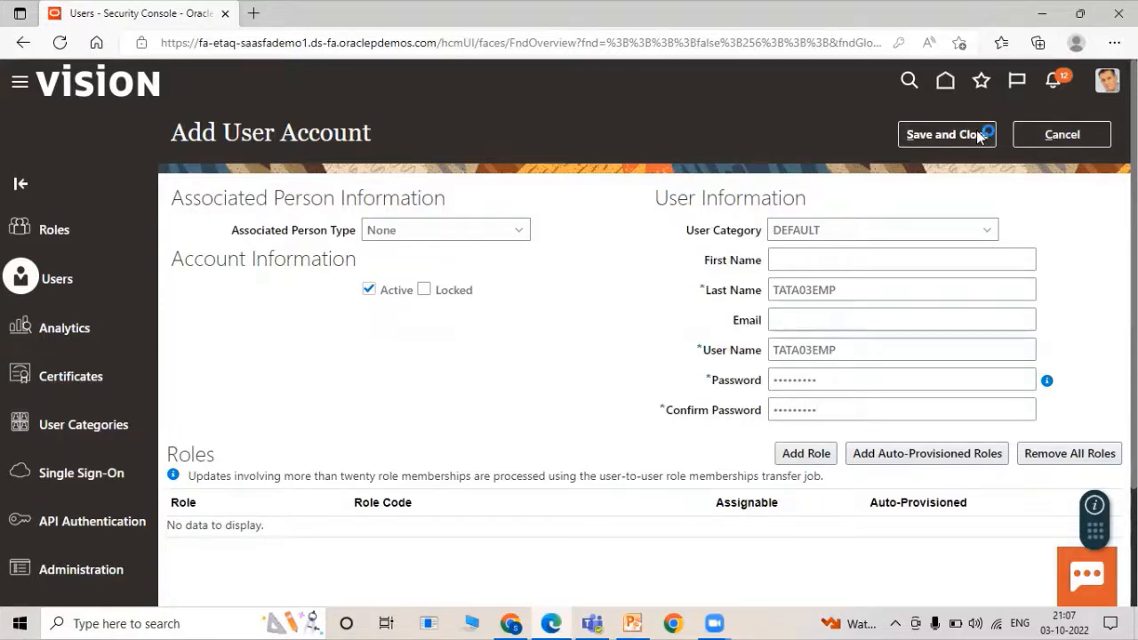
Go to Setup and Maintenance from the user menu and show the Tasks side panel.
{"action": "left_click", "coordinate": [1100, 81]}
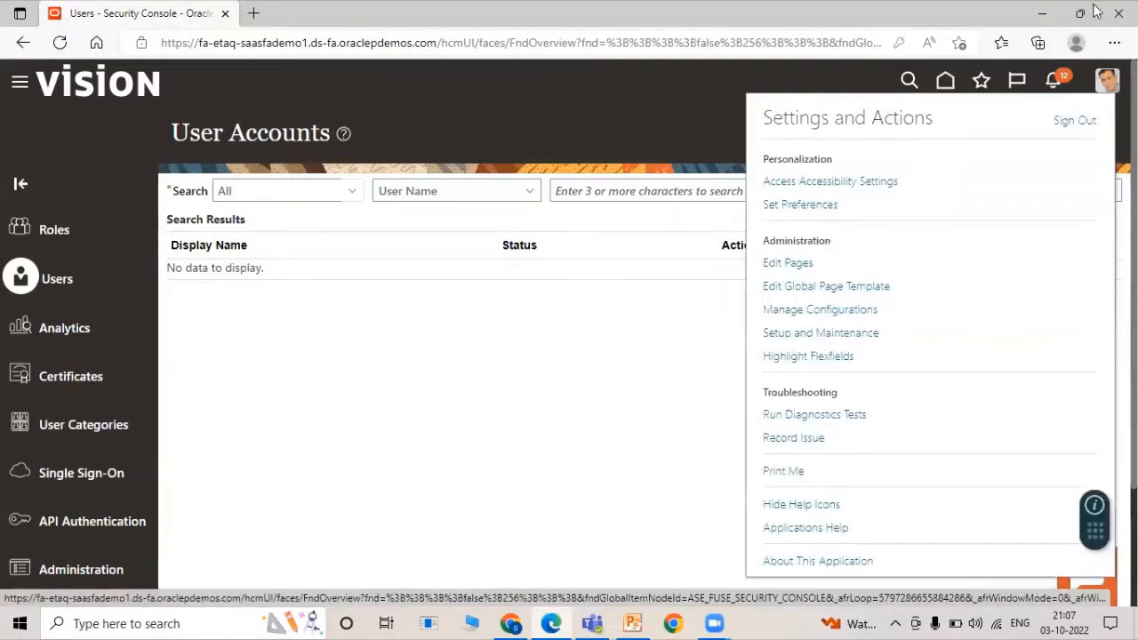
{"action": "left_click", "coordinate": [813, 332]}
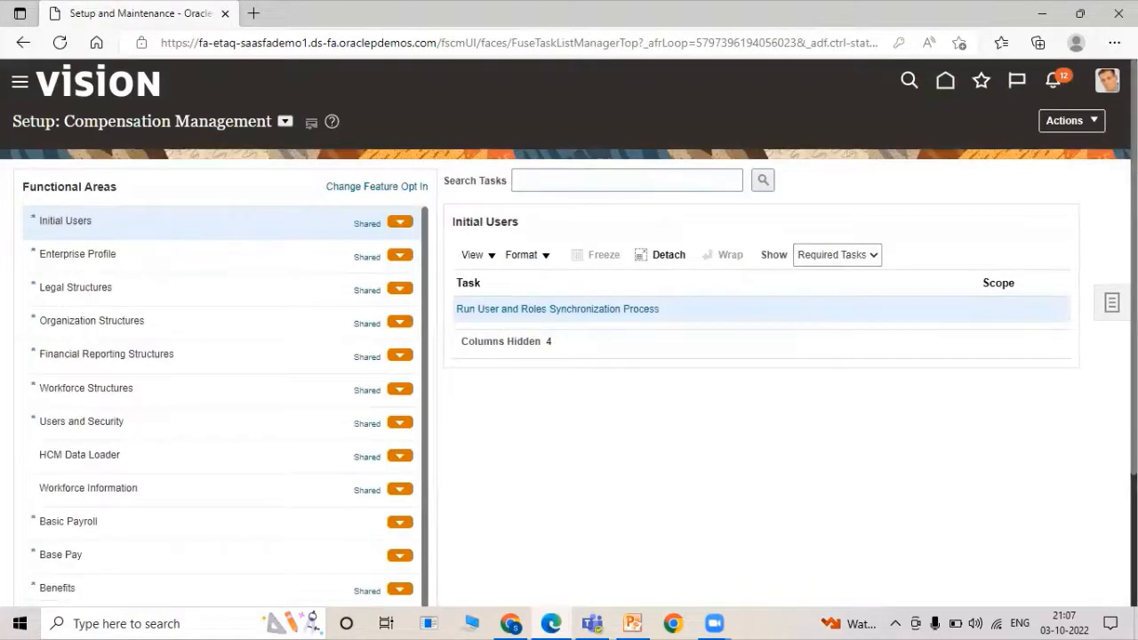
{"action": "left_click", "coordinate": [1111, 303]}
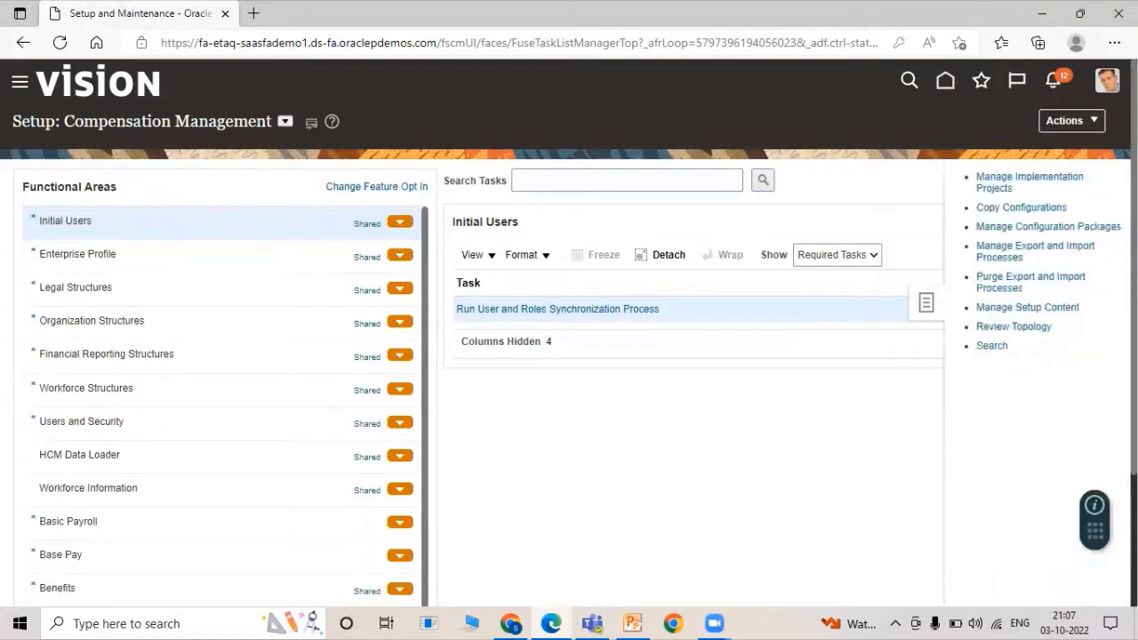
Search implementation projects for SCM and open SCM Implementation Project for Rel13.
{"action": "left_click", "coordinate": [1023, 175]}
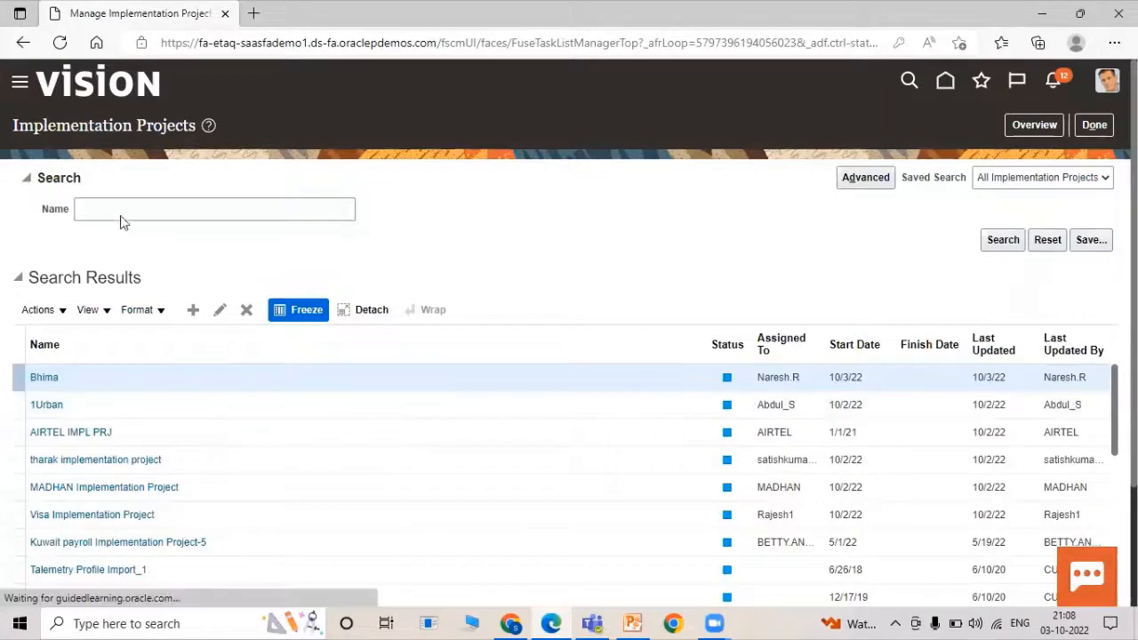
{"action": "left_click", "coordinate": [122, 211]}
{"action": "type", "text": "SC"}
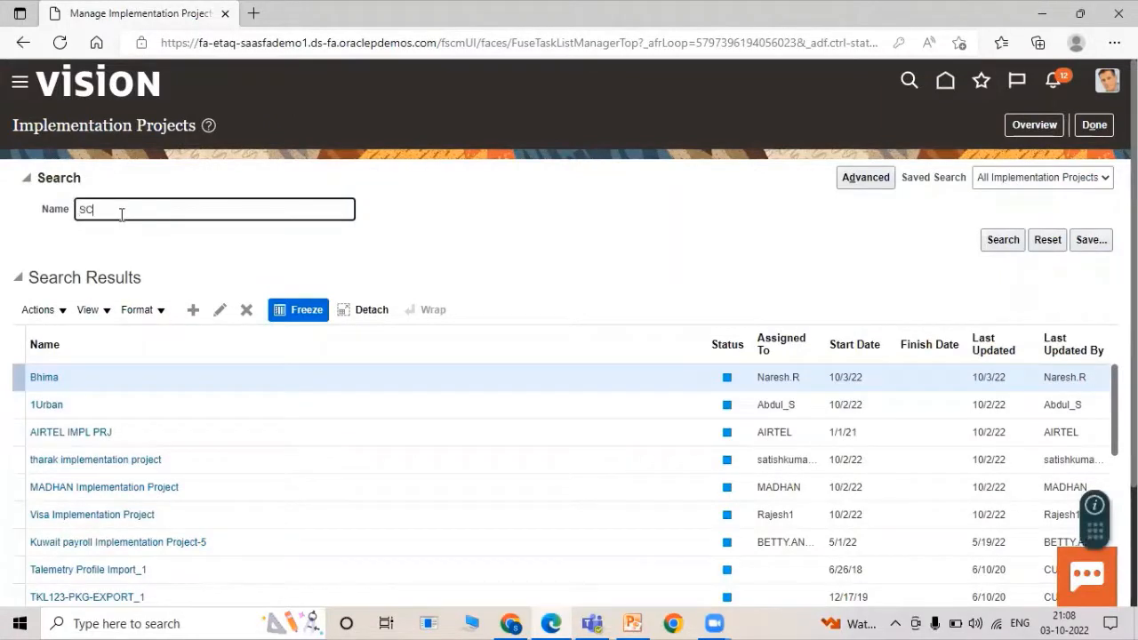
{"action": "type", "text": "M"}
{"action": "key", "text": "Return"}
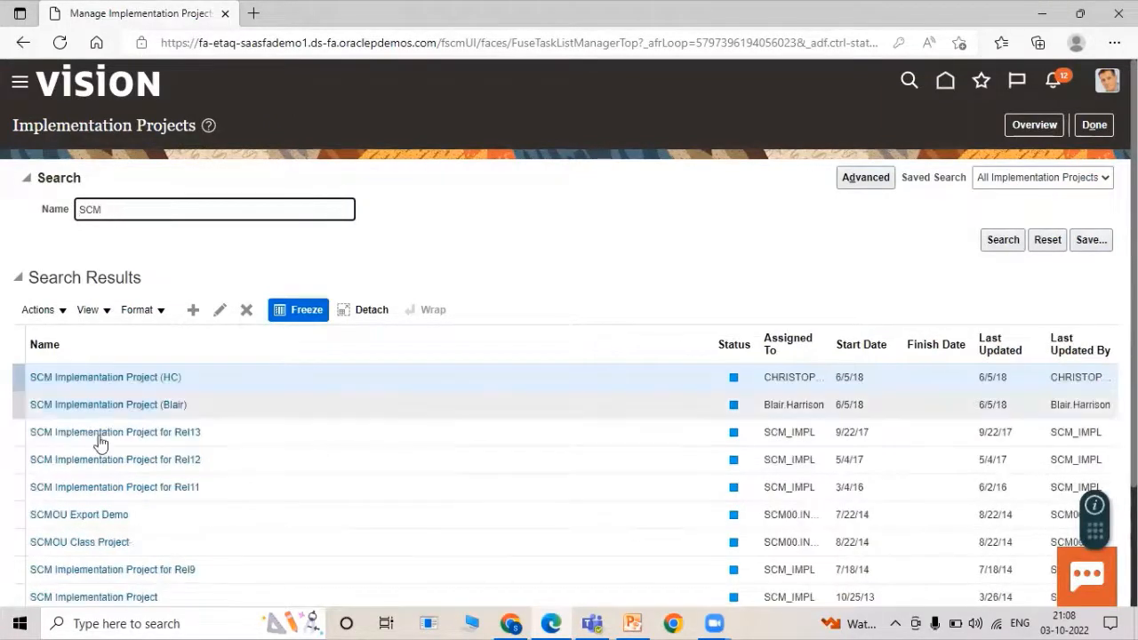
{"action": "left_click", "coordinate": [102, 432]}
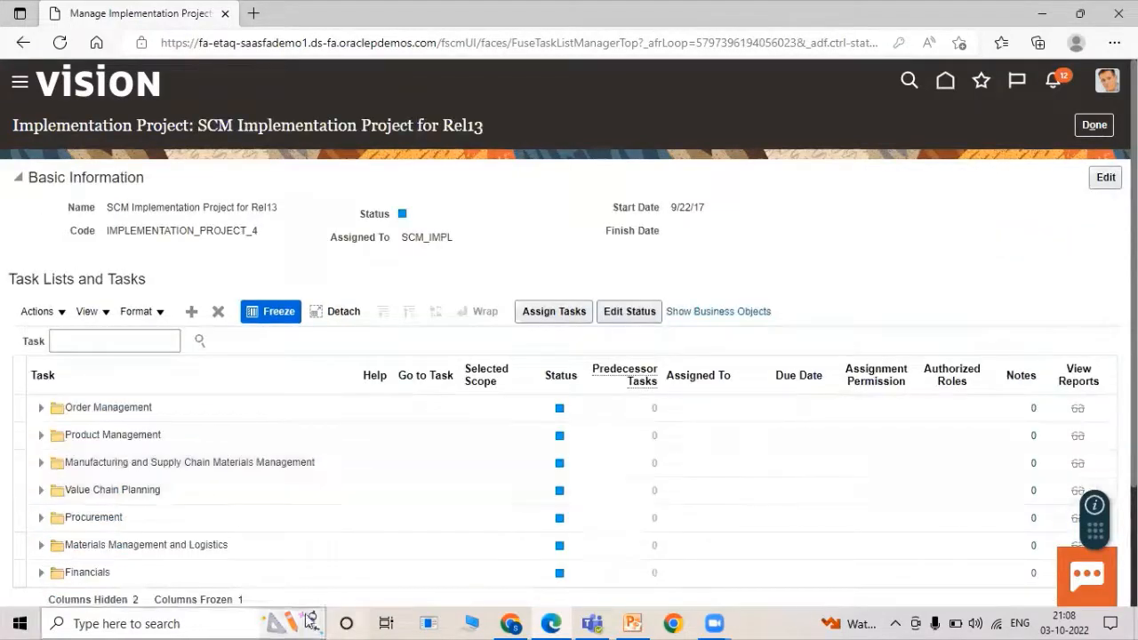
Find the procurement Manage Approval Groups task in the project and launch it.
{"action": "left_click", "coordinate": [152, 342]}
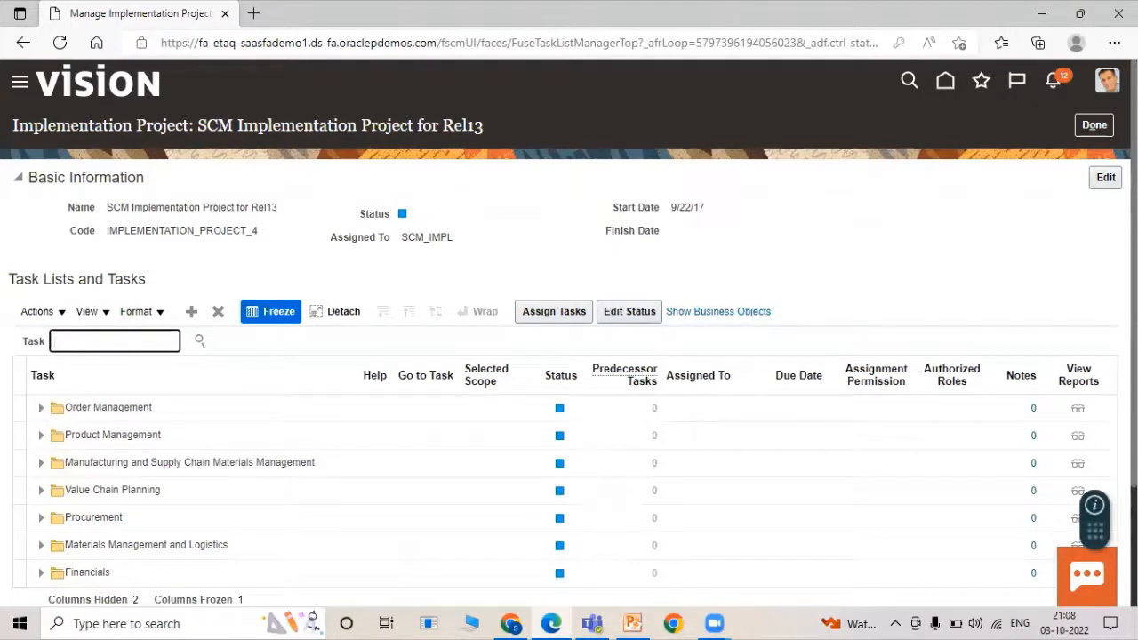
{"action": "type", "text": "MAnaga"}
{"action": "type", "text": " Approval Group"}
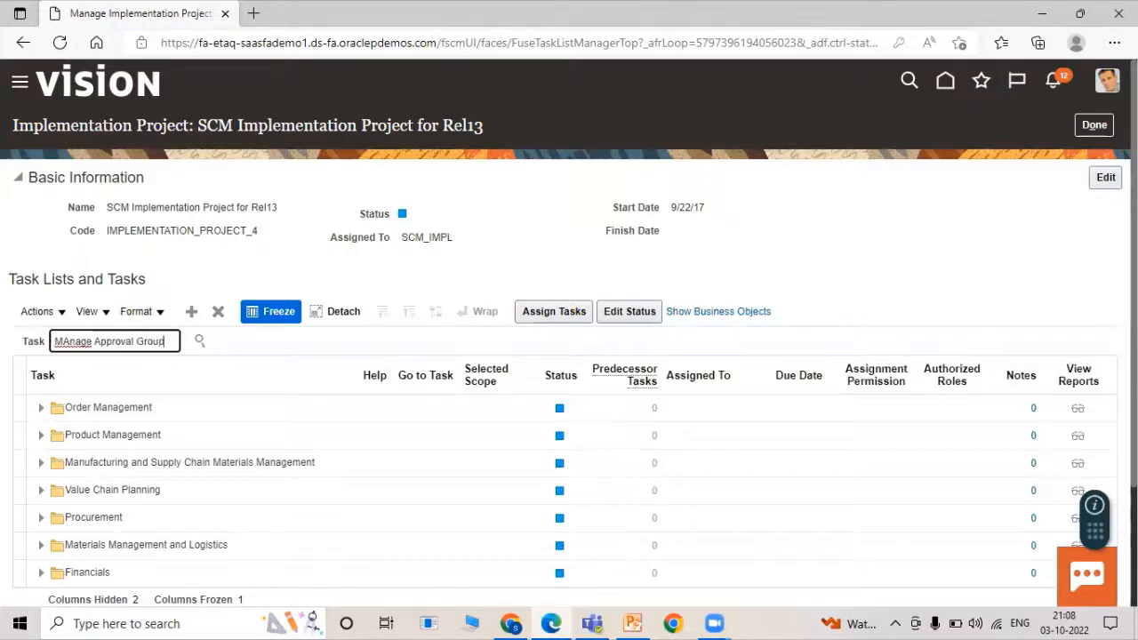
{"action": "left_click", "coordinate": [200, 341]}
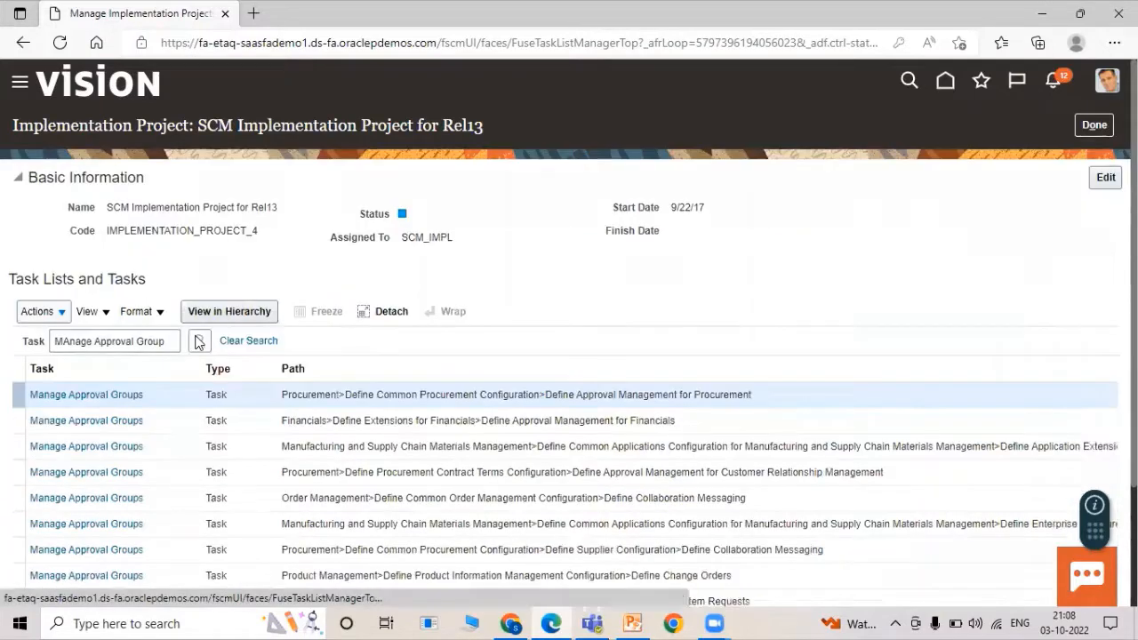
{"action": "left_click", "coordinate": [16, 395]}
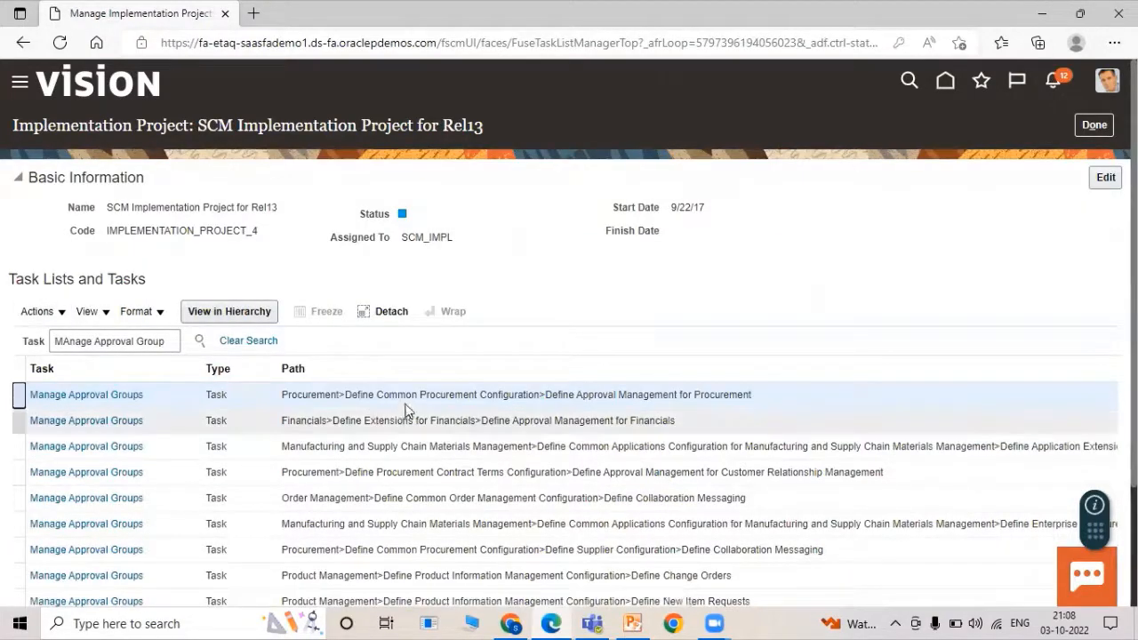
{"action": "left_click", "coordinate": [115, 398]}
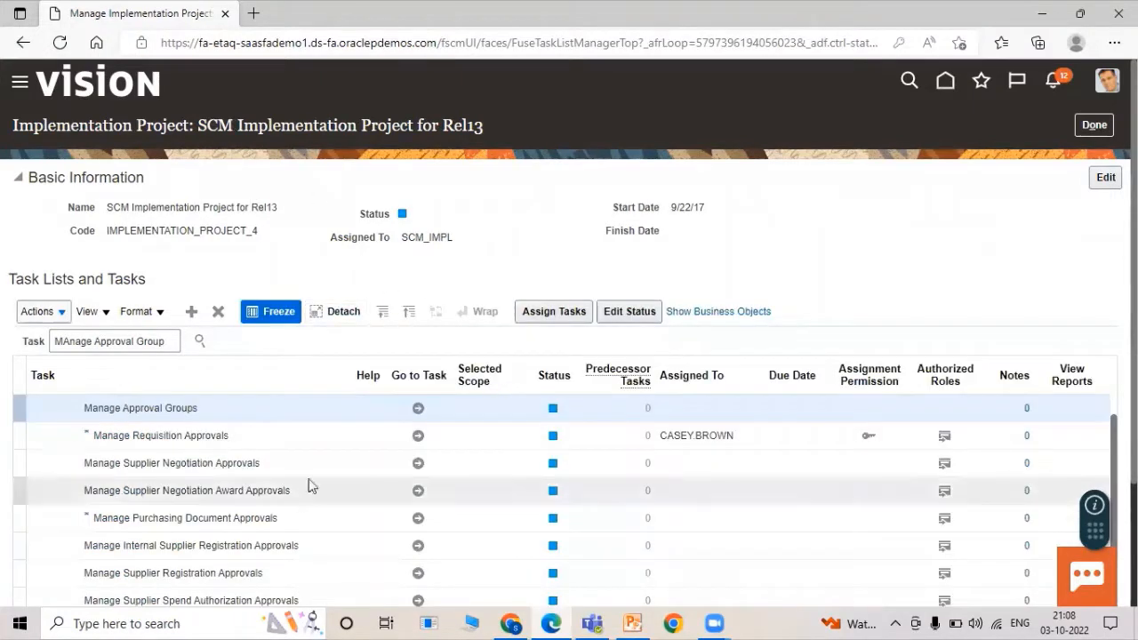
{"action": "left_click", "coordinate": [418, 410]}
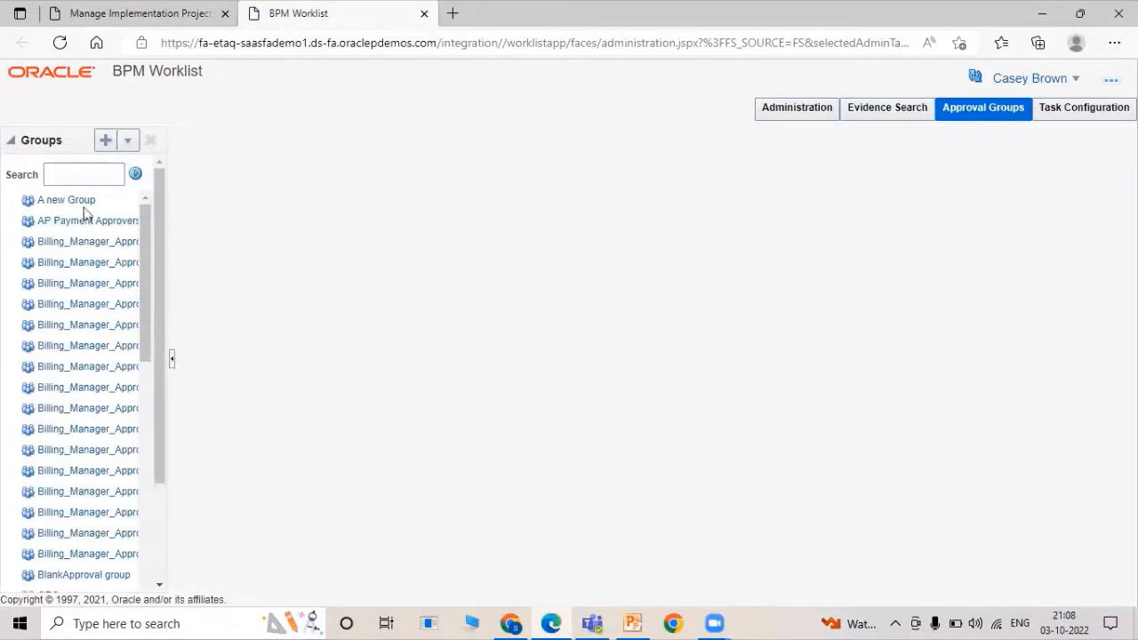
Create a new approval group, rename 'untitled' to TATA EMP SERIAL, and start adding a member.
{"action": "left_click", "coordinate": [106, 143]}
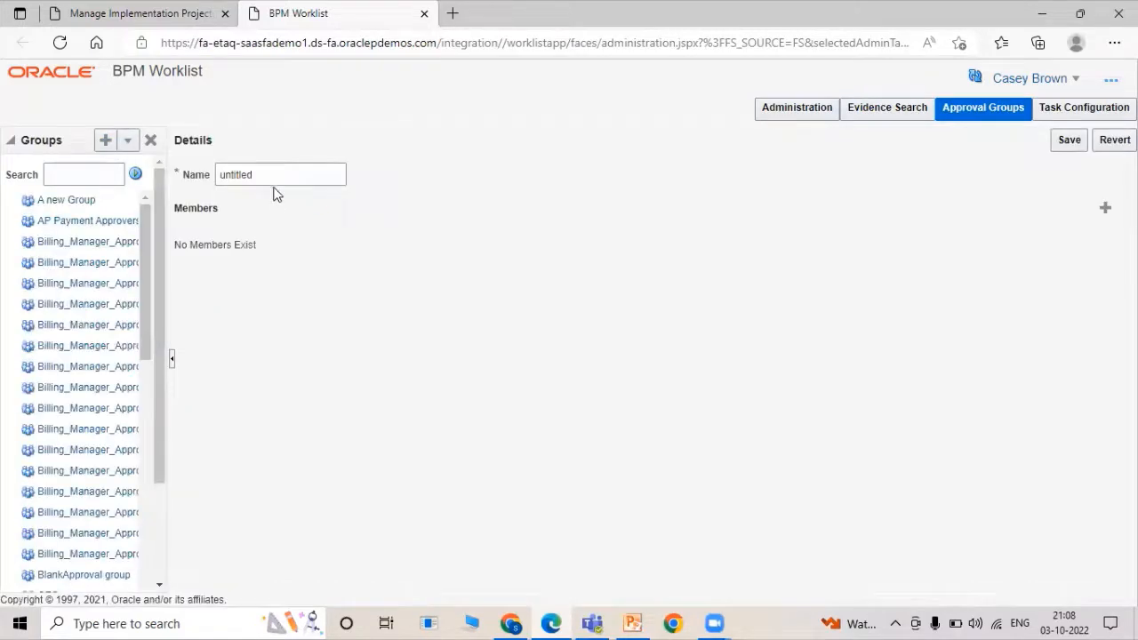
{"action": "left_click", "coordinate": [277, 175]}
{"action": "double_click", "coordinate": [276, 175]}
{"action": "key", "text": "BackSpace"}
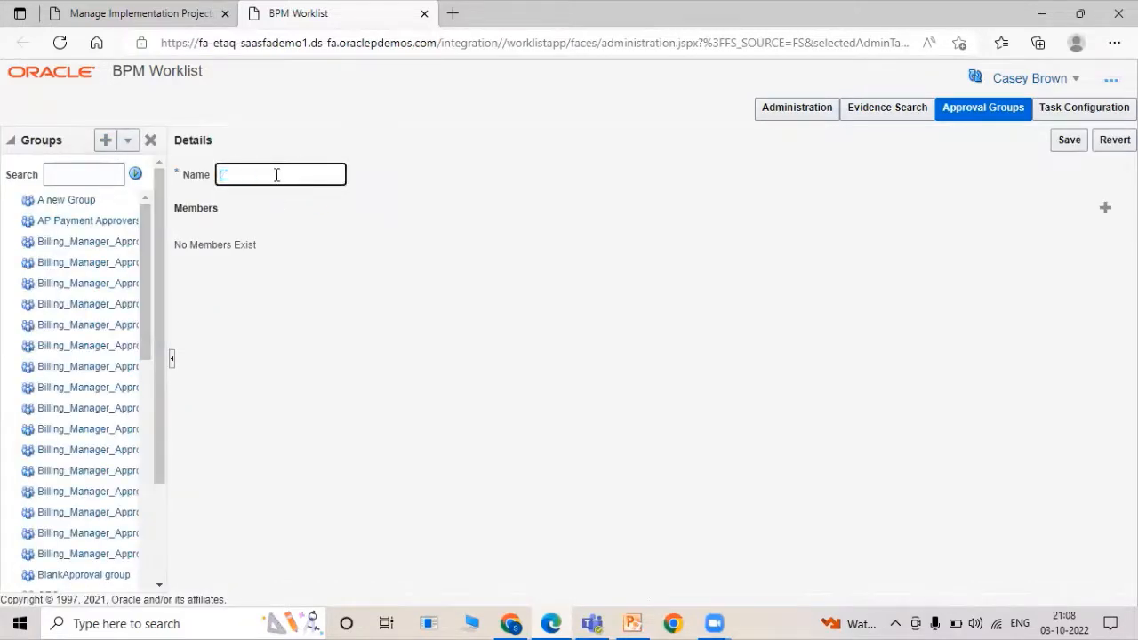
{"action": "type", "text": "TATA EMP SERIAL"}
{"action": "left_click", "coordinate": [547, 169]}
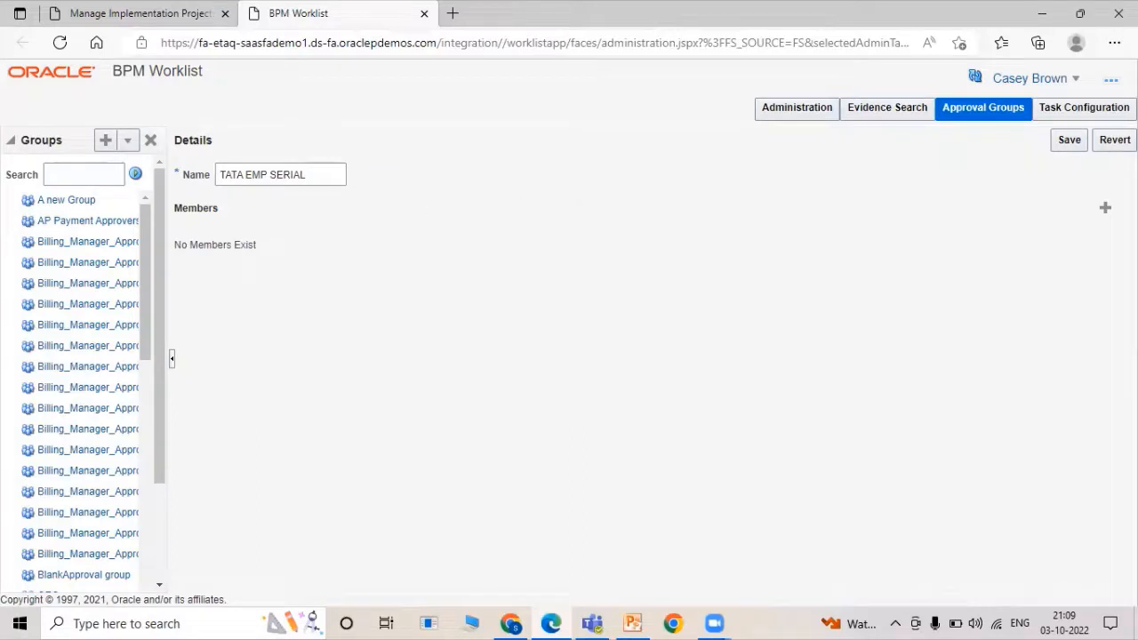
{"action": "left_click", "coordinate": [1105, 207]}
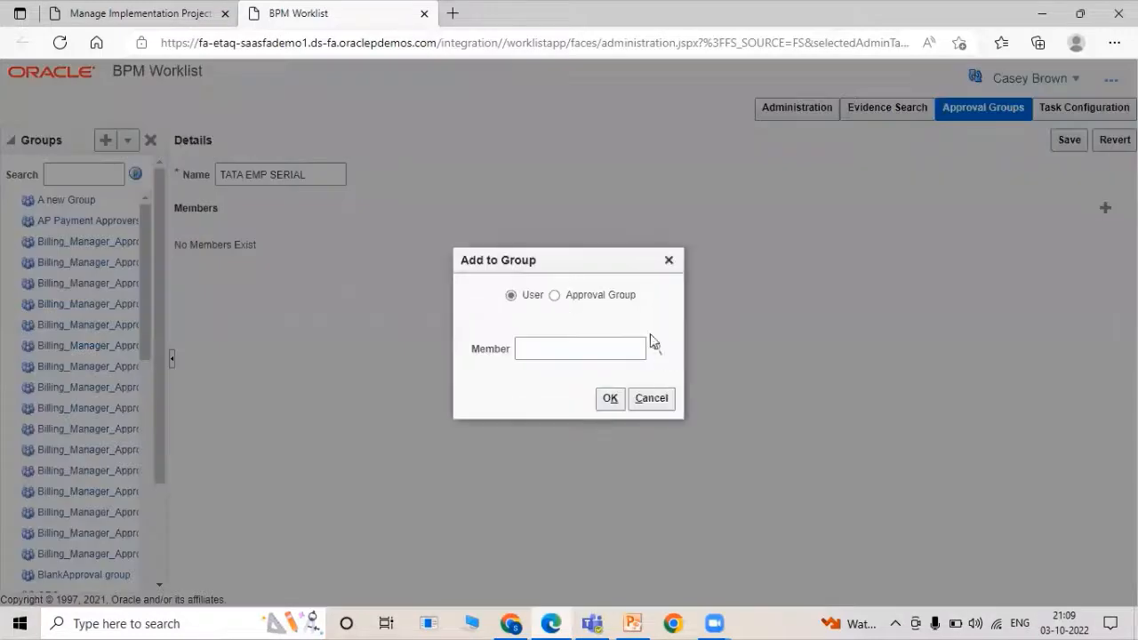
Add tata01emp as the first group member via the Identity Browser search.
{"action": "left_click", "coordinate": [565, 343]}
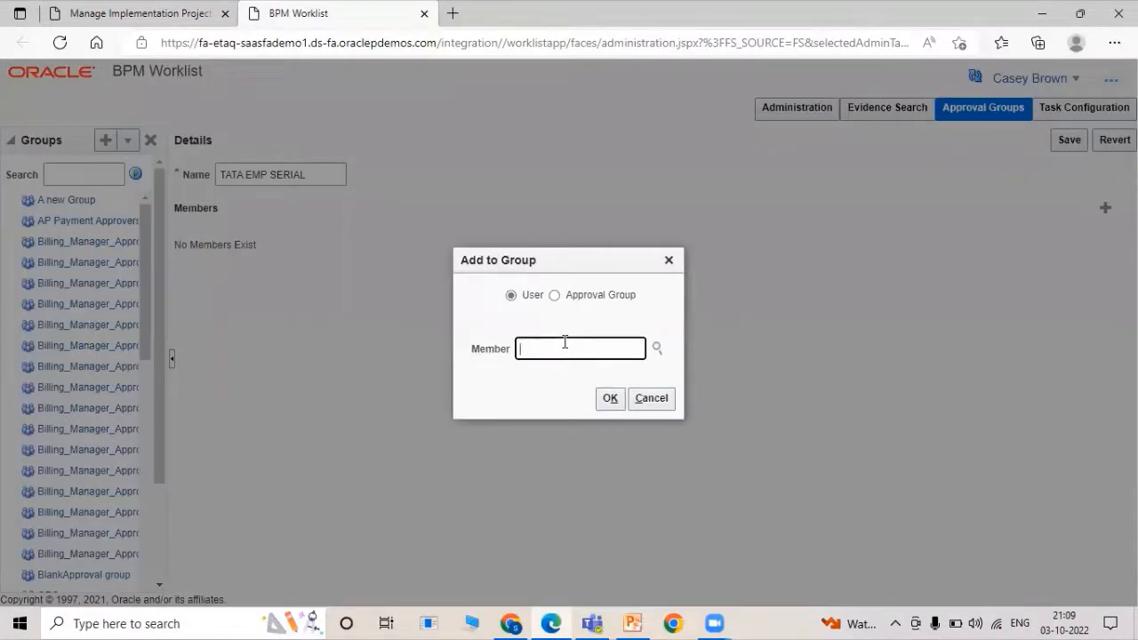
{"action": "type", "text": "TATA01EMP"}
{"action": "left_click", "coordinate": [657, 348]}
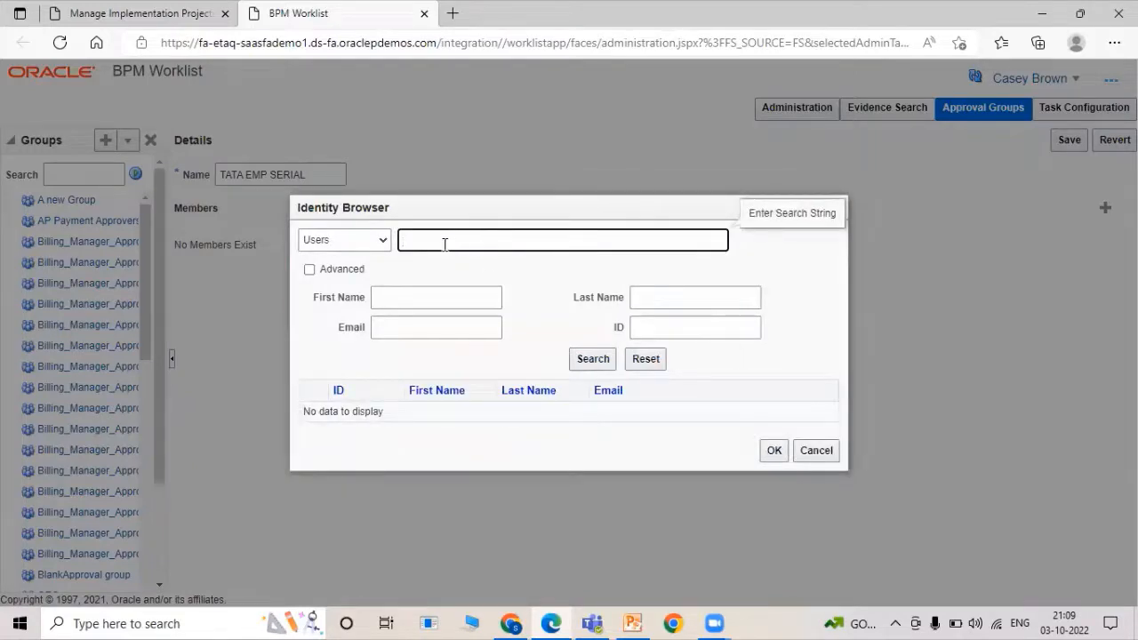
{"action": "type", "text": "TATA01EMP"}
{"action": "left_click", "coordinate": [581, 360]}
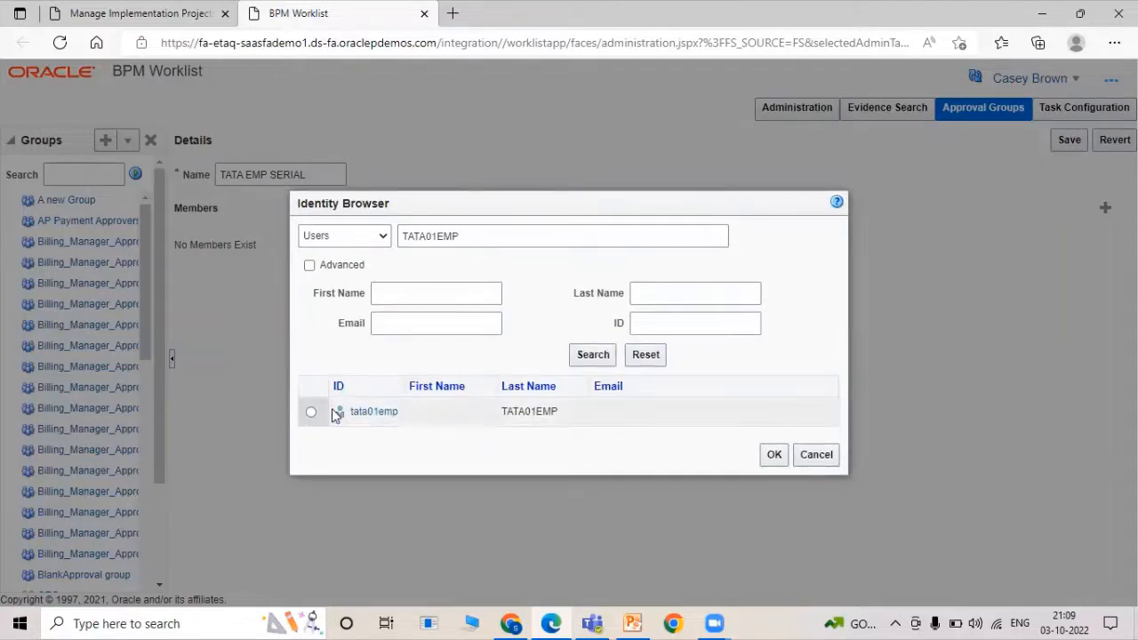
{"action": "left_click", "coordinate": [310, 412]}
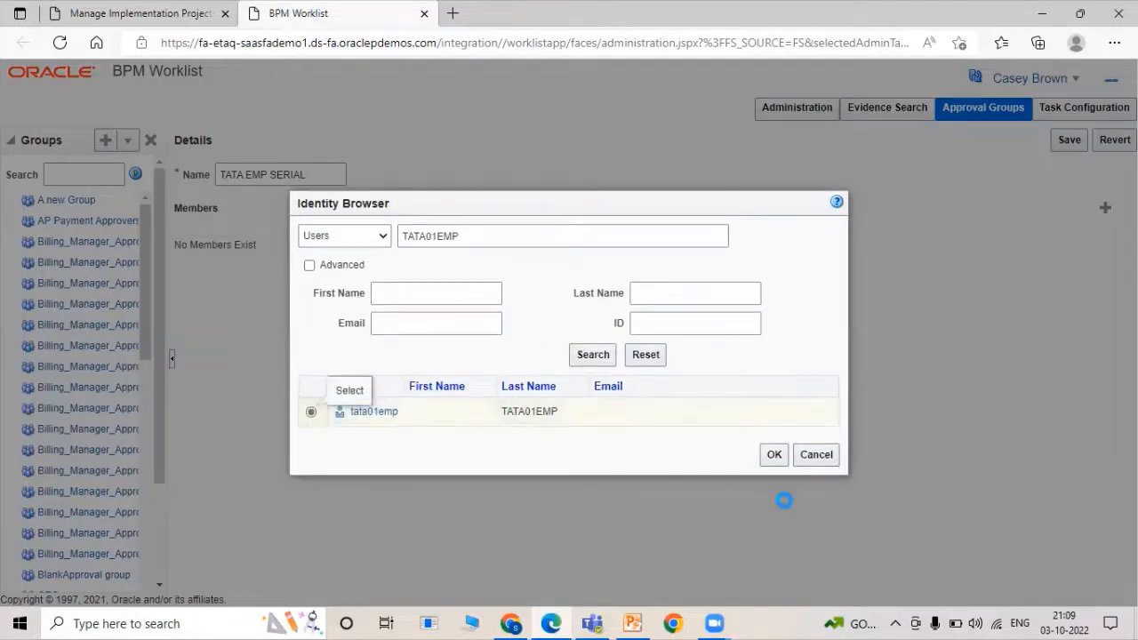
{"action": "left_click", "coordinate": [773, 456]}
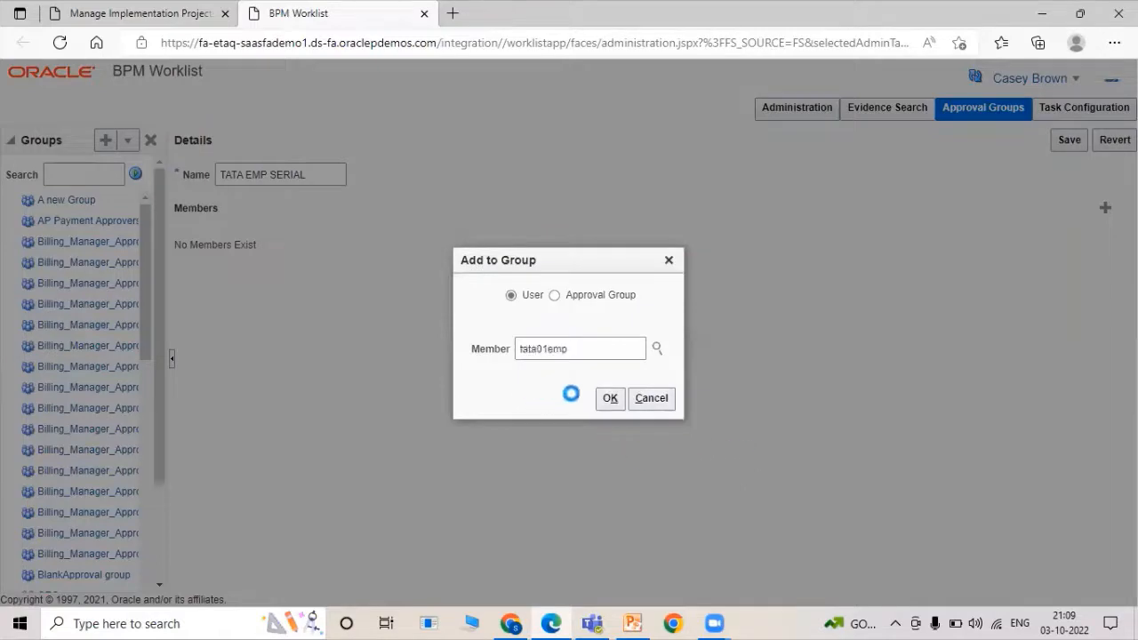
{"action": "left_click", "coordinate": [606, 400]}
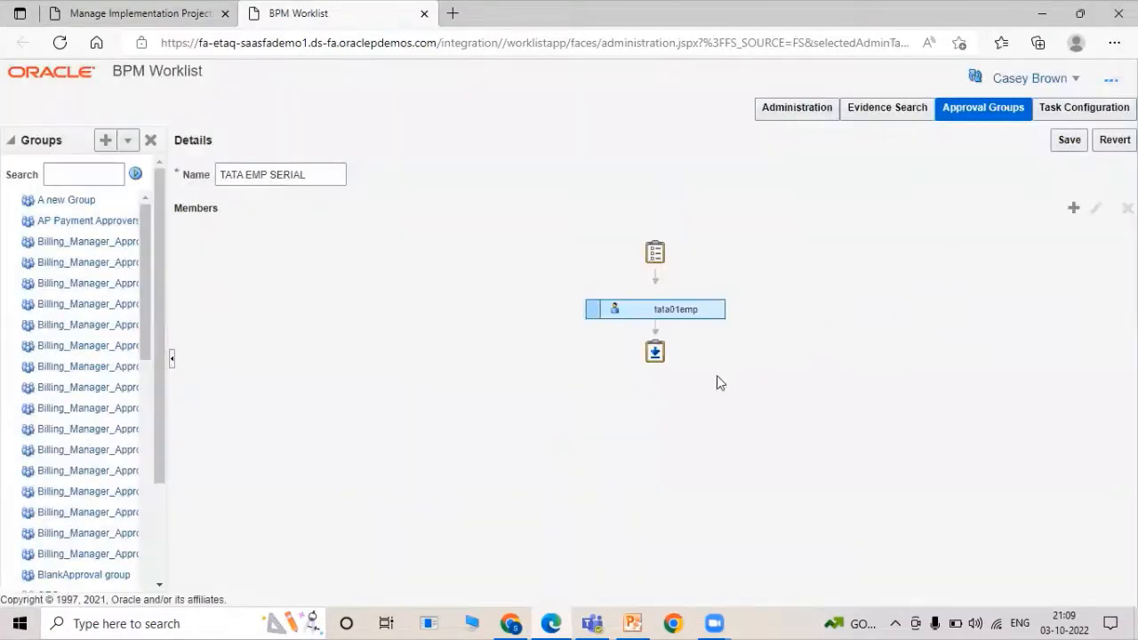
Add tata02emp as the second group member via the Identity Browser search.
{"action": "left_click", "coordinate": [1074, 208]}
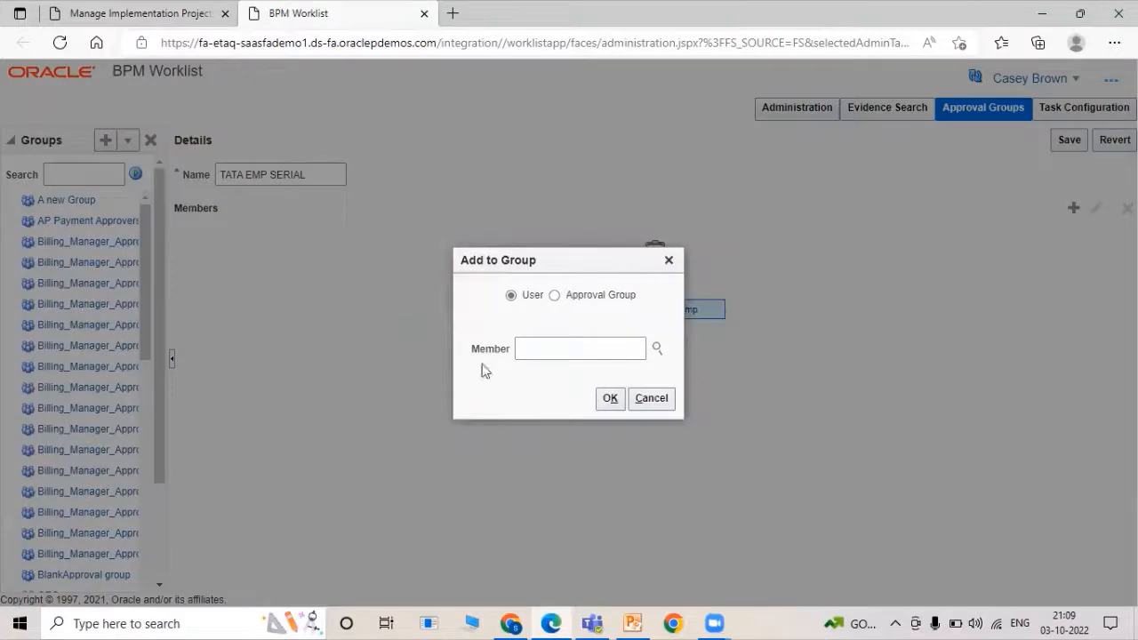
{"action": "left_click", "coordinate": [527, 348]}
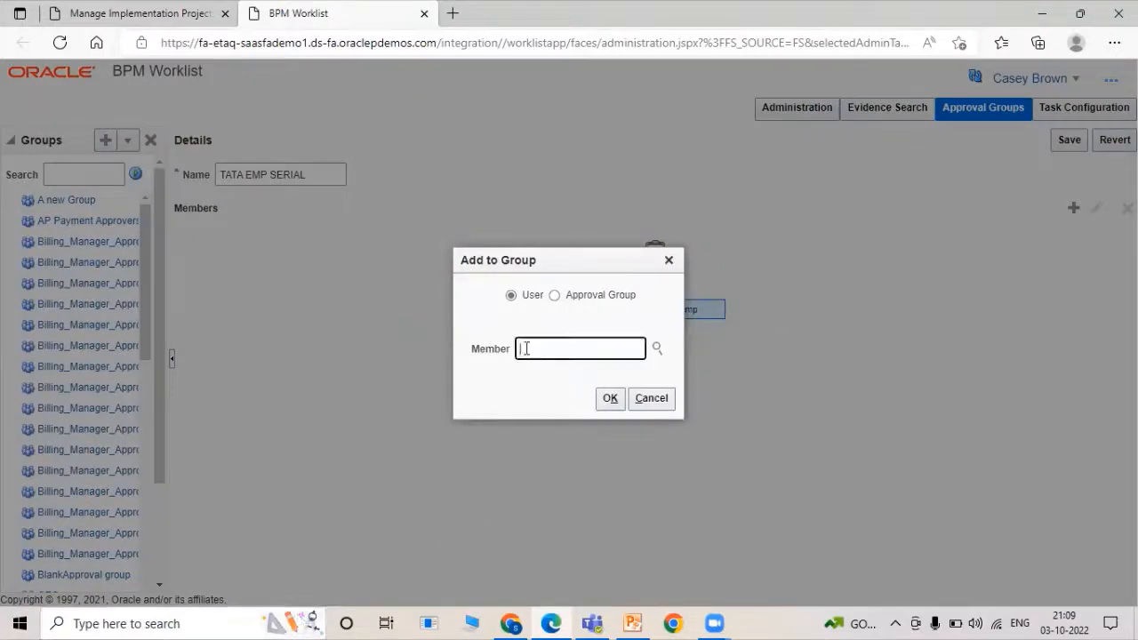
{"action": "left_click", "coordinate": [655, 348]}
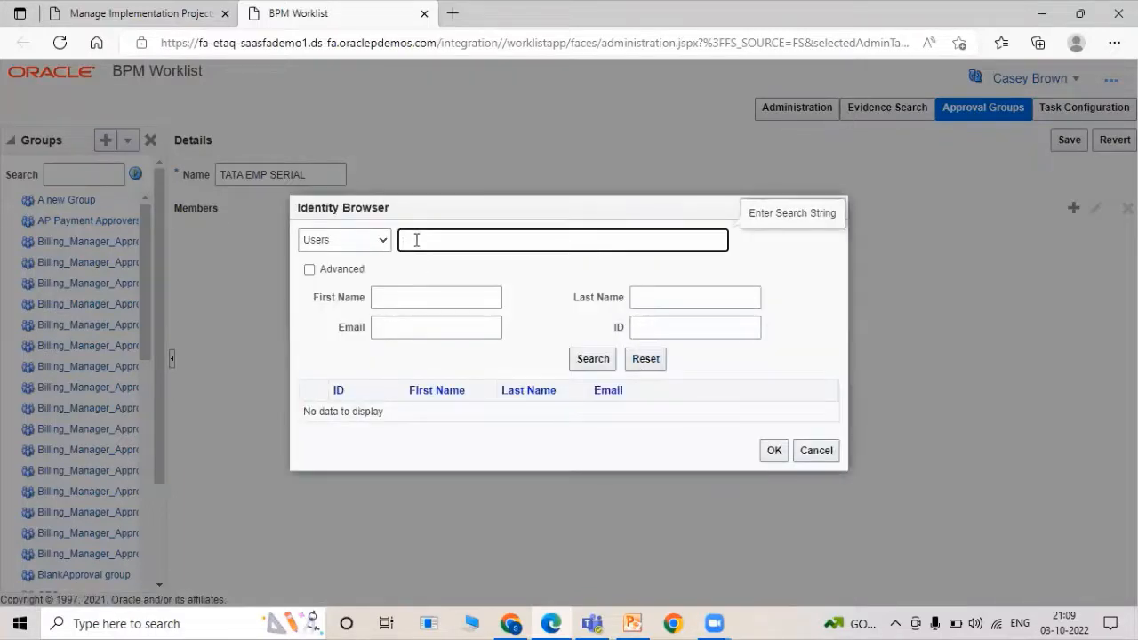
{"action": "type", "text": "TATA01EMP"}
{"action": "key", "text": "BackSpace"}
{"action": "type", "text": "2"}
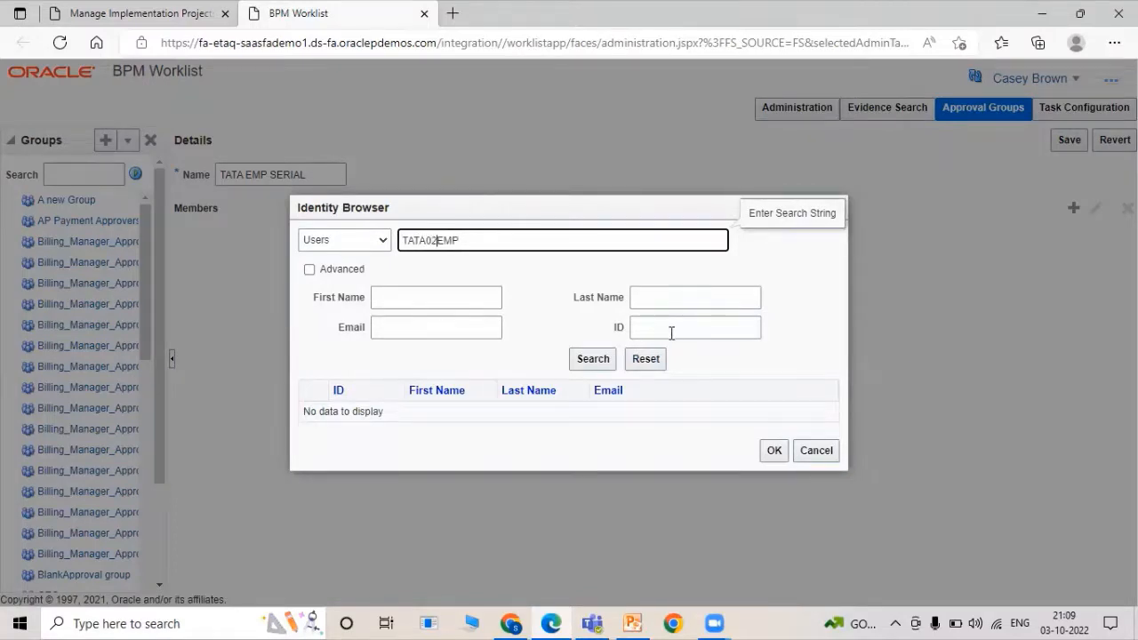
{"action": "left_click", "coordinate": [609, 356]}
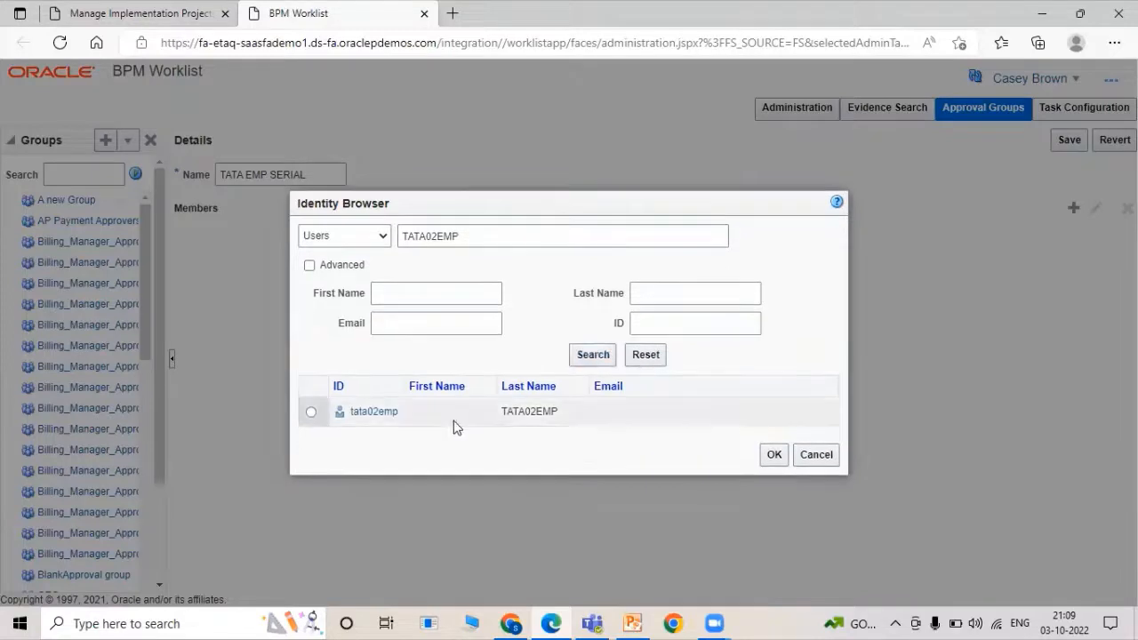
{"action": "left_click", "coordinate": [313, 412]}
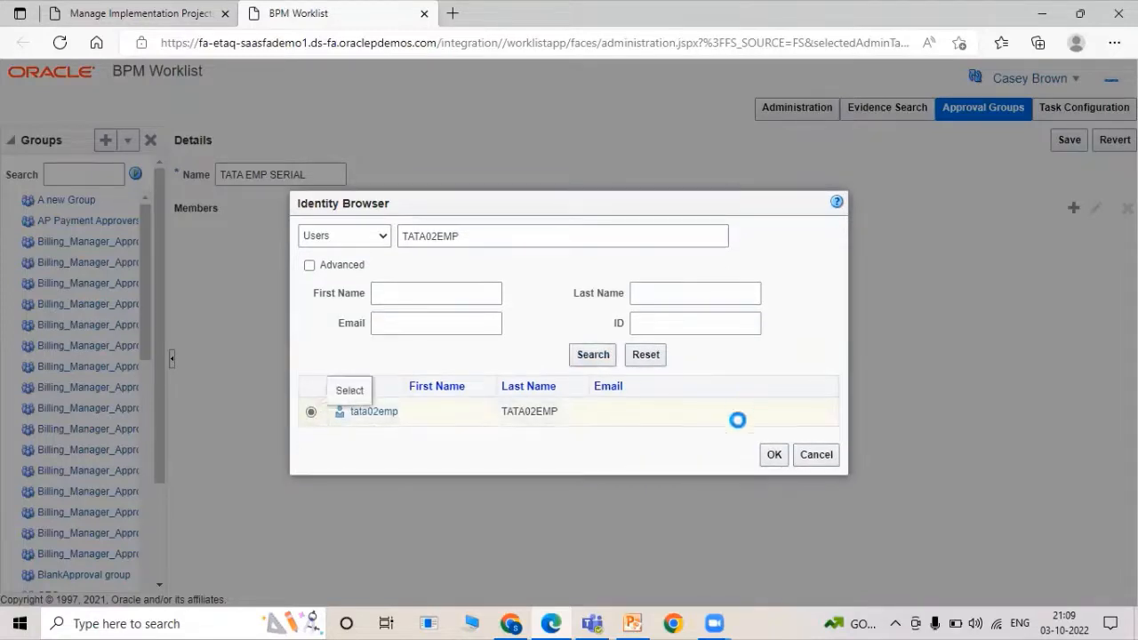
{"action": "left_click", "coordinate": [773, 454]}
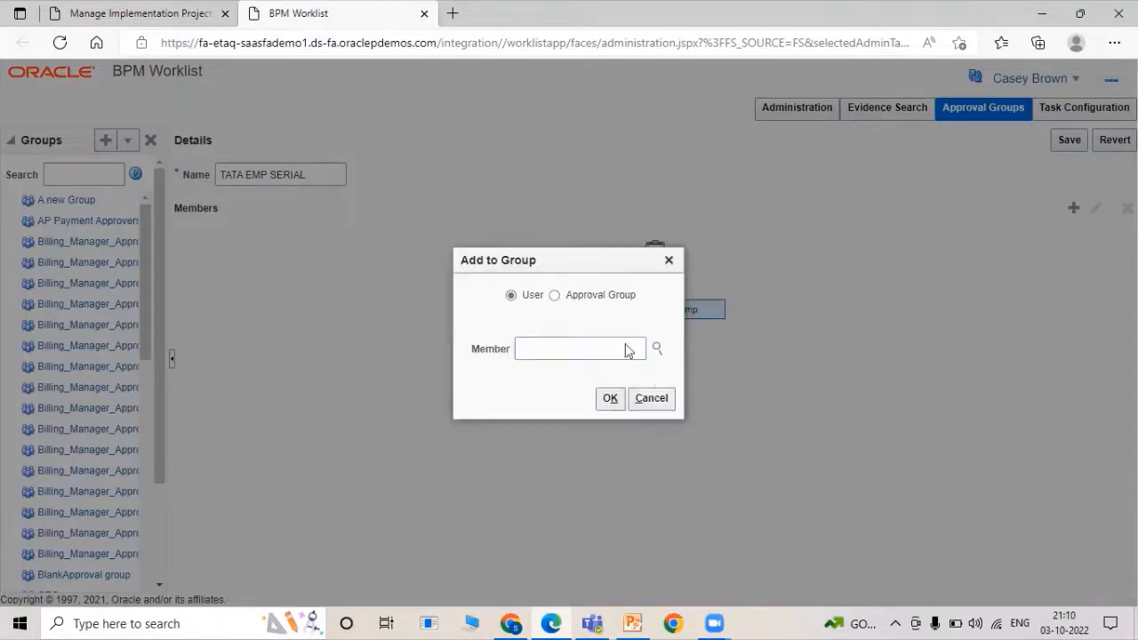
{"action": "left_click", "coordinate": [610, 399]}
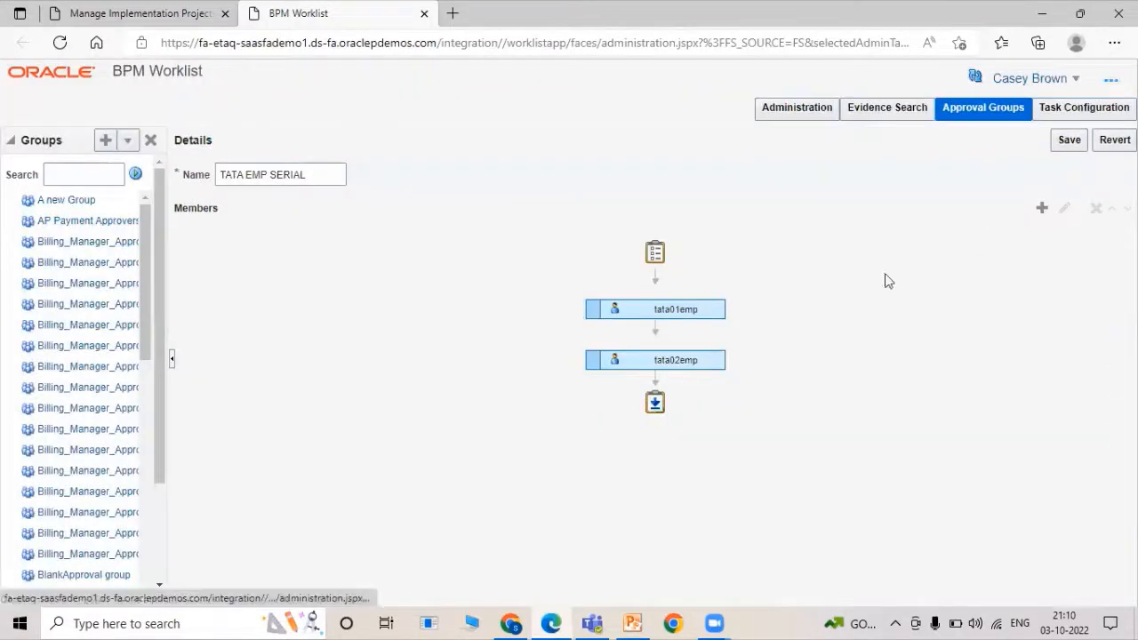
Add tata03emp as the third member of TATA EMP SERIAL via the Identity Browser.
{"action": "left_click", "coordinate": [1039, 210]}
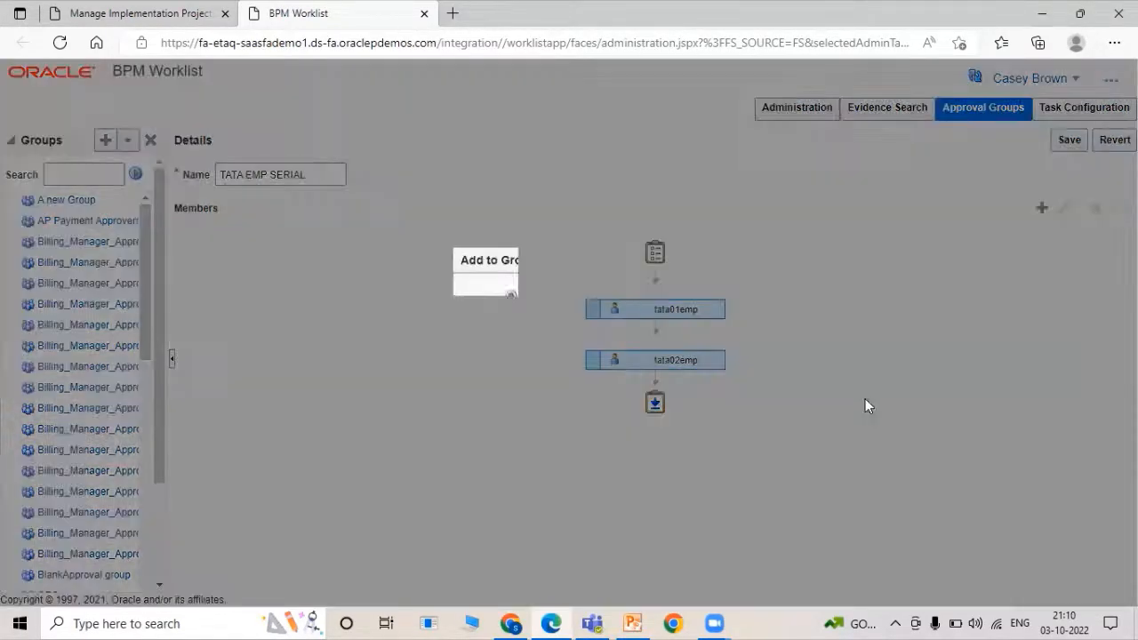
{"action": "left_click", "coordinate": [627, 349]}
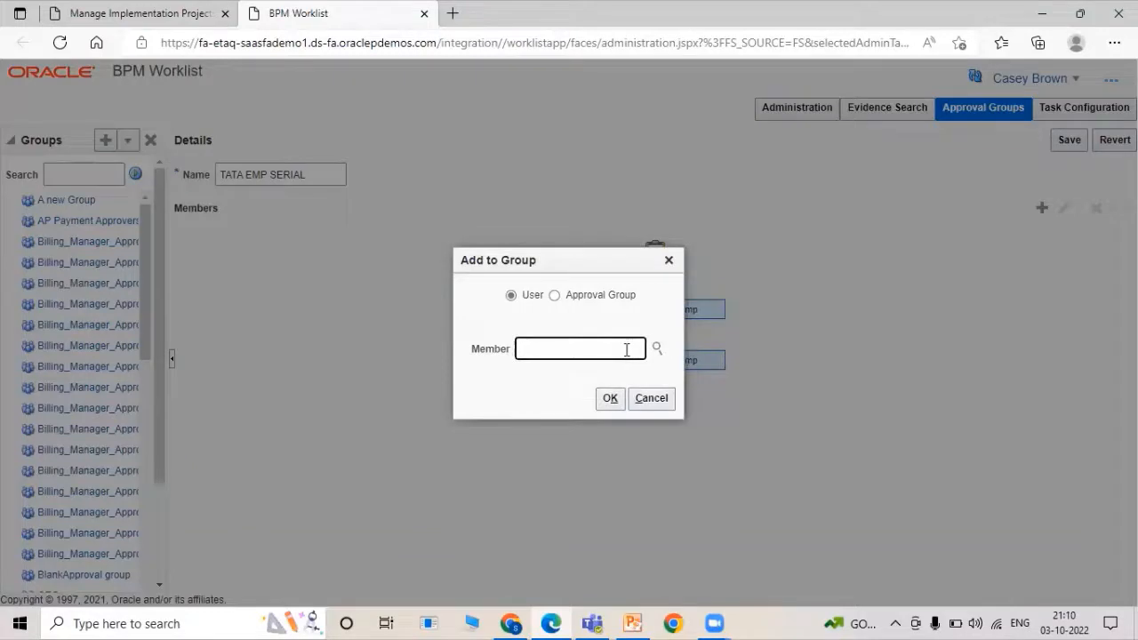
{"action": "left_click", "coordinate": [658, 348]}
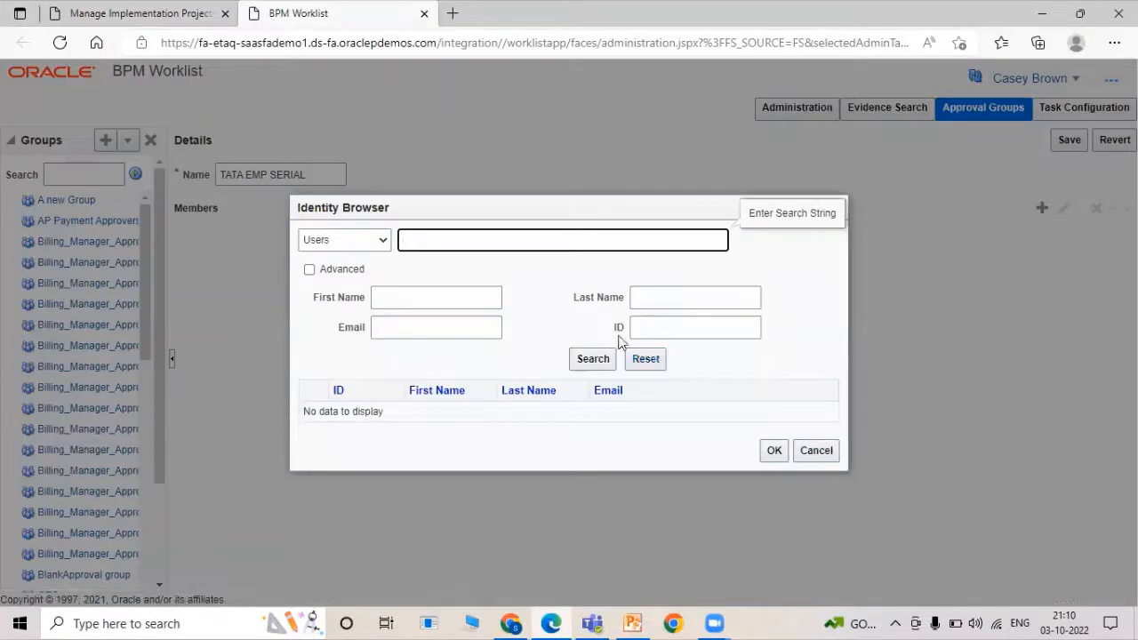
{"action": "type", "text": "TATA01EMP"}
{"action": "key", "text": "Left"}
{"action": "key", "text": "Left"}
{"action": "key", "text": "BackSpace"}
{"action": "type", "text": "3"}
{"action": "left_click", "coordinate": [608, 360]}
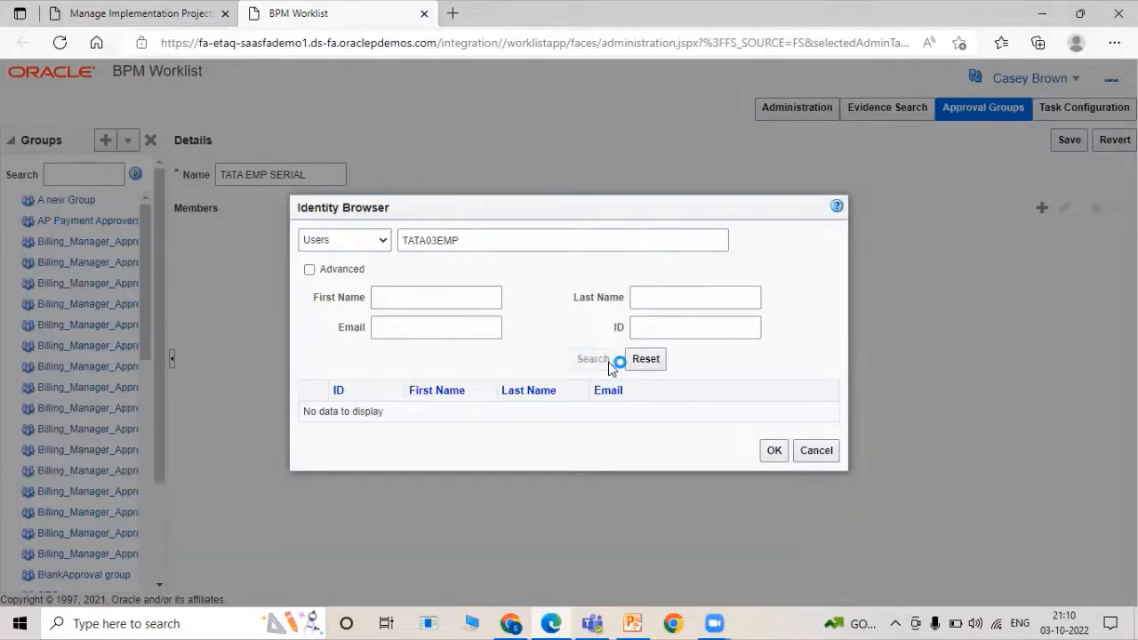
{"action": "left_click", "coordinate": [313, 412]}
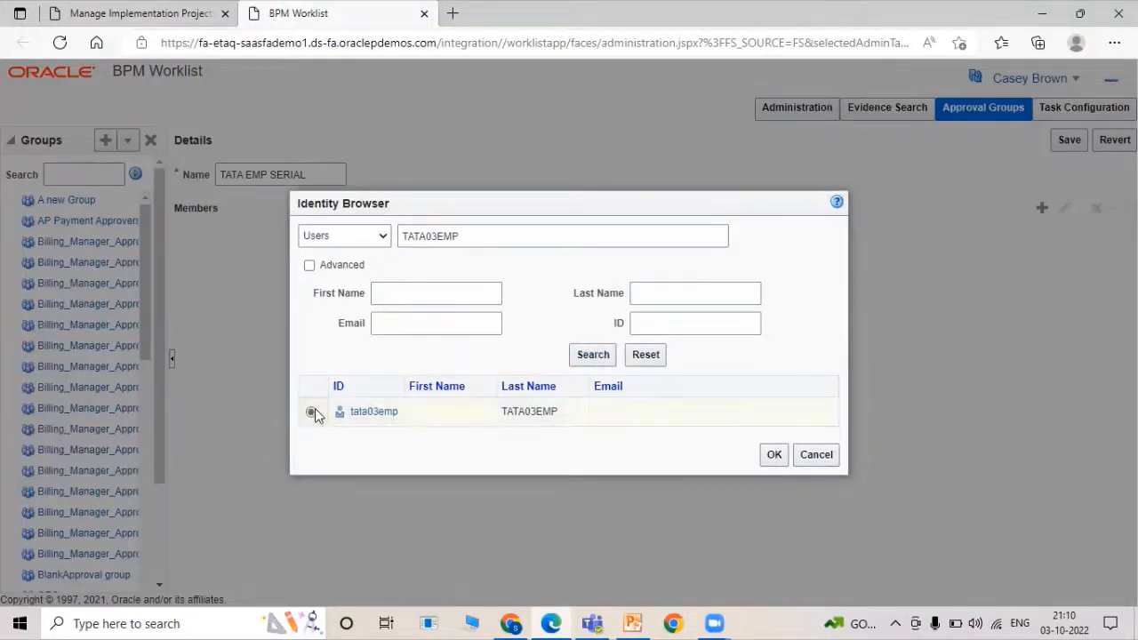
{"action": "left_click", "coordinate": [774, 455]}
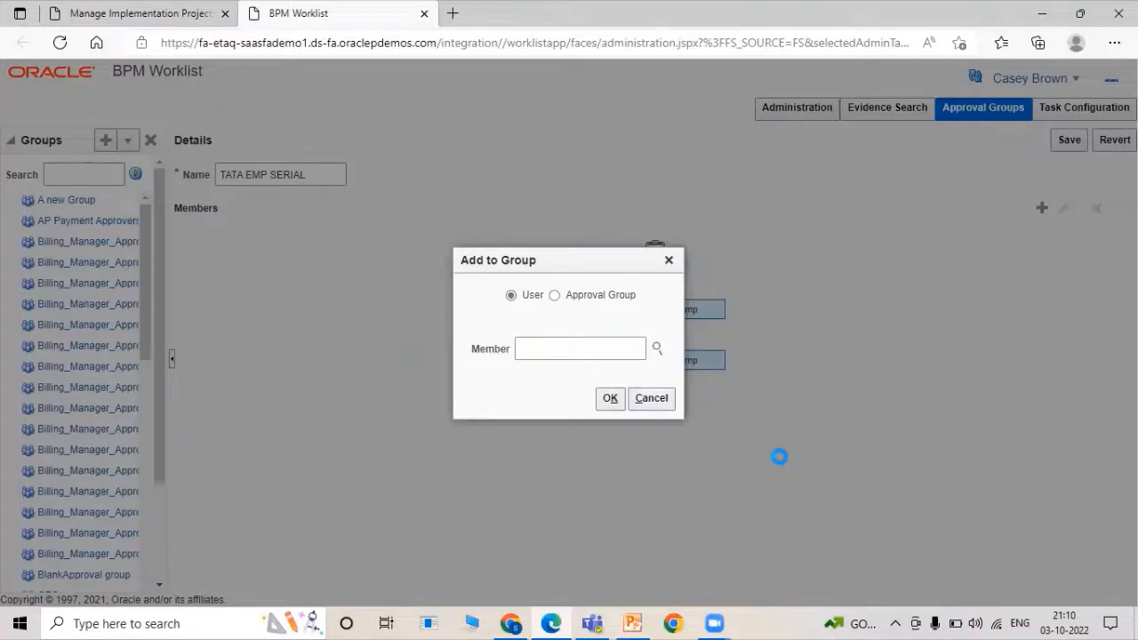
{"action": "left_click", "coordinate": [610, 399]}
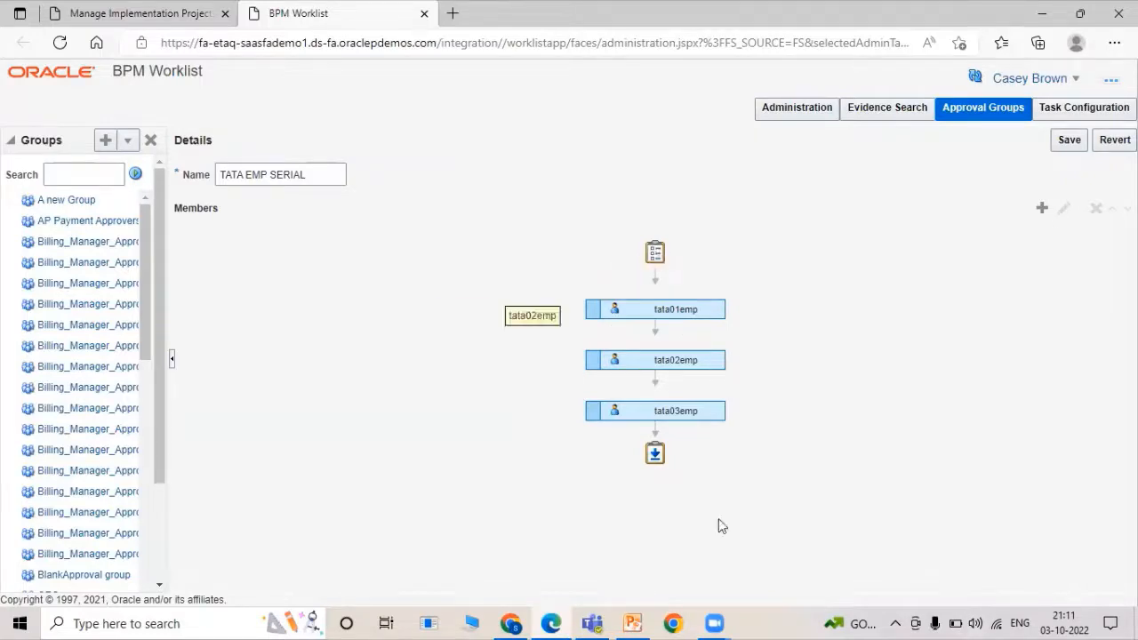
Save the approval group, dismiss the confirmation, and return to the implementation project tab.
{"action": "left_click", "coordinate": [1063, 147]}
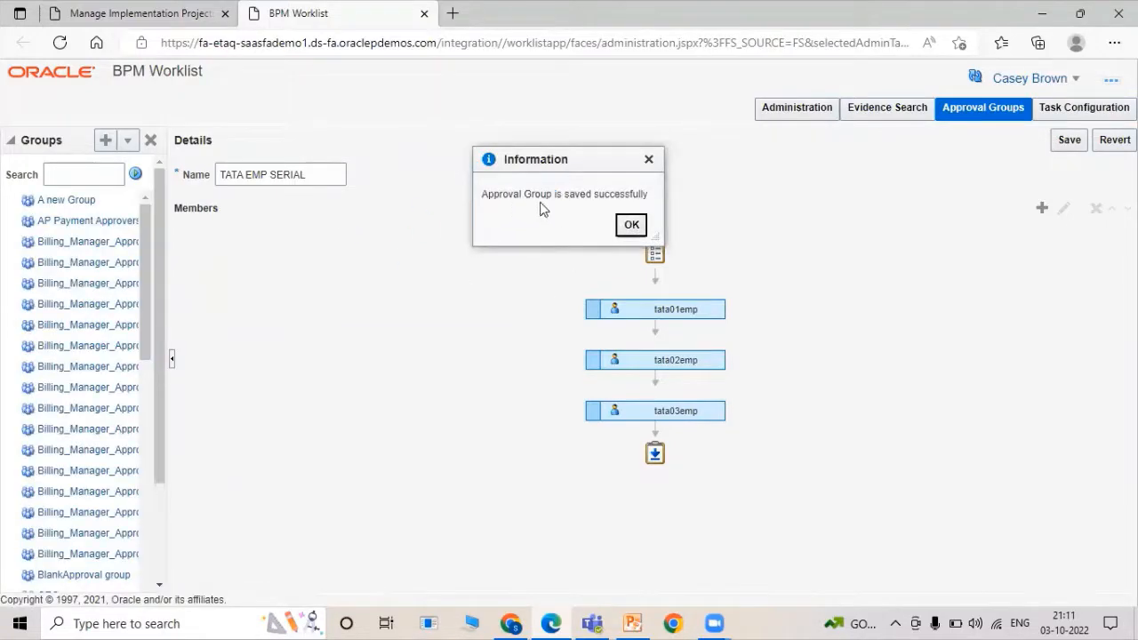
{"action": "left_click", "coordinate": [630, 227]}
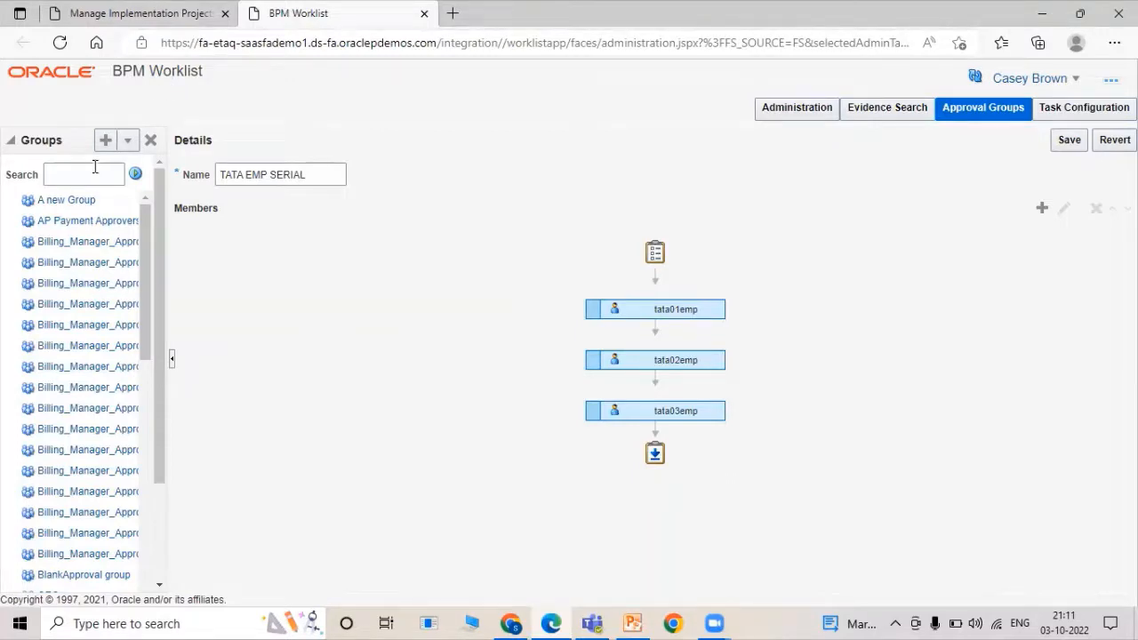
{"action": "left_click", "coordinate": [125, 12]}
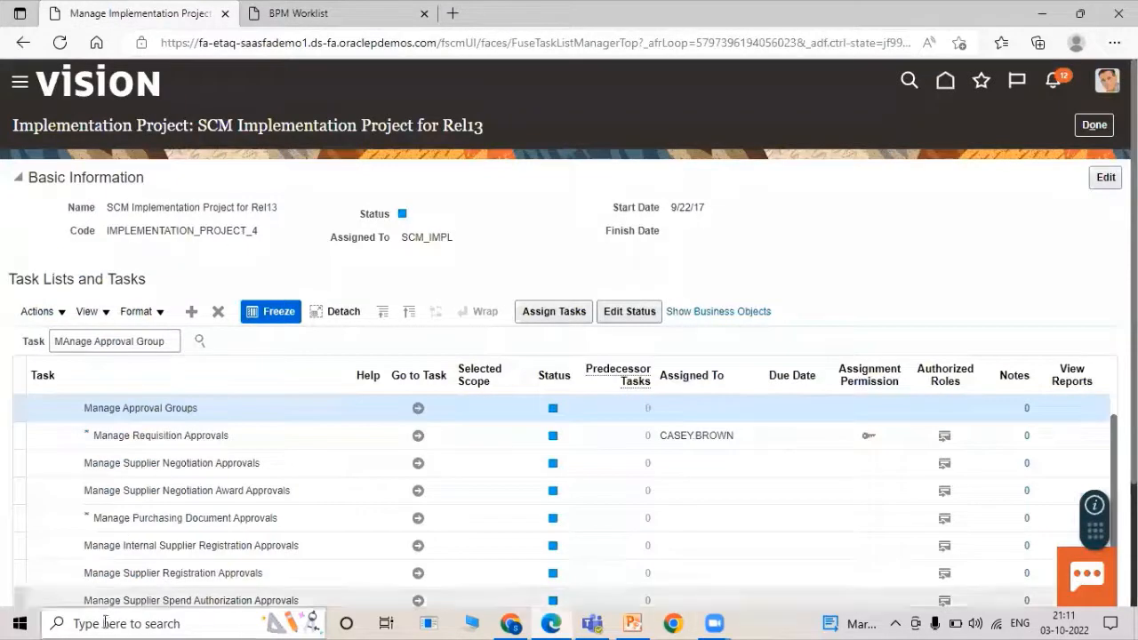
Select the Manage Requisition Approvals task and launch it with Go to Task.
{"action": "left_click", "coordinate": [149, 437]}
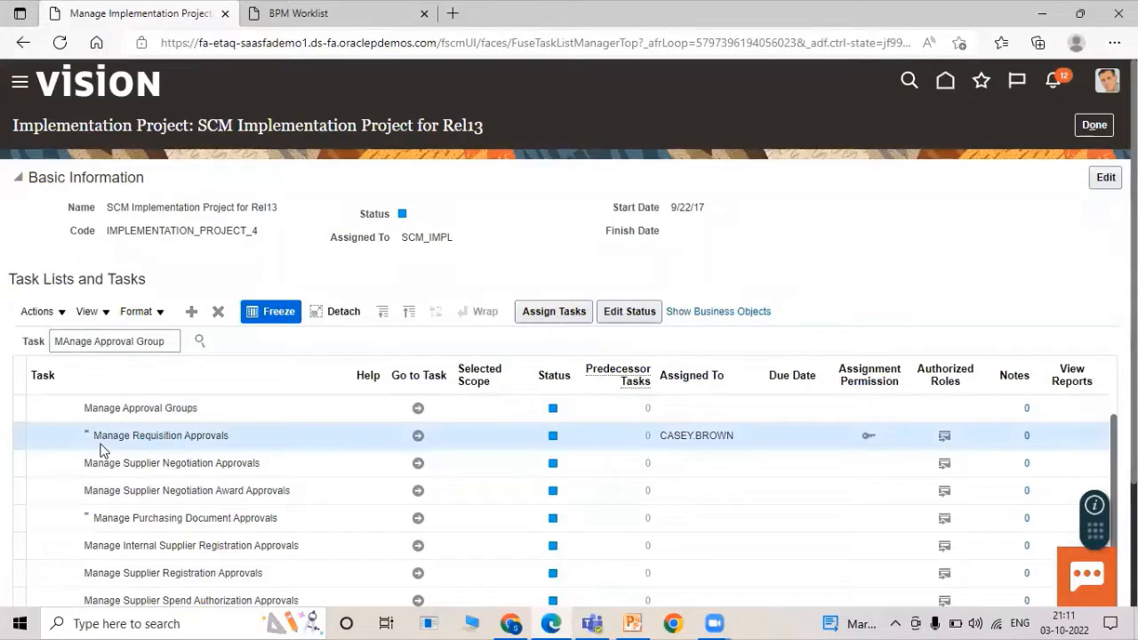
{"action": "left_click", "coordinate": [418, 438]}
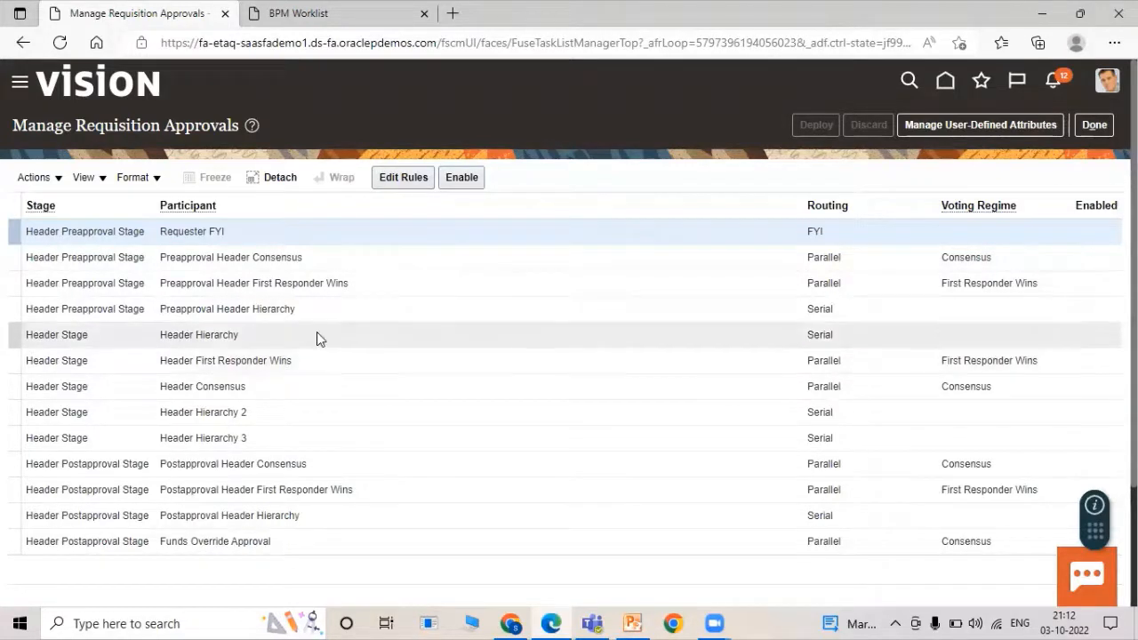
Select the Header Stage / Header Hierarchy participant row and enable it.
{"action": "left_click", "coordinate": [229, 332]}
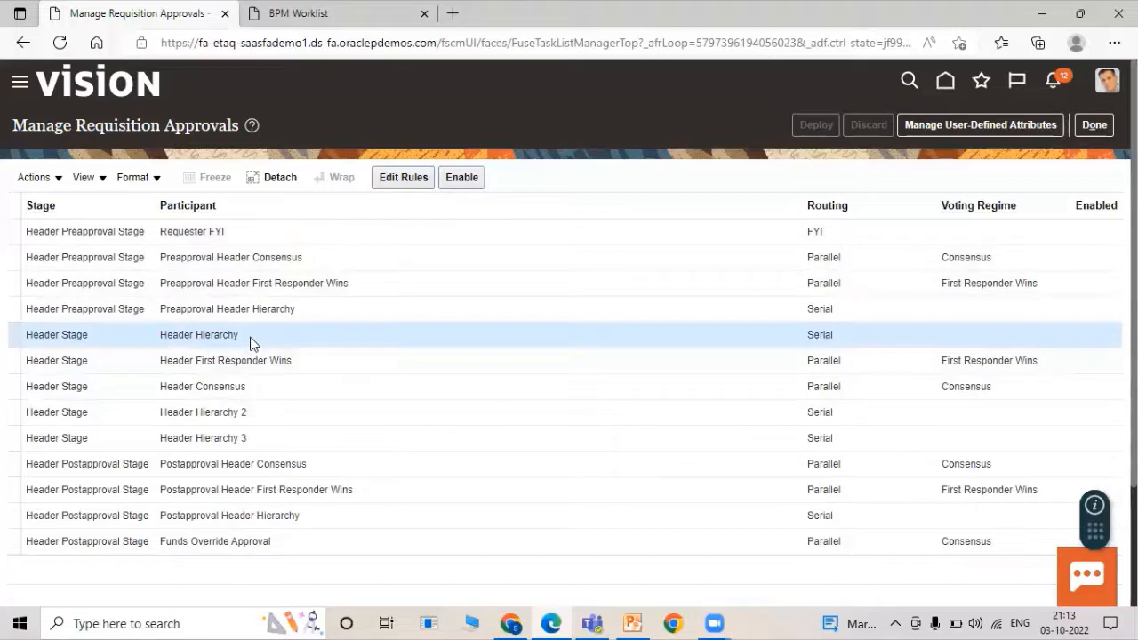
{"action": "scroll", "coordinate": [1040, 356], "scroll_direction": "down", "scroll_amount": 1}
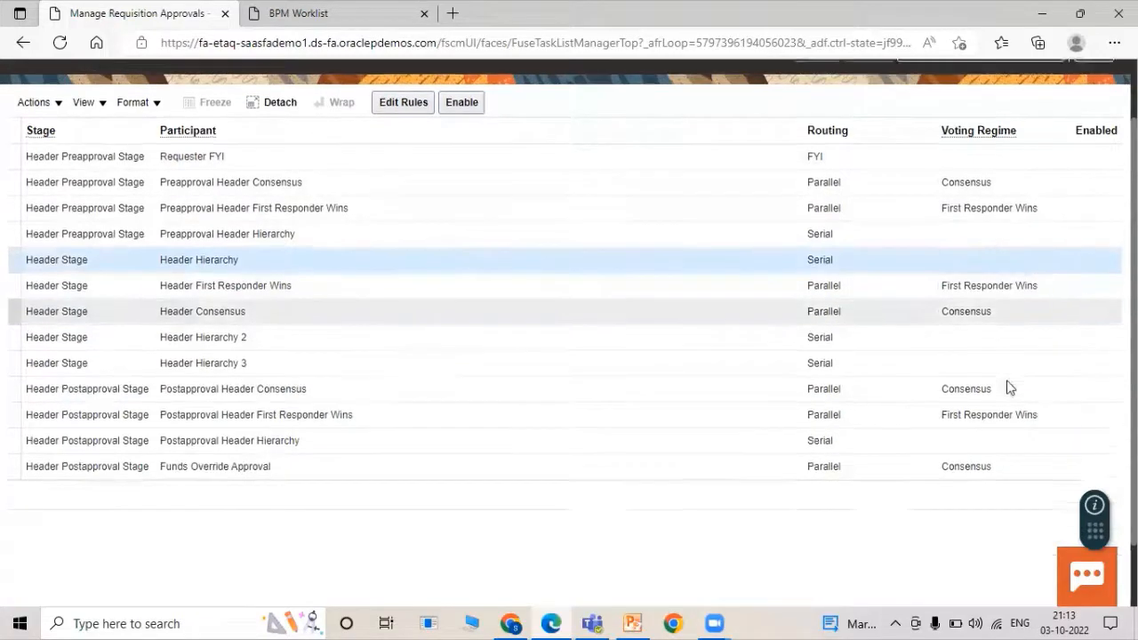
{"action": "scroll", "coordinate": [965, 431], "scroll_direction": "up", "scroll_amount": 1}
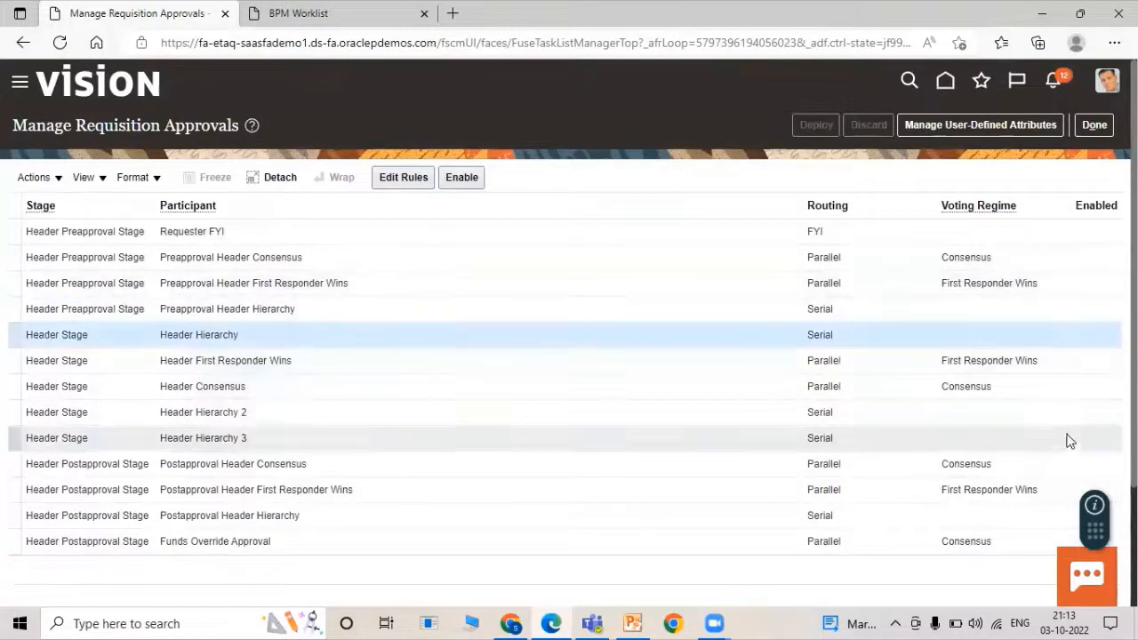
{"action": "scroll", "coordinate": [1009, 402], "scroll_direction": "down", "scroll_amount": 1}
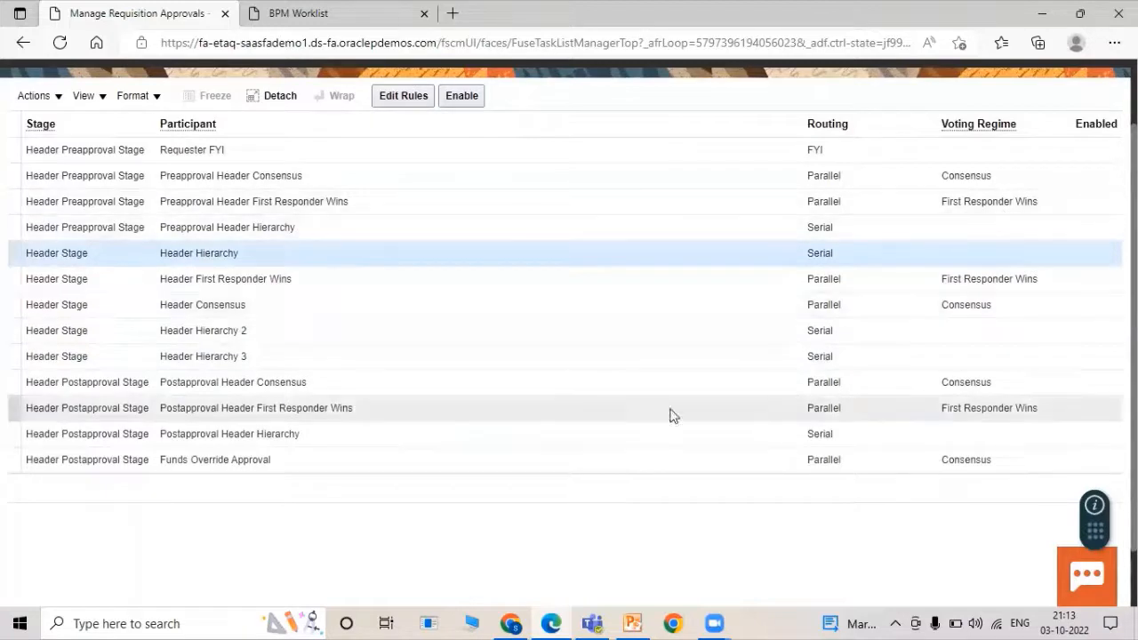
{"action": "scroll", "coordinate": [303, 302], "scroll_direction": "up", "scroll_amount": 1}
{"action": "scroll", "coordinate": [303, 295], "scroll_direction": "up", "scroll_amount": 1}
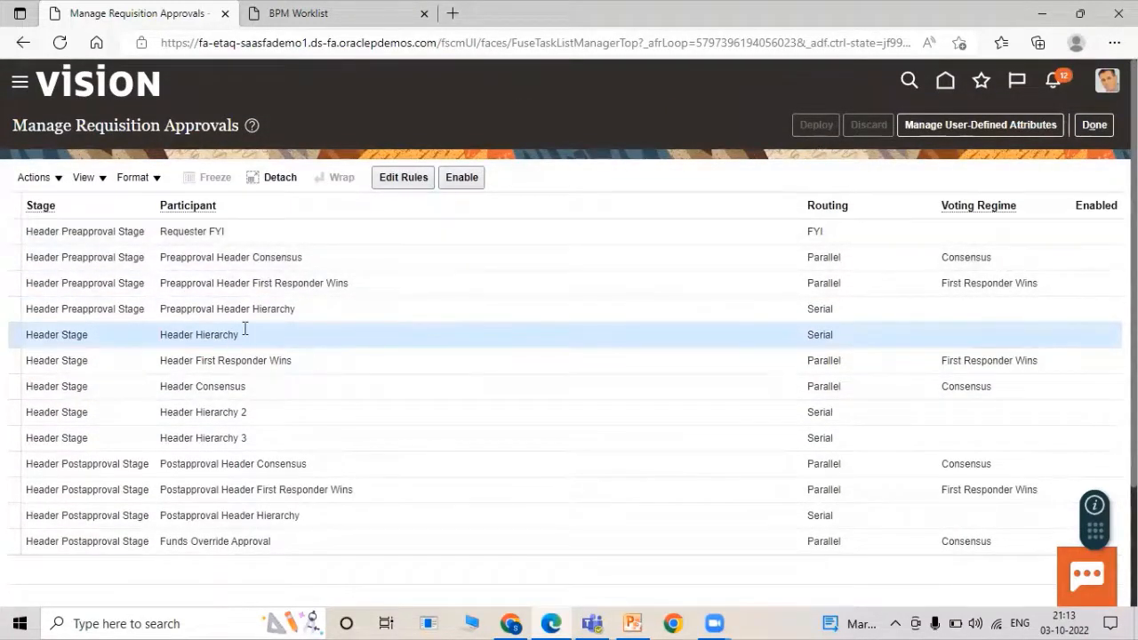
{"action": "scroll", "coordinate": [1005, 338], "scroll_direction": "down", "scroll_amount": 2}
{"action": "scroll", "coordinate": [1076, 312], "scroll_direction": "up", "scroll_amount": 1}
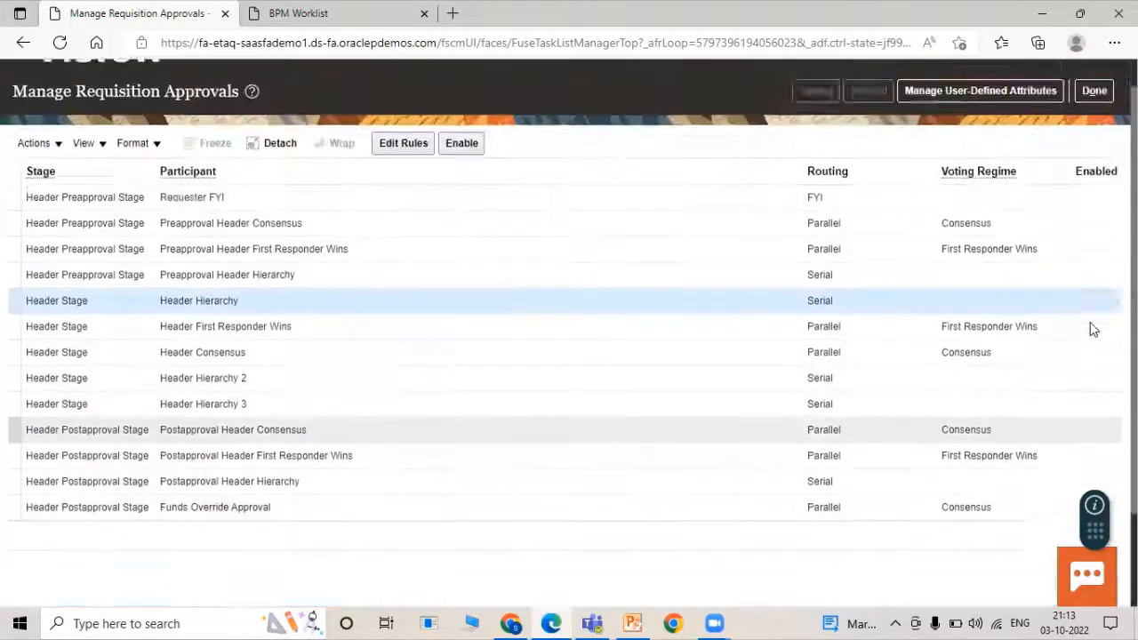
{"action": "scroll", "coordinate": [1091, 322], "scroll_direction": "up", "scroll_amount": 1}
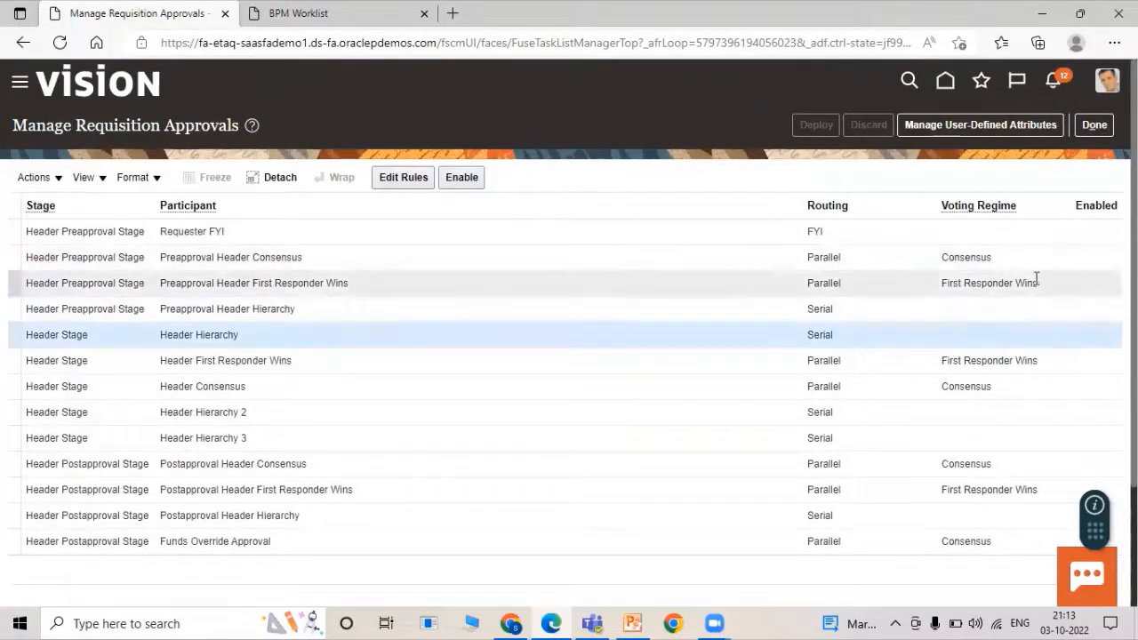
{"action": "scroll", "coordinate": [1023, 356], "scroll_direction": "down", "scroll_amount": 3}
{"action": "scroll", "coordinate": [1076, 337], "scroll_direction": "up", "scroll_amount": 3}
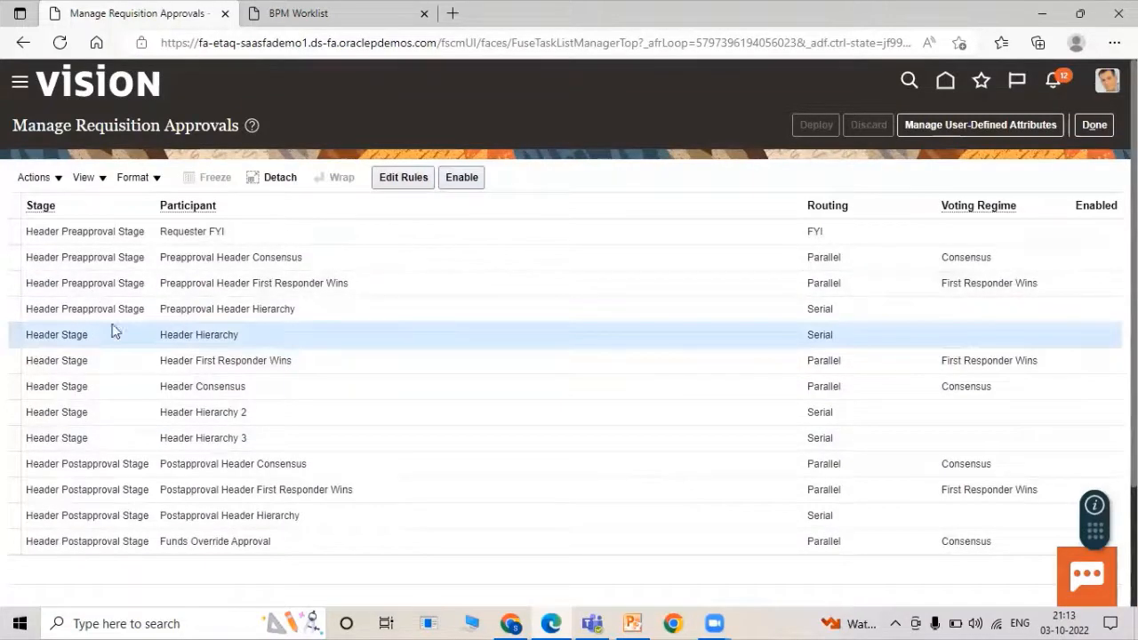
{"action": "left_click", "coordinate": [463, 178]}
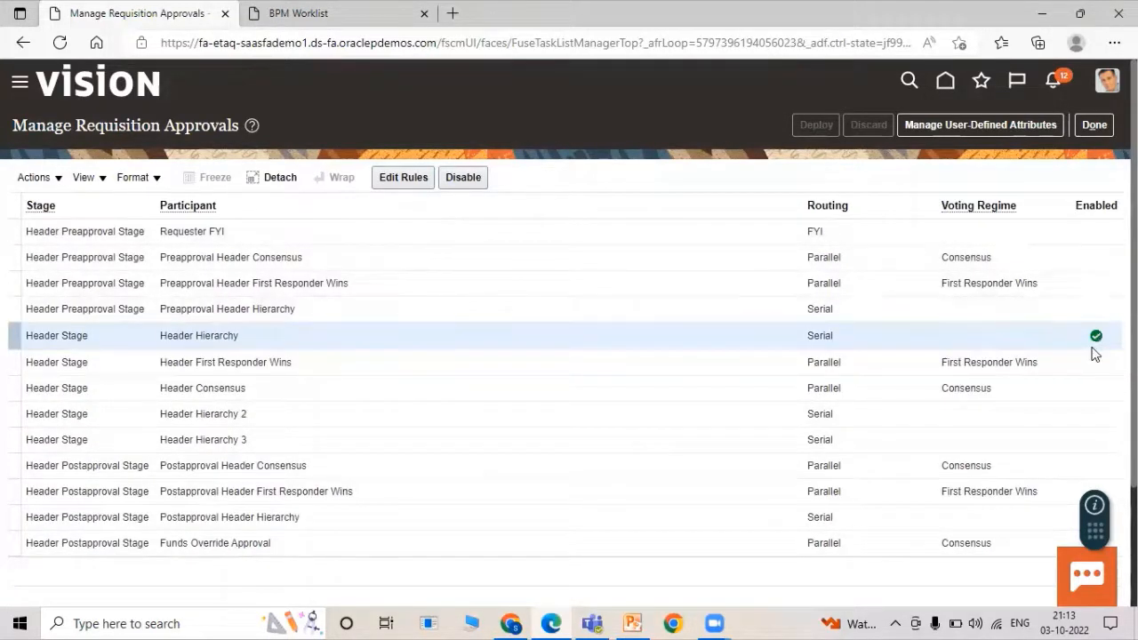
In Header Hierarchy's rules, create a new rule 'TATA Serial' with Medium priority.
{"action": "left_click", "coordinate": [397, 177]}
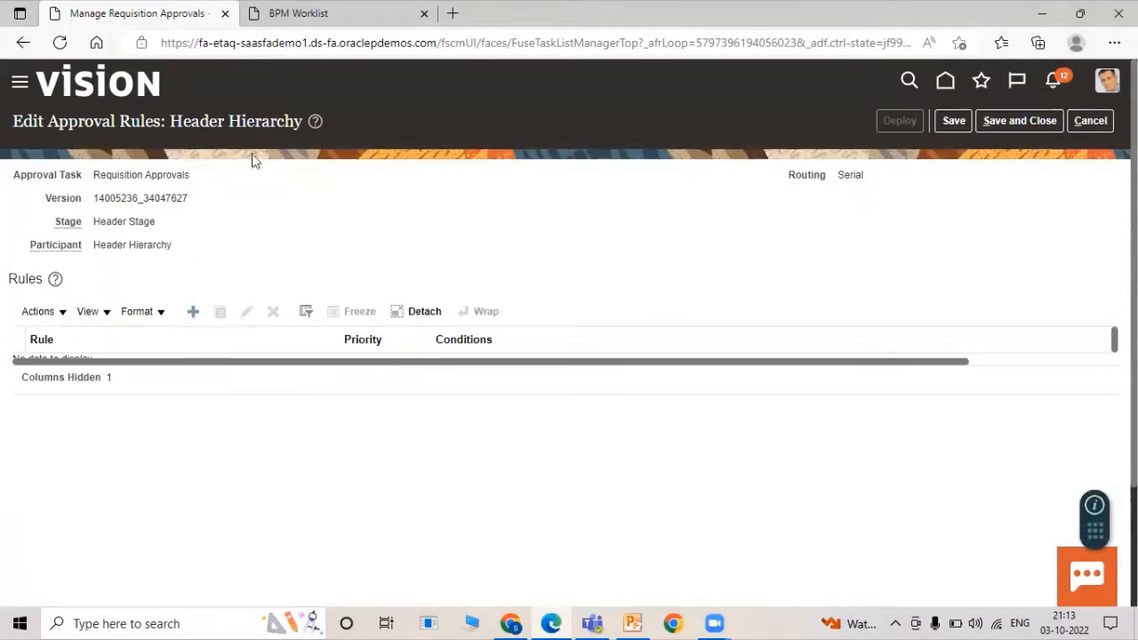
{"action": "left_click", "coordinate": [193, 313]}
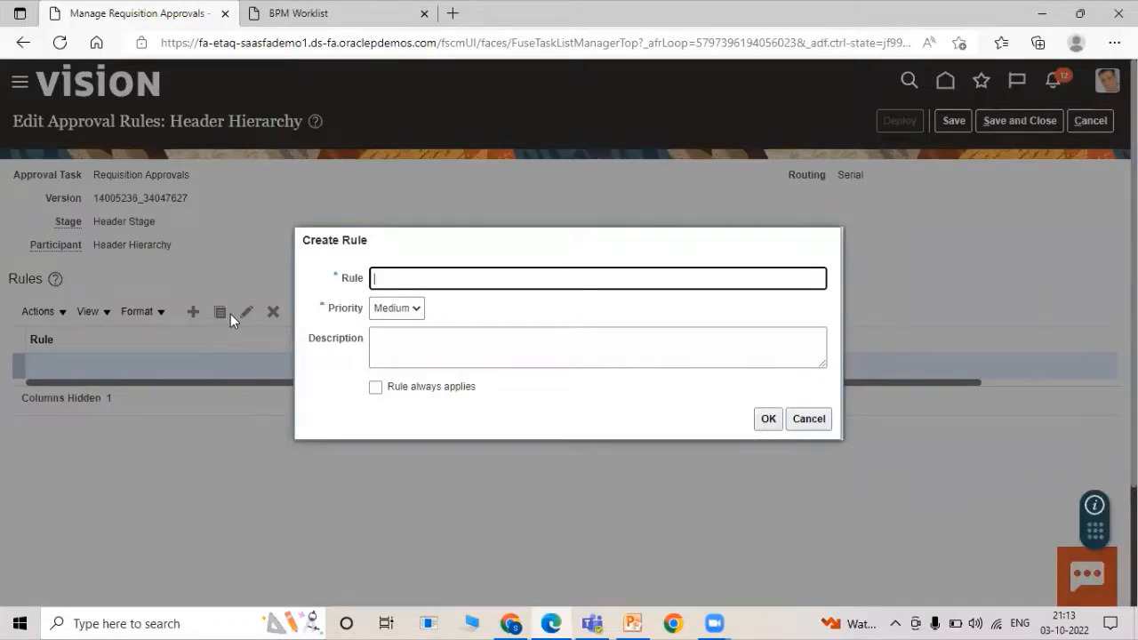
{"action": "type", "text": "TATA Serial"}
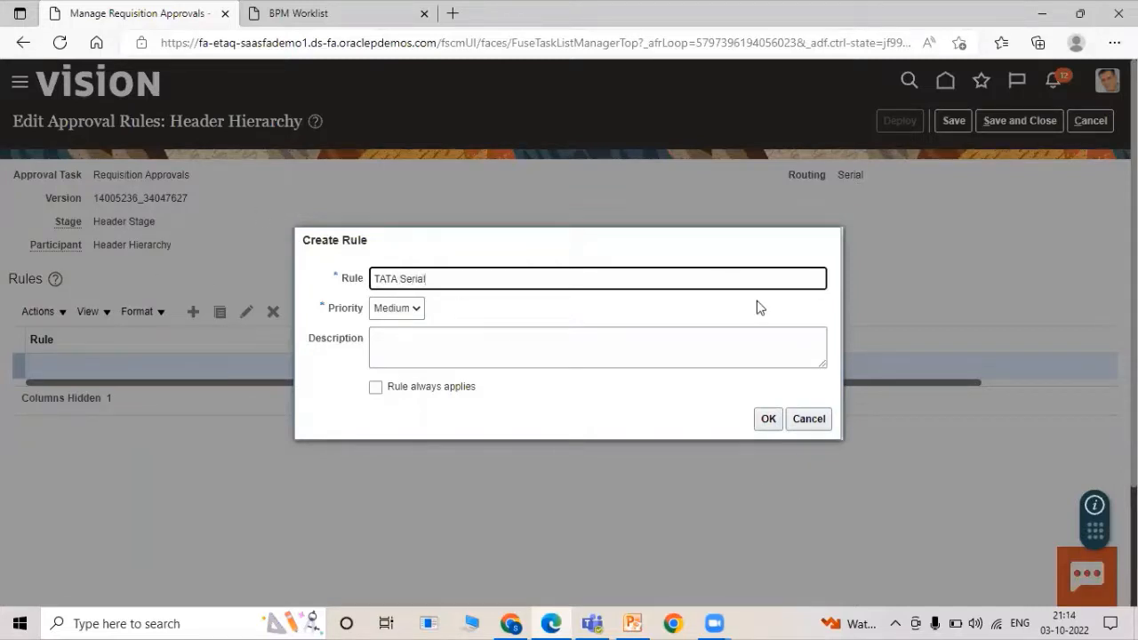
{"action": "left_click", "coordinate": [768, 419]}
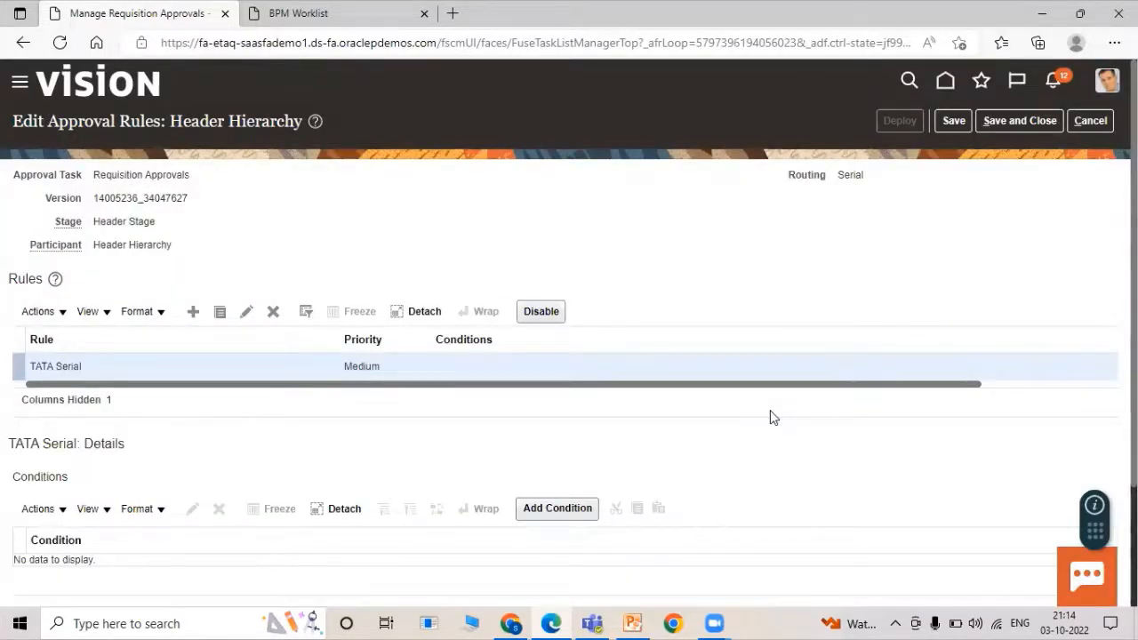
{"action": "scroll", "coordinate": [290, 382], "scroll_direction": "down", "scroll_amount": 1}
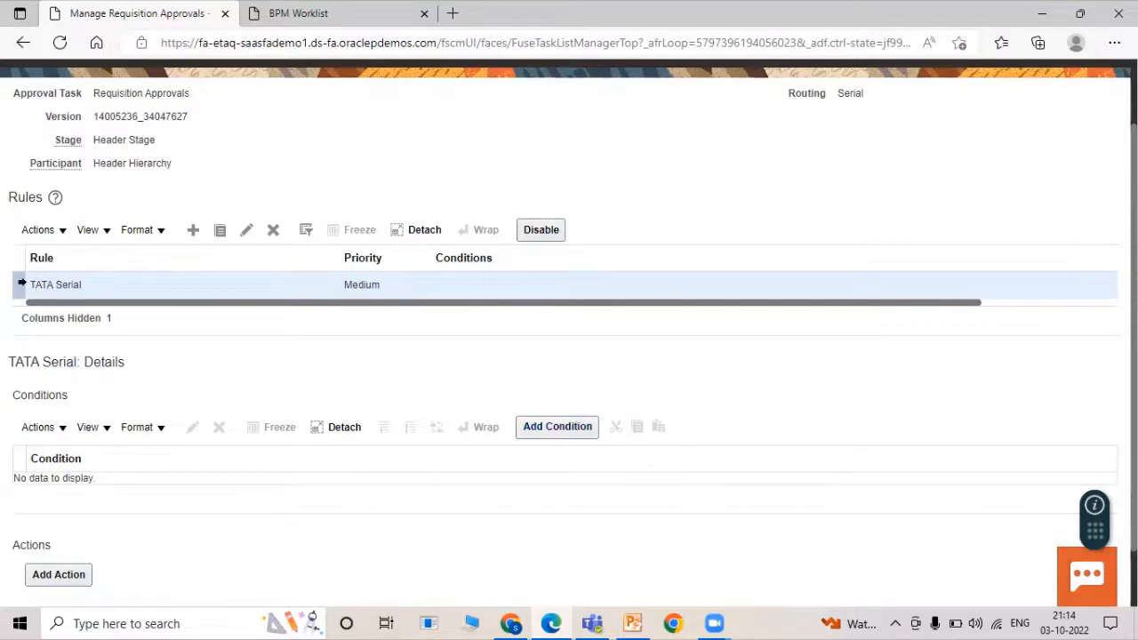
{"action": "left_click", "coordinate": [557, 427]}
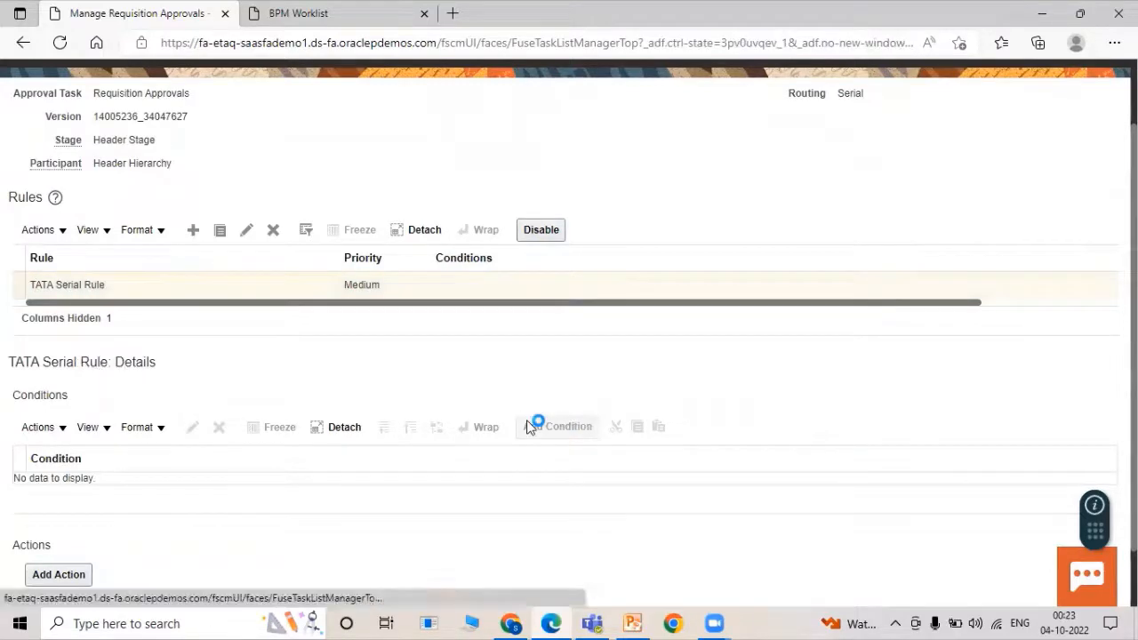
Add a condition with attribute Requisitioning BU, operator Equals, value US1 Business Unit.
{"action": "left_click", "coordinate": [527, 420]}
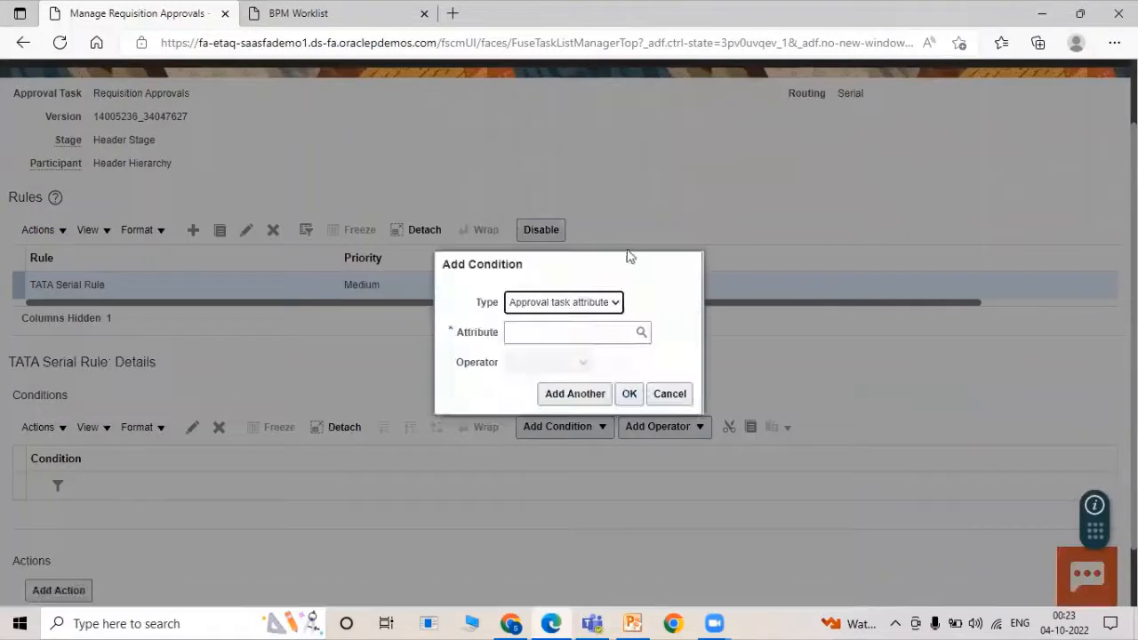
{"action": "left_click", "coordinate": [559, 331]}
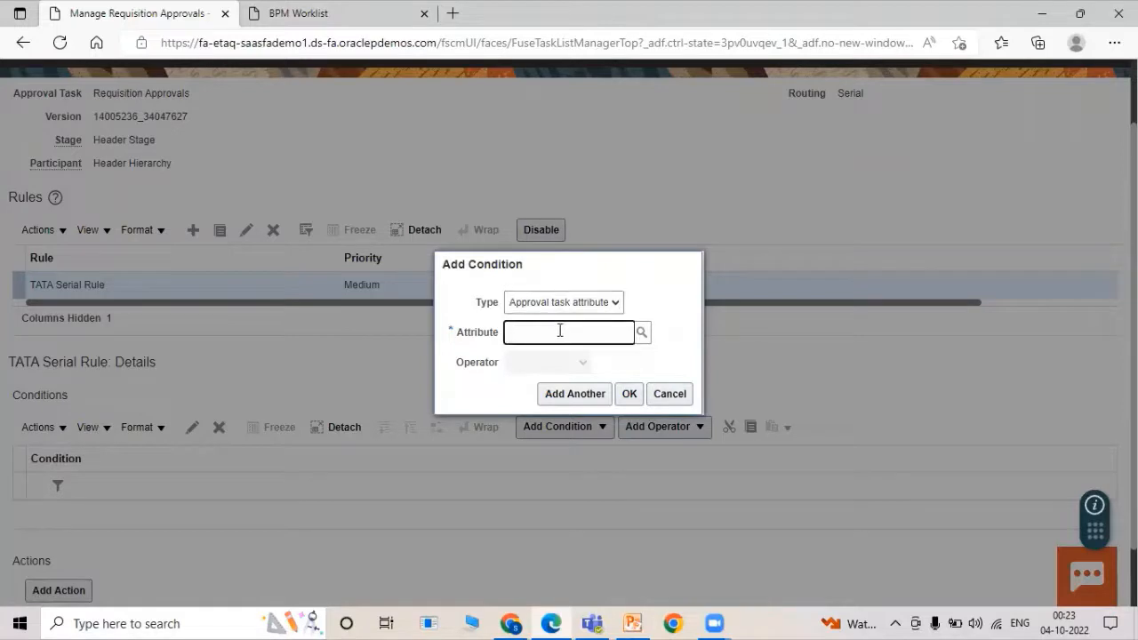
{"action": "type", "text": "Requi"}
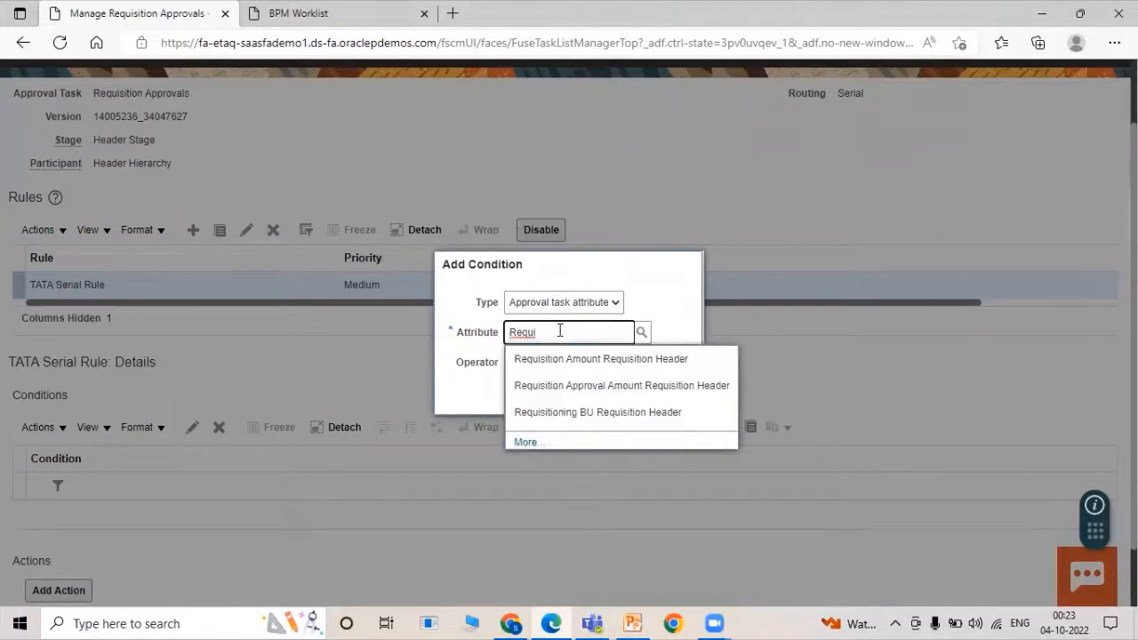
{"action": "left_click", "coordinate": [596, 412]}
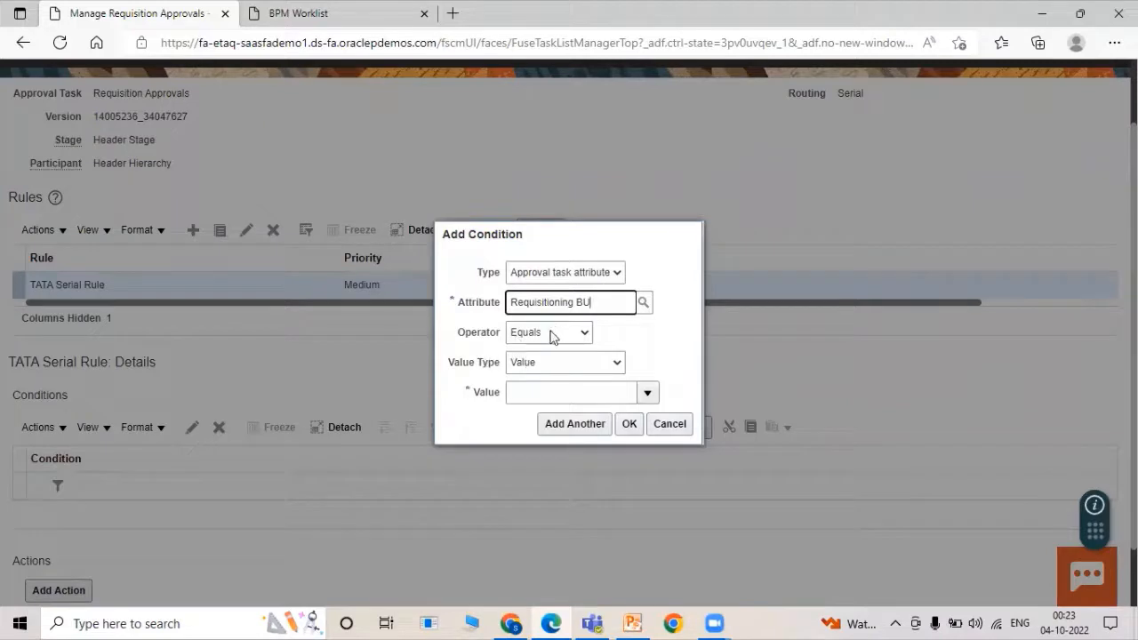
{"action": "left_click", "coordinate": [550, 334]}
{"action": "left_click", "coordinate": [549, 334]}
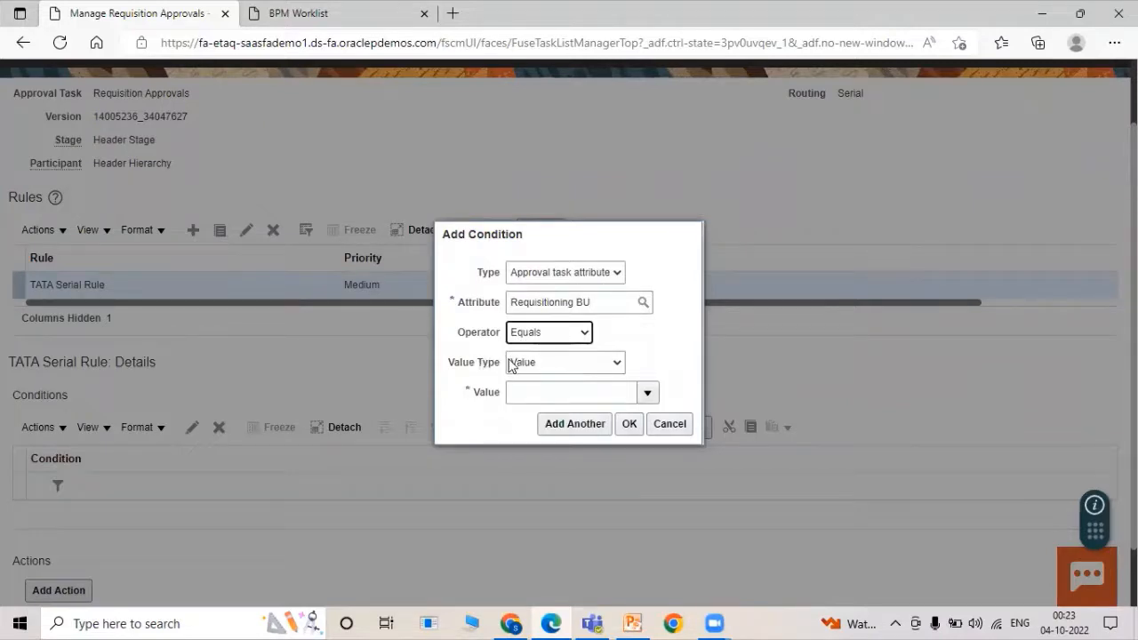
{"action": "left_click", "coordinate": [538, 393]}
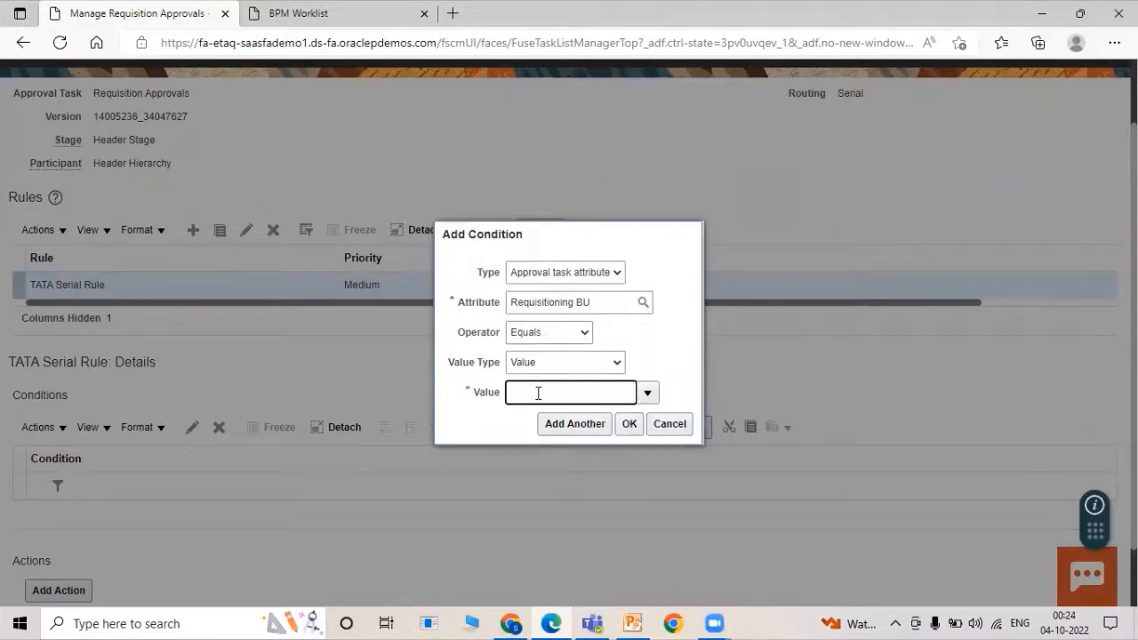
{"action": "type", "text": "US1"}
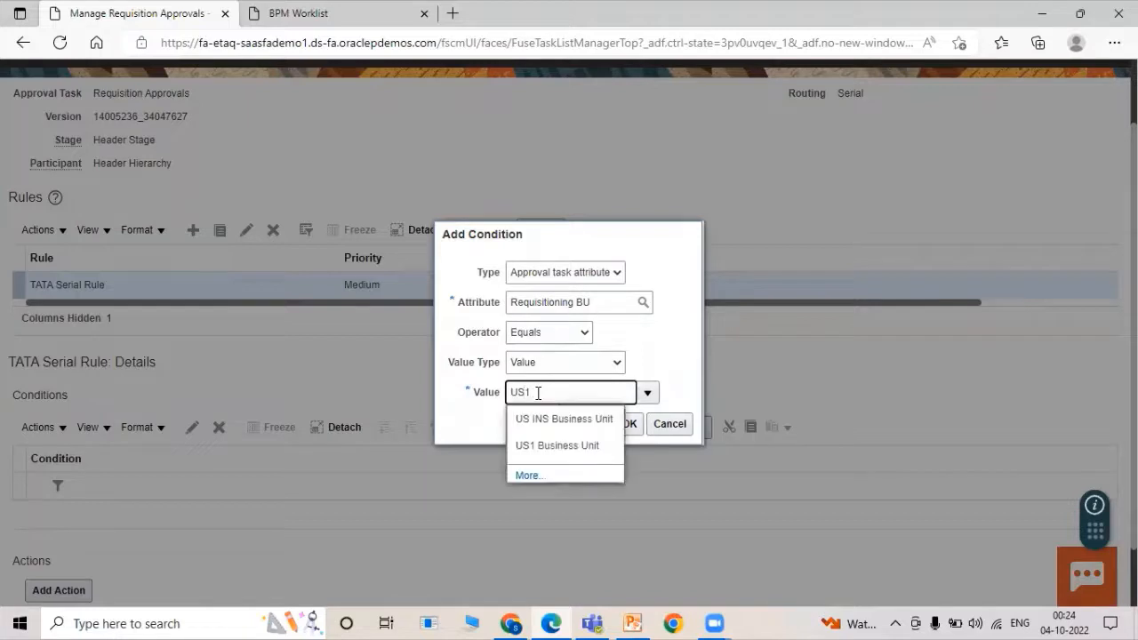
{"action": "left_click", "coordinate": [549, 419]}
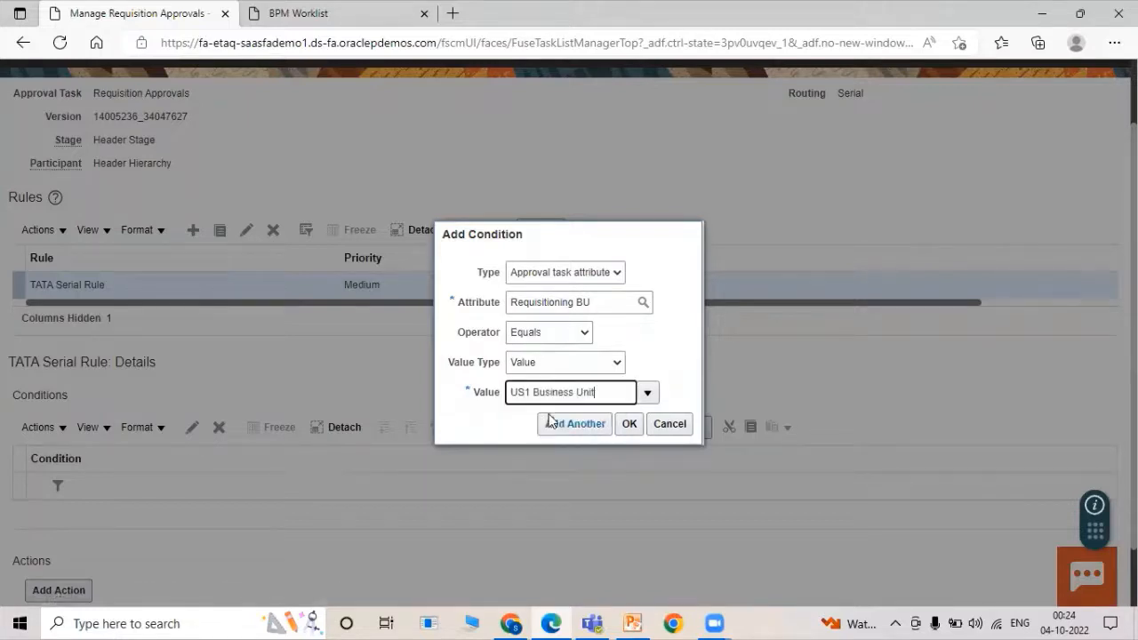
{"action": "left_click", "coordinate": [629, 425]}
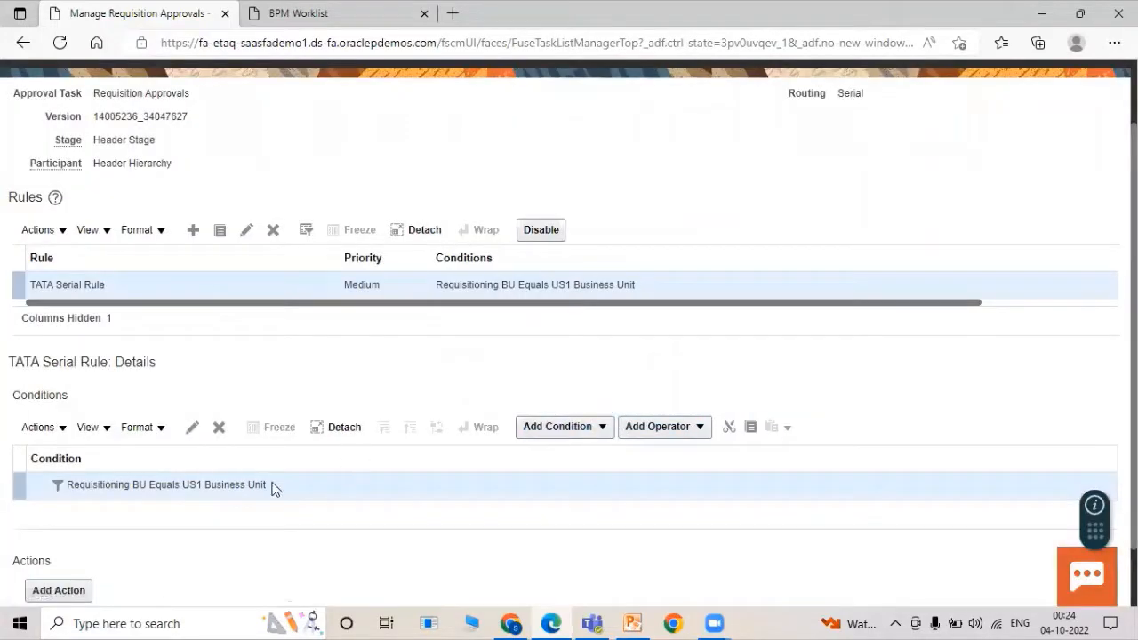
Add an action routing approval to the TATA EMP SERIAL approval group.
{"action": "scroll", "coordinate": [388, 410], "scroll_direction": "down", "scroll_amount": 2}
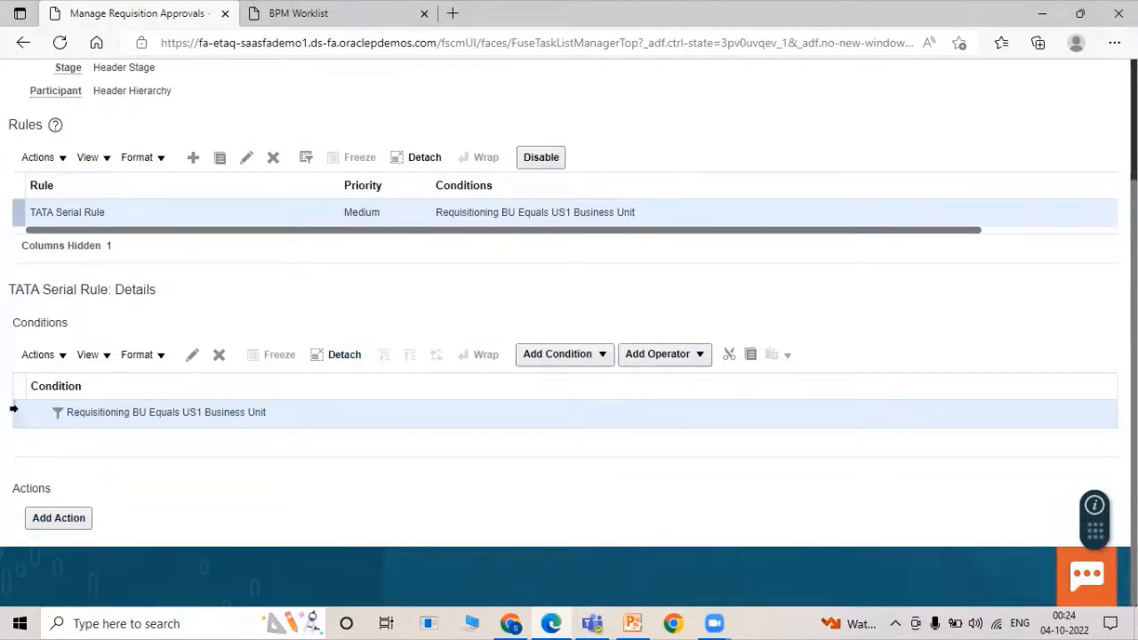
{"action": "left_click", "coordinate": [66, 518]}
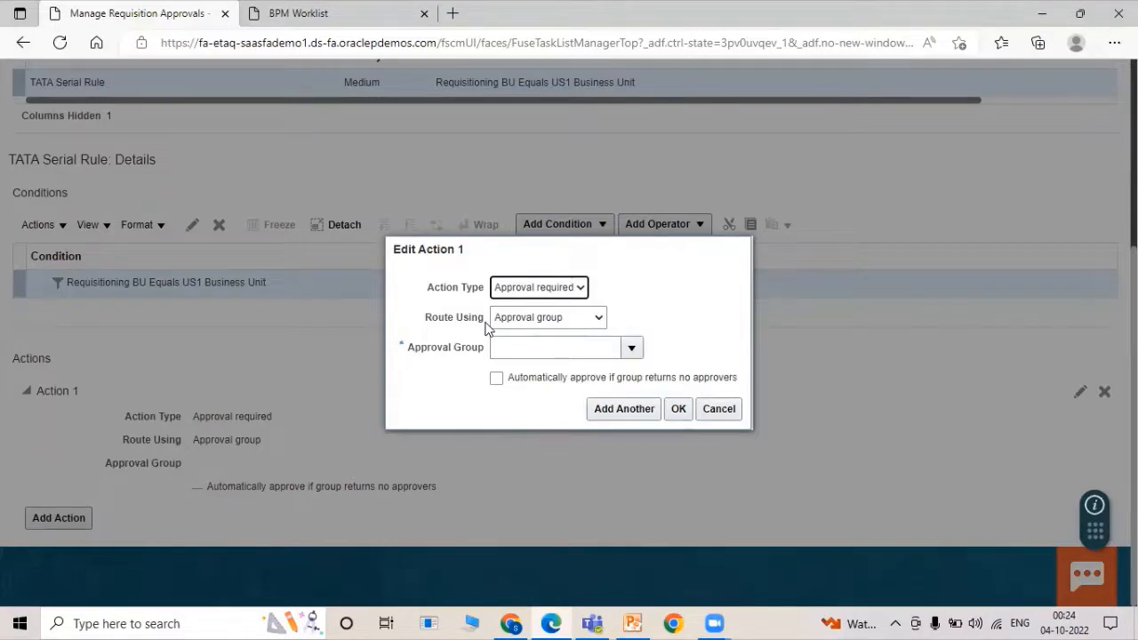
{"action": "left_click", "coordinate": [515, 344]}
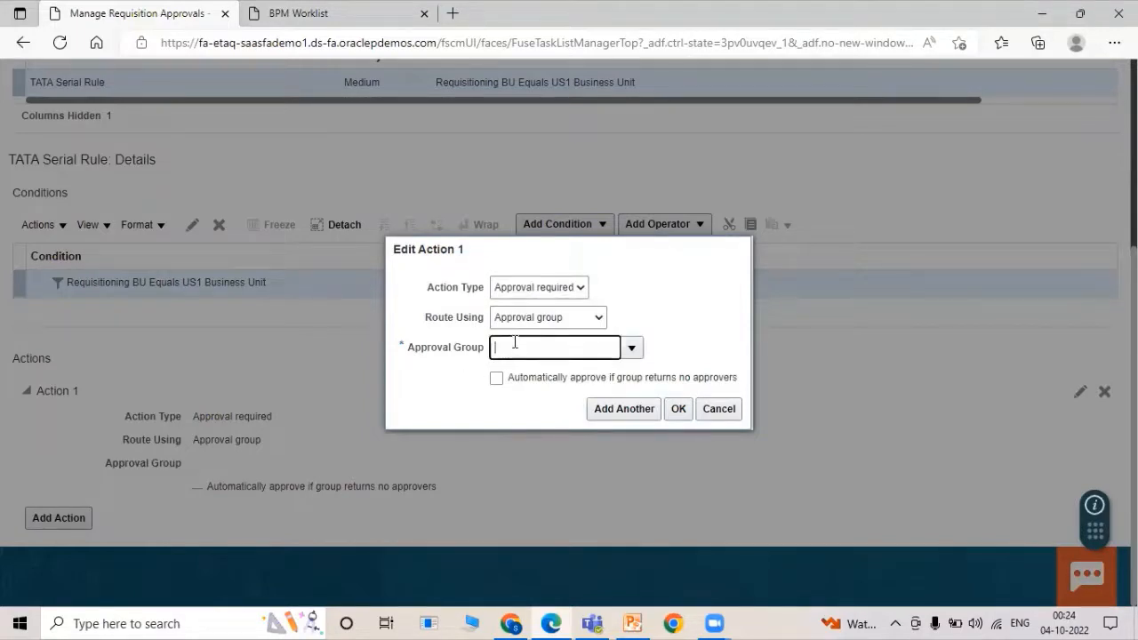
{"action": "type", "text": "TATA"}
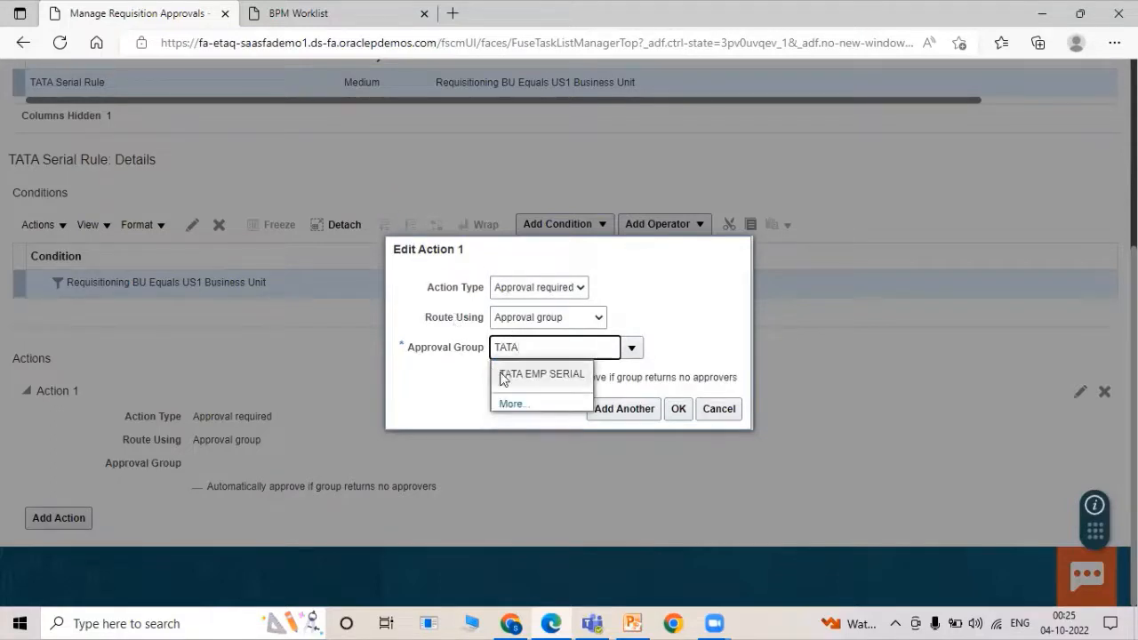
{"action": "left_click", "coordinate": [505, 375]}
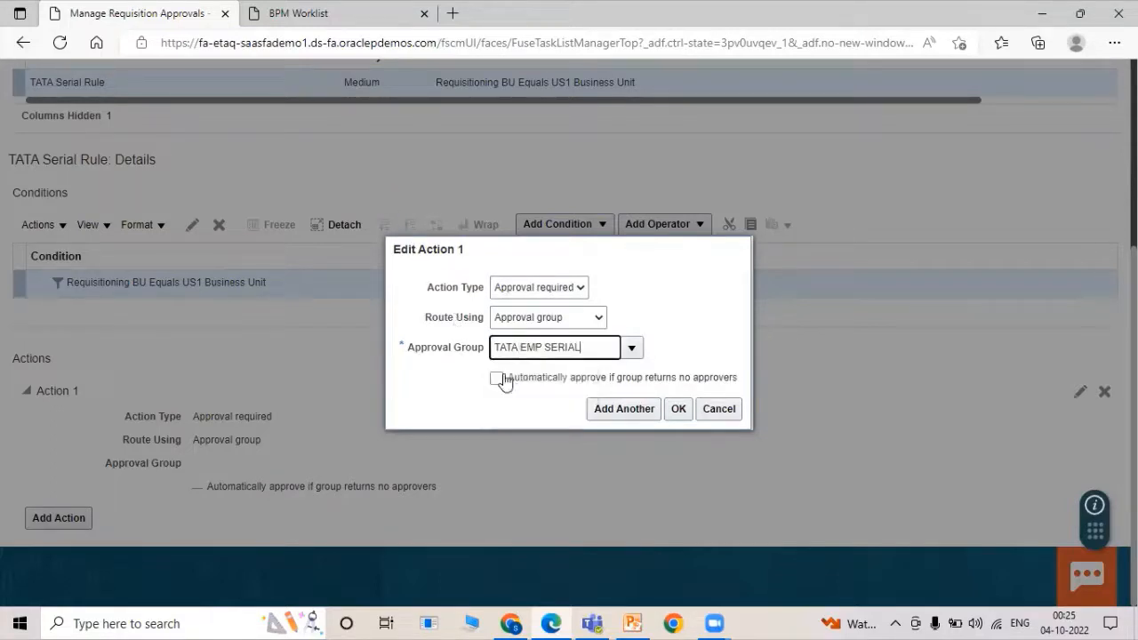
{"action": "left_click", "coordinate": [676, 410]}
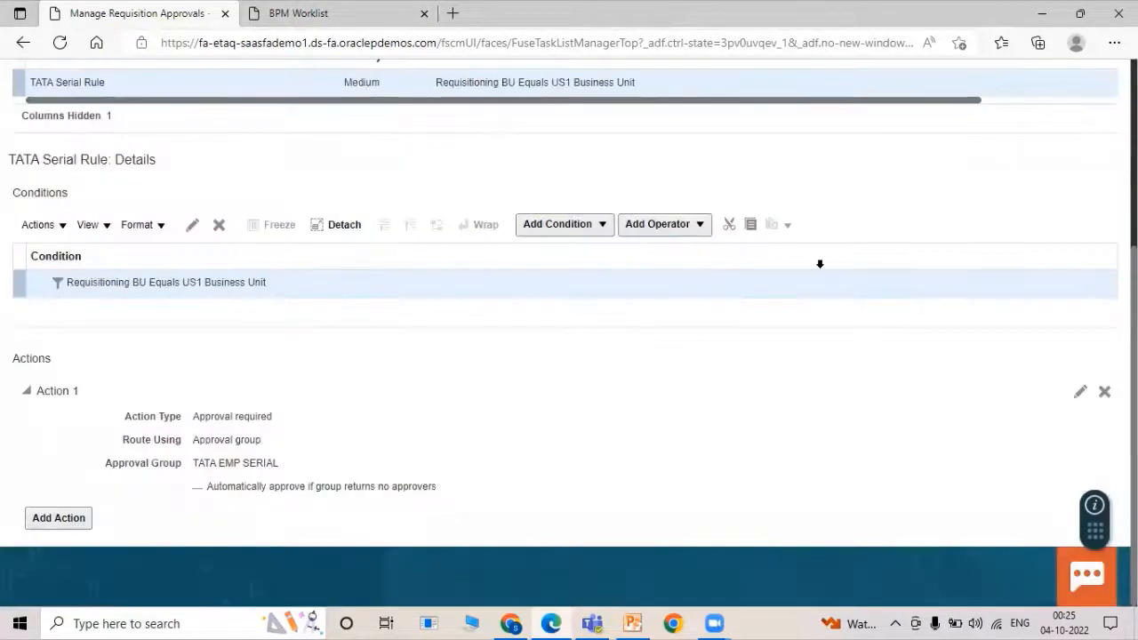
{"action": "scroll", "coordinate": [820, 263], "scroll_direction": "up", "scroll_amount": 3}
Save and close the rules, deploy them, acknowledge the confirmation, and finish.
{"action": "left_click", "coordinate": [1020, 120]}
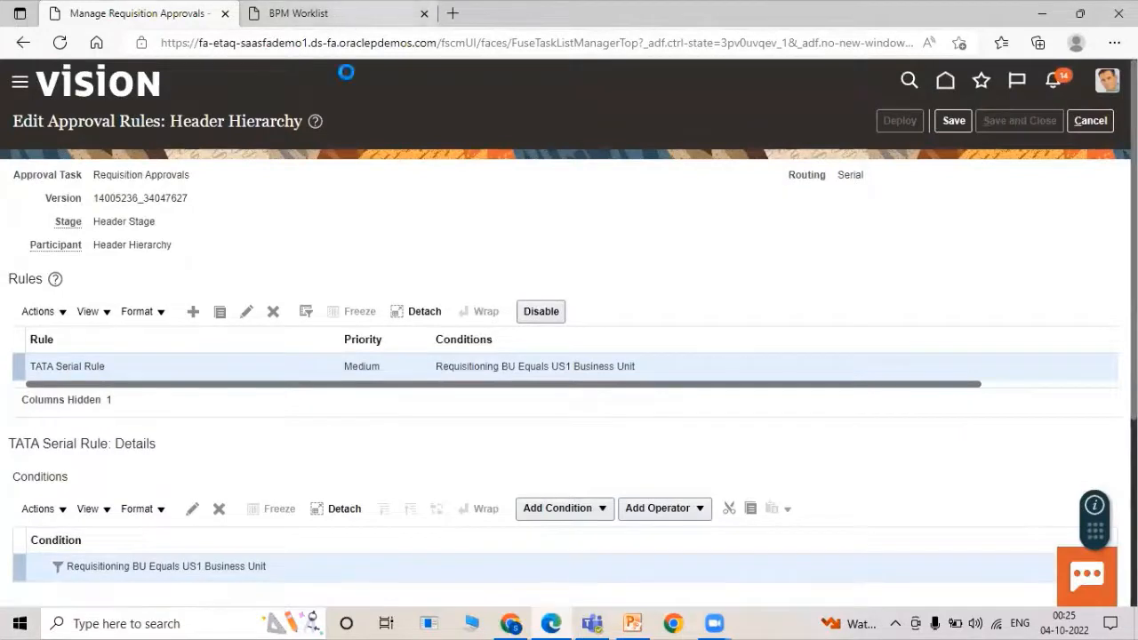
{"action": "left_click", "coordinate": [811, 124]}
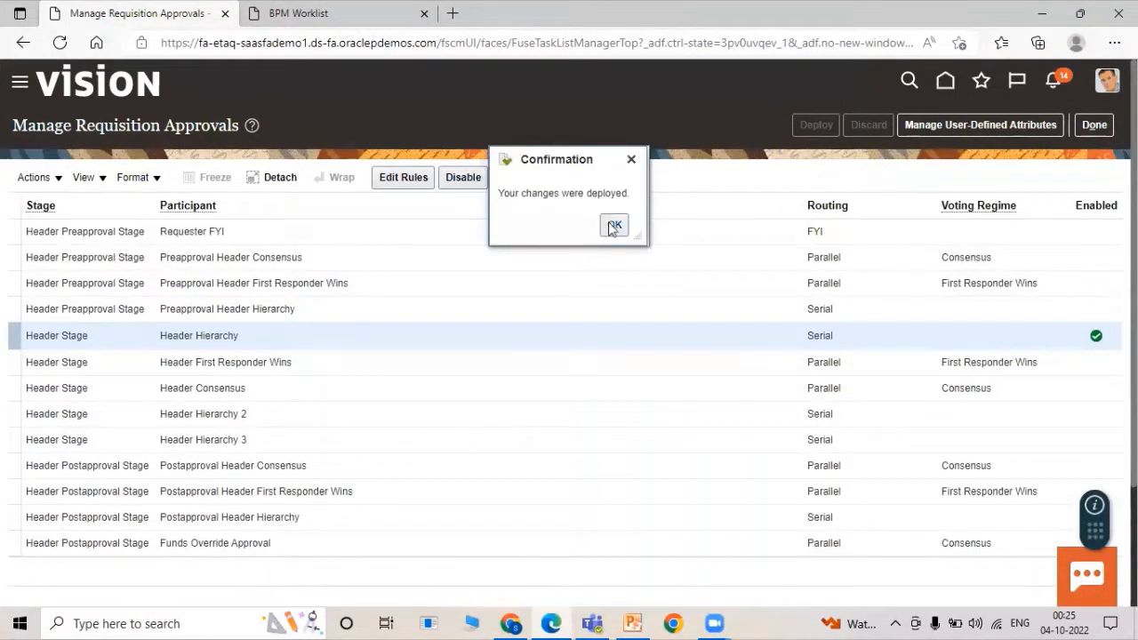
{"action": "left_click", "coordinate": [614, 226]}
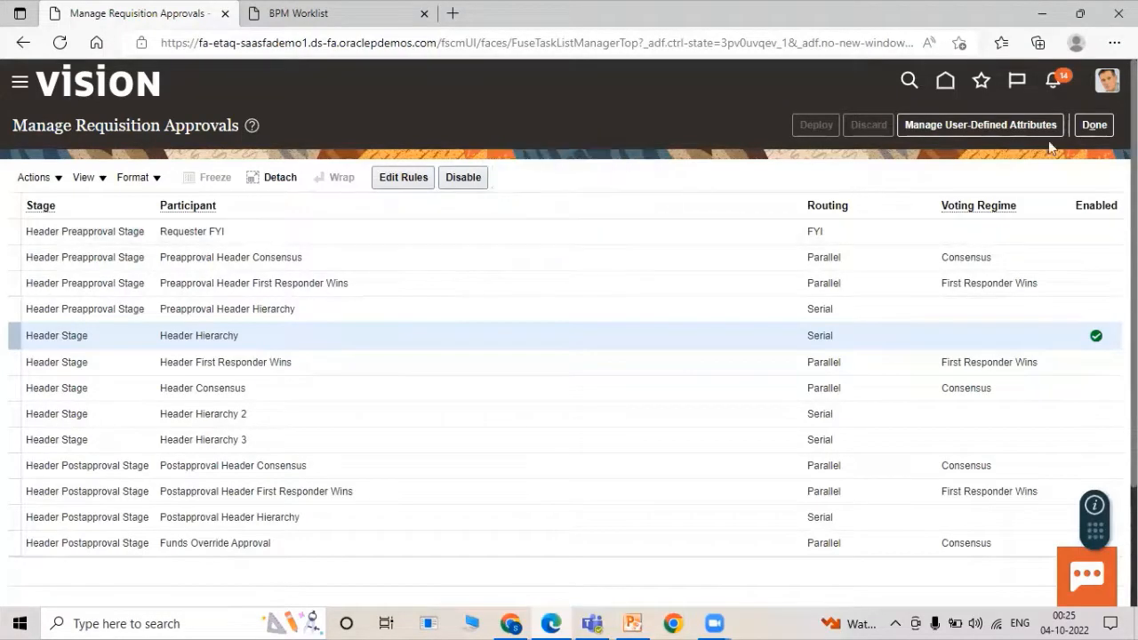
{"action": "left_click", "coordinate": [1093, 124]}
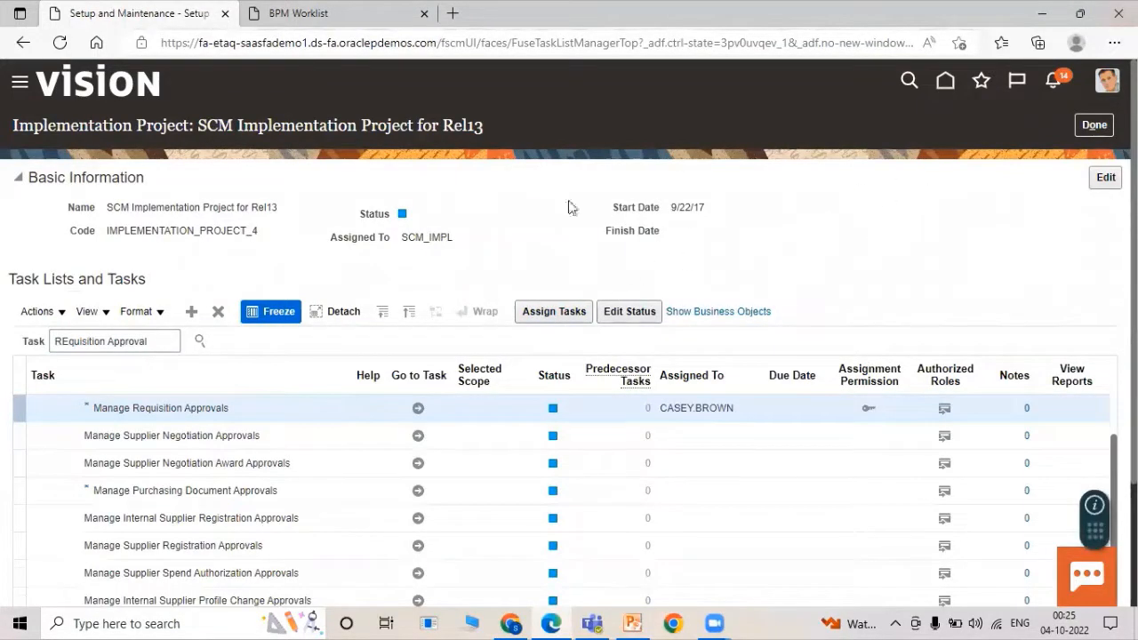
Navigate through the Navigator to Procurement > Purchase Requisitions.
{"action": "left_click", "coordinate": [22, 88]}
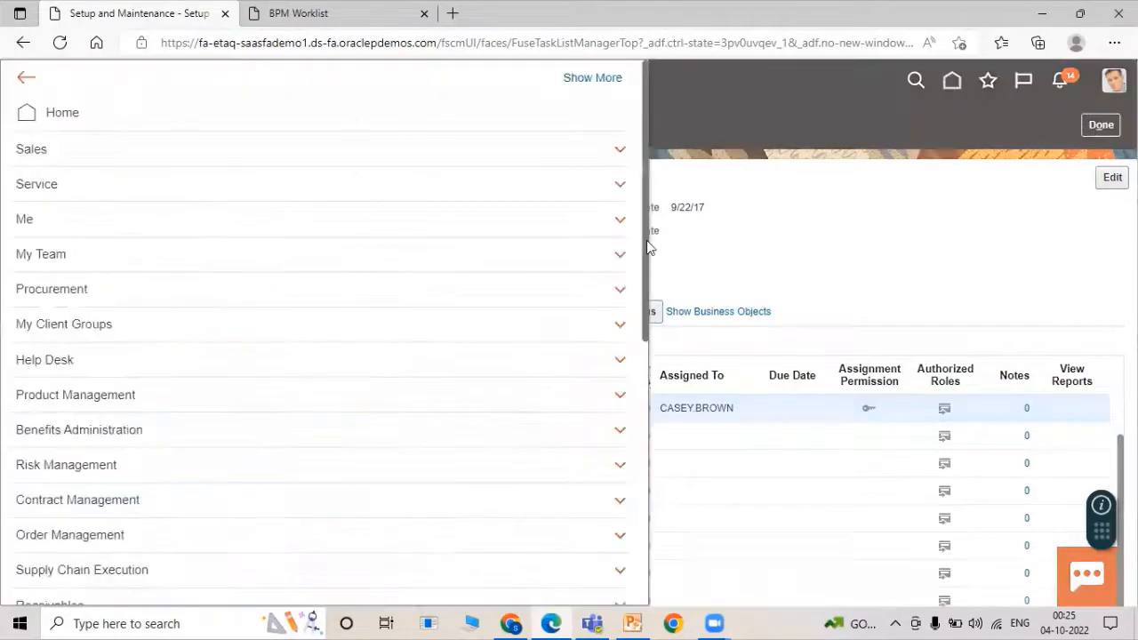
{"action": "left_click", "coordinate": [924, 184]}
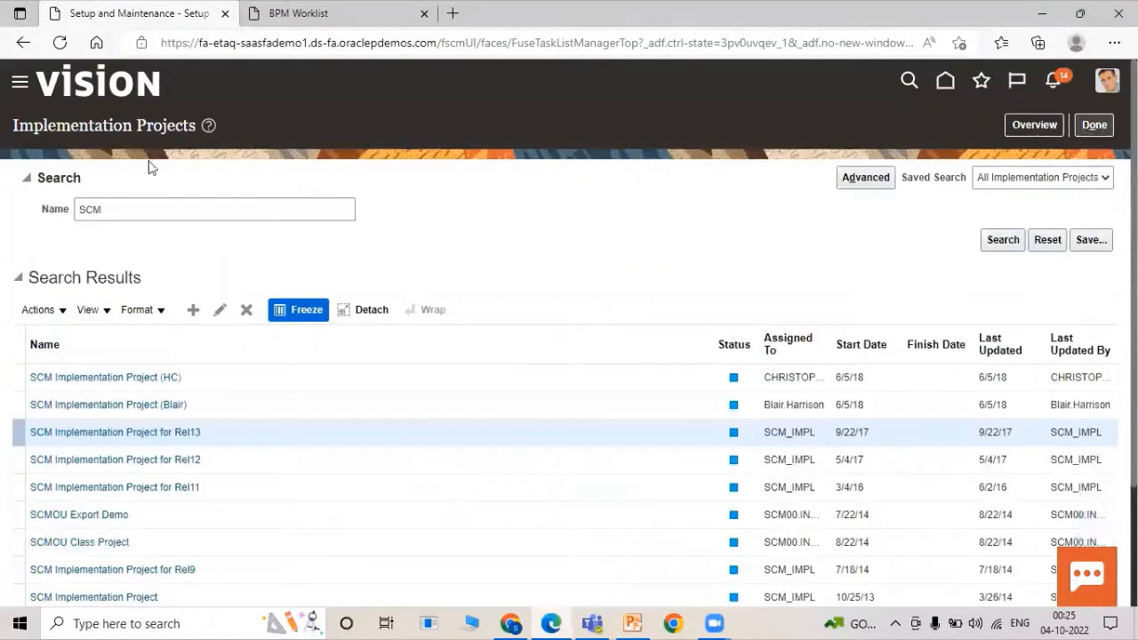
{"action": "left_click", "coordinate": [21, 85]}
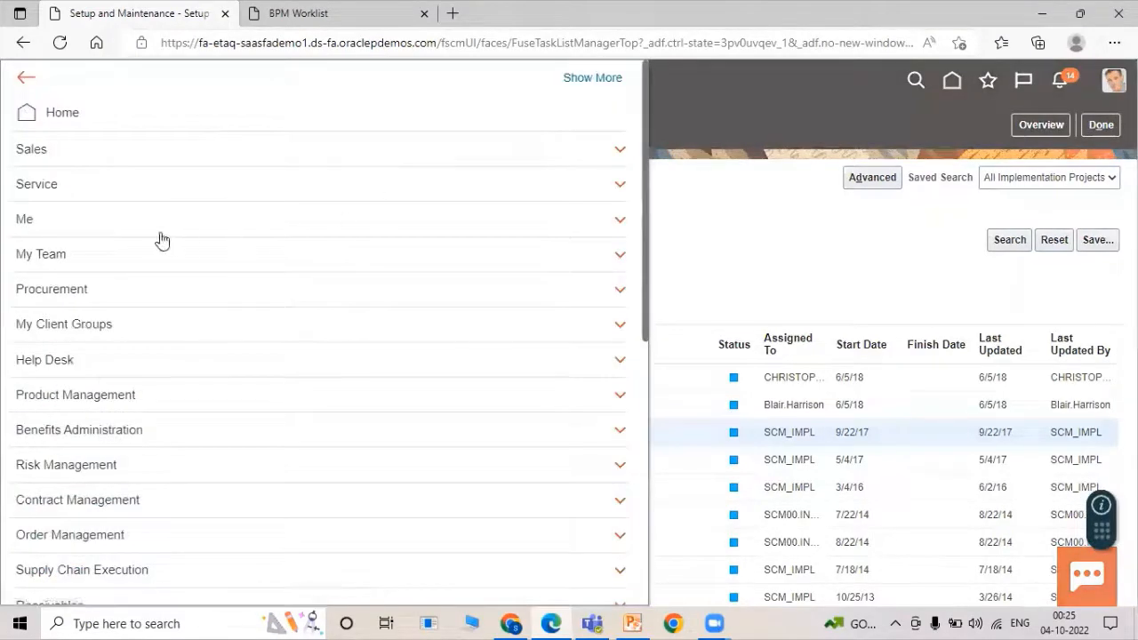
{"action": "scroll", "coordinate": [106, 358], "scroll_direction": "down", "scroll_amount": 2}
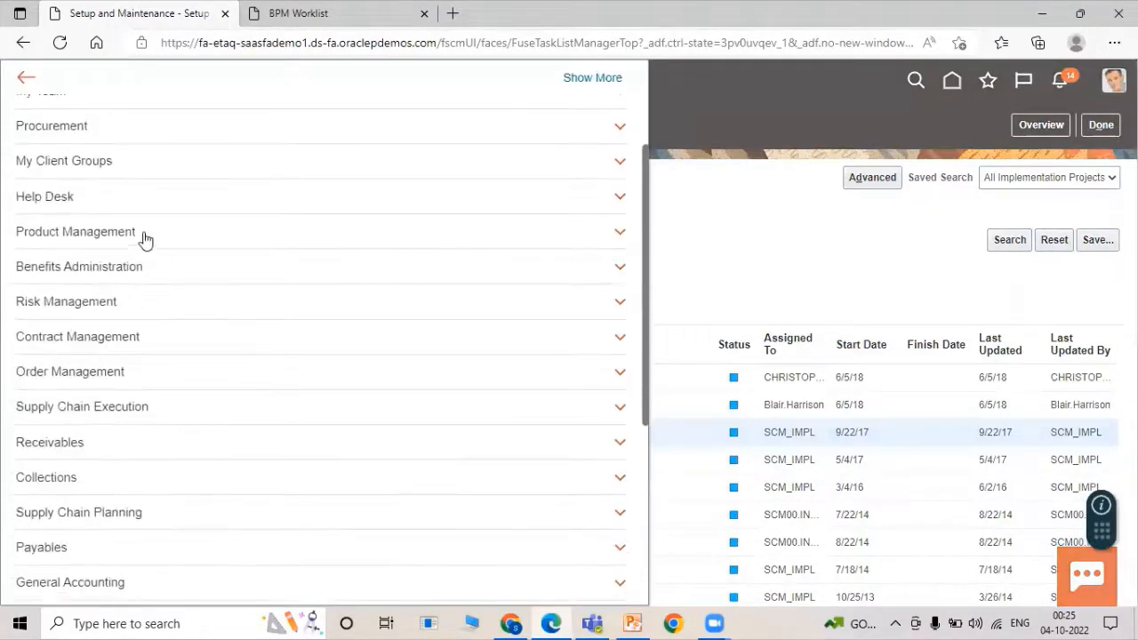
{"action": "left_click", "coordinate": [130, 133]}
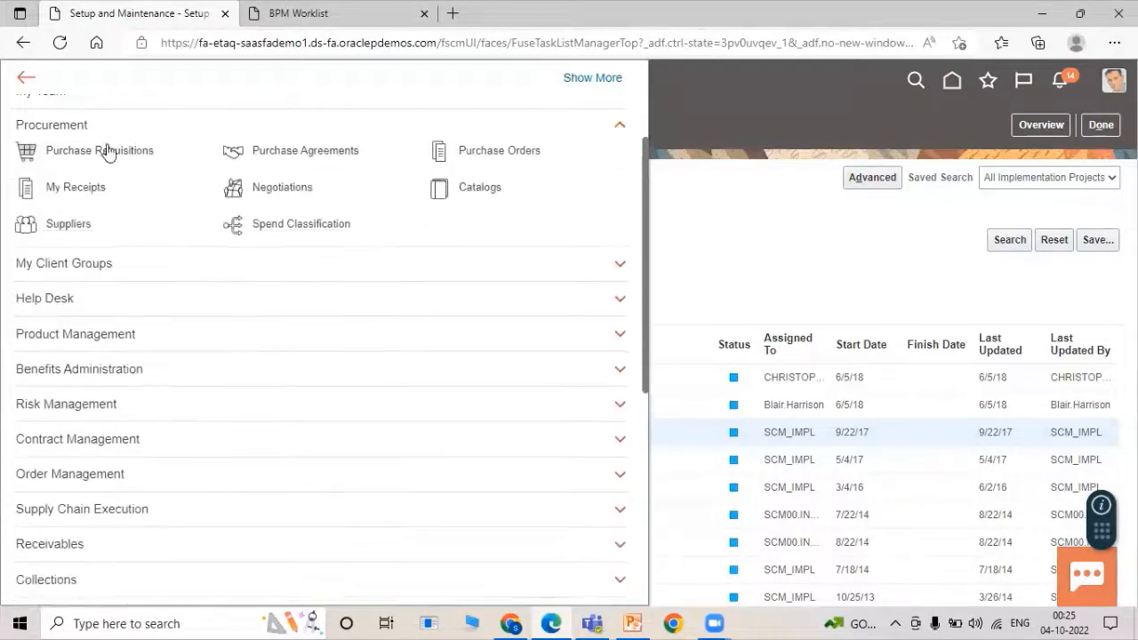
{"action": "left_click", "coordinate": [105, 151]}
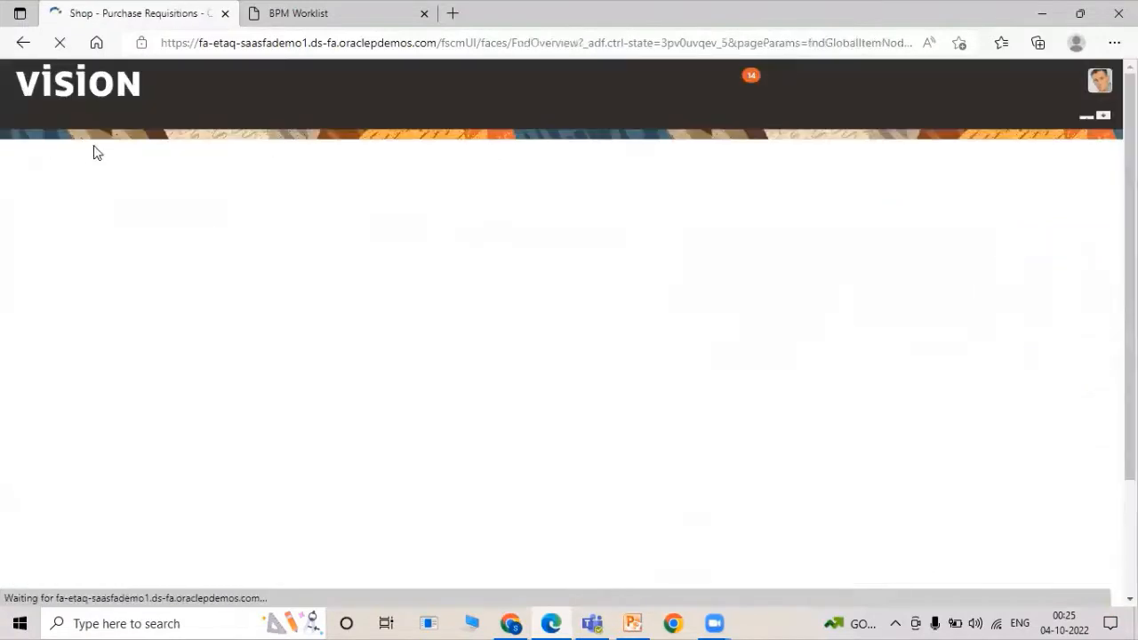
Enter a requisition line for TATA1000 Roller Bearing, quantity 5, destination type Inventory.
{"action": "left_click", "coordinate": [711, 132]}
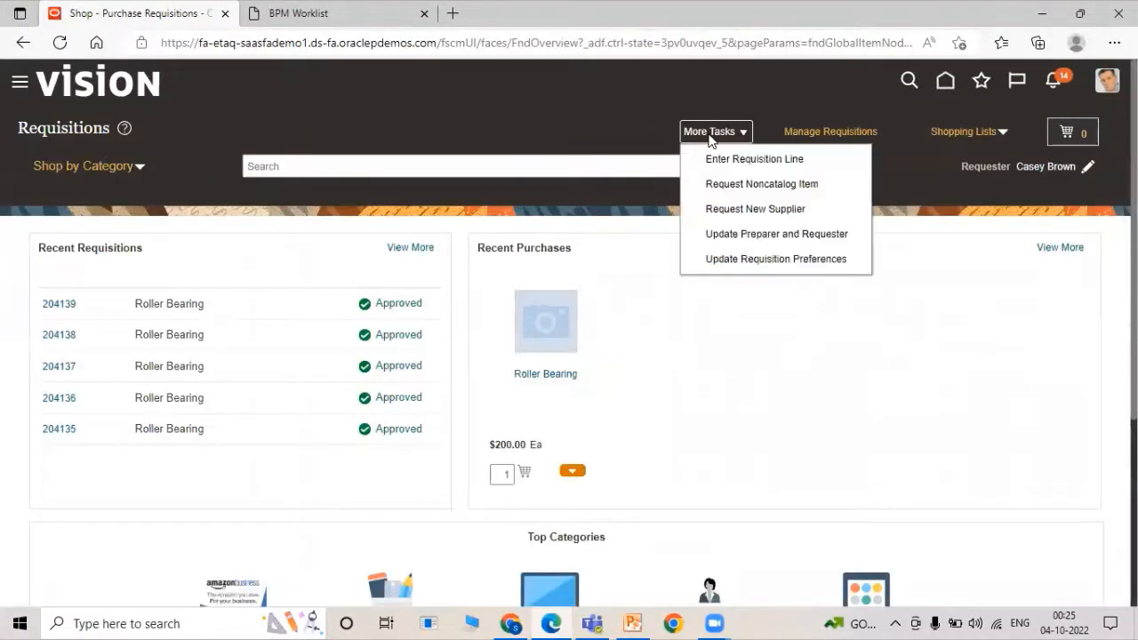
{"action": "left_click", "coordinate": [713, 158]}
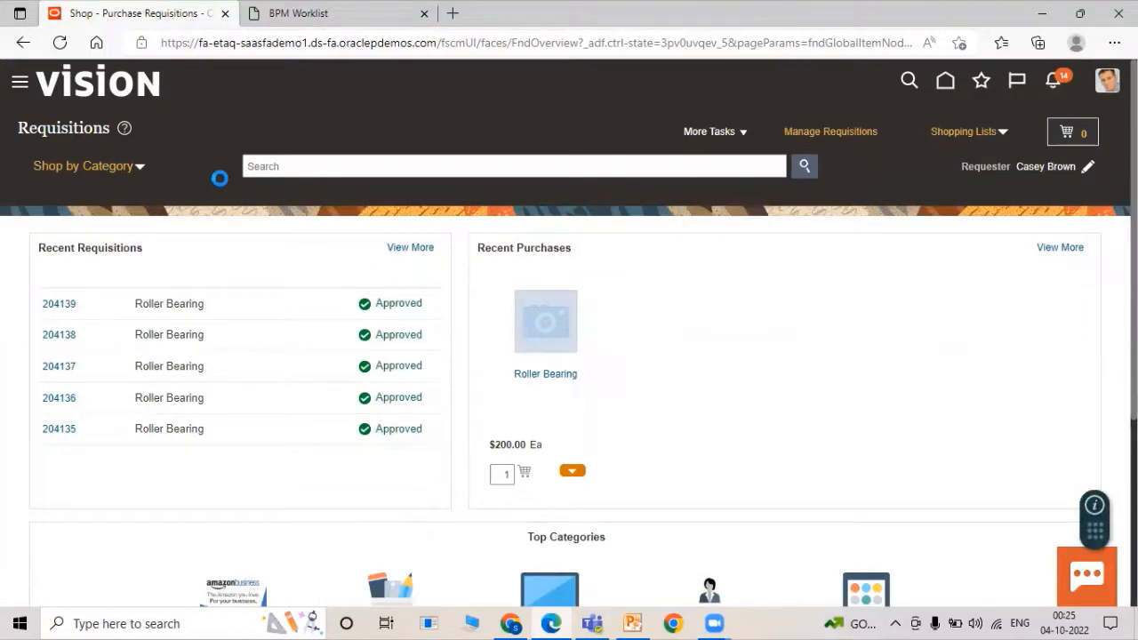
{"action": "left_click", "coordinate": [345, 225]}
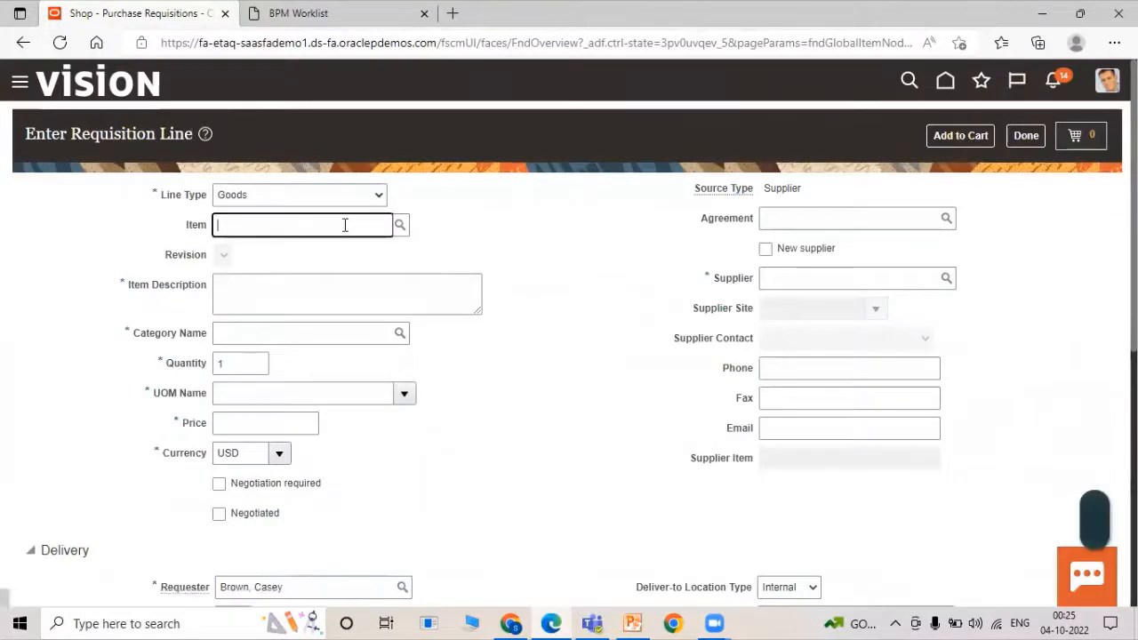
{"action": "type", "text": "TATA"}
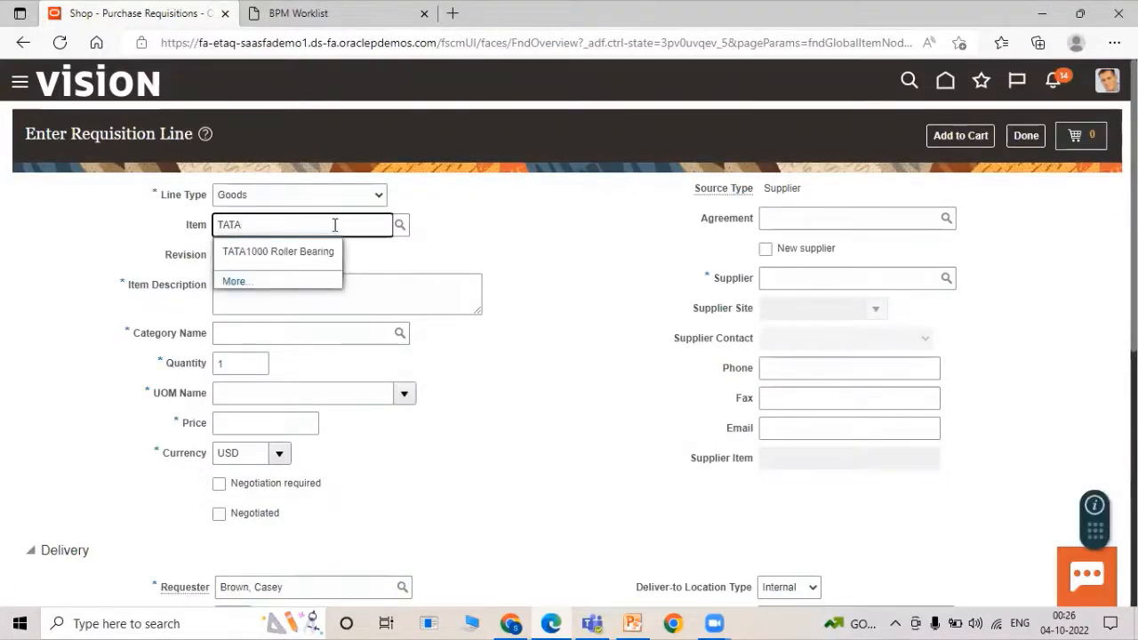
{"action": "left_click", "coordinate": [319, 255]}
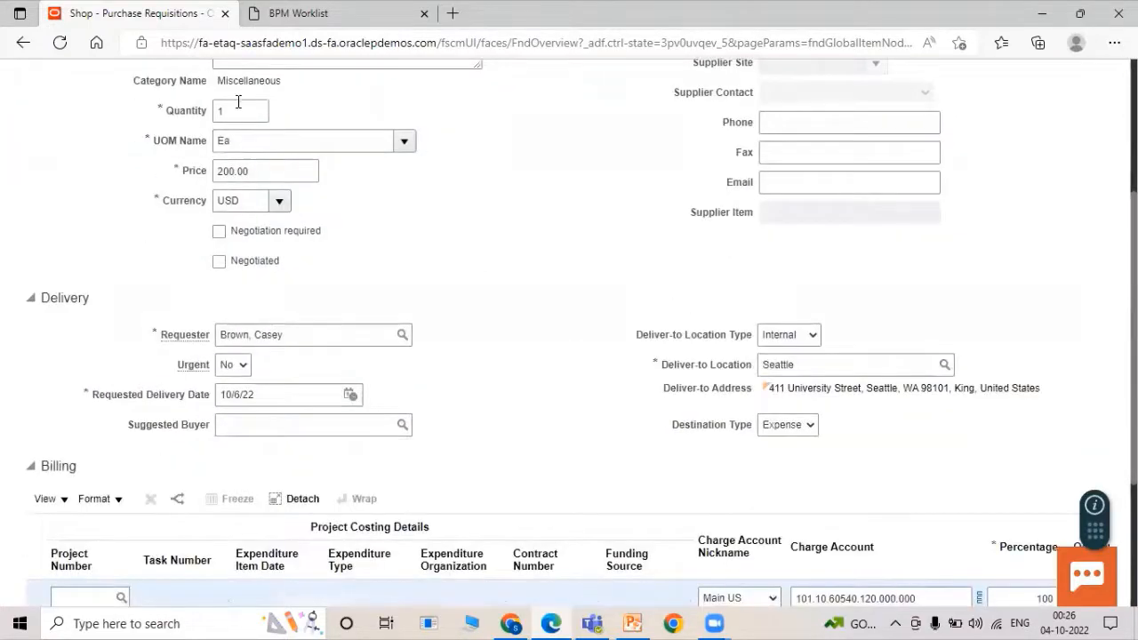
{"action": "double_click", "coordinate": [239, 108]}
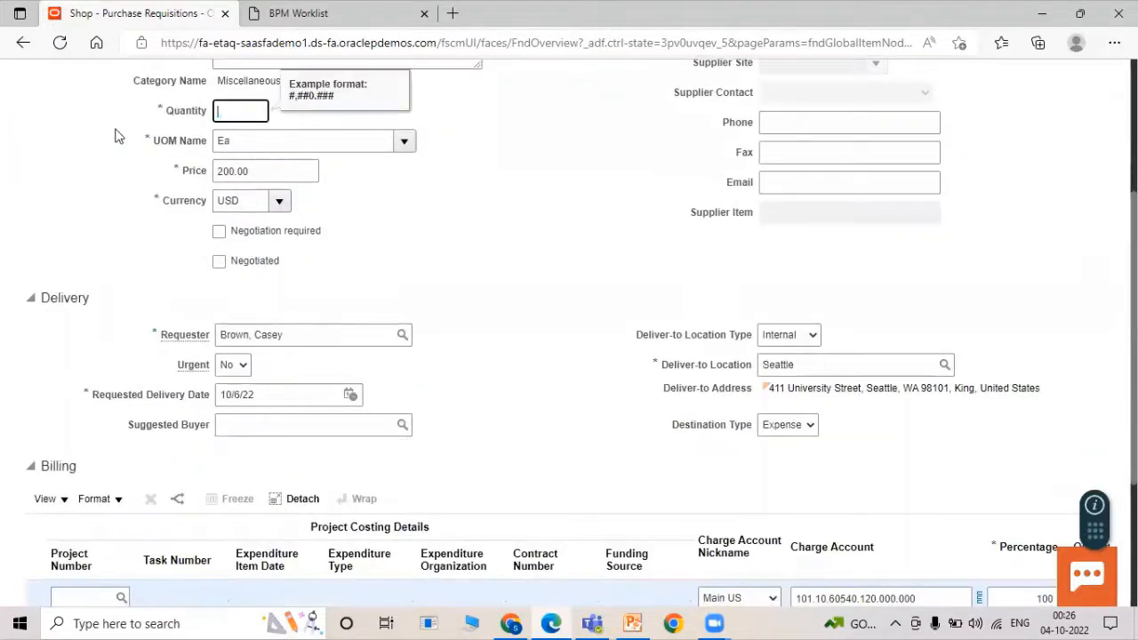
{"action": "left_click", "coordinate": [478, 232]}
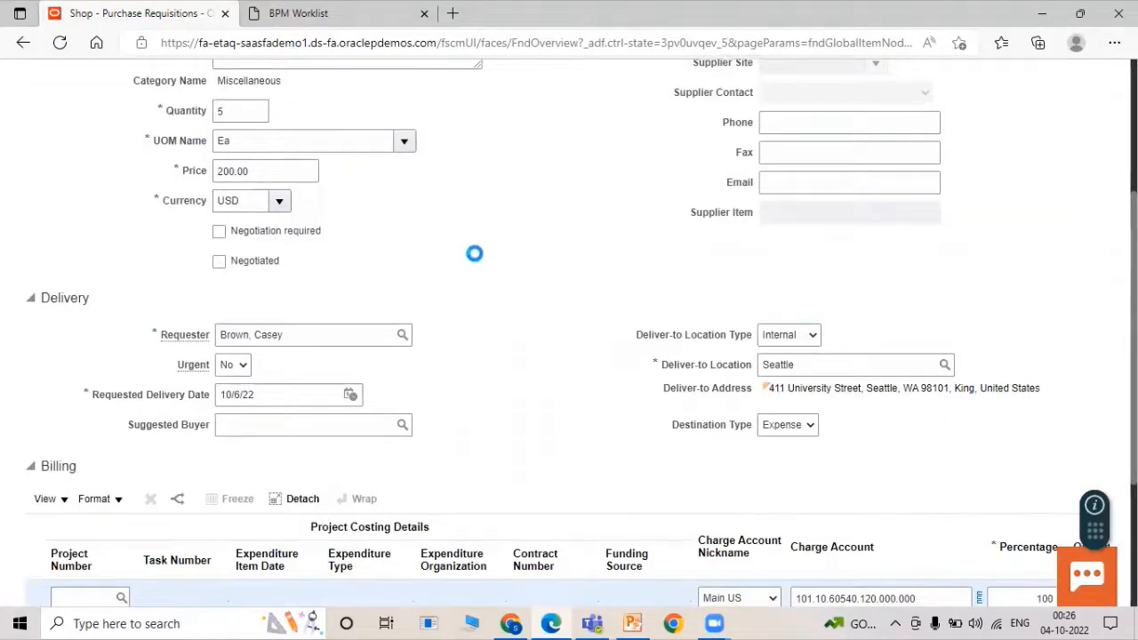
{"action": "left_click", "coordinate": [761, 427]}
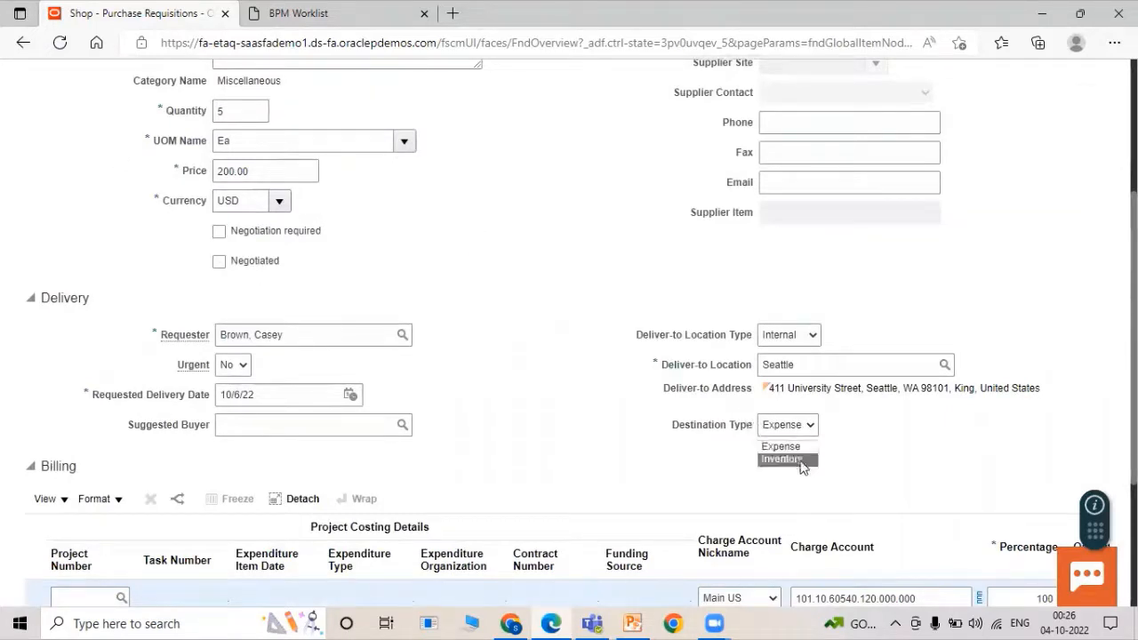
{"action": "left_click", "coordinate": [795, 459]}
Add the line to the cart and submit the requisition.
{"action": "scroll", "coordinate": [604, 365], "scroll_direction": "up", "scroll_amount": 4}
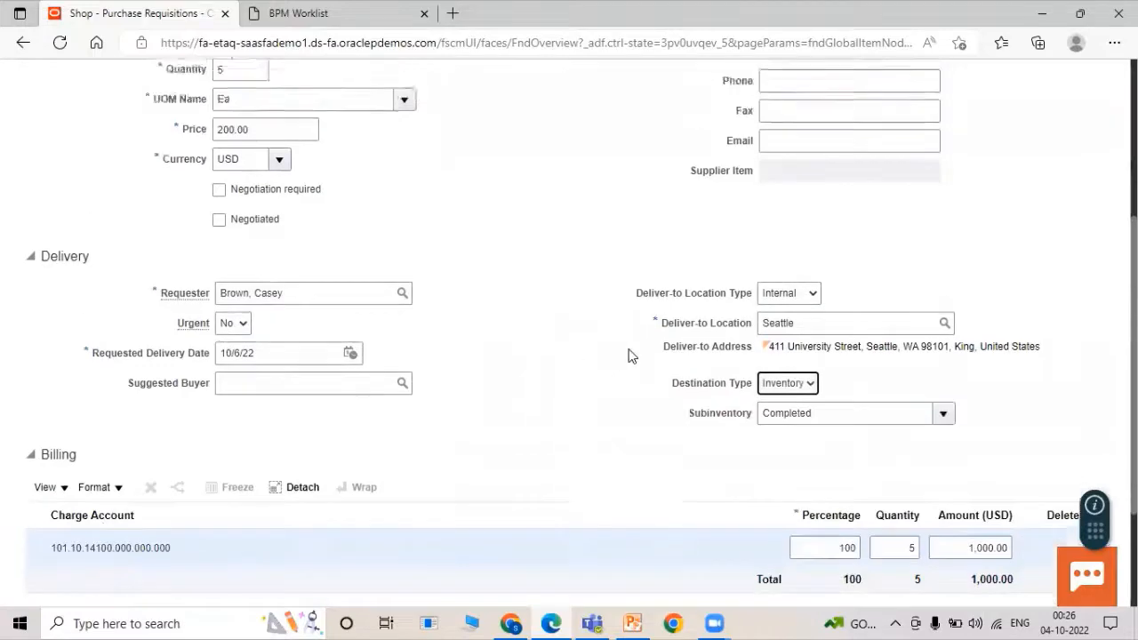
{"action": "scroll", "coordinate": [627, 365], "scroll_direction": "down", "scroll_amount": 3}
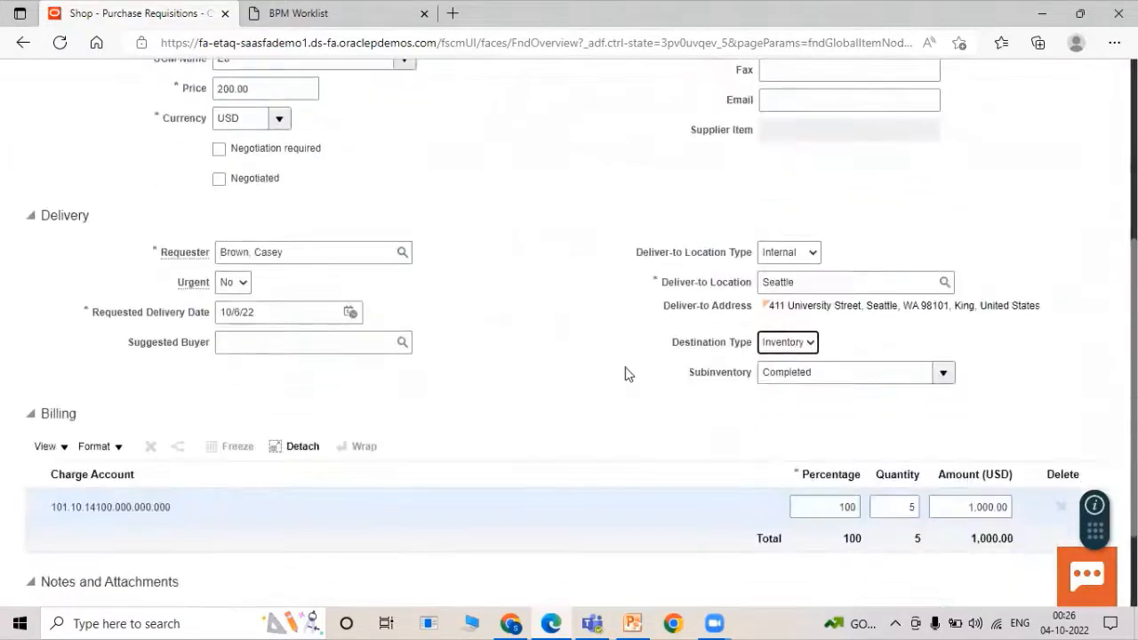
{"action": "scroll", "coordinate": [699, 374], "scroll_direction": "up", "scroll_amount": 3}
{"action": "left_click", "coordinate": [944, 143]}
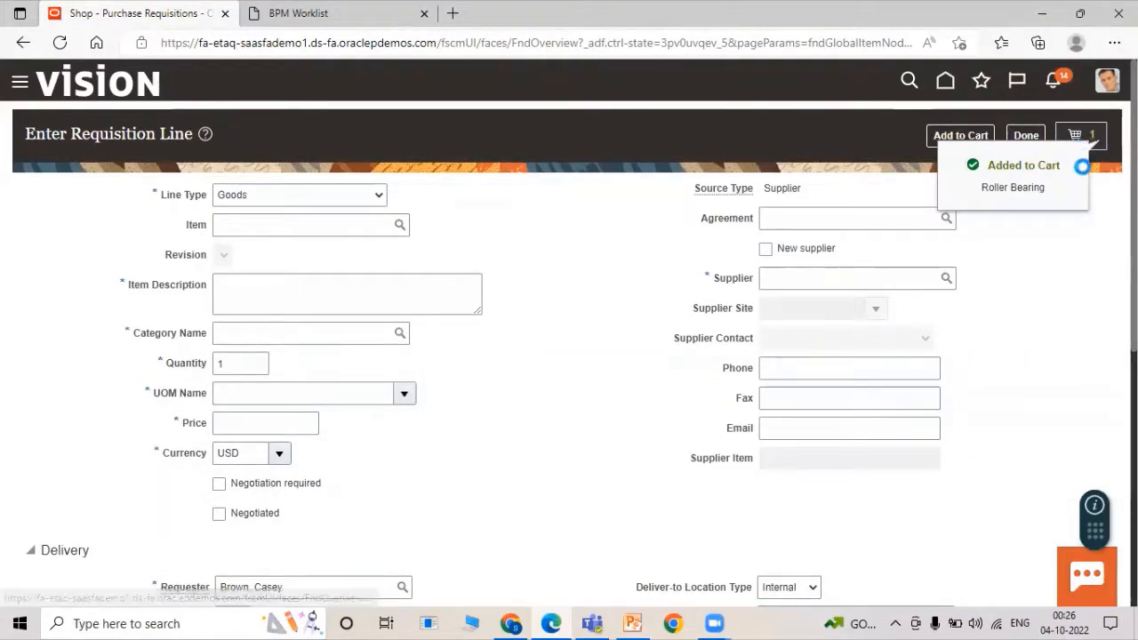
{"action": "left_click", "coordinate": [1080, 140]}
{"action": "left_click", "coordinate": [974, 247]}
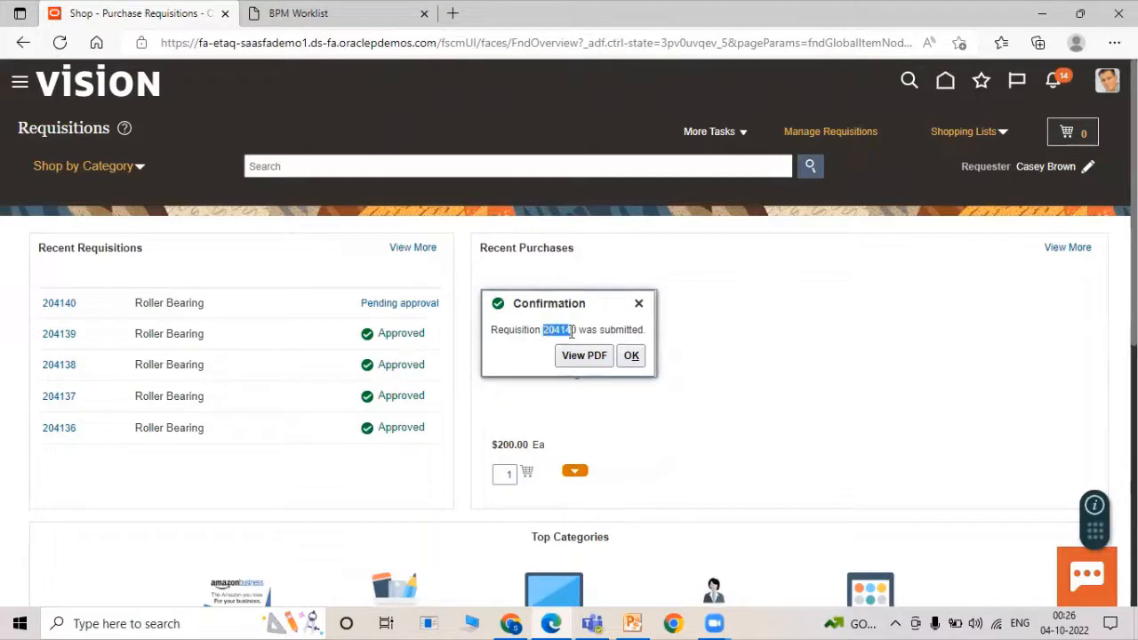
Copy requisition number 204140, dismiss the confirmation, and switch to the sign-in browser.
{"action": "right_click", "coordinate": [566, 330]}
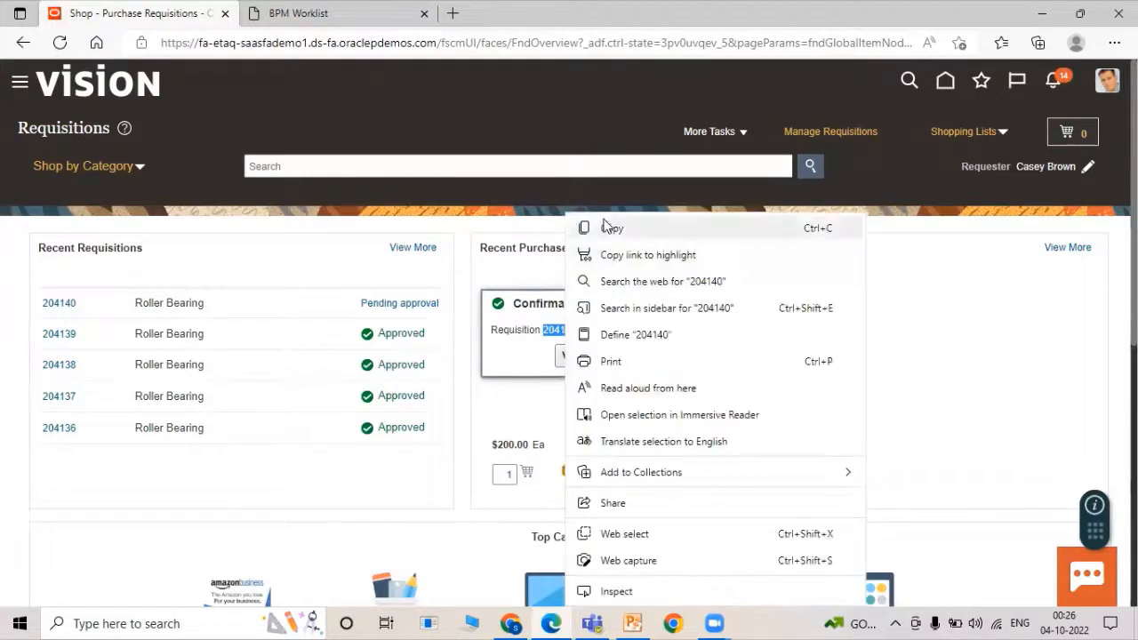
{"action": "left_click", "coordinate": [607, 227]}
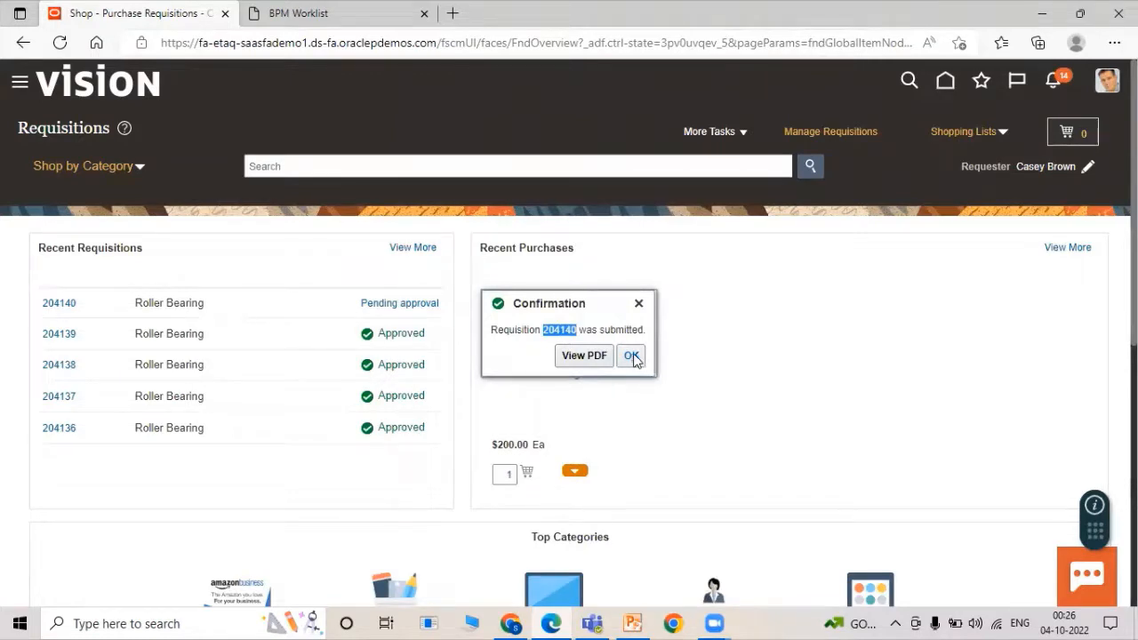
{"action": "left_click", "coordinate": [633, 356]}
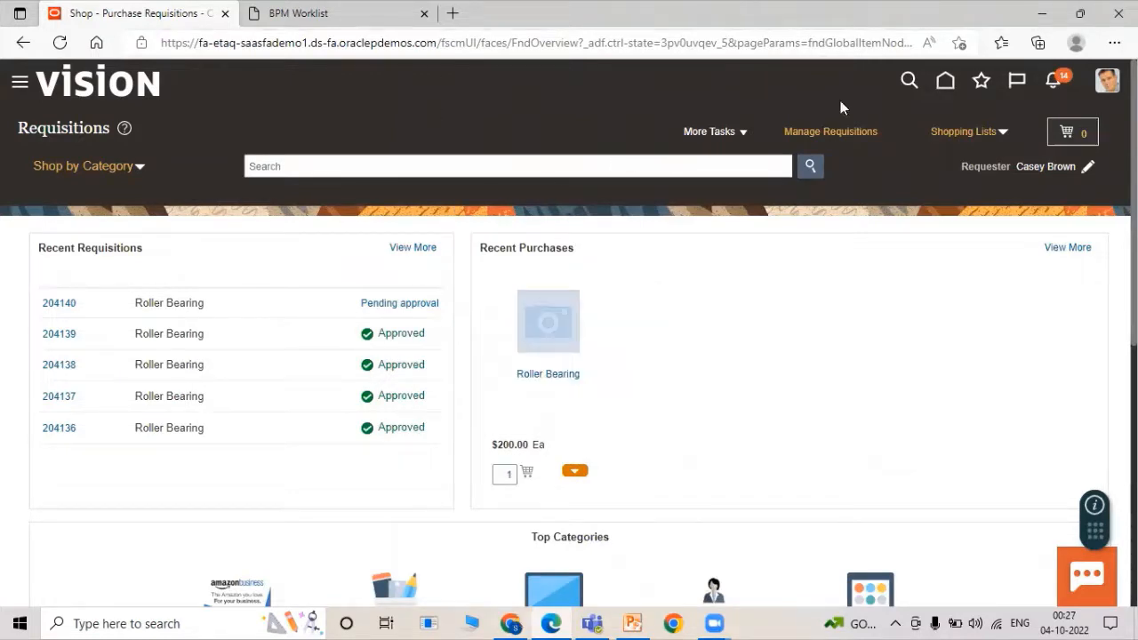
{"action": "left_click", "coordinate": [523, 621]}
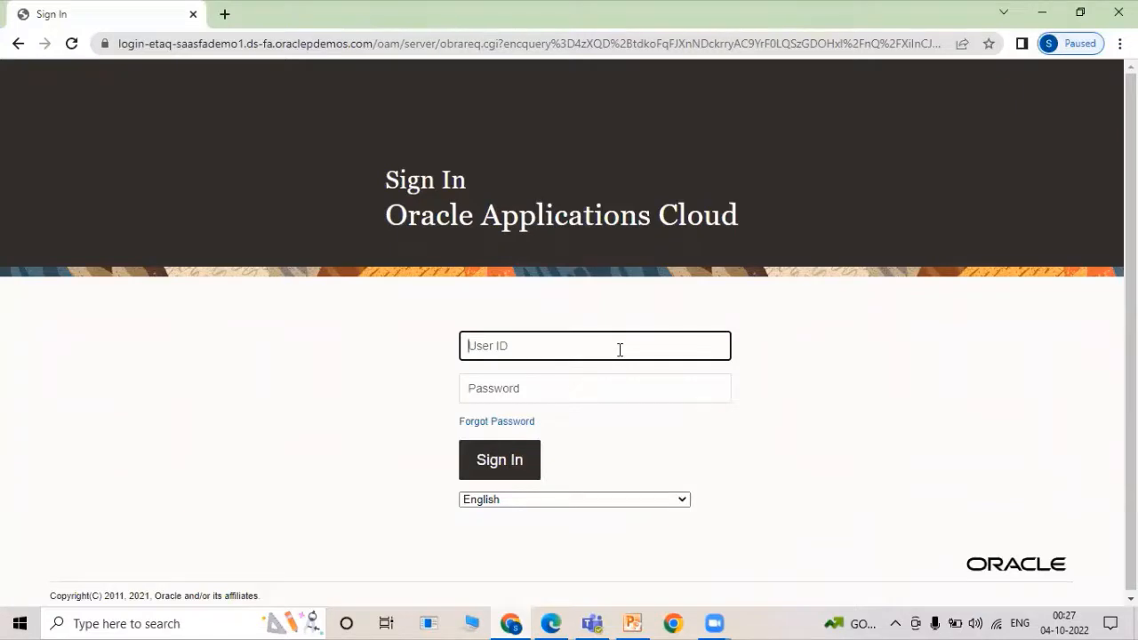
Sign in with the first approver's user ID and password, declining Chrome's password save.
{"action": "type", "text": "TATA01EMP"}
{"action": "left_click", "coordinate": [613, 386]}
{"action": "type", "text": "•"}
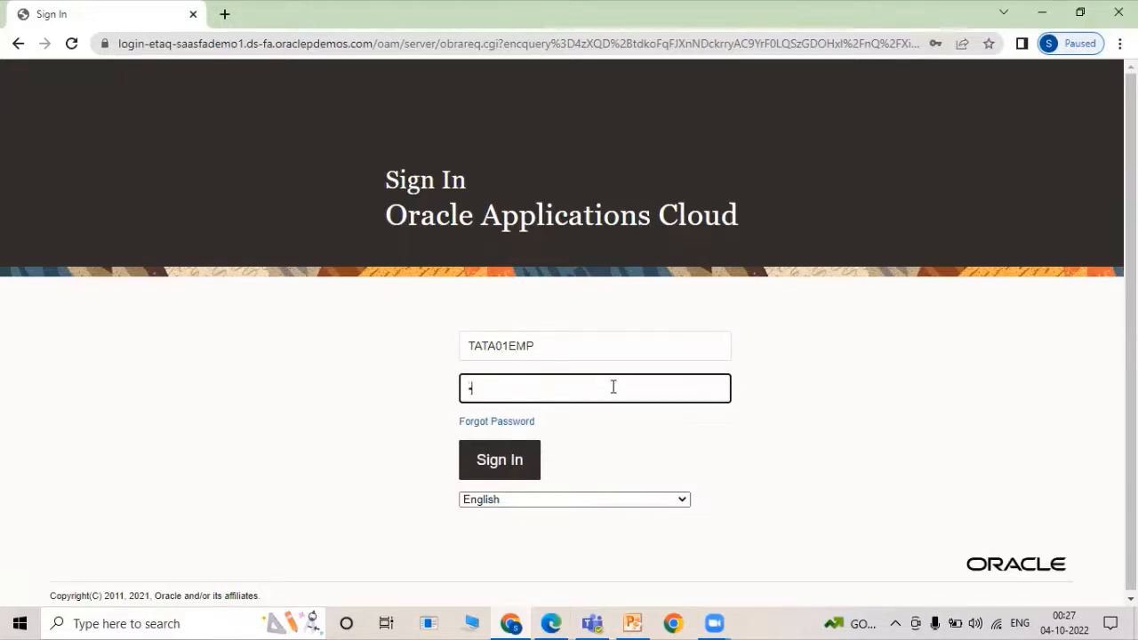
{"action": "type", "text": "••••••"}
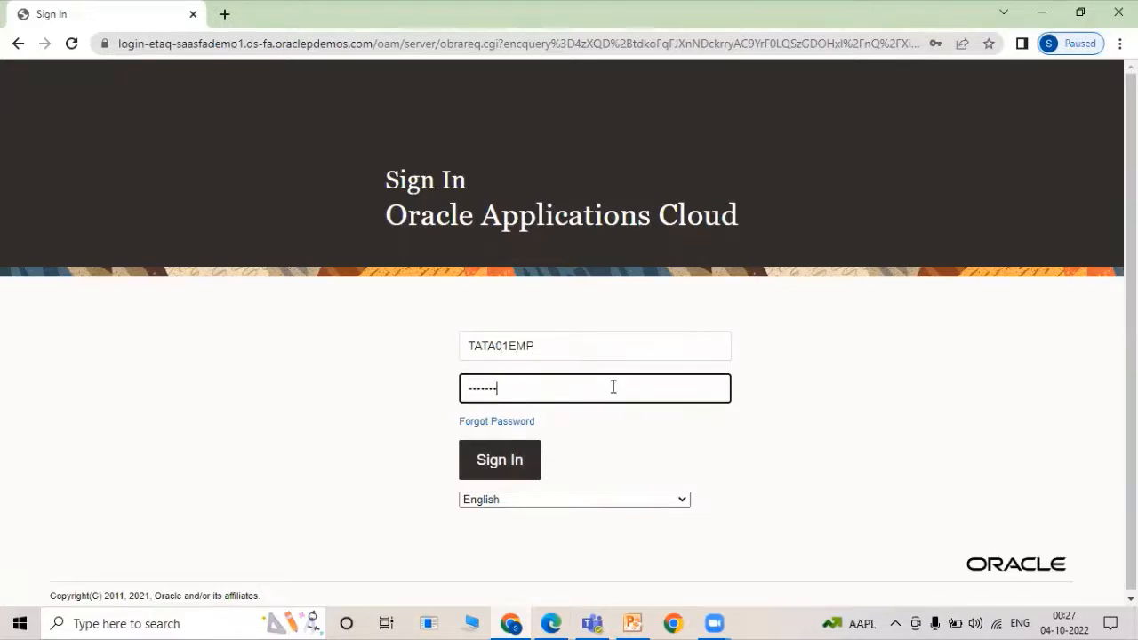
{"action": "type", "text": "••"}
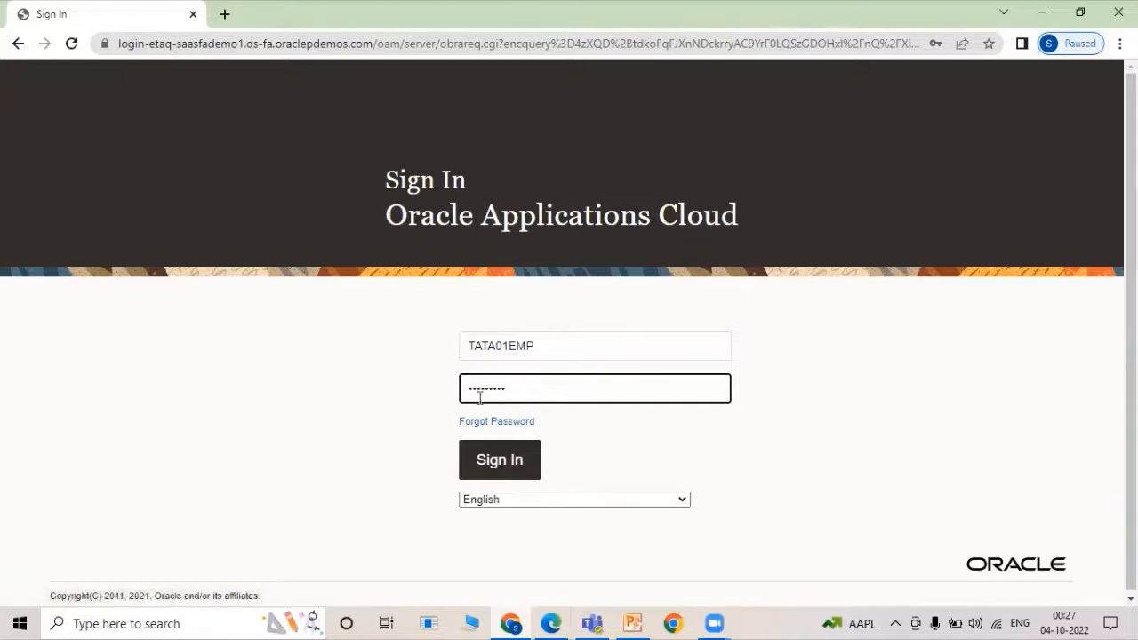
{"action": "left_click", "coordinate": [514, 456]}
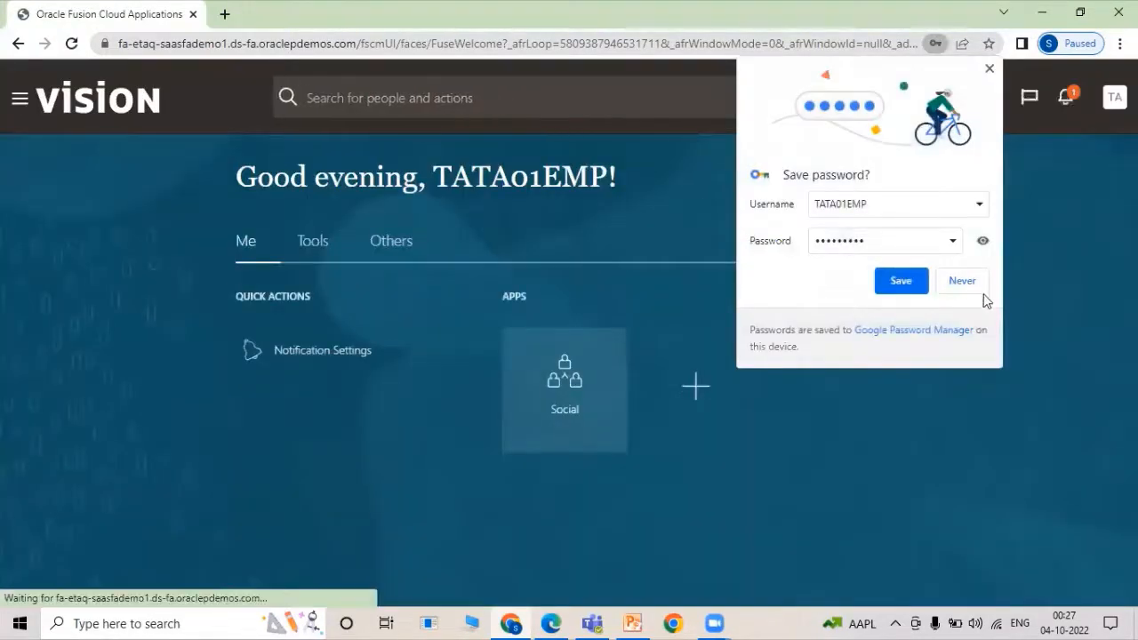
{"action": "left_click", "coordinate": [984, 289]}
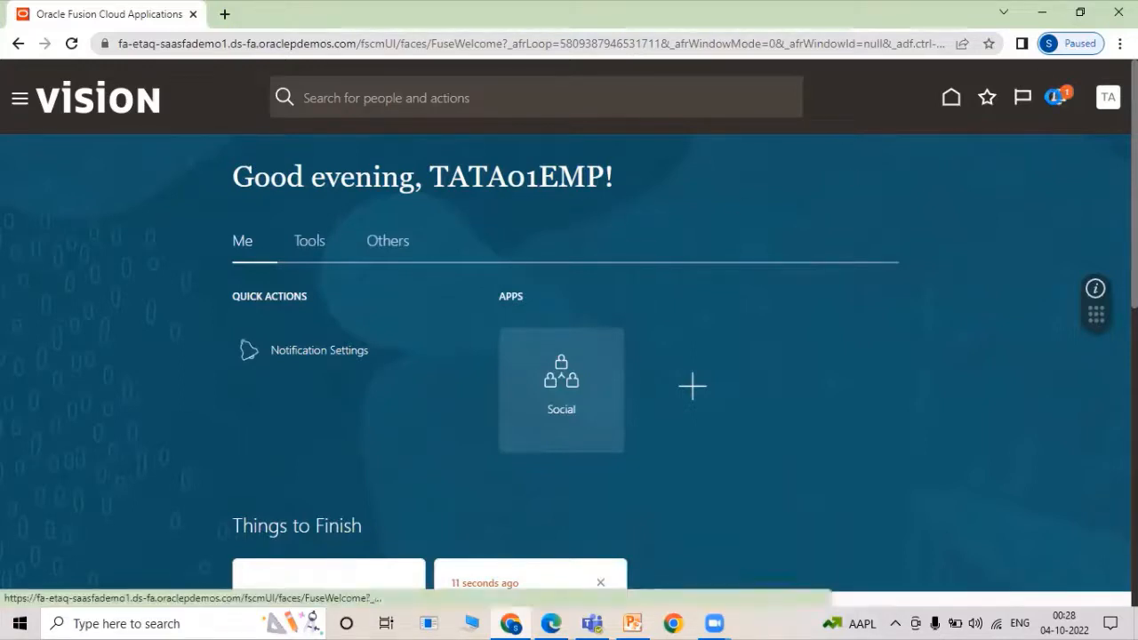
Approve requisition 204140 from the bell notifications, then sign out.
{"action": "left_click", "coordinate": [1055, 103]}
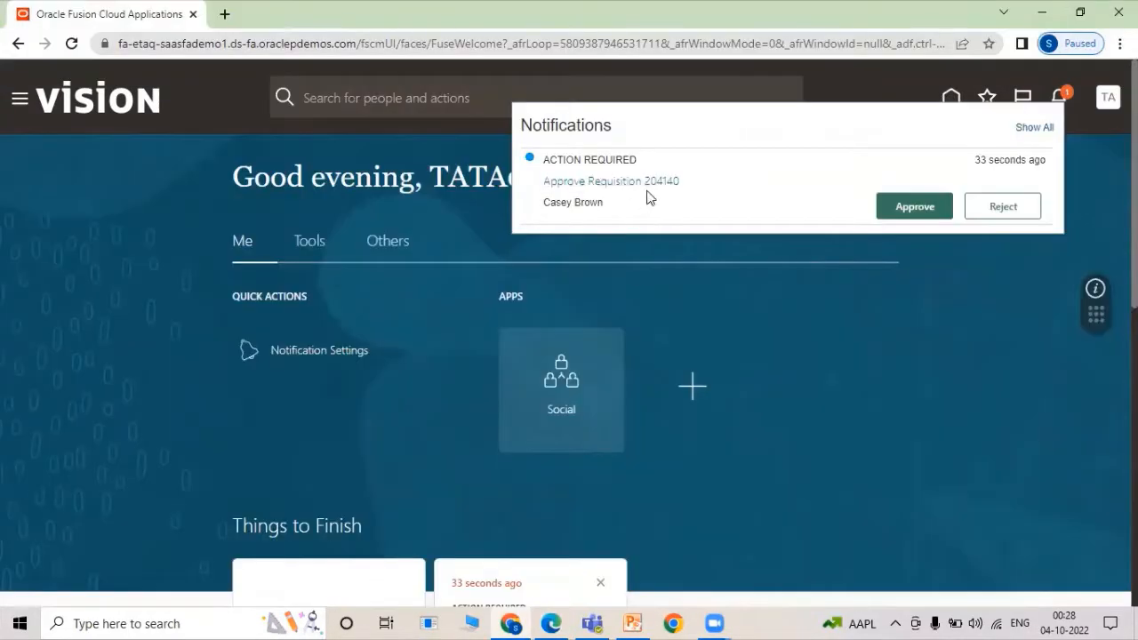
{"action": "left_click", "coordinate": [914, 207]}
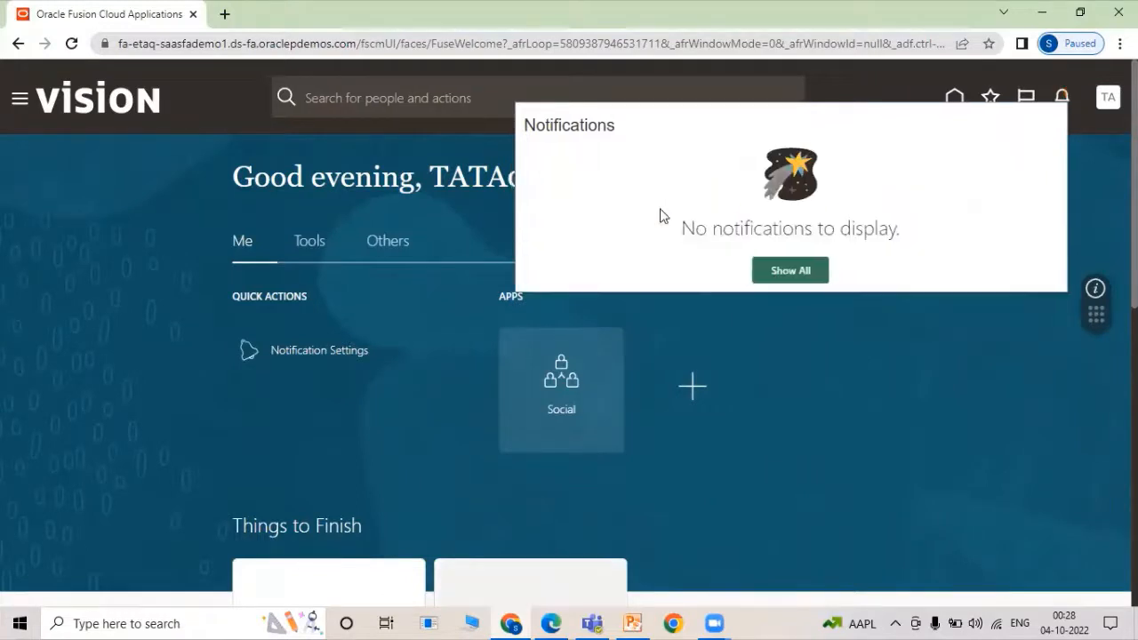
{"action": "left_click", "coordinate": [884, 354]}
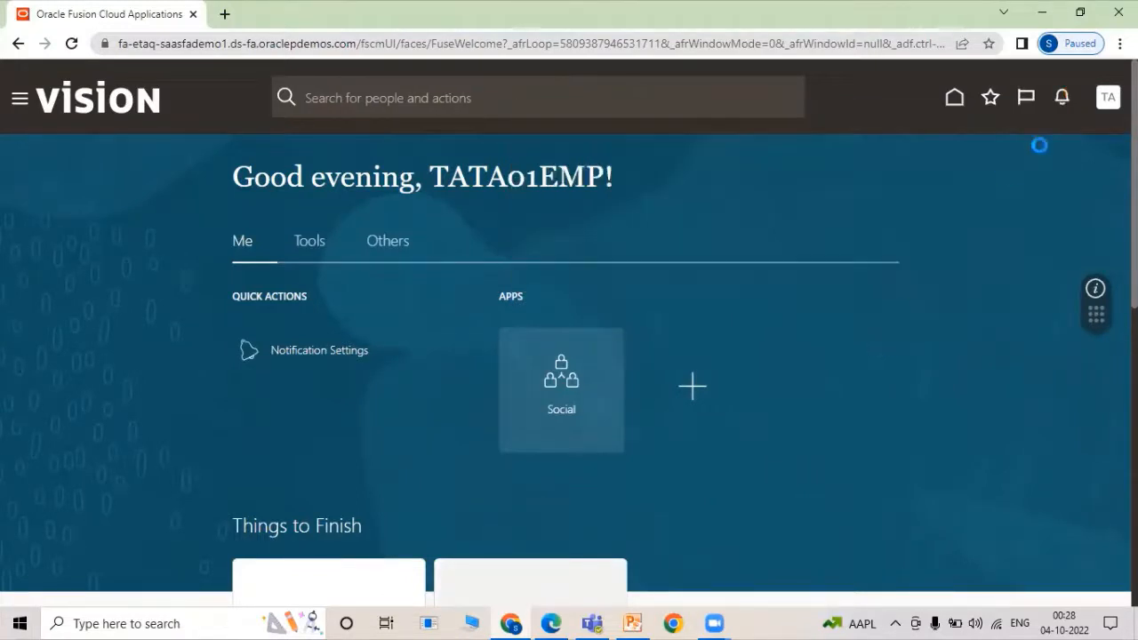
{"action": "left_click", "coordinate": [1104, 99]}
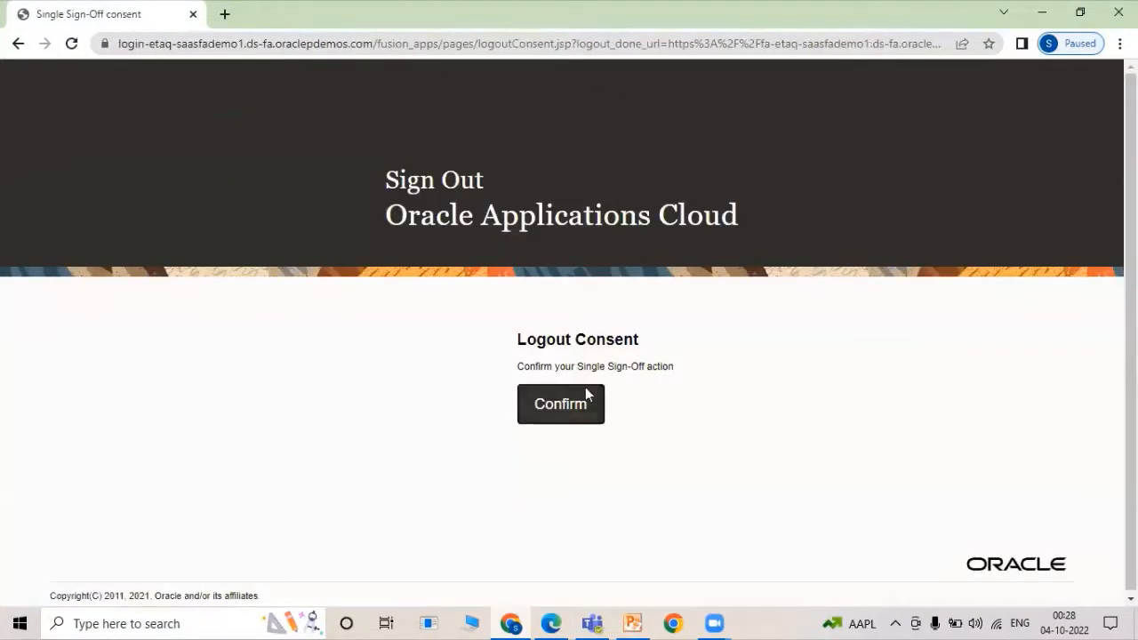
{"action": "left_click", "coordinate": [585, 394]}
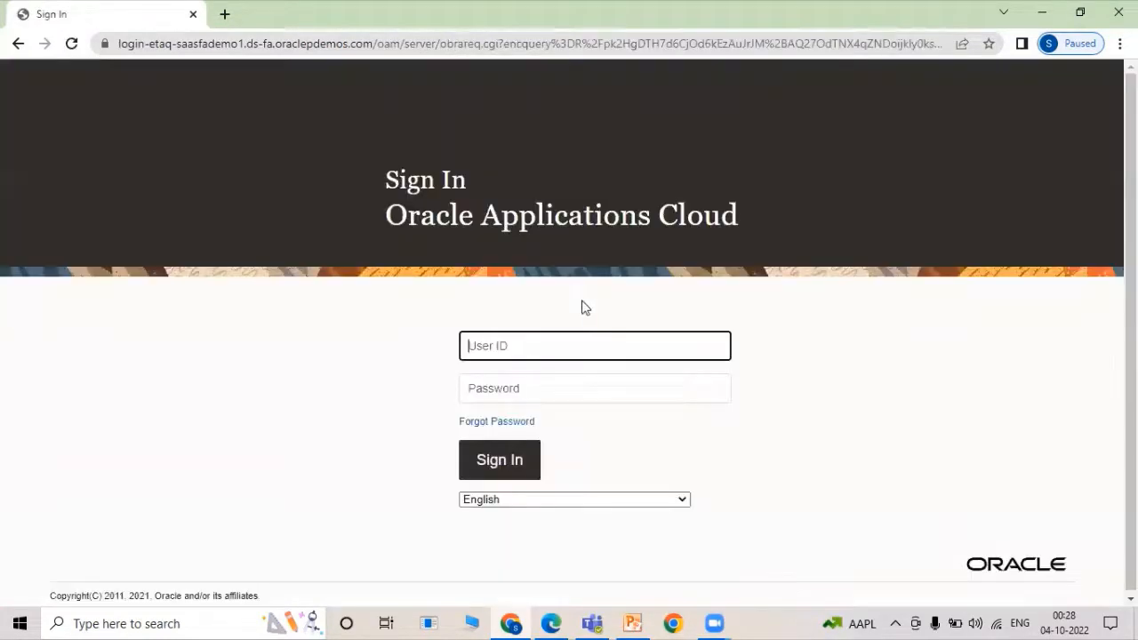
Log in with the second approver's user ID and password, then approve requisition 204140 from notifications.
{"action": "type", "text": "TTA"}
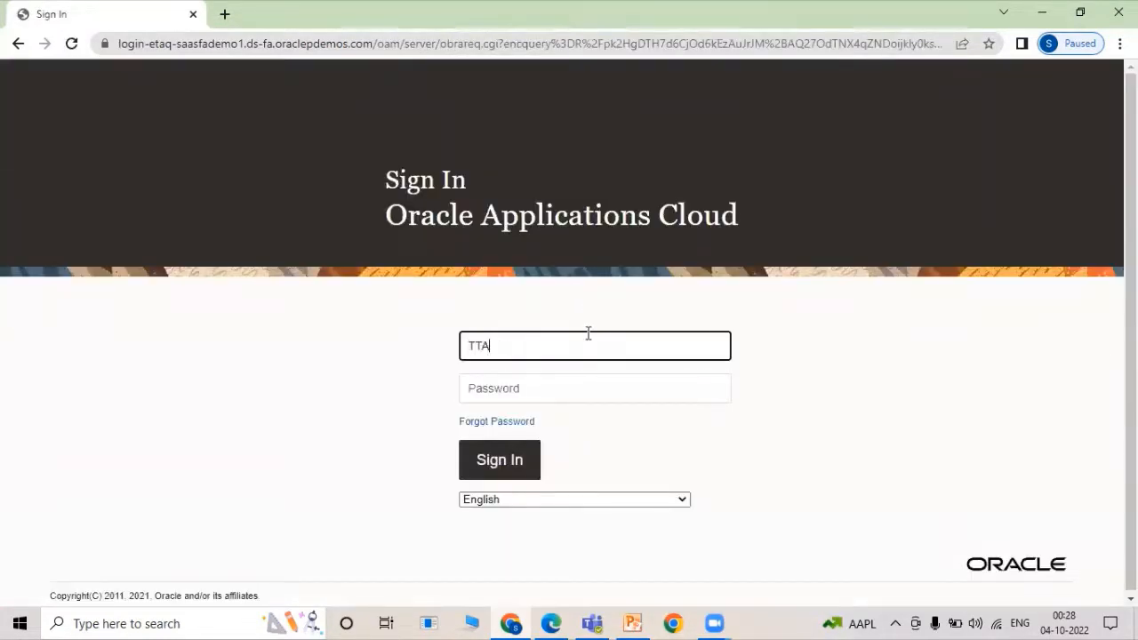
{"action": "key", "text": "BackSpace"}
{"action": "key", "text": "BackSpace"}
{"action": "key", "text": "BackSpace"}
{"action": "type", "text": "TATA"}
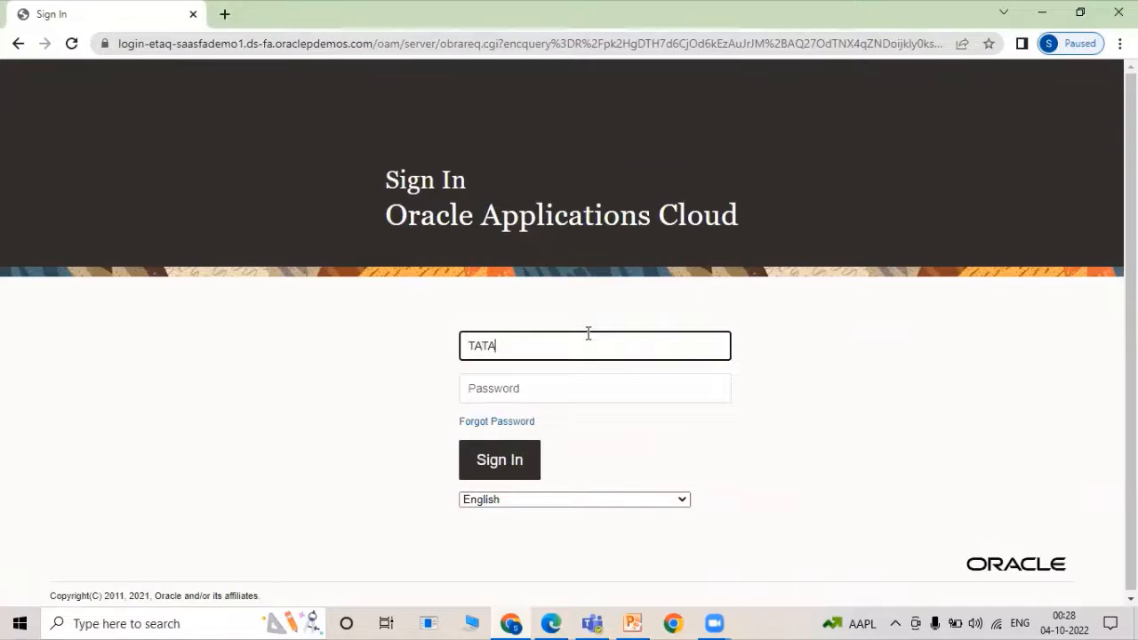
{"action": "type", "text": "02EMP"}
{"action": "key", "text": "Tab"}
{"action": "type", "text": "******"}
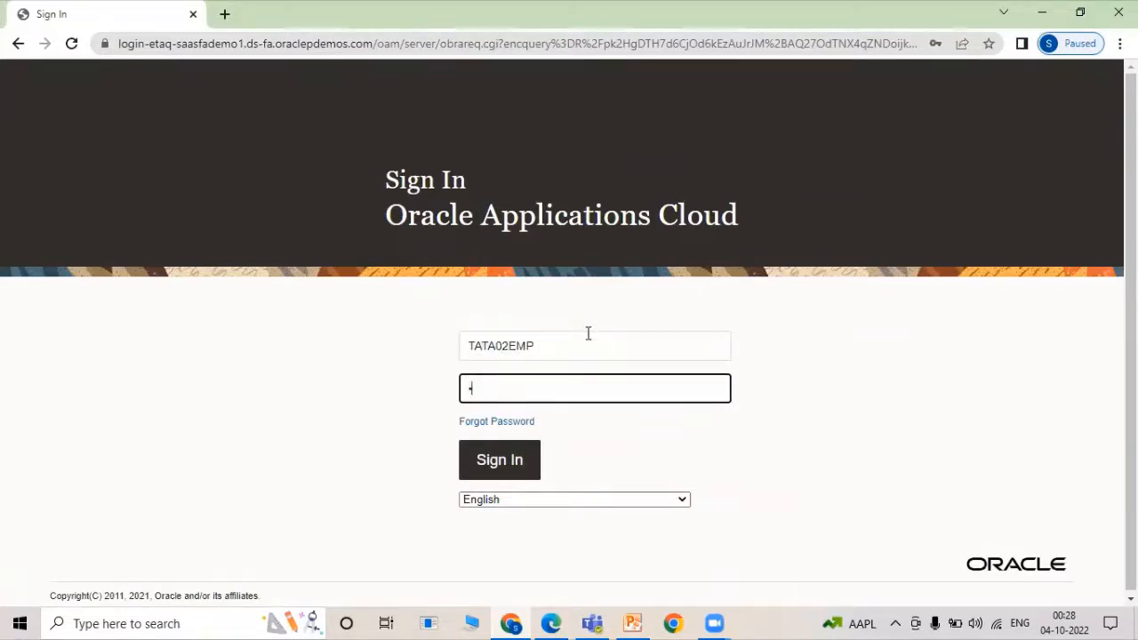
{"action": "type", "text": "**"}
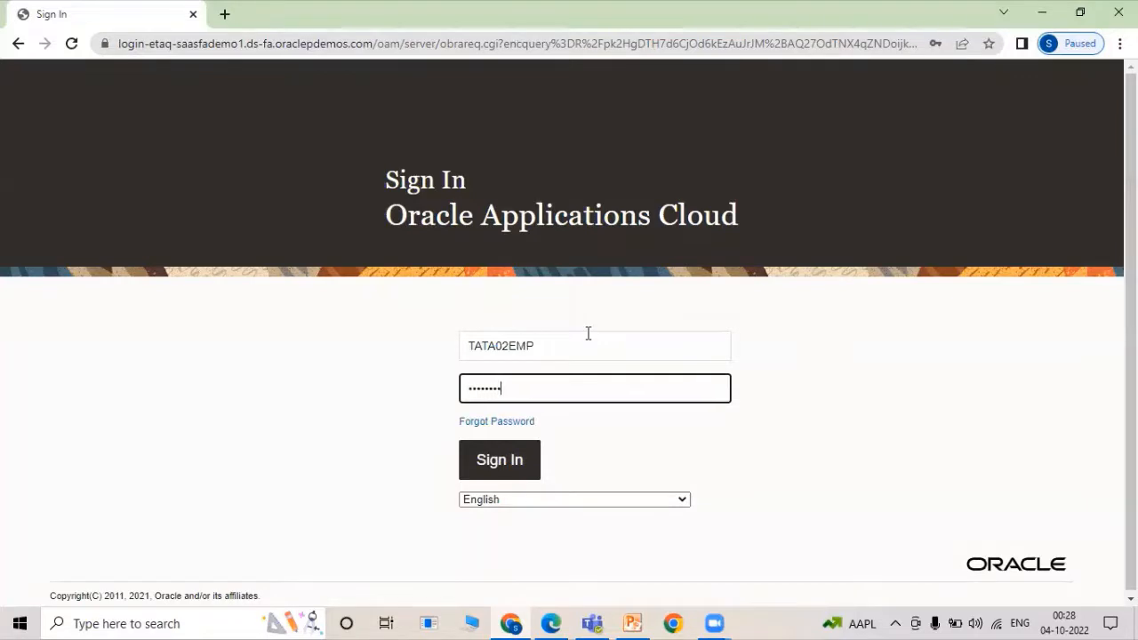
{"action": "key", "text": "Return"}
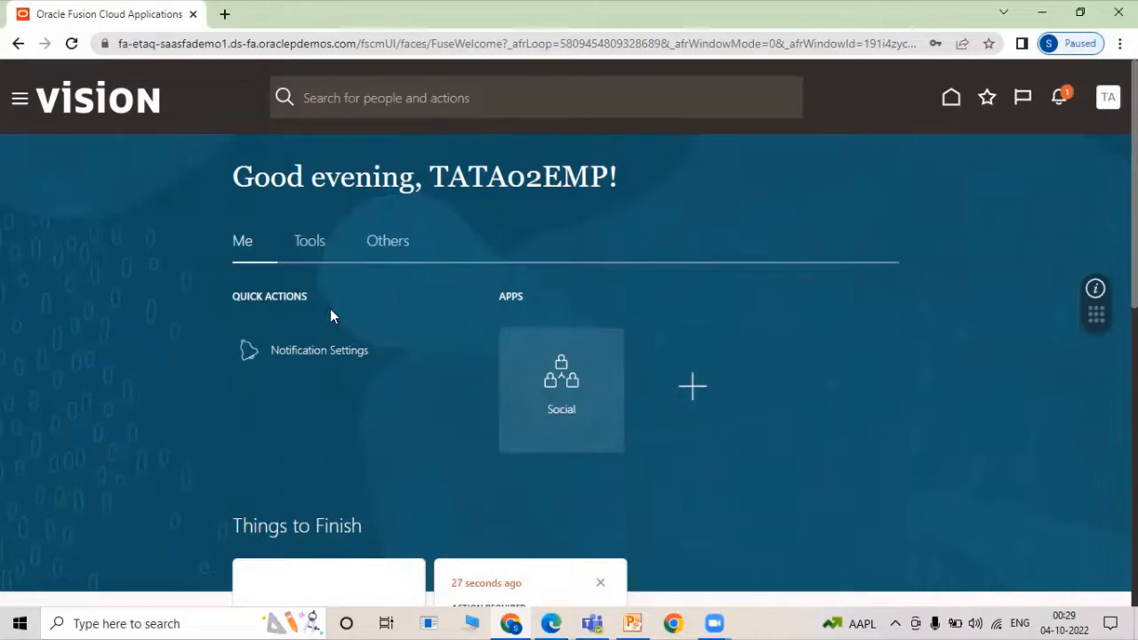
{"action": "left_click", "coordinate": [1059, 96]}
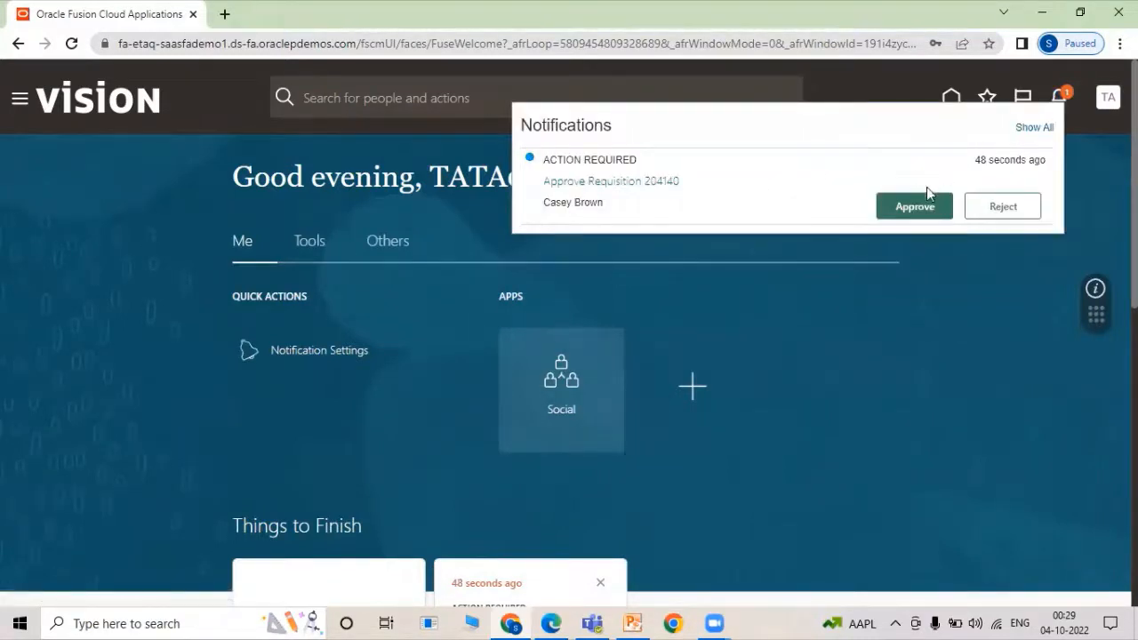
{"action": "left_click", "coordinate": [921, 215]}
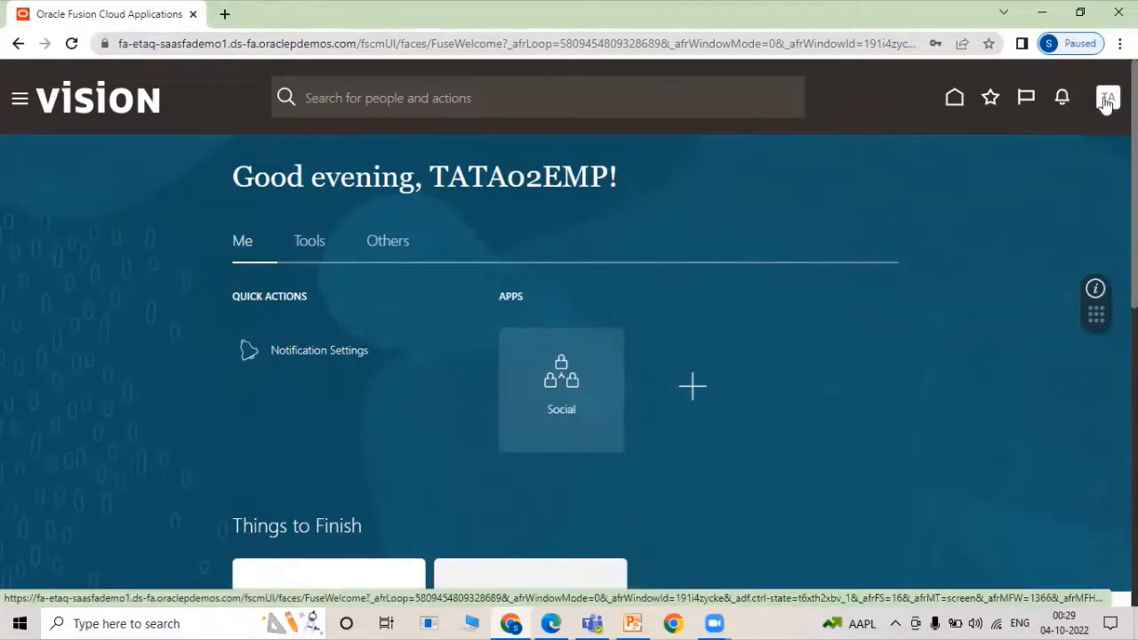
Search the requester's Manage Requisitions for 204140 and see it still pending approval.
{"action": "left_click", "coordinate": [1106, 100]}
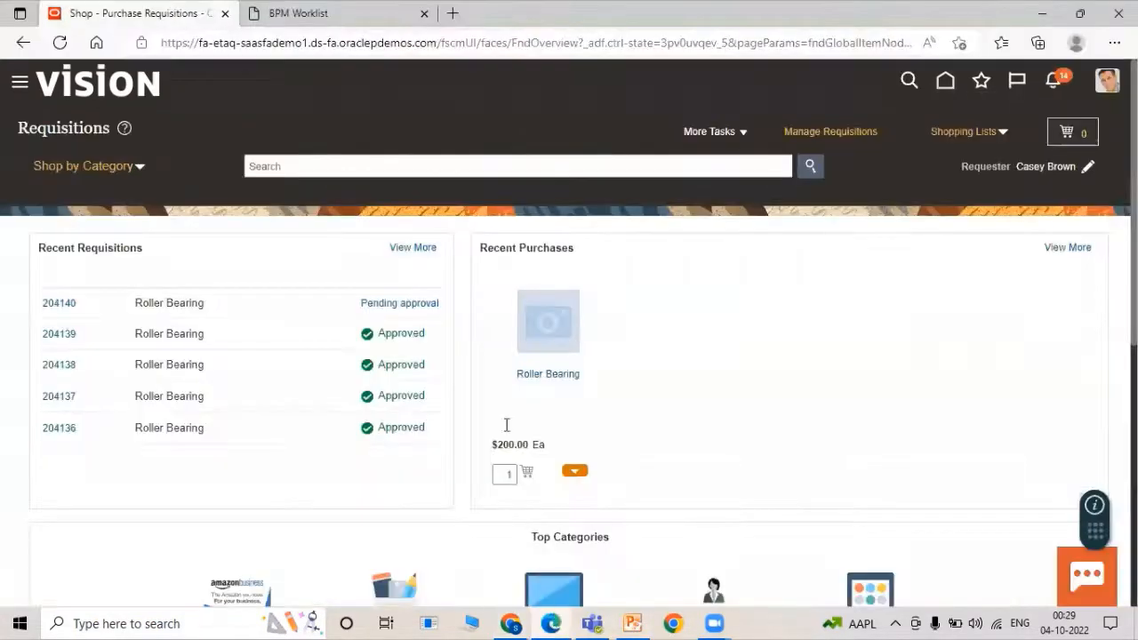
{"action": "left_click", "coordinate": [836, 133]}
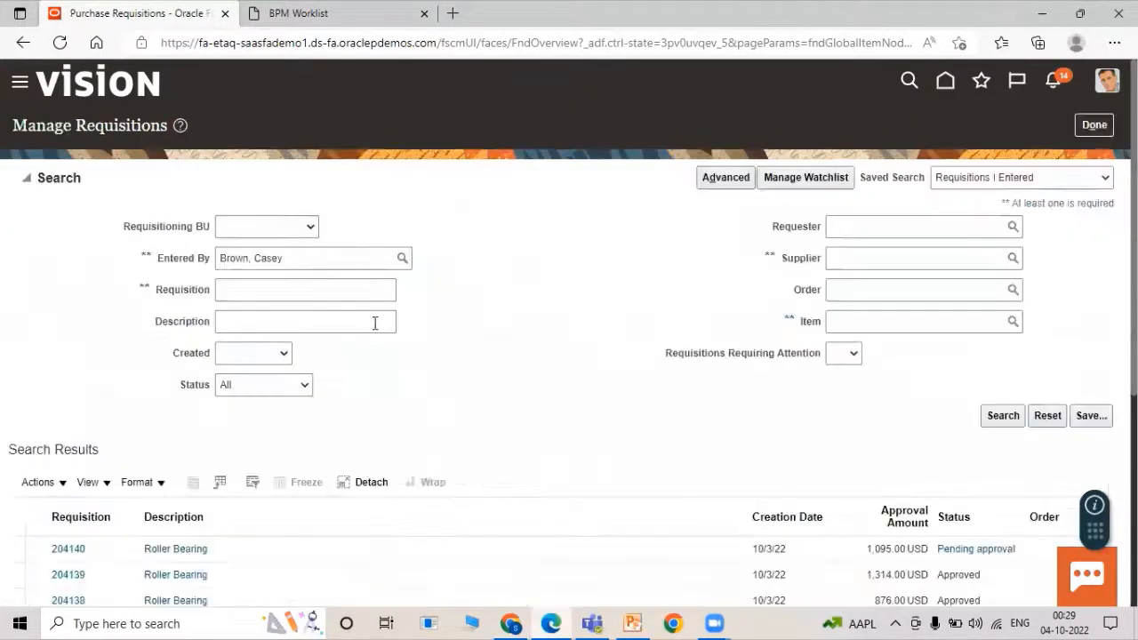
{"action": "left_click", "coordinate": [288, 289]}
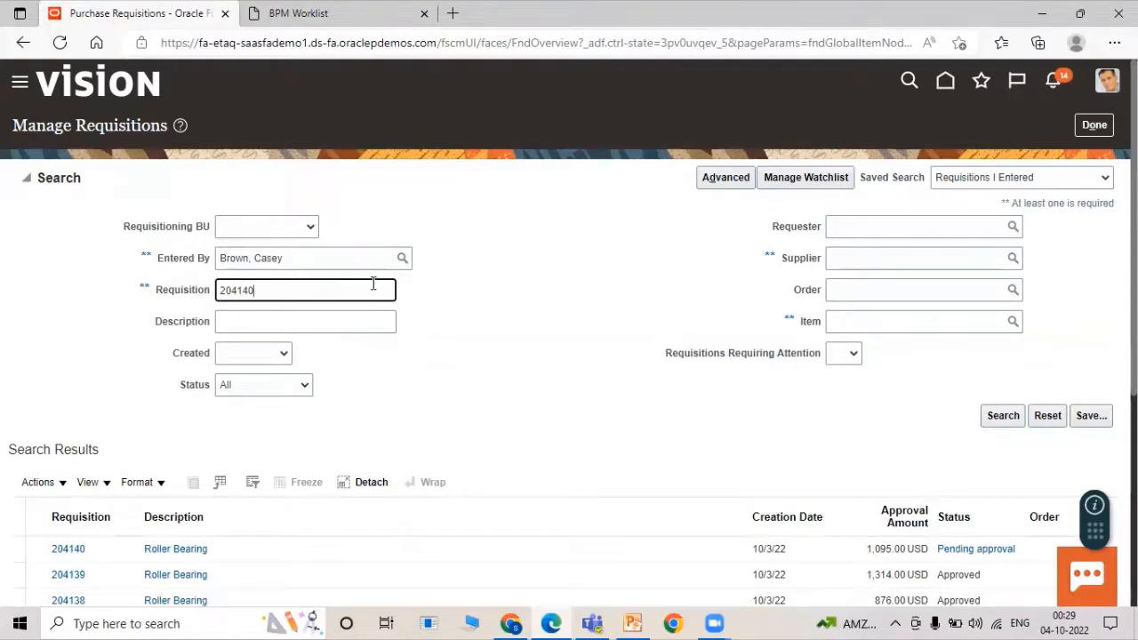
{"action": "key", "text": "Return"}
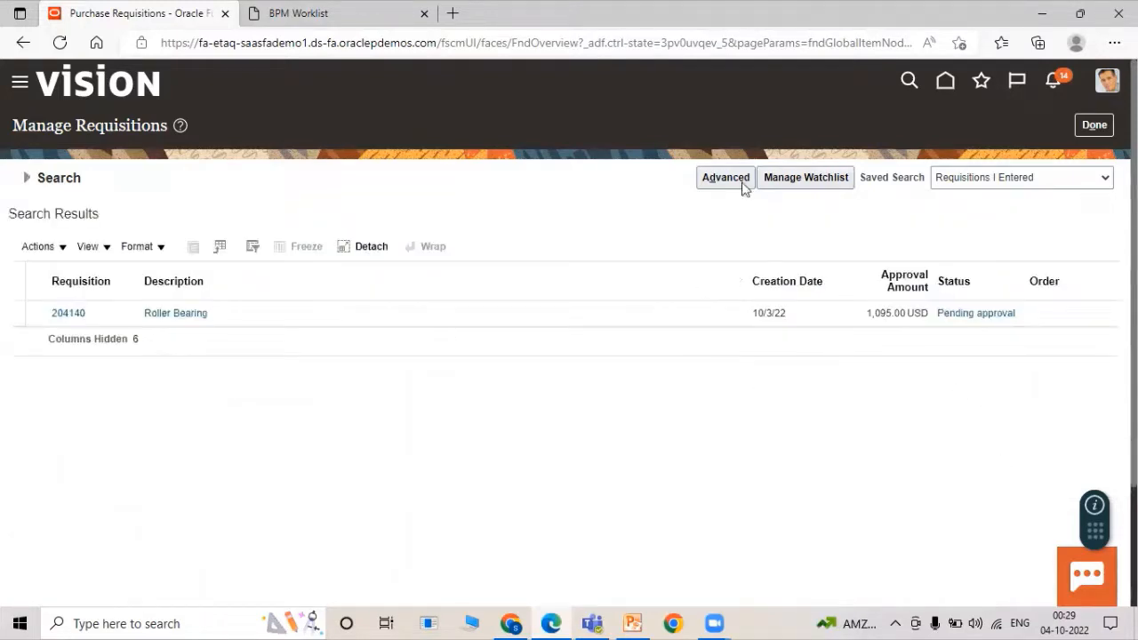
{"action": "left_click", "coordinate": [25, 178]}
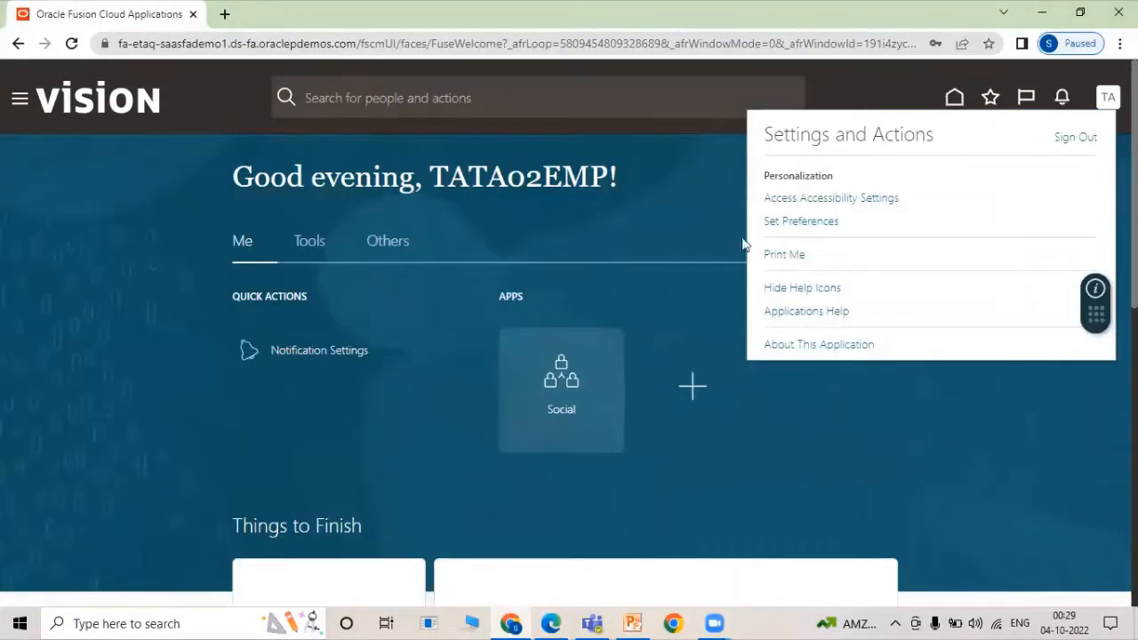
Sign out of the second approver's session and sign in as the third approver.
{"action": "left_click", "coordinate": [872, 402]}
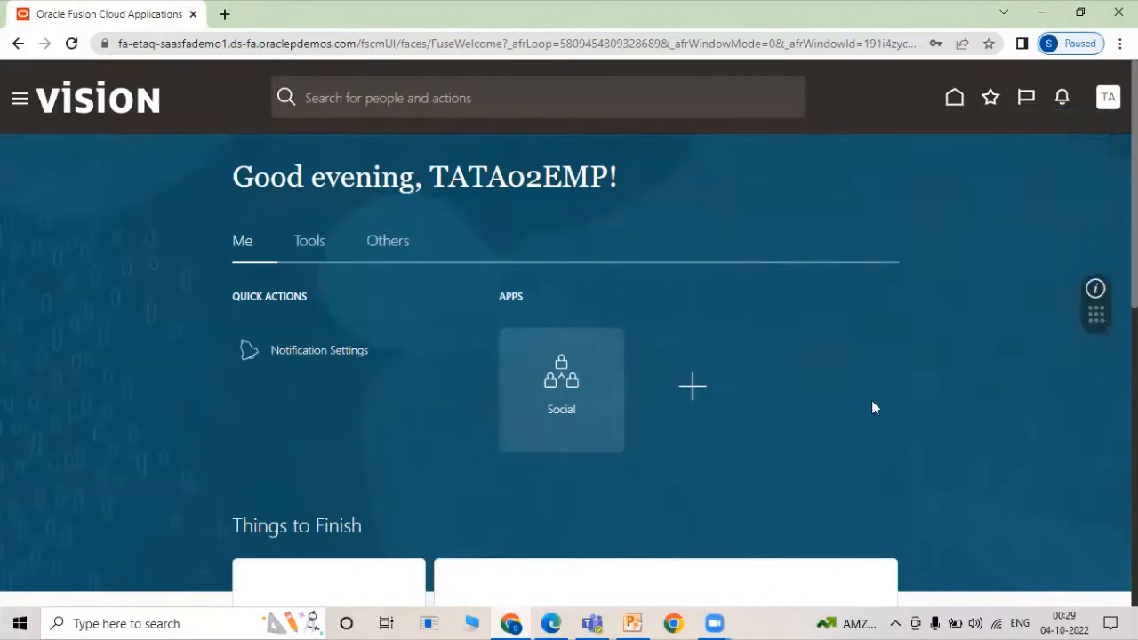
{"action": "left_click", "coordinate": [1108, 103]}
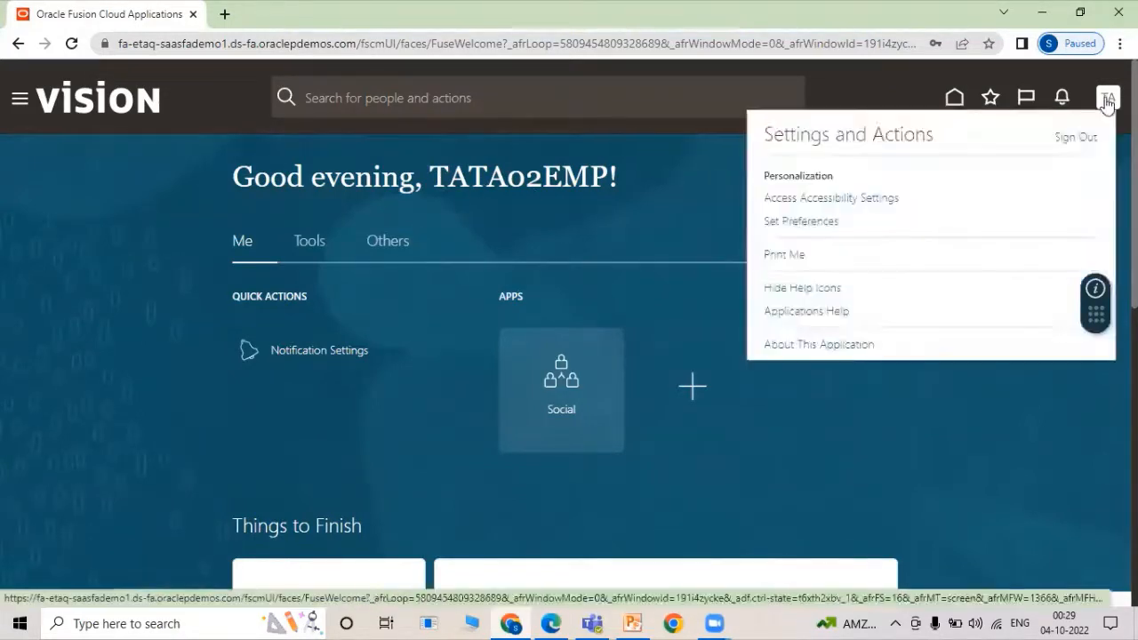
{"action": "left_click", "coordinate": [1082, 137]}
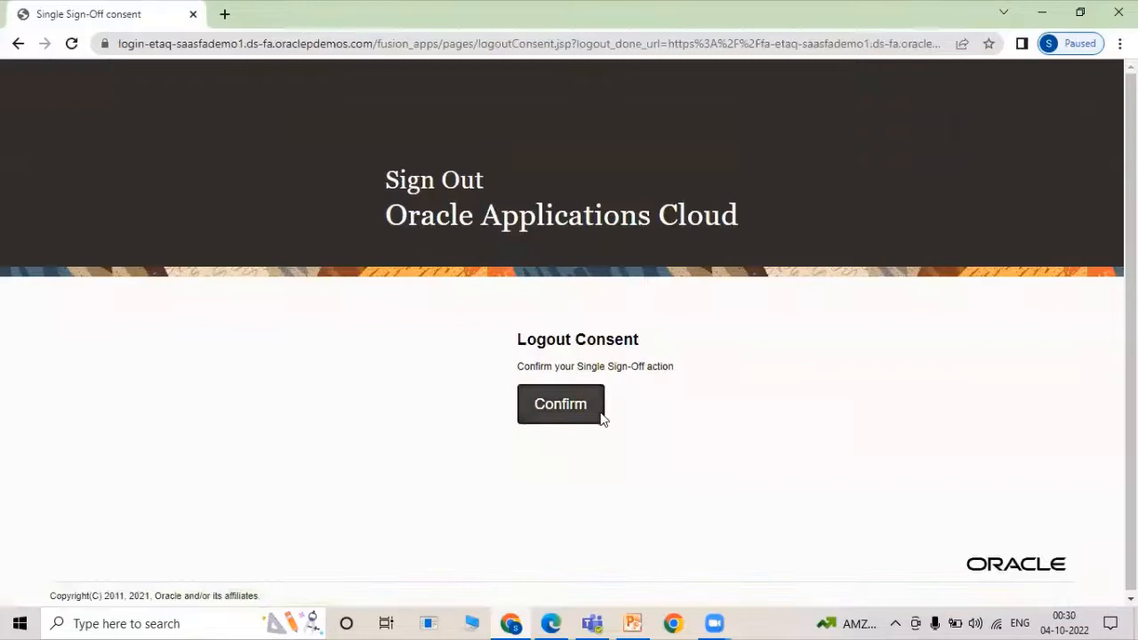
{"action": "left_click", "coordinate": [602, 418]}
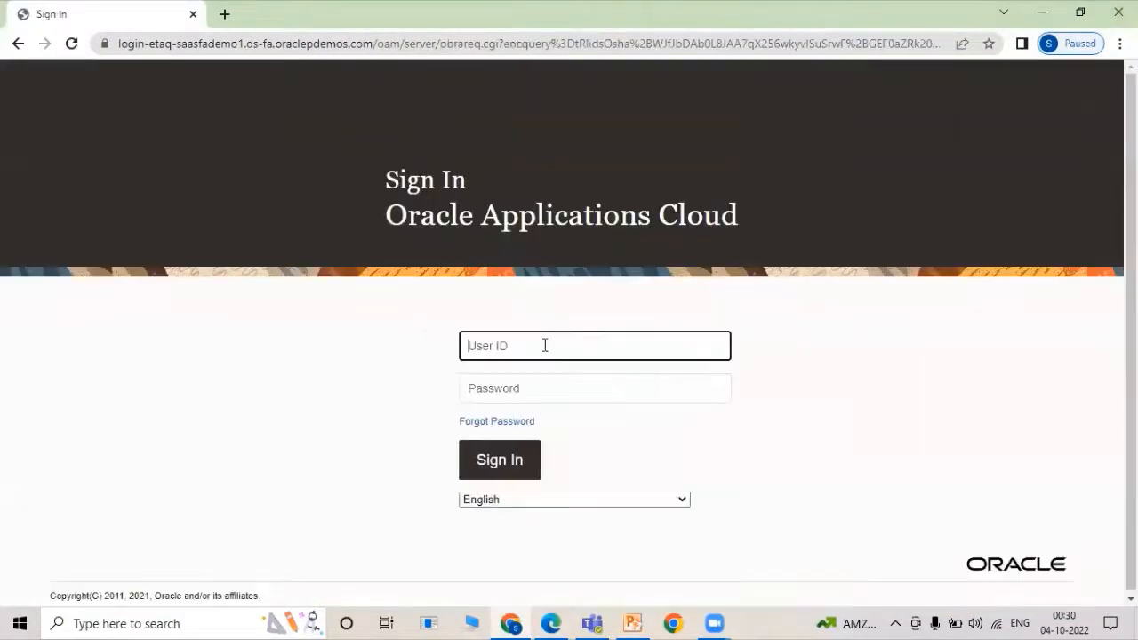
{"action": "type", "text": "TATA"}
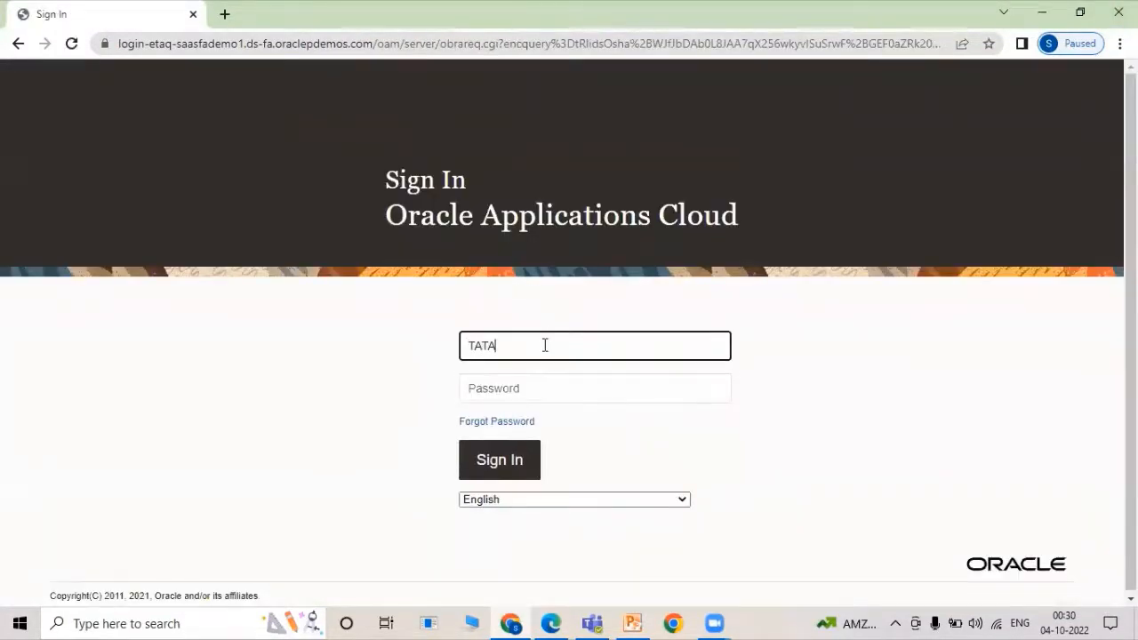
{"action": "type", "text": "03EMP"}
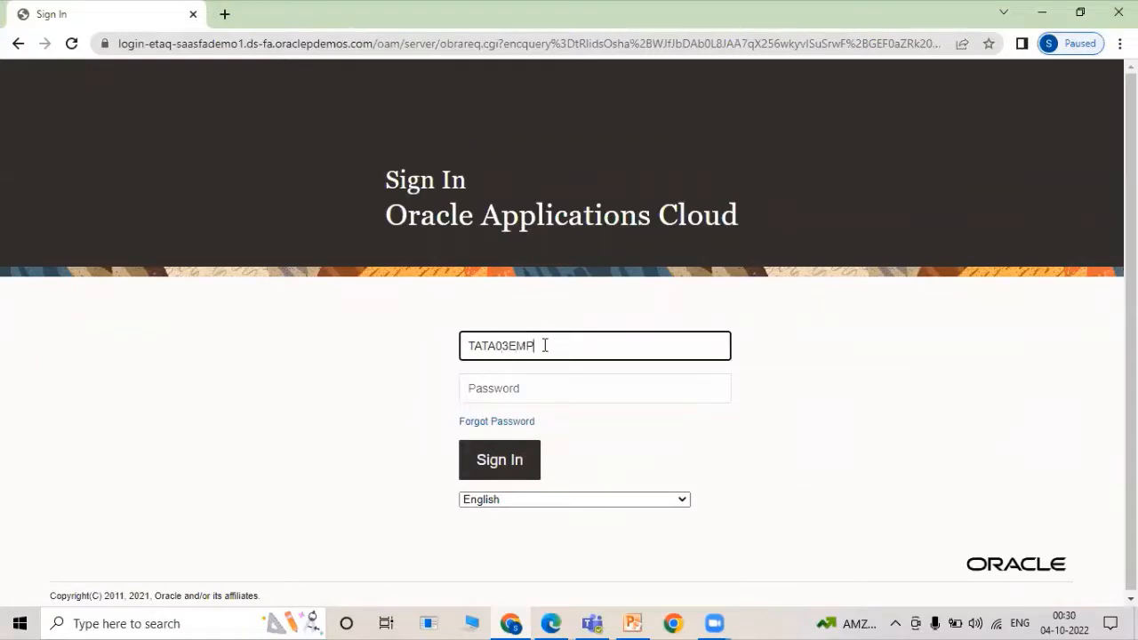
{"action": "key", "text": "Tab"}
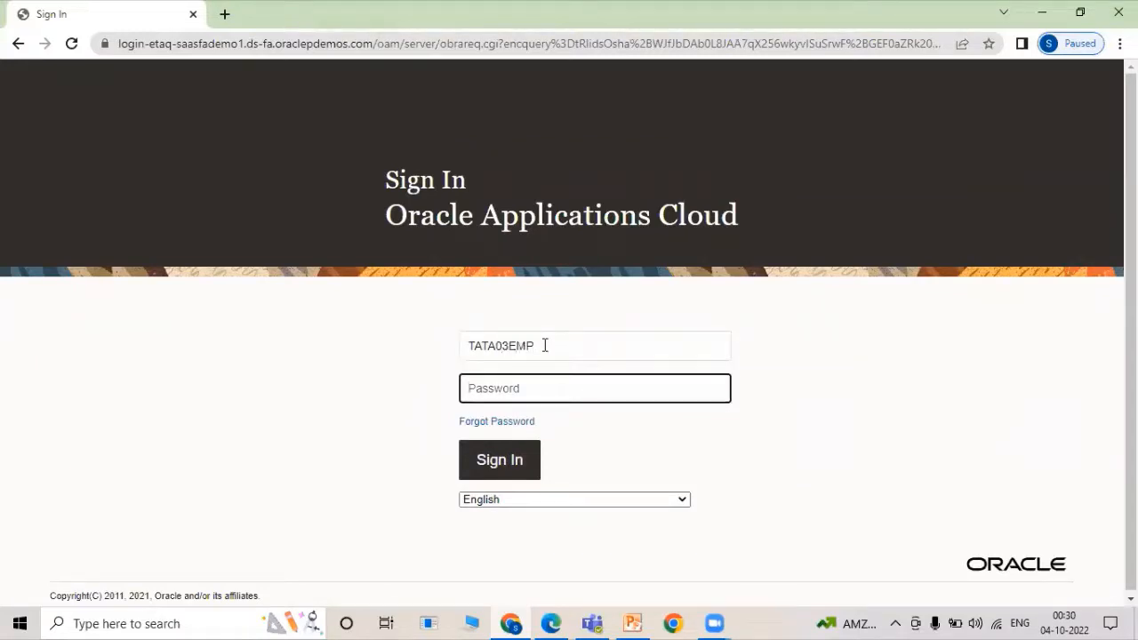
{"action": "type", "text": "•••••••••"}
{"action": "key", "text": "Return"}
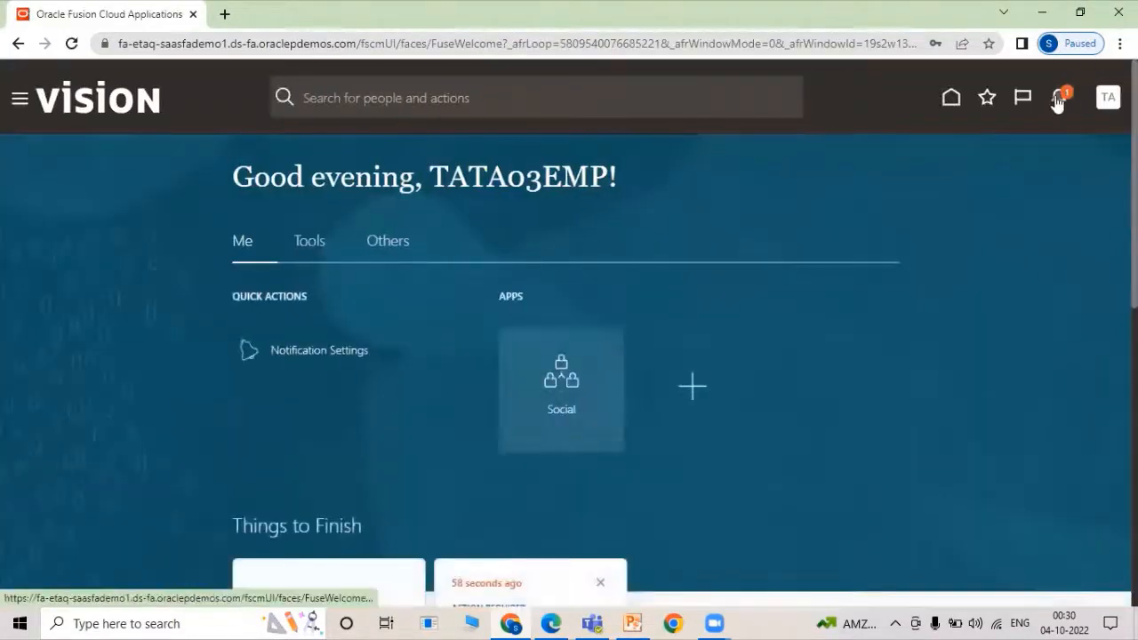
Approve requisition 204140 from the notifications list.
{"action": "left_click", "coordinate": [1058, 100]}
{"action": "left_click", "coordinate": [898, 210]}
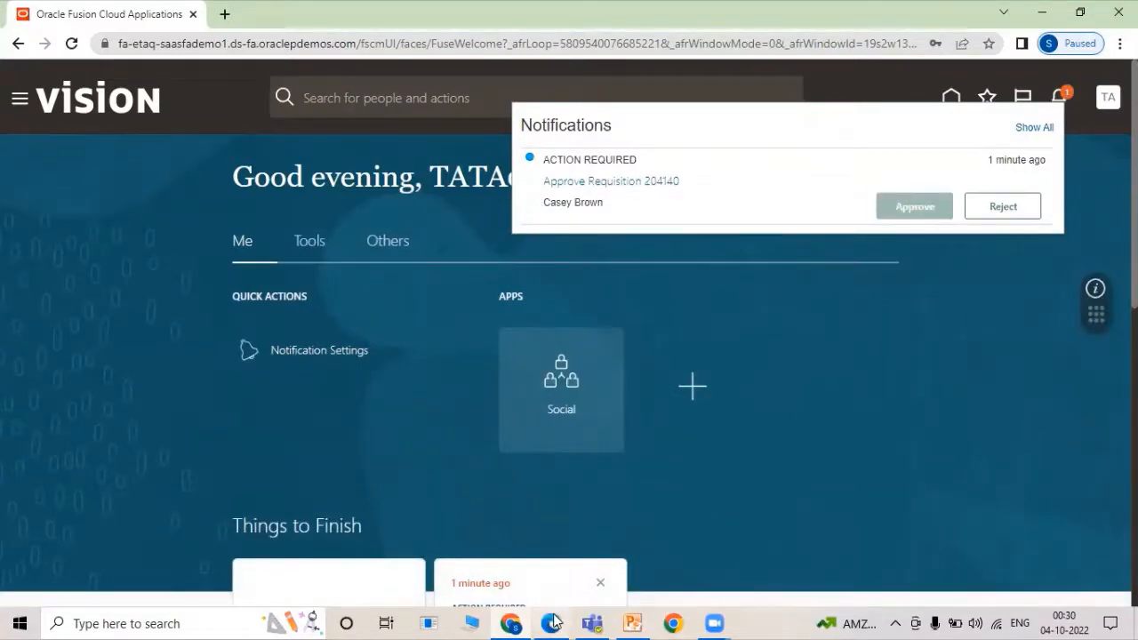
{"action": "mouse_move", "coordinate": [553, 620]}
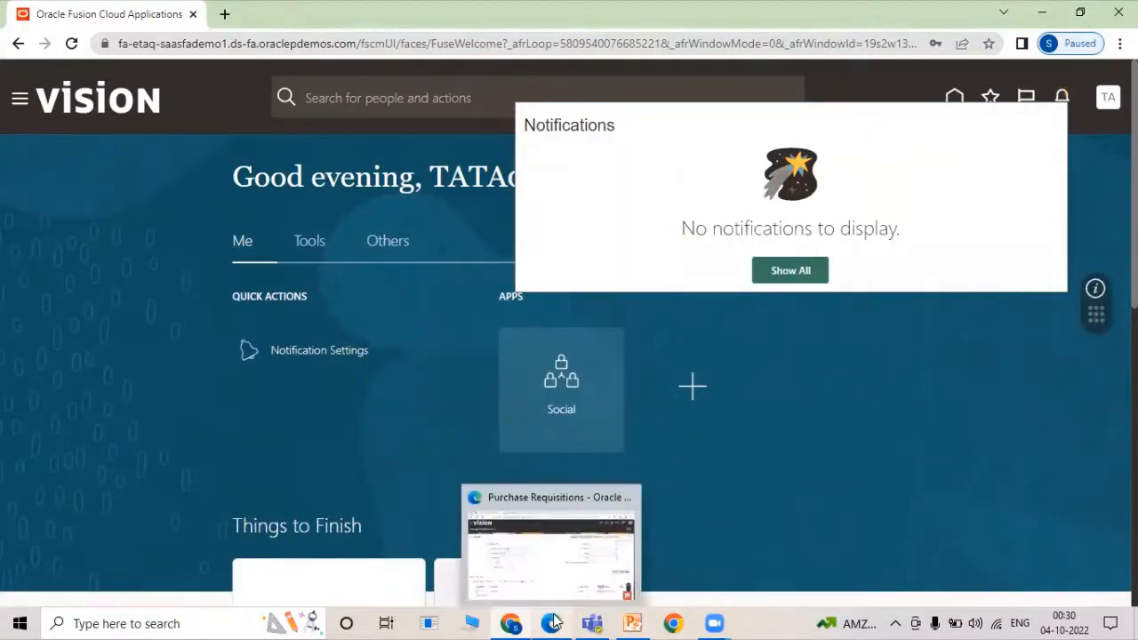
{"action": "left_click", "coordinate": [553, 621]}
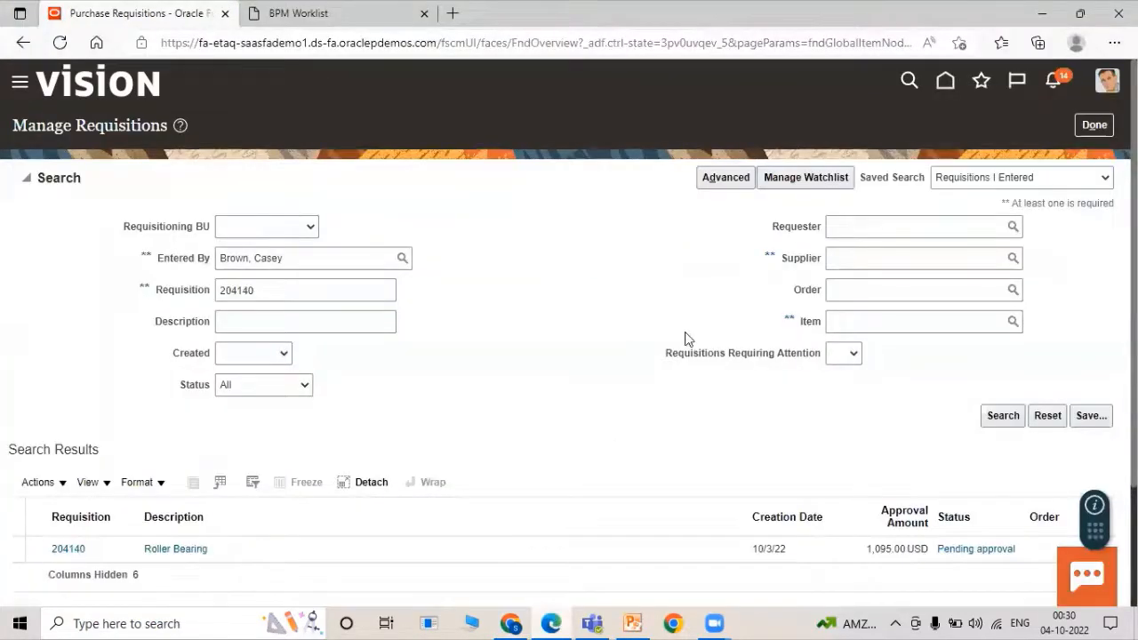
Rerun the requisition search to see 204140 as Approved, then go to Setup and Maintenance.
{"action": "scroll", "coordinate": [685, 339], "scroll_direction": "down", "scroll_amount": 1}
{"action": "left_click", "coordinate": [996, 333]}
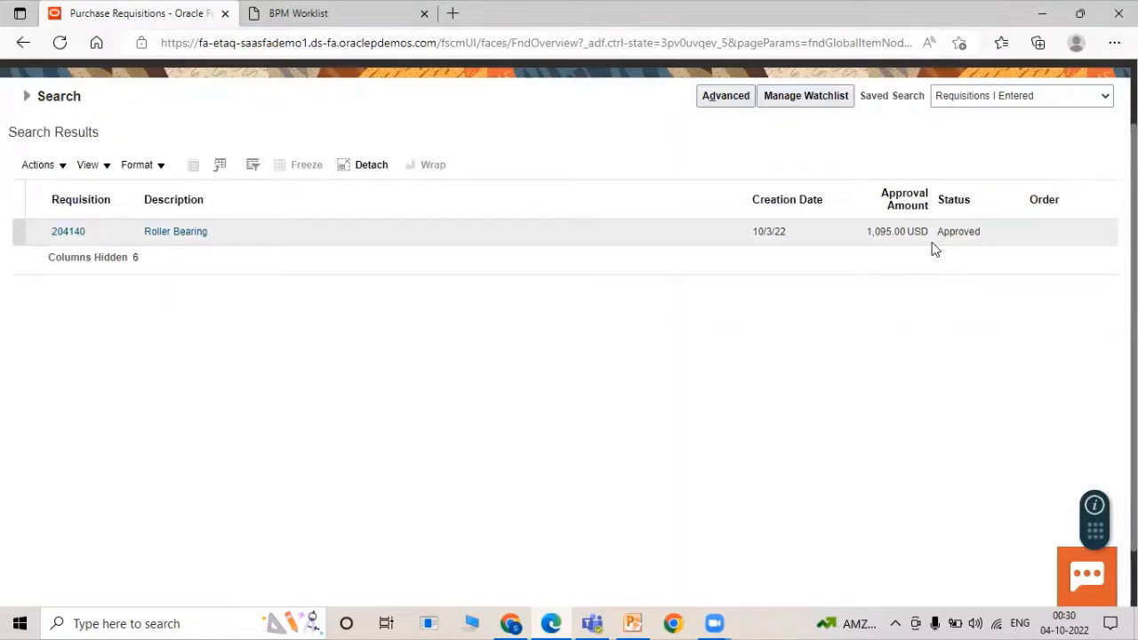
{"action": "scroll", "coordinate": [930, 242], "scroll_direction": "up", "scroll_amount": 1}
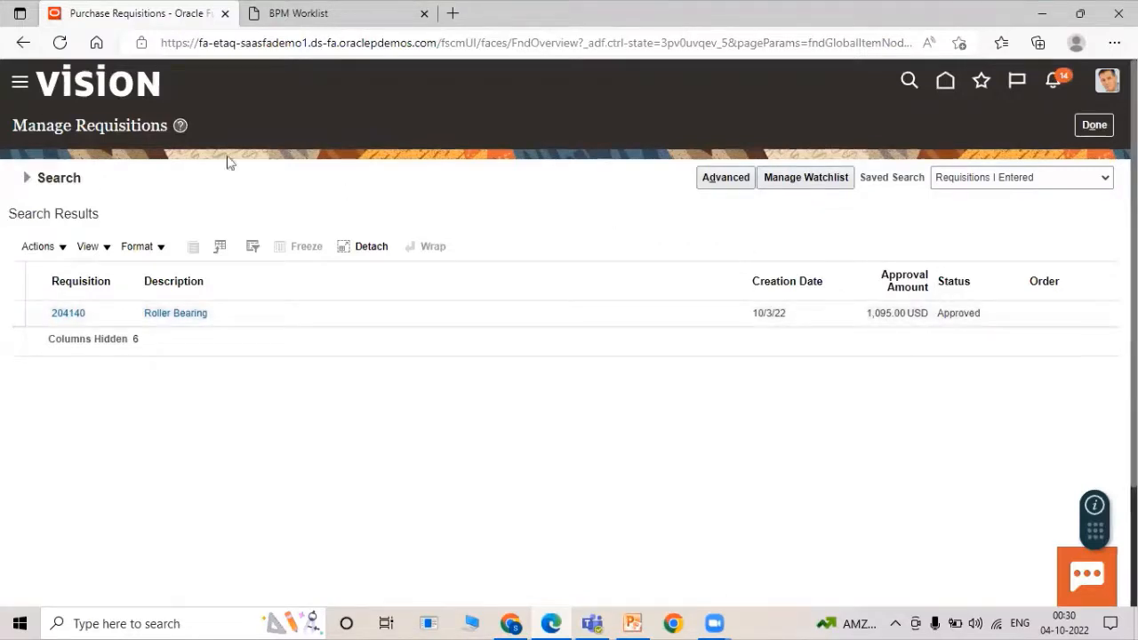
{"action": "left_click", "coordinate": [1089, 129]}
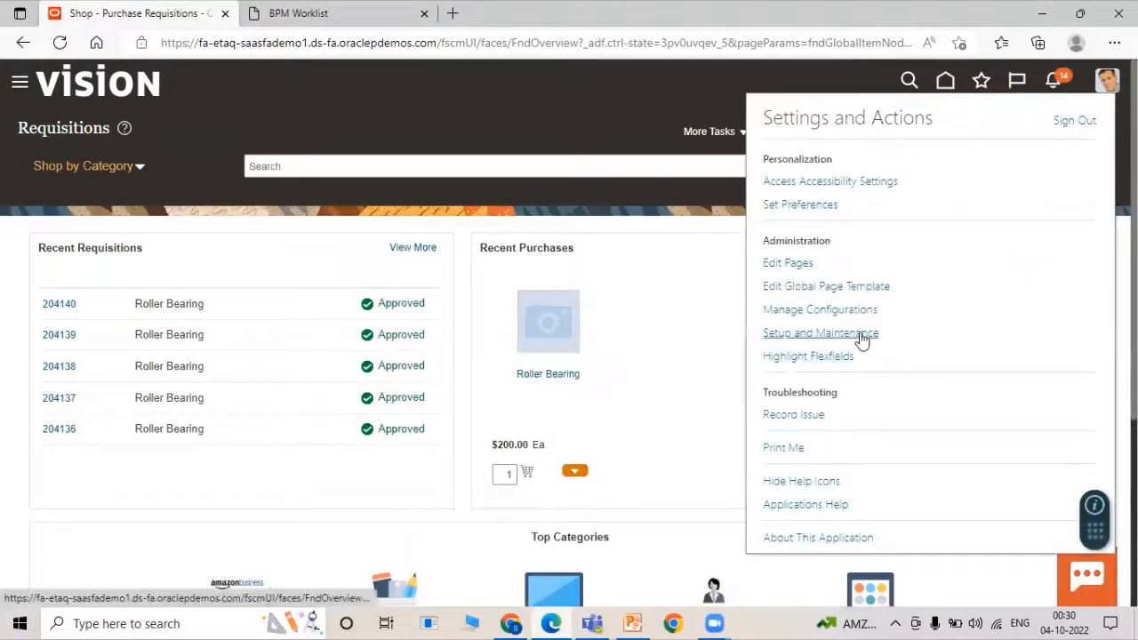
{"action": "left_click", "coordinate": [859, 333]}
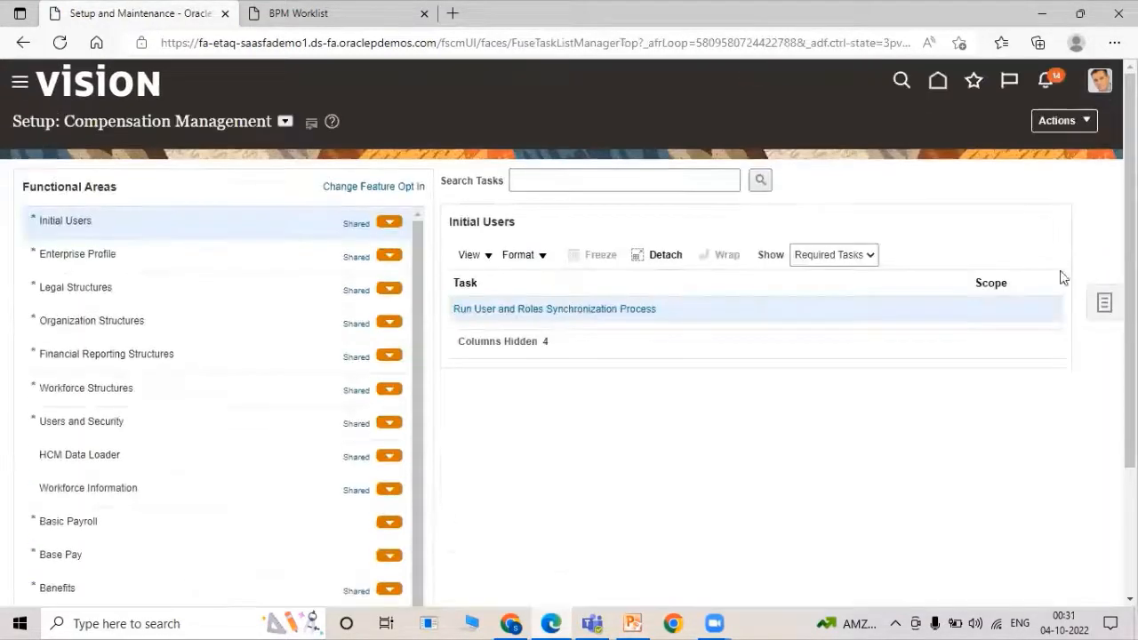
Open SCM Implementation Project for Rel13 and filter its tasks for 'manage Requisition app'.
{"action": "left_click", "coordinate": [1109, 306]}
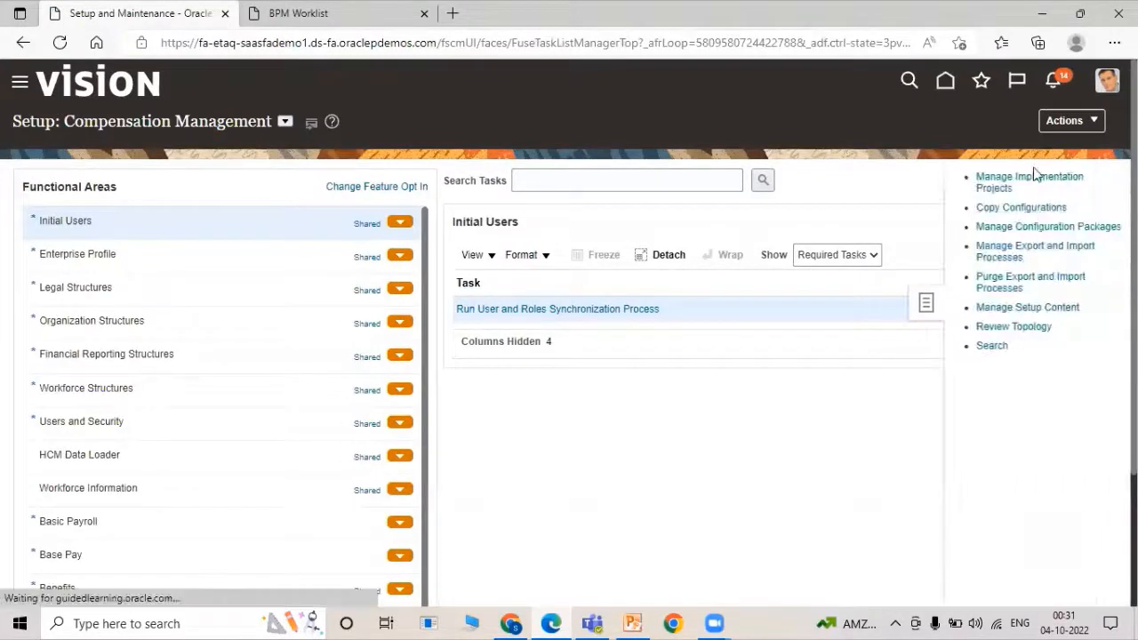
{"action": "left_click", "coordinate": [1026, 179]}
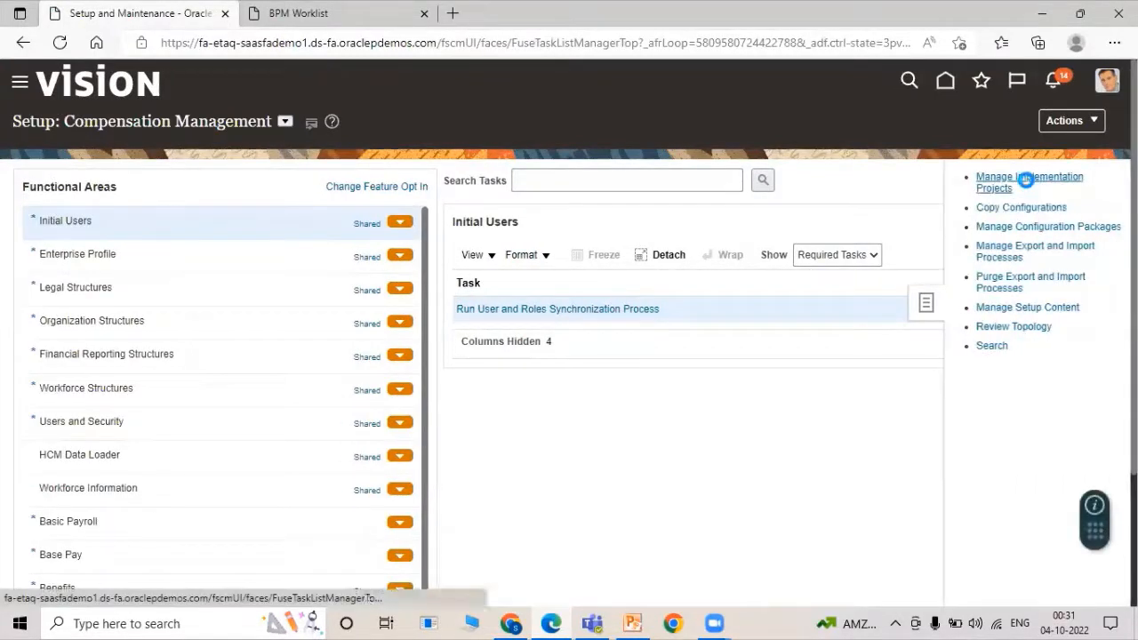
{"action": "left_click", "coordinate": [137, 210]}
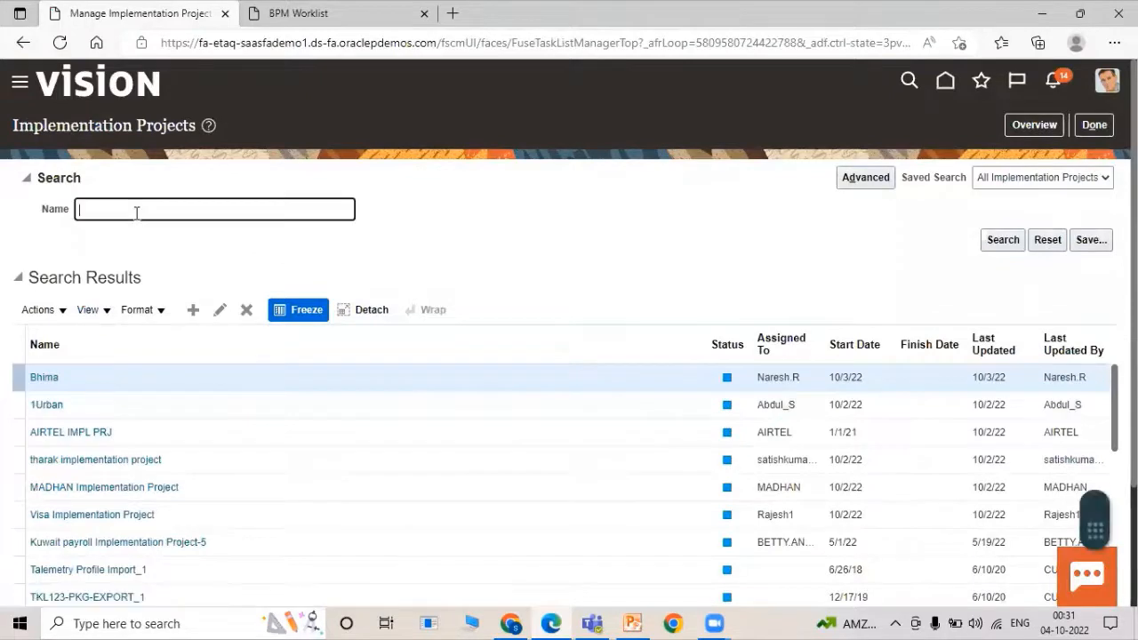
{"action": "type", "text": "scm"}
{"action": "key", "text": "Return"}
{"action": "left_click", "coordinate": [160, 433]}
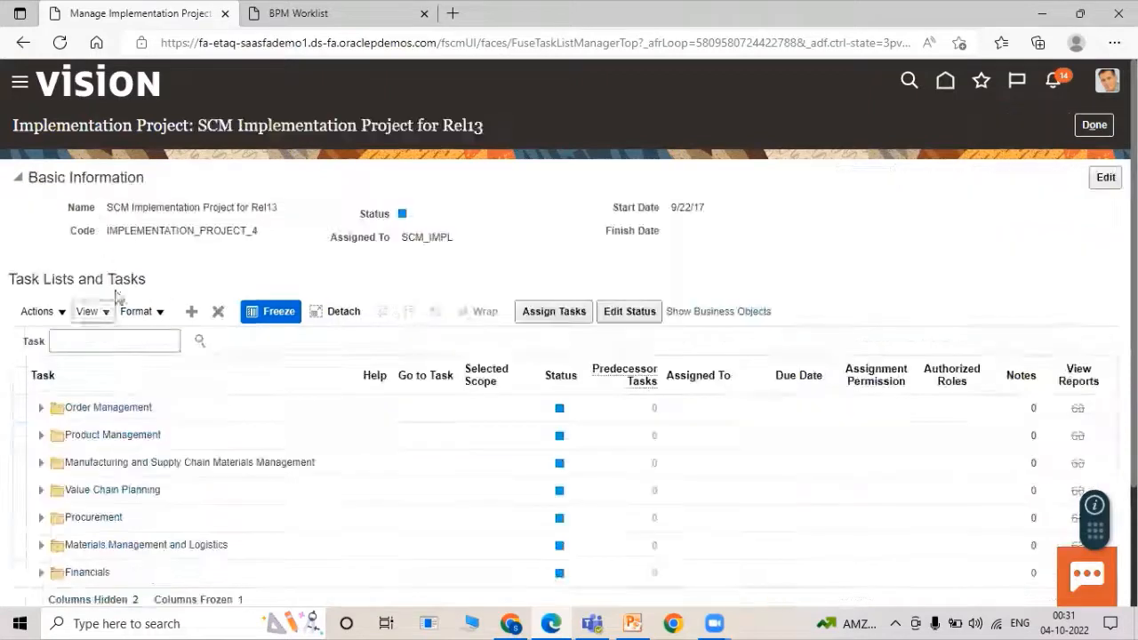
{"action": "left_click", "coordinate": [105, 338]}
{"action": "type", "text": "manage Re"}
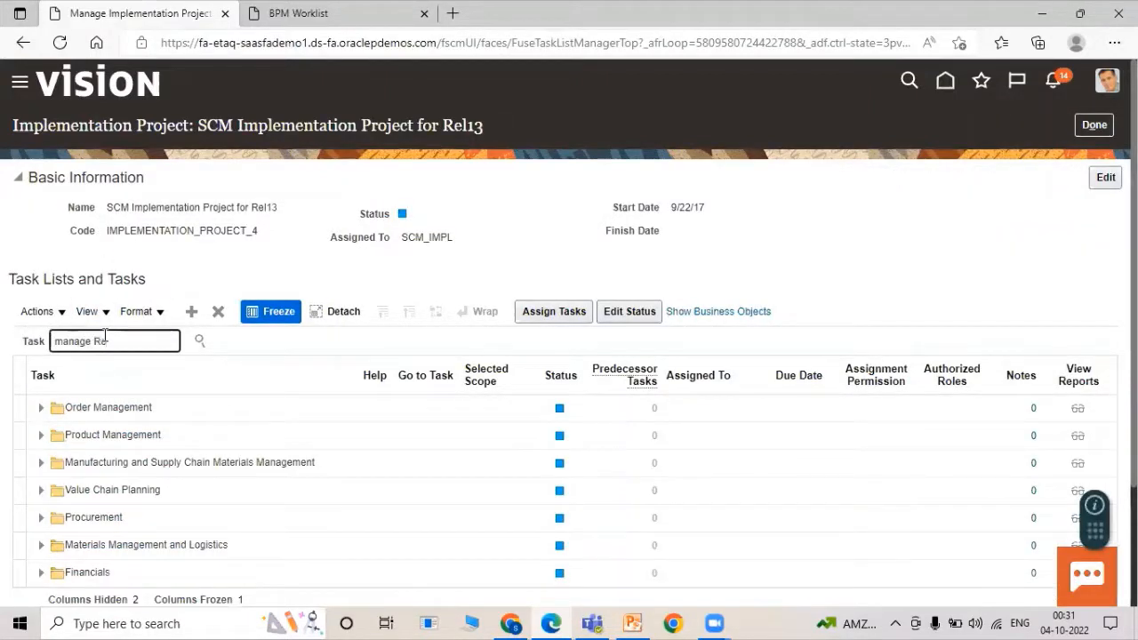
{"action": "type", "text": "quisitio"}
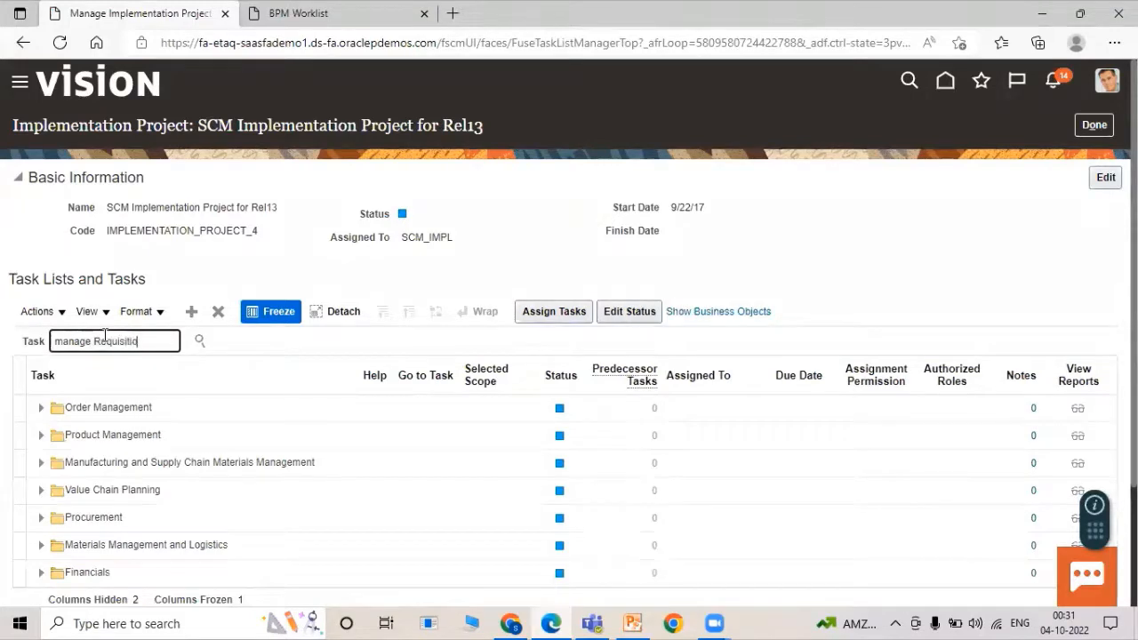
{"action": "type", "text": "n app"}
{"action": "left_click", "coordinate": [200, 341]}
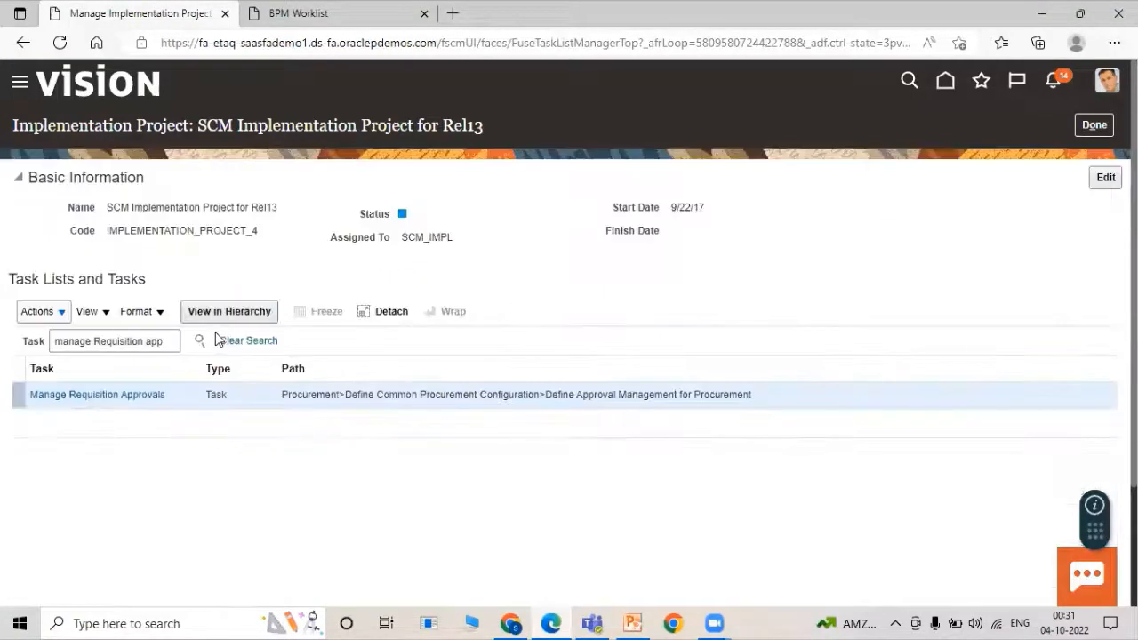
{"action": "left_click", "coordinate": [129, 392]}
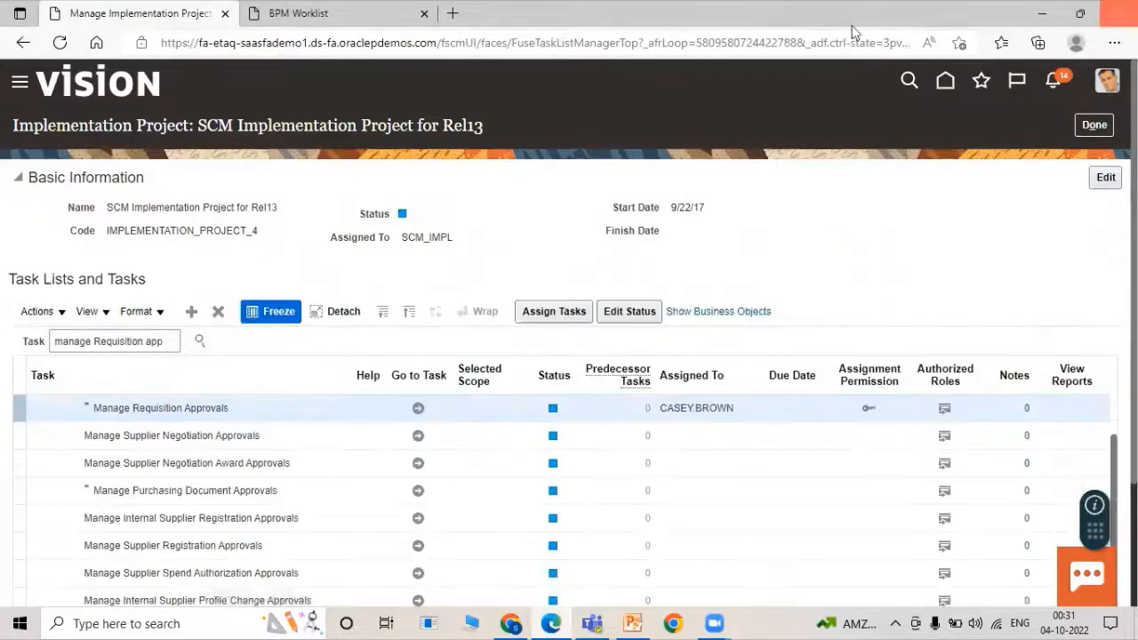
Disable the Header Hierarchy participant and enable Header First Responder Wins.
{"action": "left_click", "coordinate": [415, 407]}
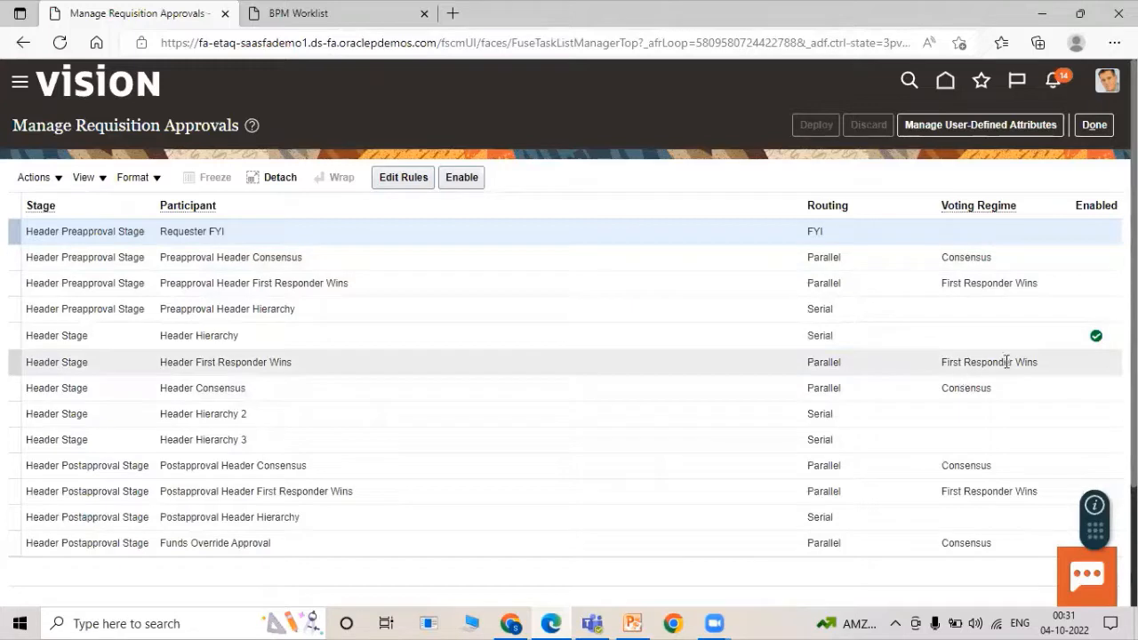
{"action": "left_click", "coordinate": [692, 339]}
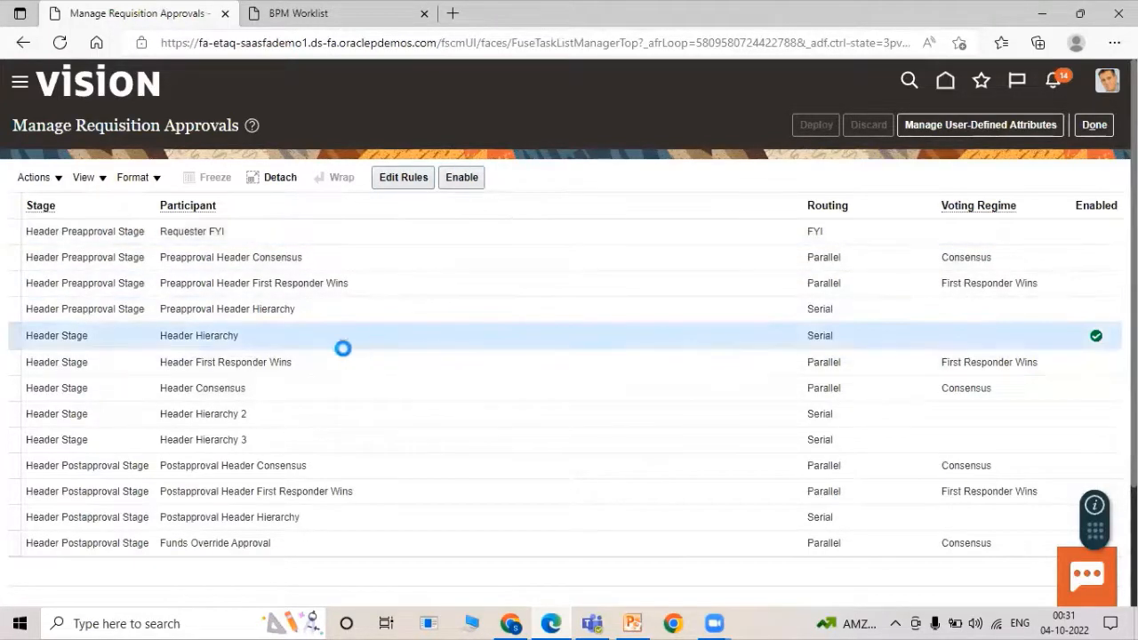
{"action": "left_click", "coordinate": [464, 178]}
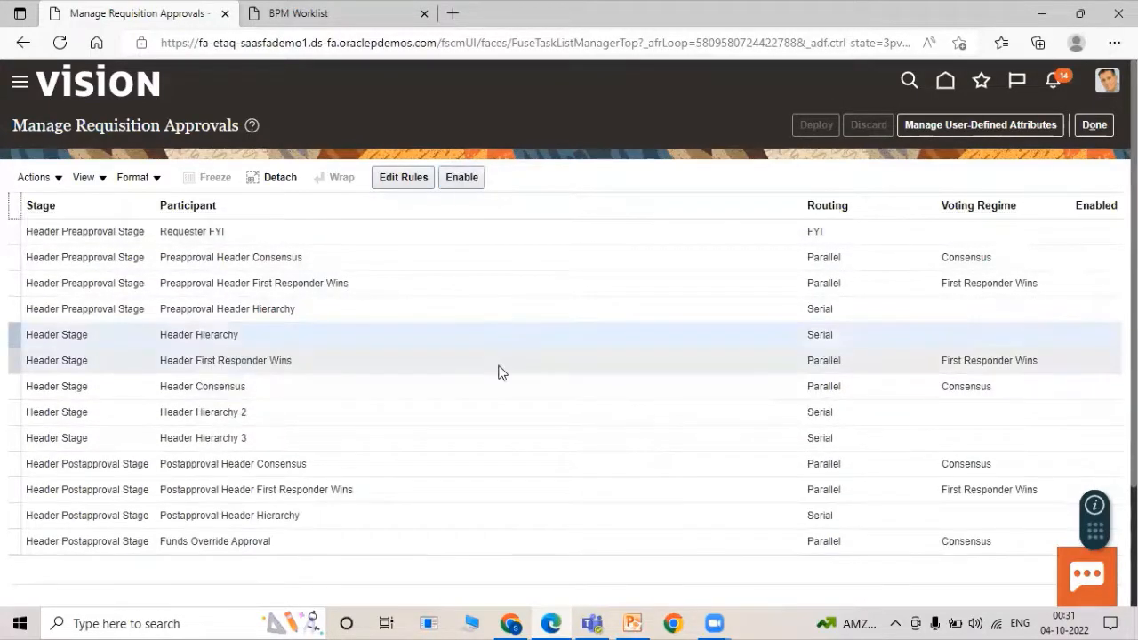
{"action": "left_click", "coordinate": [701, 357]}
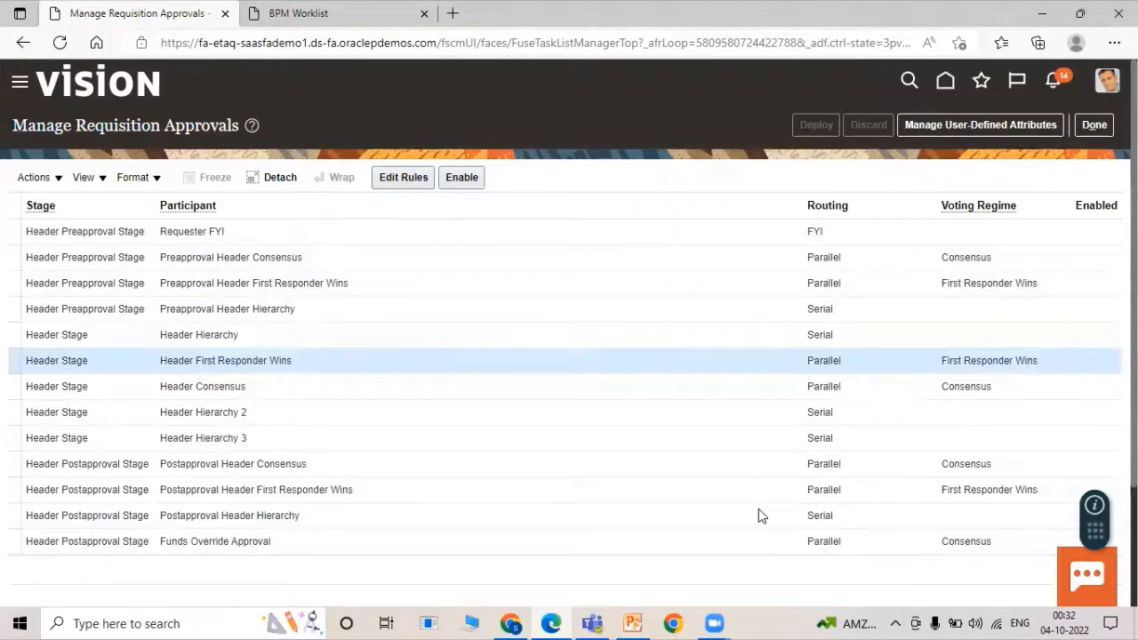
{"action": "left_click", "coordinate": [461, 177]}
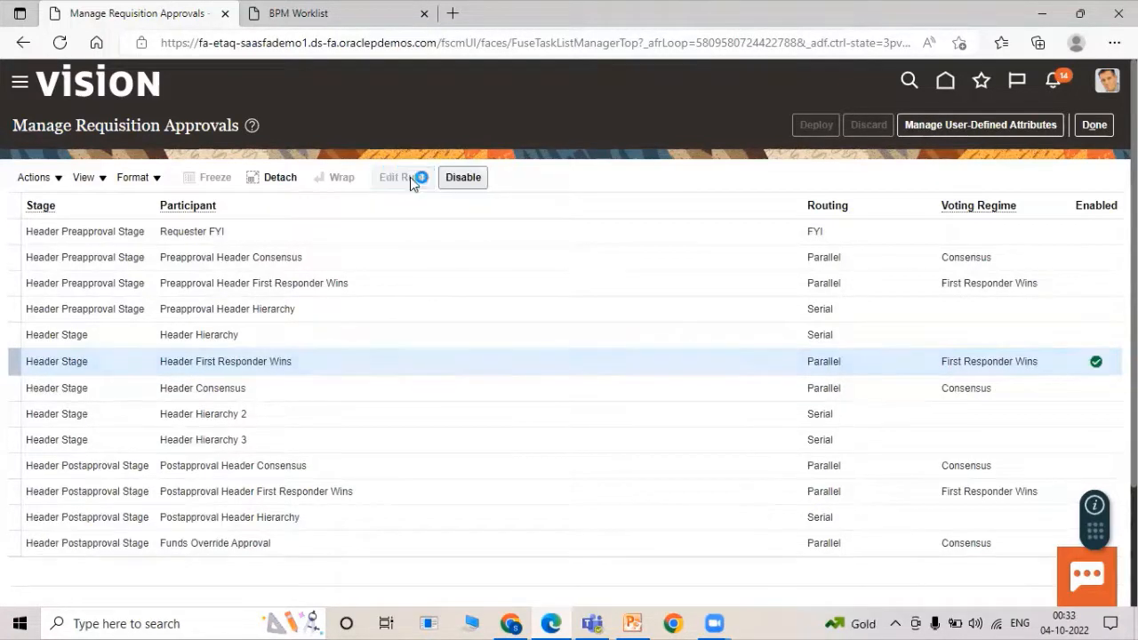
Create a new rule named TATA First Responder Wins for Header First Responder Wins.
{"action": "left_click", "coordinate": [410, 177]}
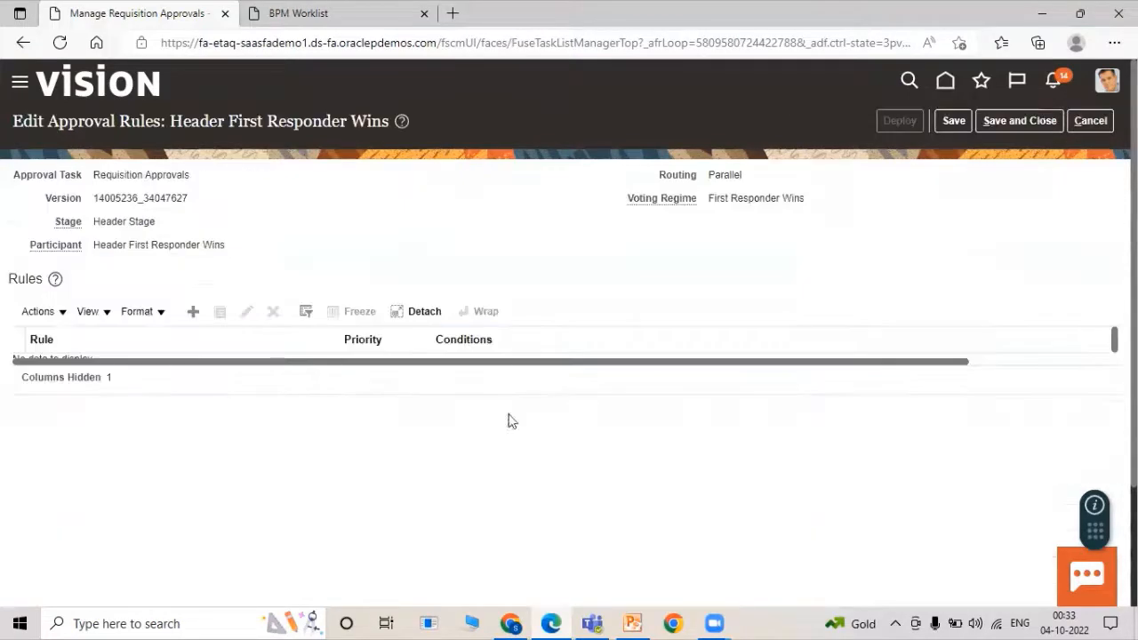
{"action": "left_click", "coordinate": [194, 315]}
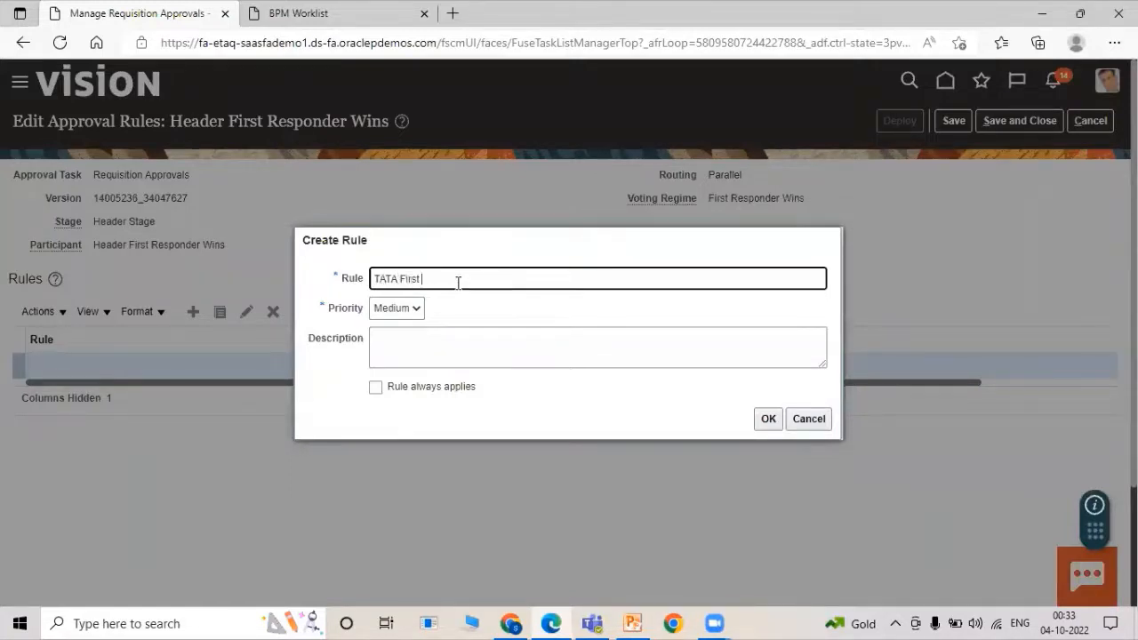
{"action": "left_click", "coordinate": [769, 420]}
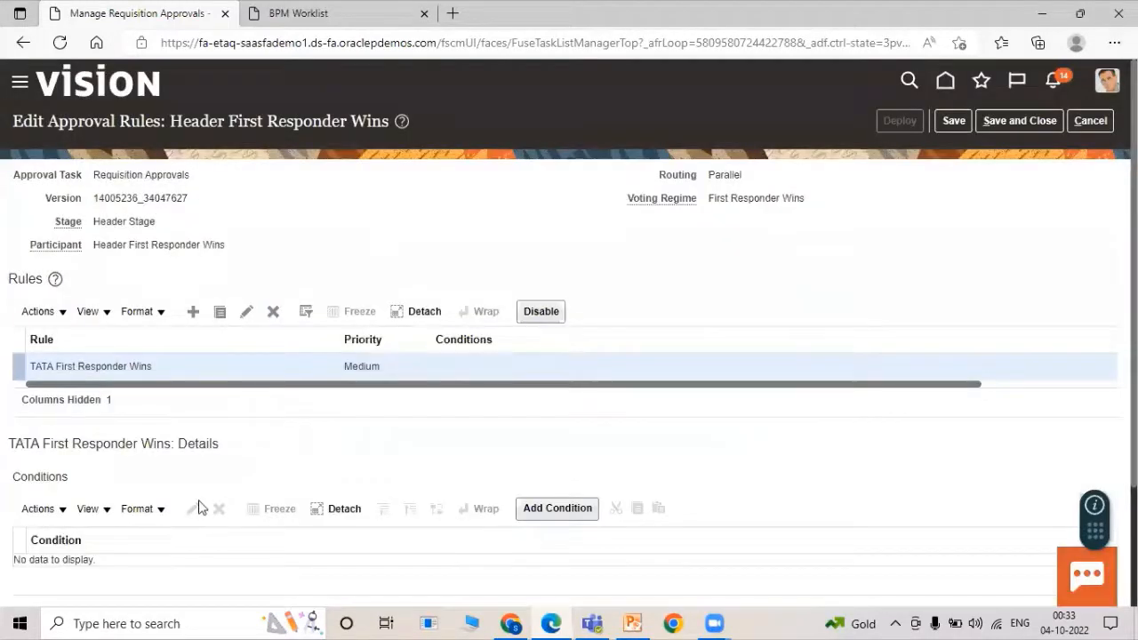
Add the condition Requisitioning BU Equals US1 Business Unit to the rule.
{"action": "scroll", "coordinate": [199, 506], "scroll_direction": "down", "scroll_amount": 1}
{"action": "left_click", "coordinate": [533, 429]}
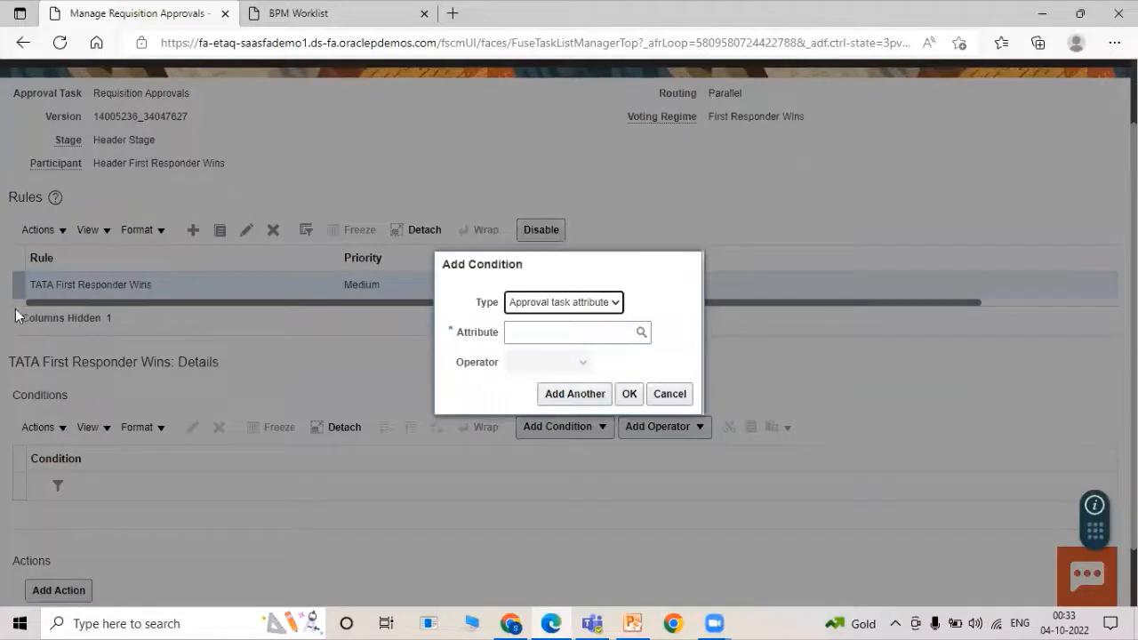
{"action": "left_click", "coordinate": [547, 335]}
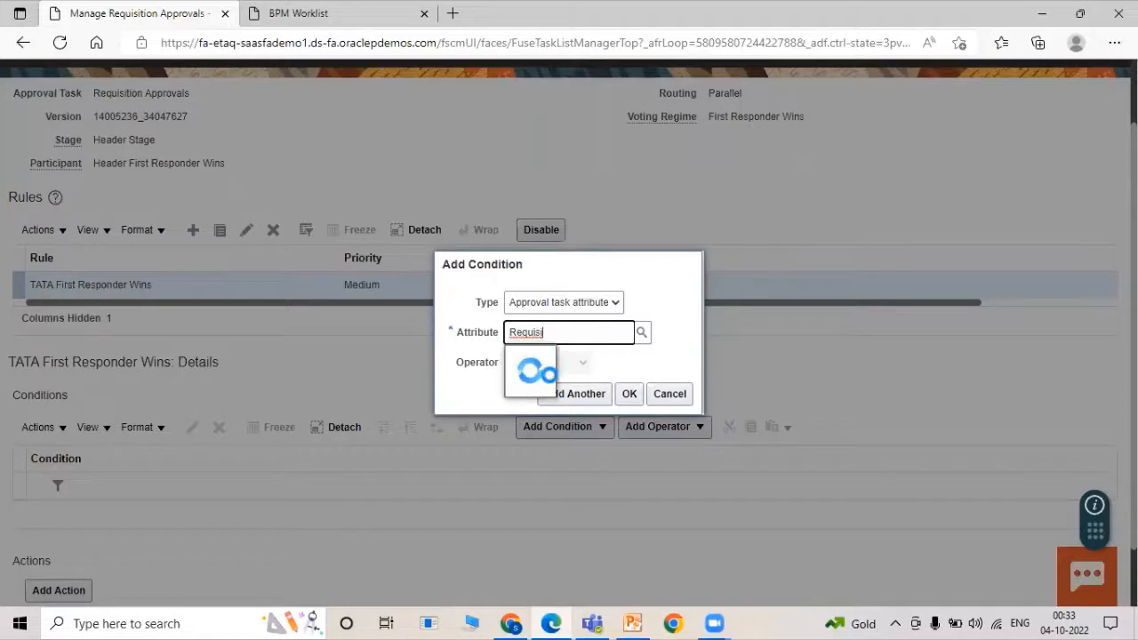
{"action": "left_click", "coordinate": [562, 415]}
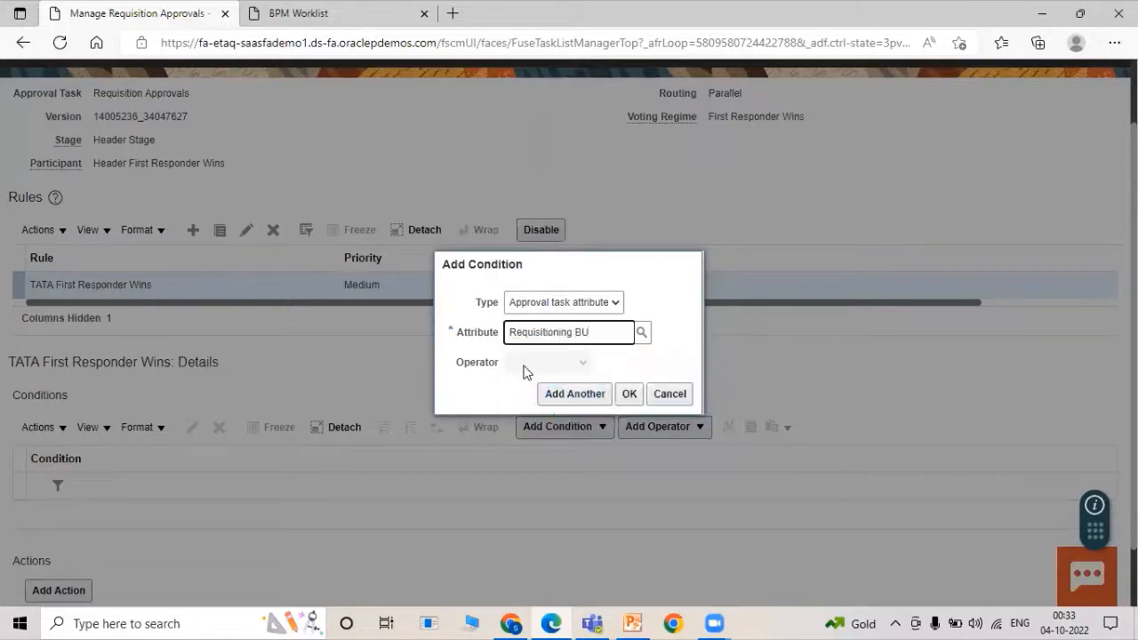
{"action": "left_click", "coordinate": [565, 393]}
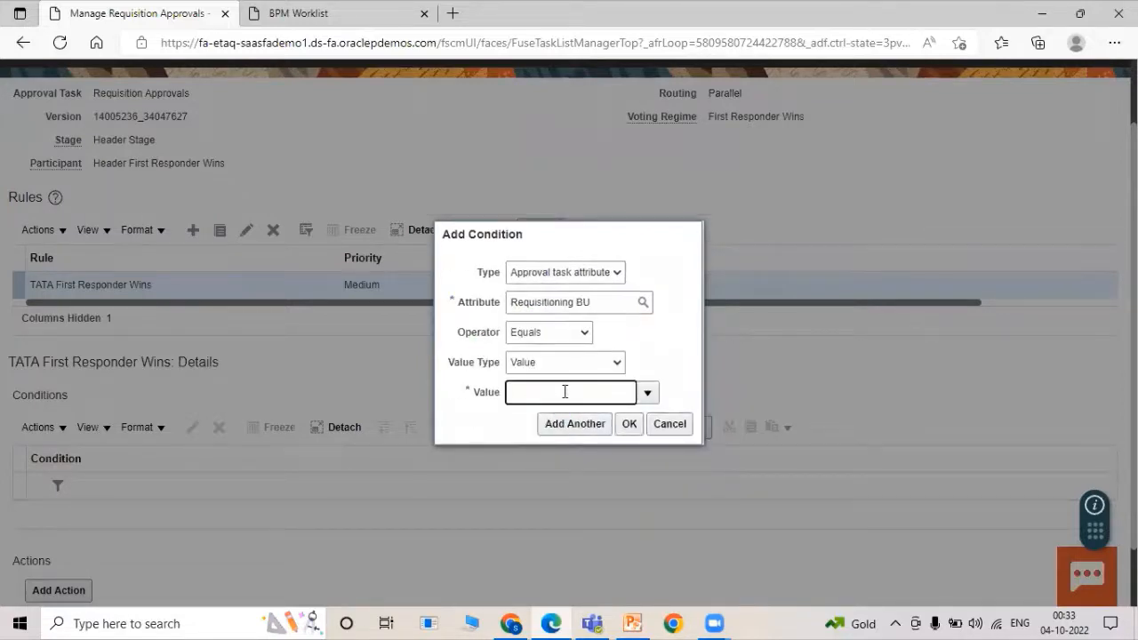
{"action": "type", "text": "US1"}
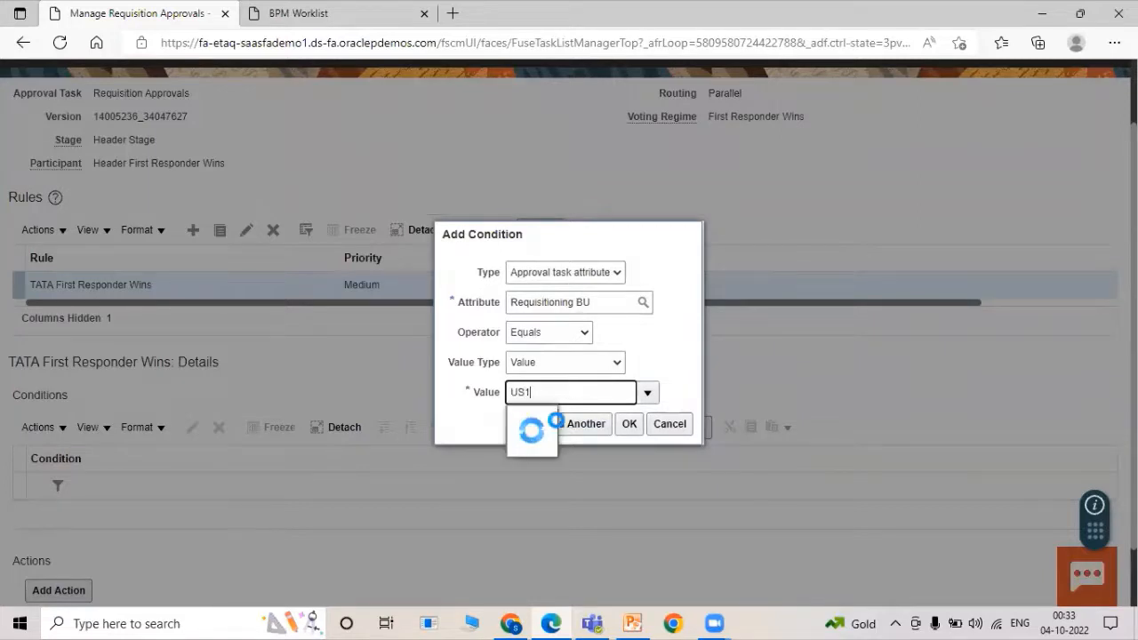
{"action": "left_click", "coordinate": [554, 418]}
{"action": "left_click", "coordinate": [629, 423]}
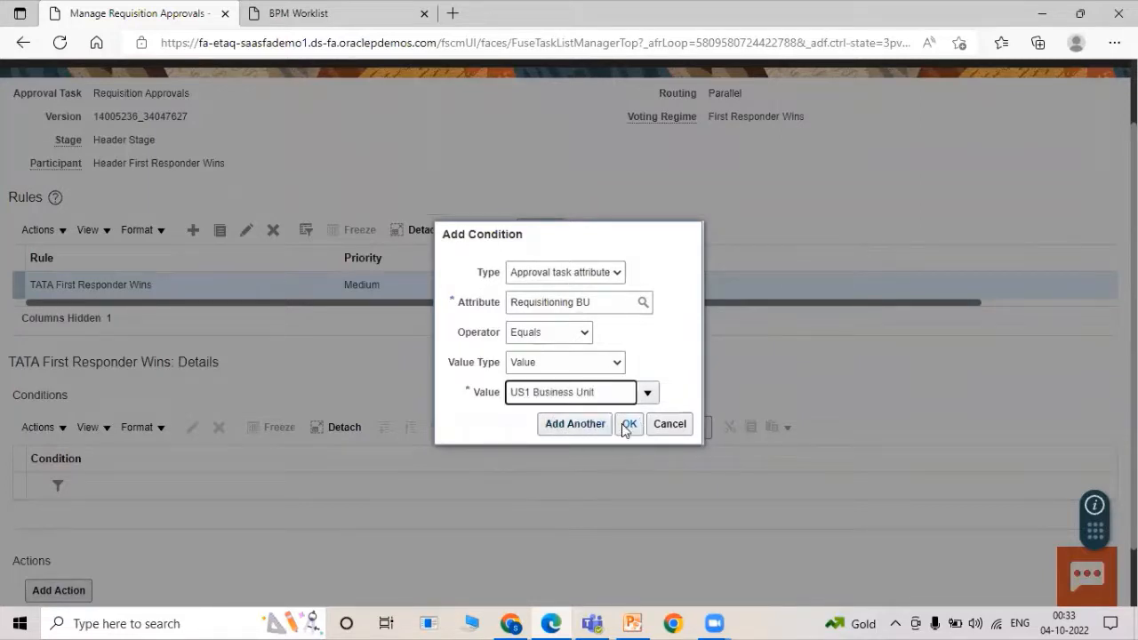
{"action": "scroll", "coordinate": [516, 478], "scroll_direction": "down", "scroll_amount": 2}
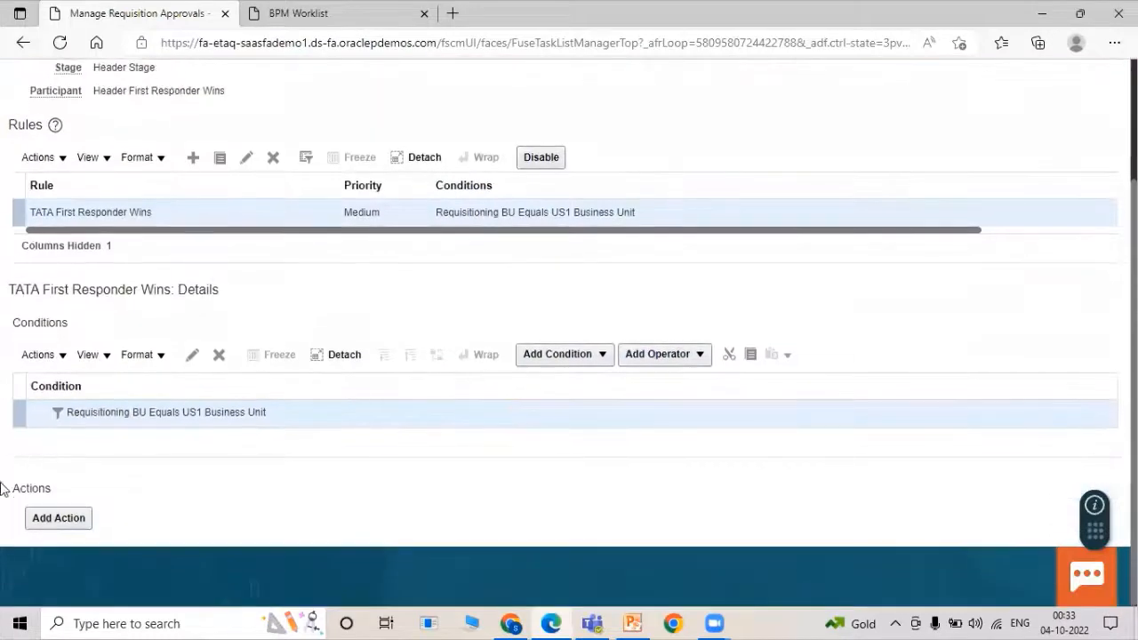
{"action": "left_click", "coordinate": [59, 519]}
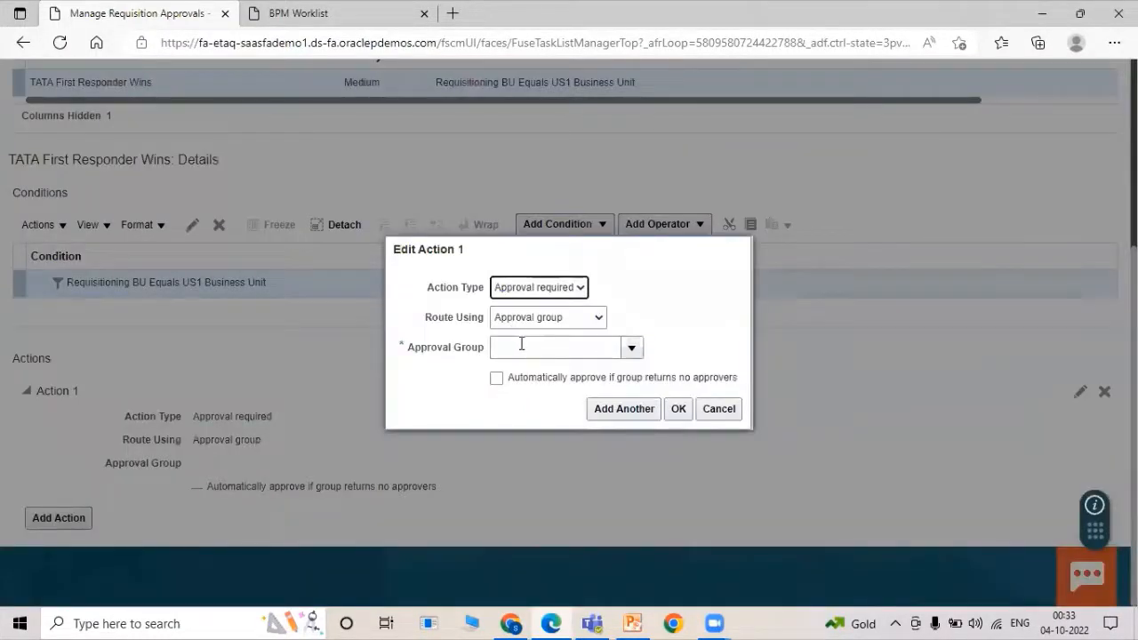
Give the rule an approval action routed to the TATA EMP SERIAL approval group.
{"action": "left_click", "coordinate": [522, 346]}
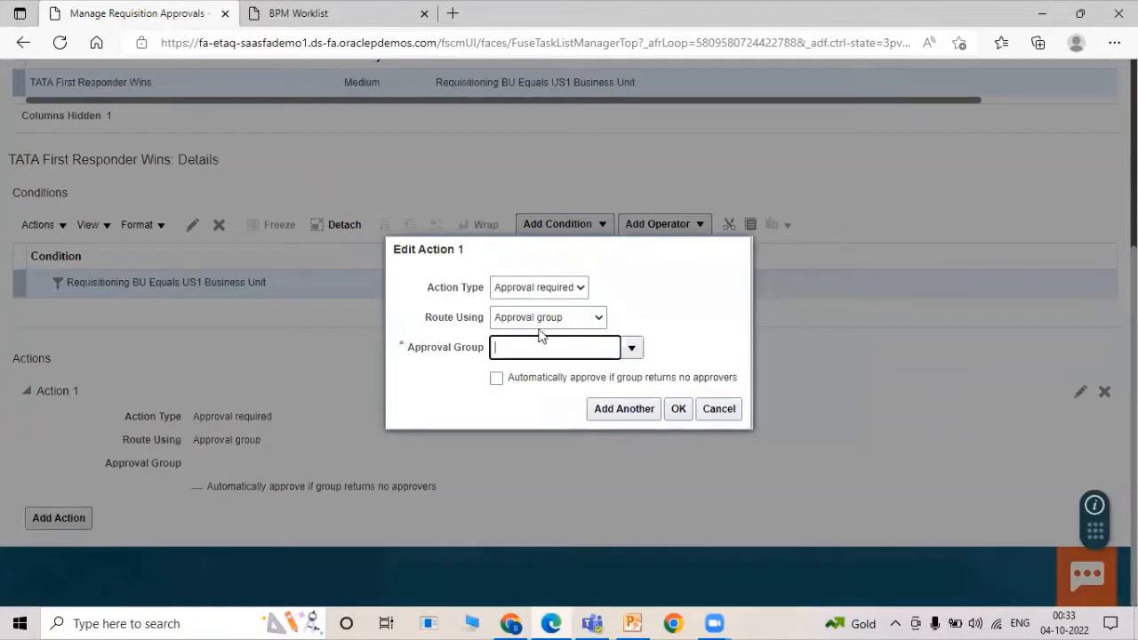
{"action": "type", "text": "TATA"}
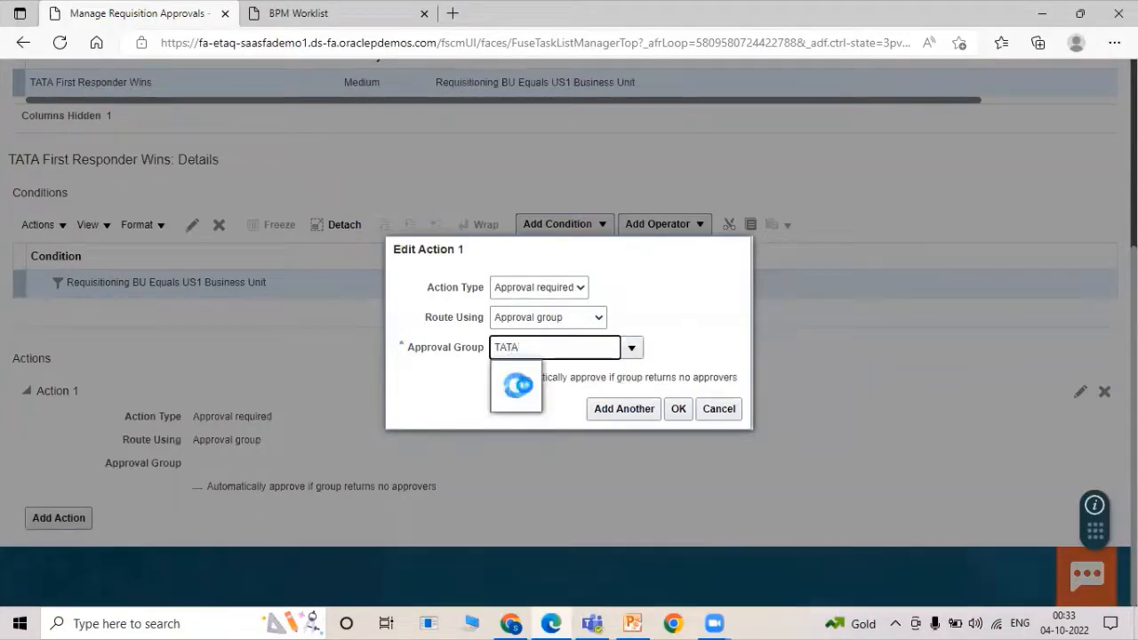
{"action": "left_click", "coordinate": [534, 375]}
{"action": "left_click", "coordinate": [679, 410]}
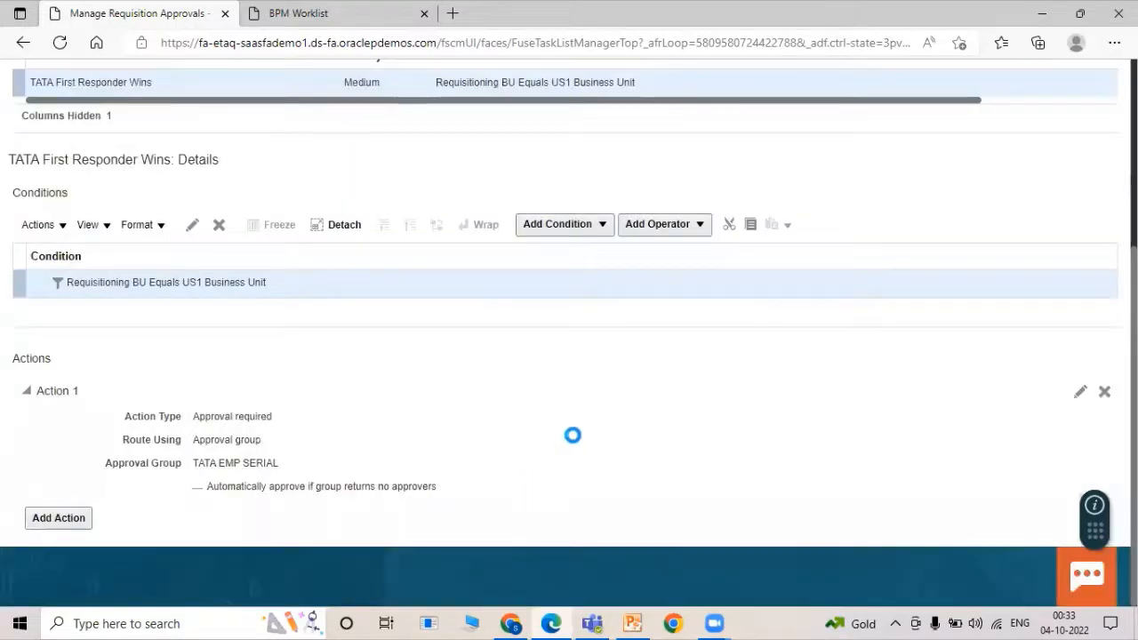
{"action": "scroll", "coordinate": [576, 440], "scroll_direction": "up", "scroll_amount": 3}
{"action": "scroll", "coordinate": [854, 298], "scroll_direction": "up", "scroll_amount": 1}
{"action": "scroll", "coordinate": [802, 407], "scroll_direction": "down", "scroll_amount": 2}
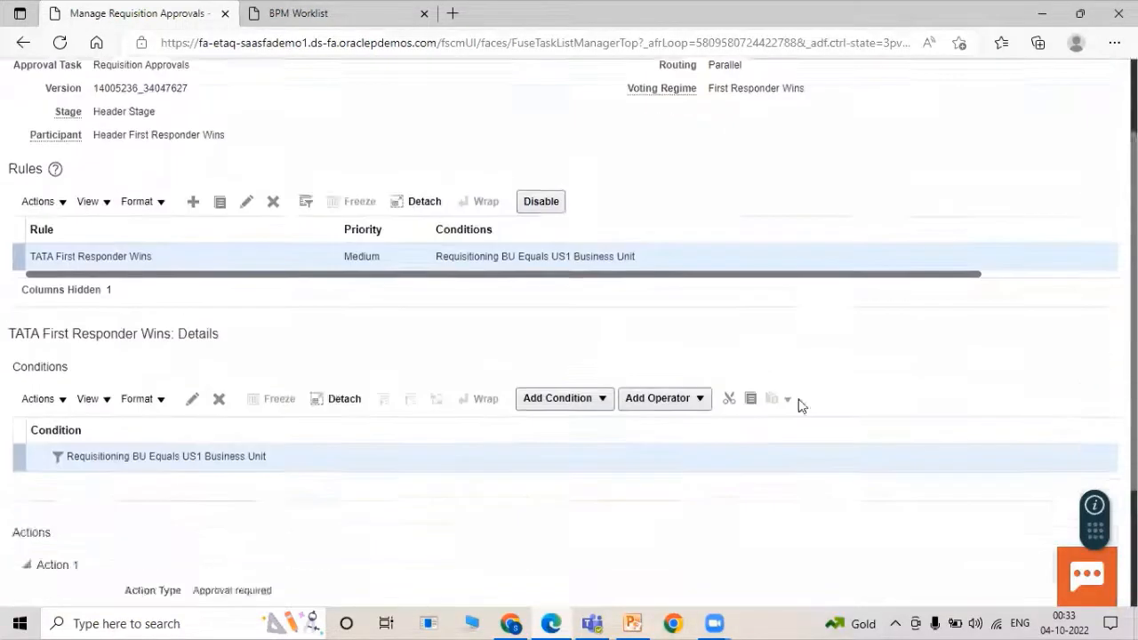
{"action": "scroll", "coordinate": [803, 406], "scroll_direction": "down", "scroll_amount": 2}
{"action": "scroll", "coordinate": [394, 401], "scroll_direction": "up", "scroll_amount": 3}
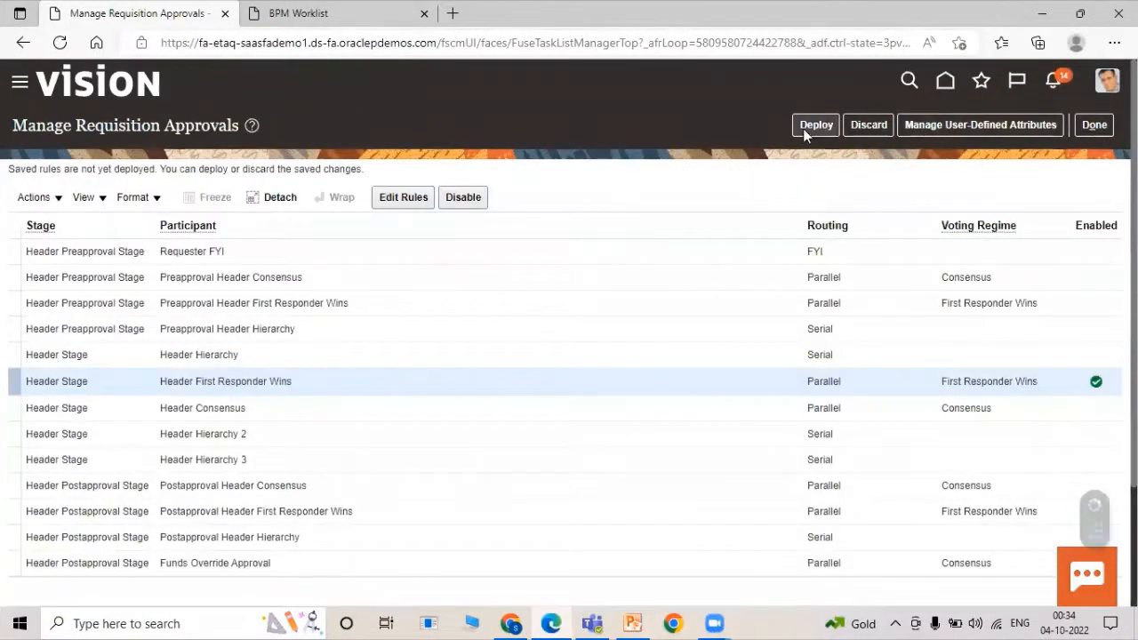
Deploy the saved approval rule changes and dismiss the confirmation.
{"action": "left_click", "coordinate": [807, 126]}
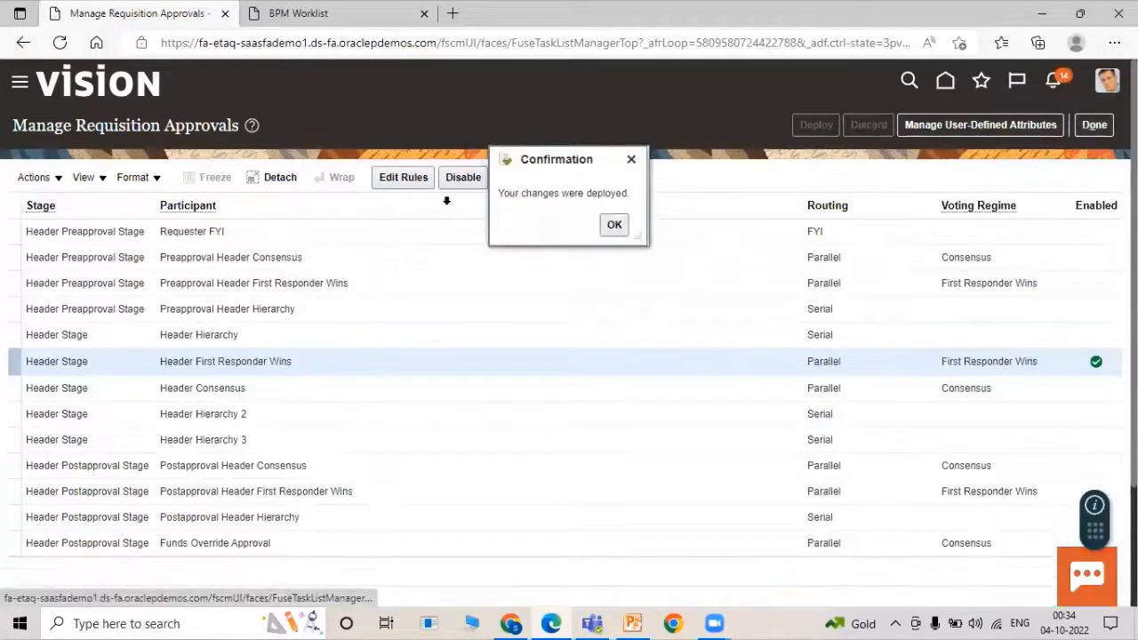
{"action": "left_click", "coordinate": [614, 225]}
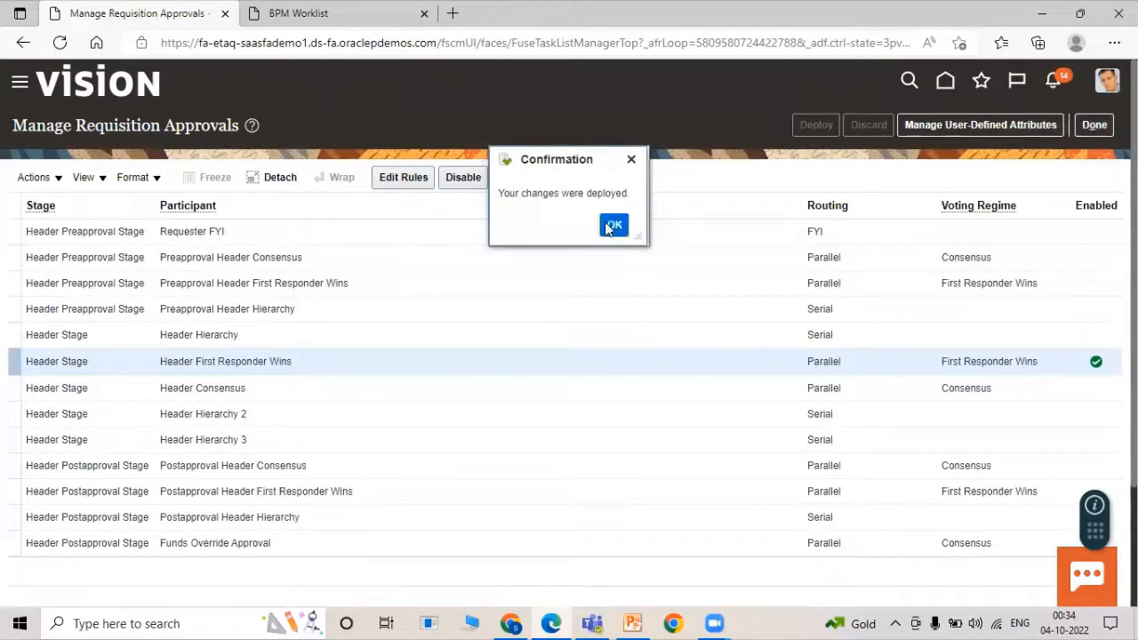
{"action": "left_click", "coordinate": [1095, 124]}
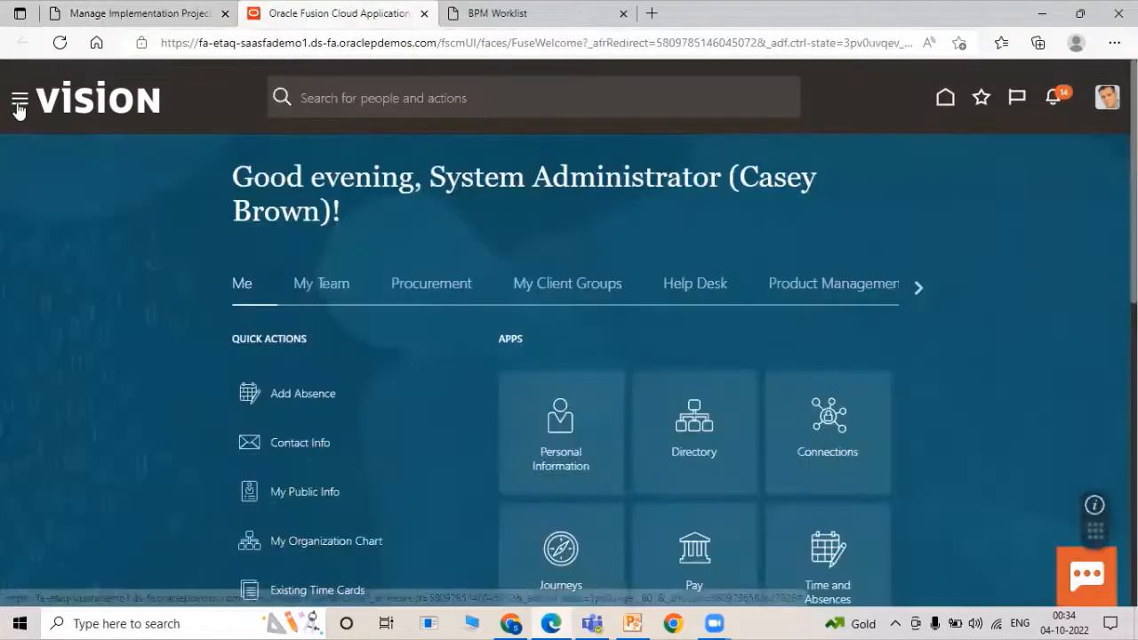
Start a new requisition line in Purchase Requisitions for item TATA1000 Roller Bearing.
{"action": "left_click", "coordinate": [18, 101]}
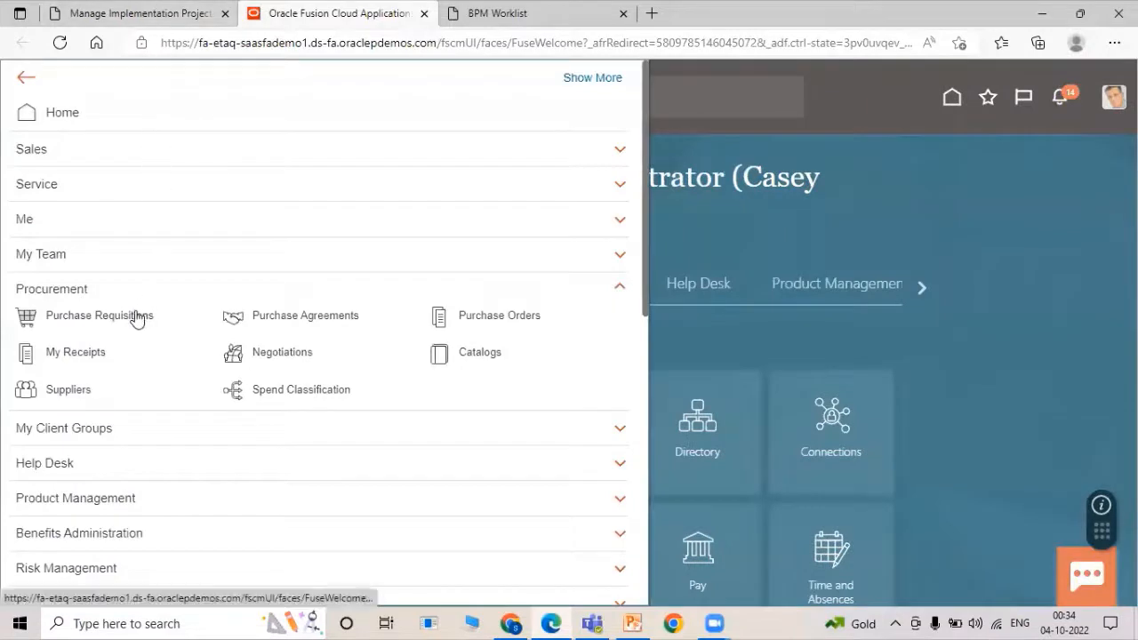
{"action": "left_click", "coordinate": [136, 317]}
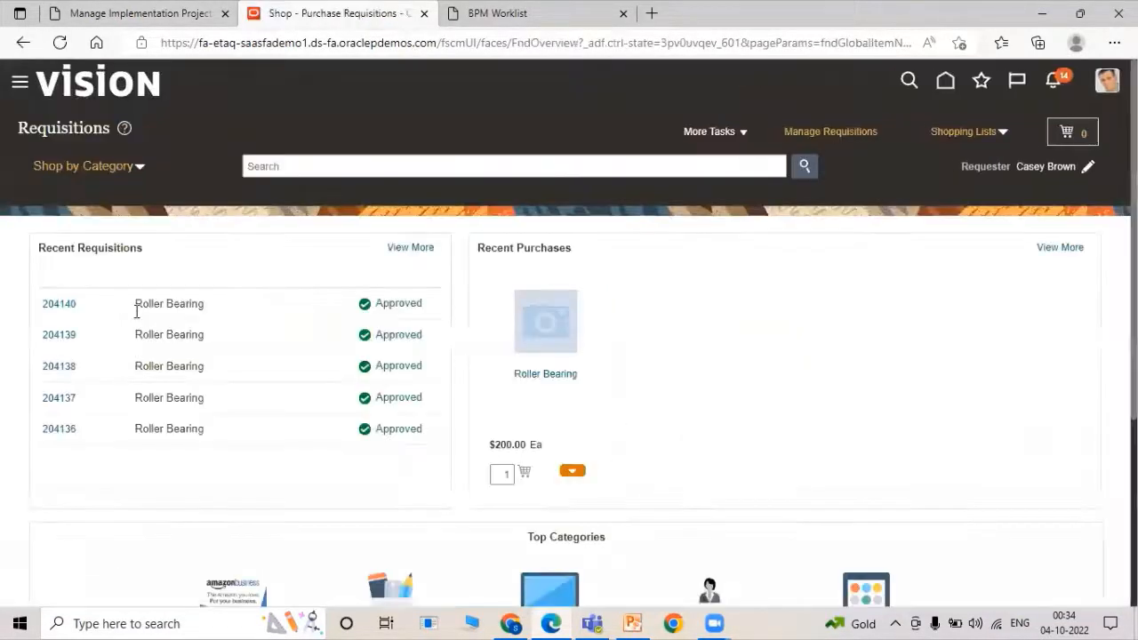
{"action": "left_click", "coordinate": [739, 136]}
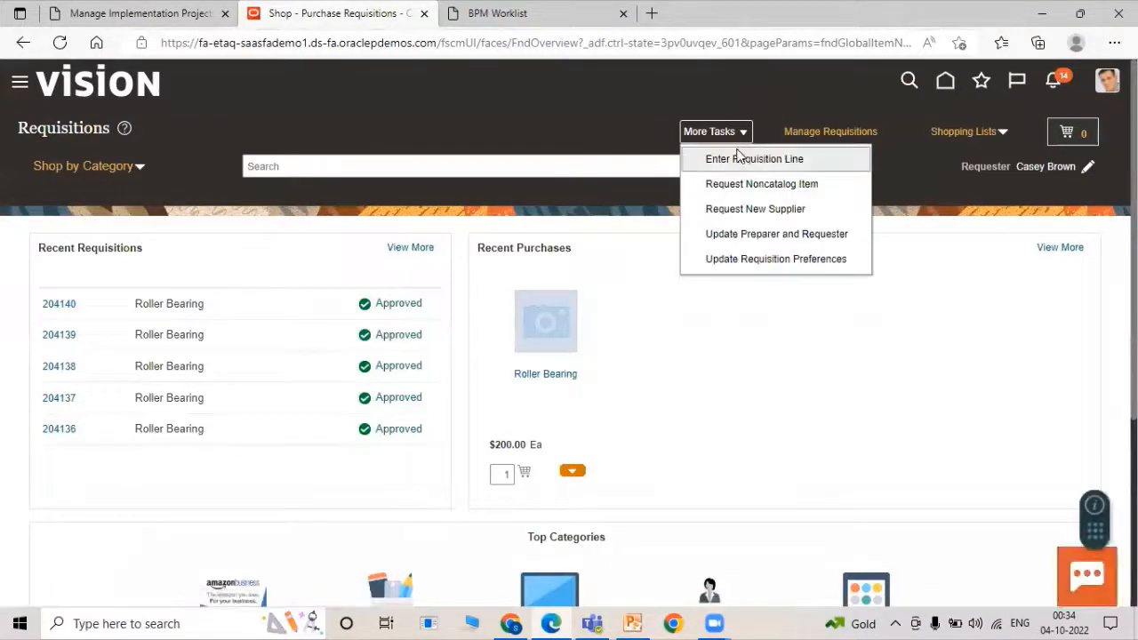
{"action": "left_click", "coordinate": [739, 157]}
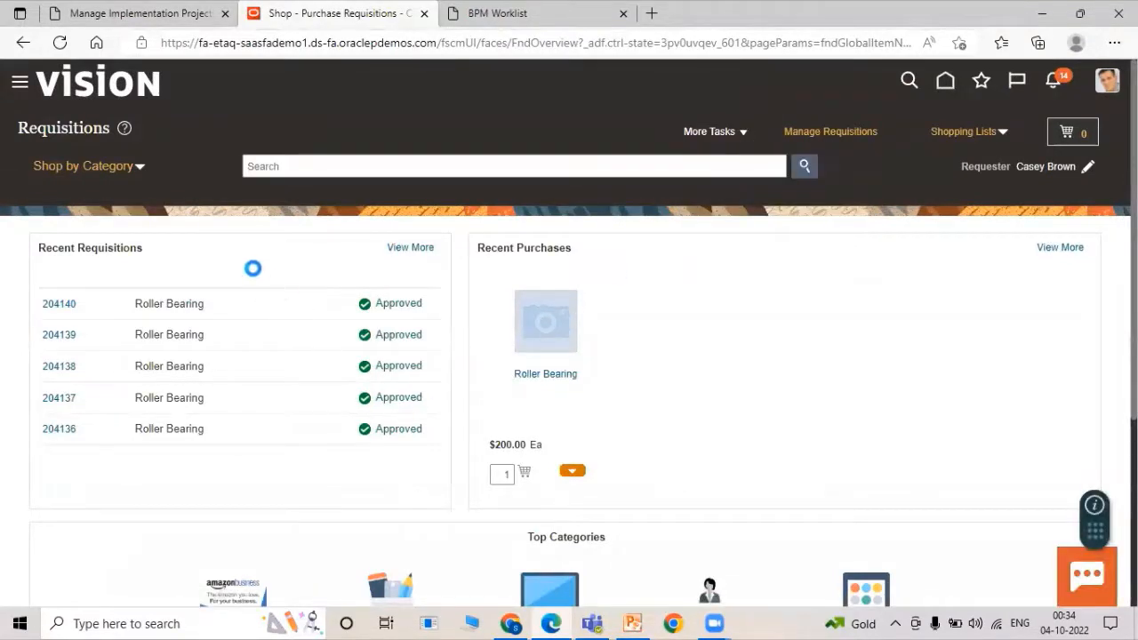
{"action": "left_click", "coordinate": [267, 227]}
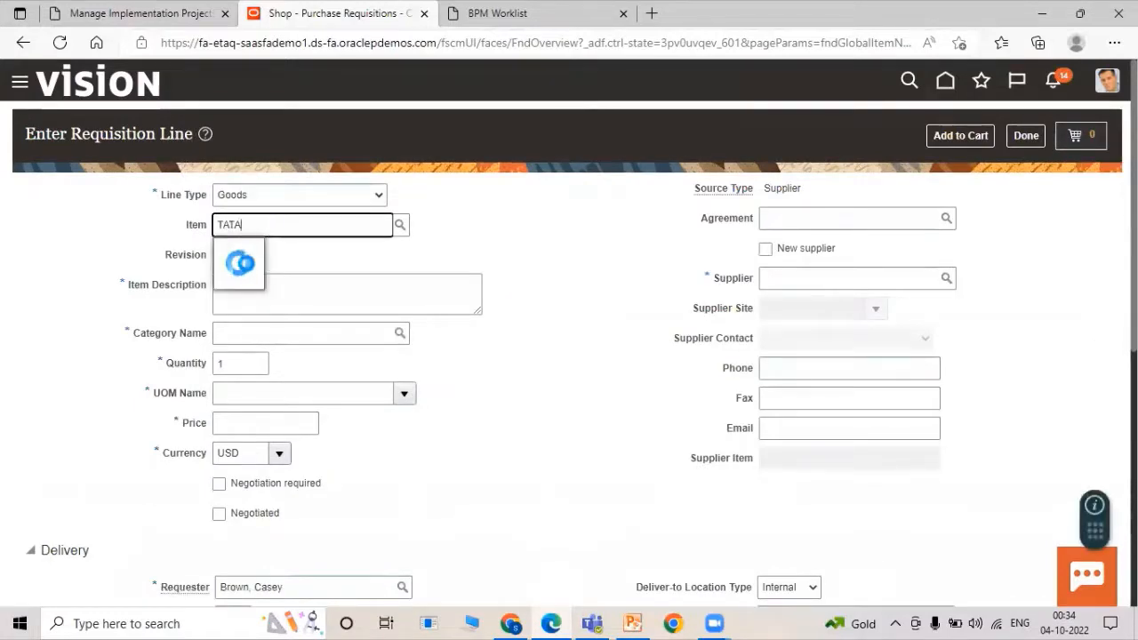
{"action": "left_click", "coordinate": [255, 256]}
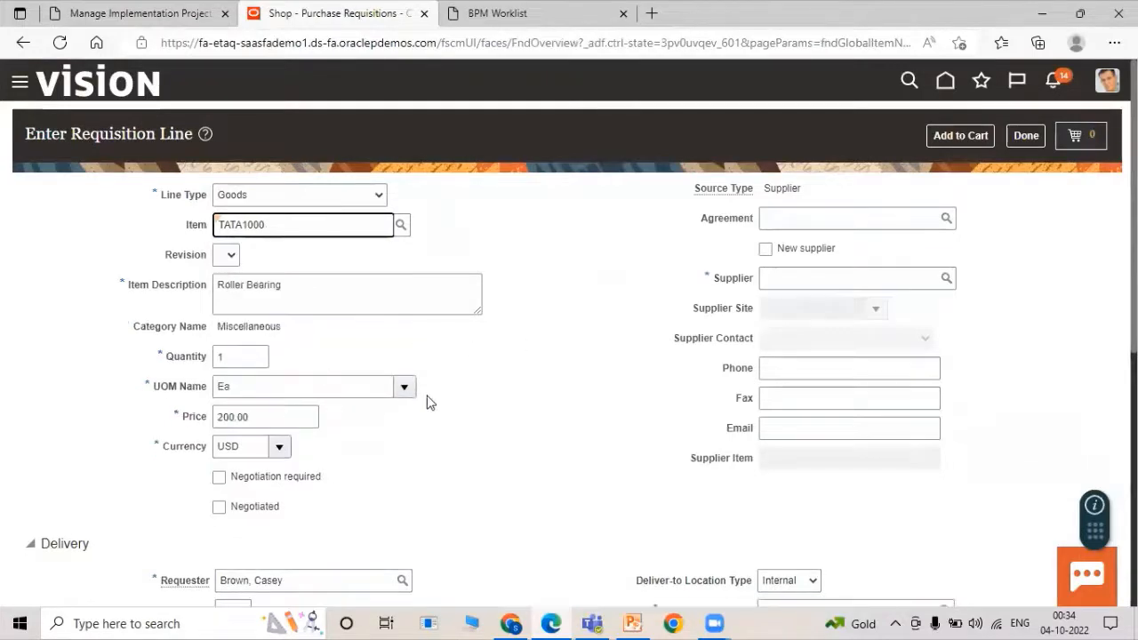
Set the line's destination type to Inventory and quantity to 10.
{"action": "scroll", "coordinate": [427, 403], "scroll_direction": "down", "scroll_amount": 3}
{"action": "left_click", "coordinate": [775, 425]}
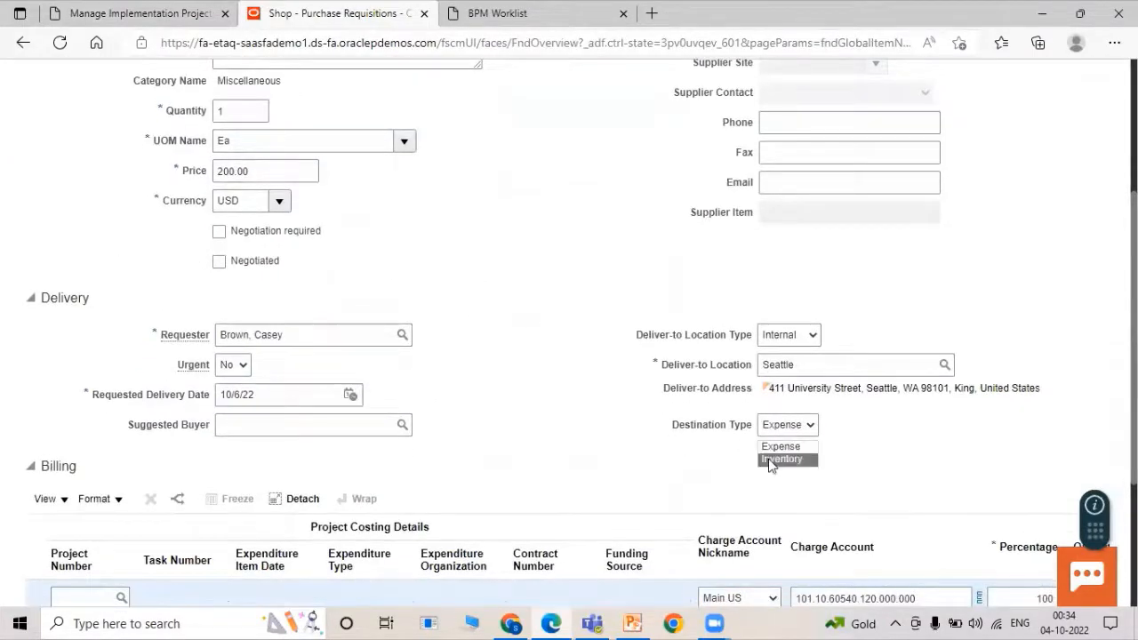
{"action": "left_click", "coordinate": [771, 459]}
{"action": "scroll", "coordinate": [285, 234], "scroll_direction": "up", "scroll_amount": 1}
{"action": "left_click", "coordinate": [253, 197]}
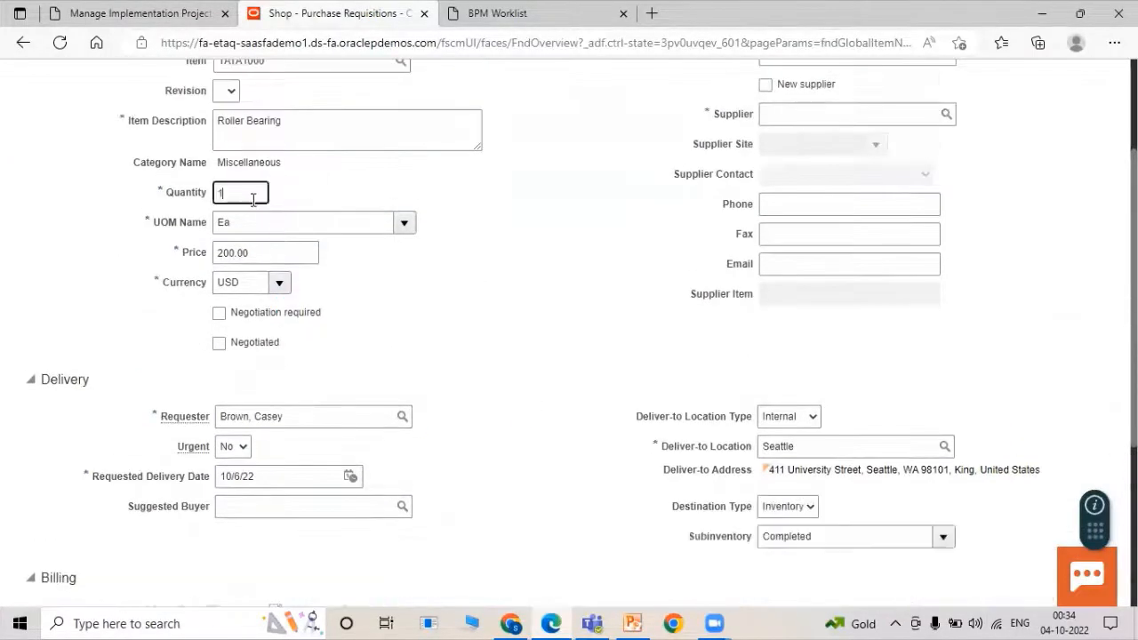
{"action": "double_click", "coordinate": [252, 197]}
{"action": "type", "text": "10"}
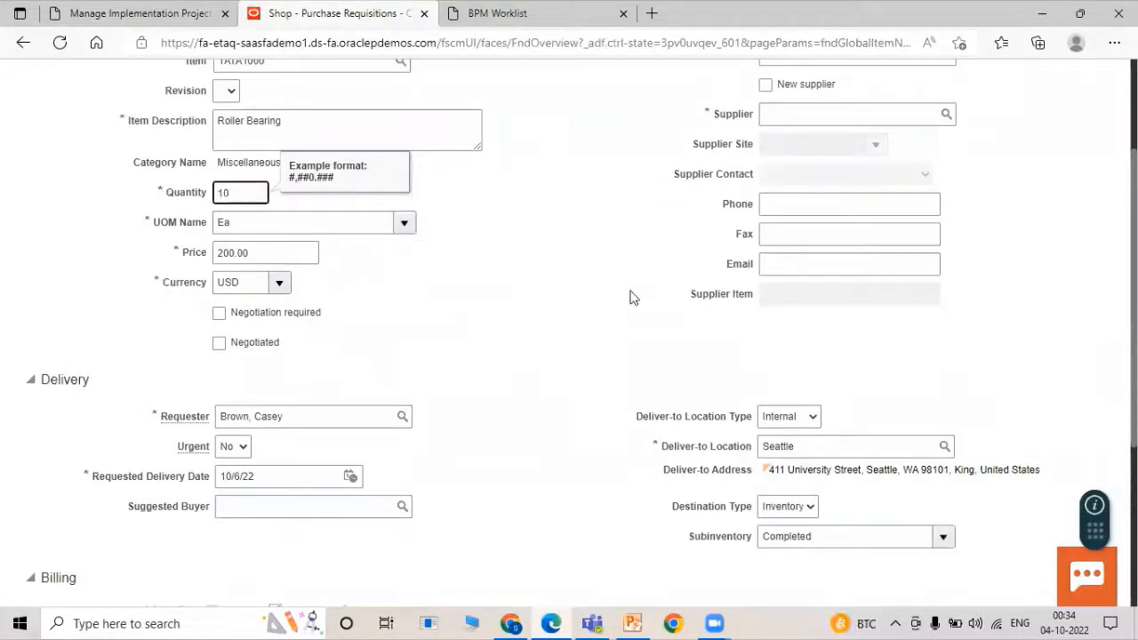
{"action": "left_click", "coordinate": [630, 296]}
{"action": "scroll", "coordinate": [587, 300], "scroll_direction": "down", "scroll_amount": 3}
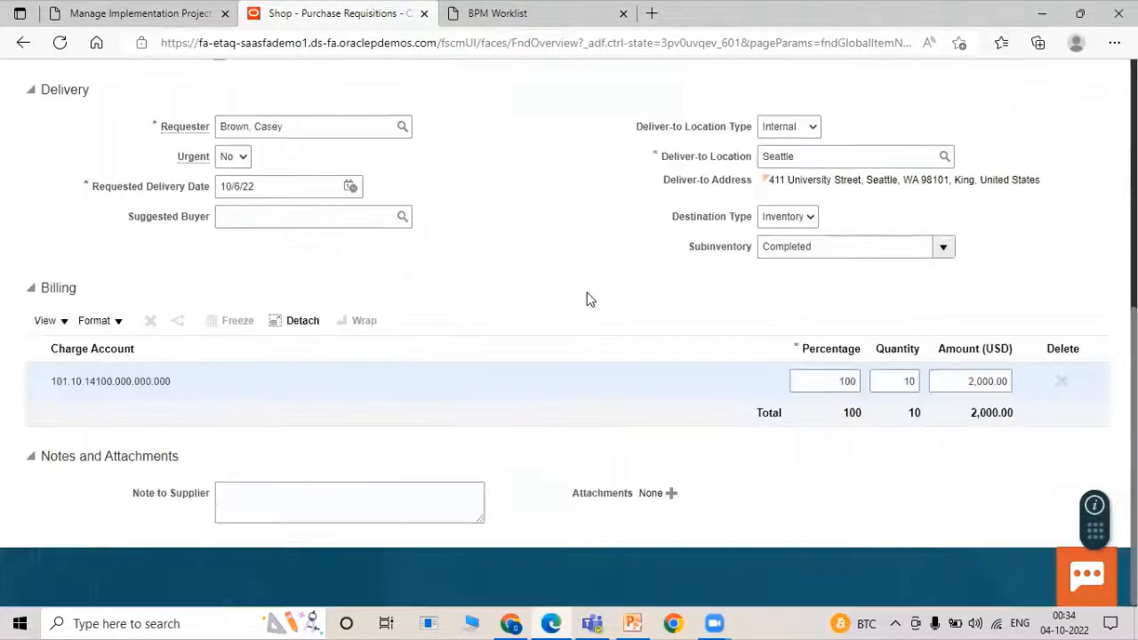
{"action": "scroll", "coordinate": [610, 294], "scroll_direction": "up", "scroll_amount": 5}
Add the line to the cart and submit it as requisition 204141.
{"action": "left_click", "coordinate": [969, 134]}
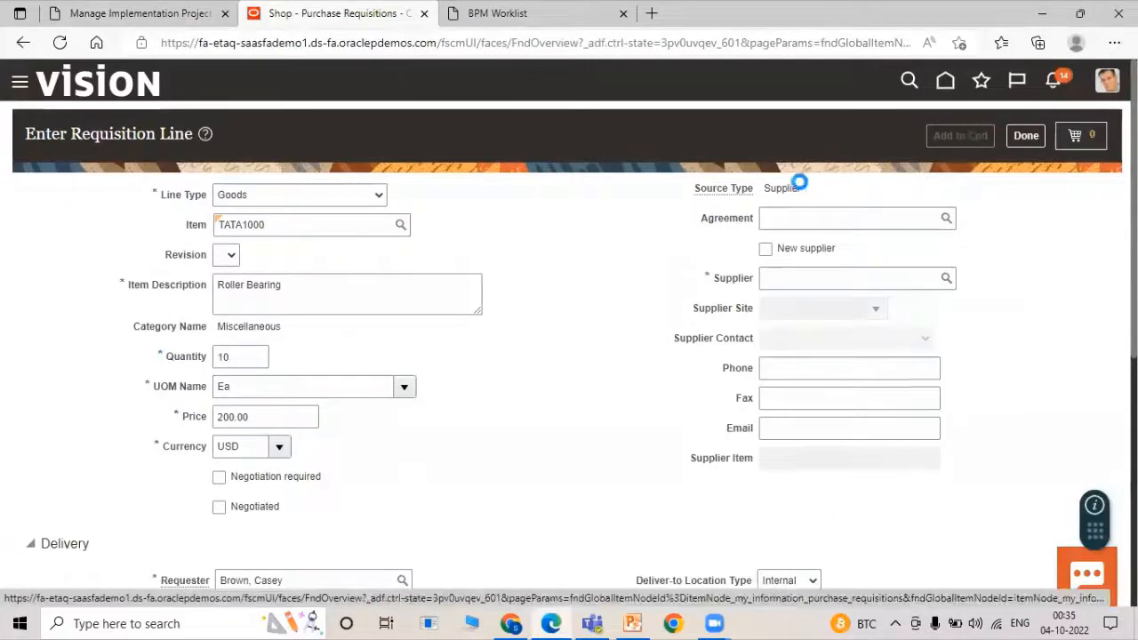
{"action": "left_click", "coordinate": [1073, 137]}
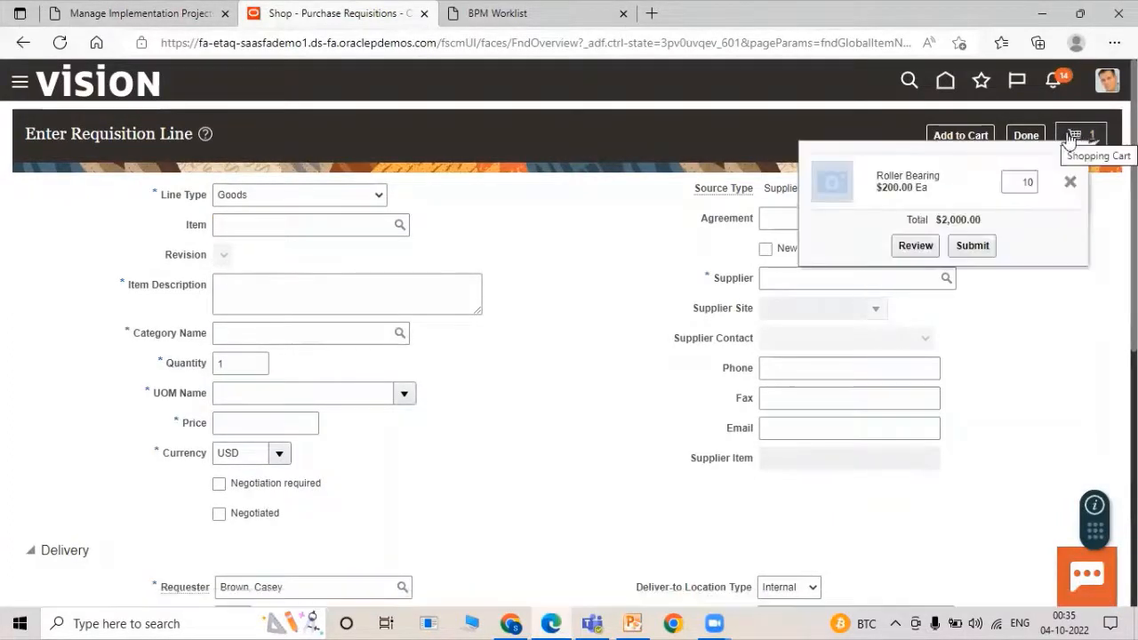
{"action": "left_click", "coordinate": [965, 248]}
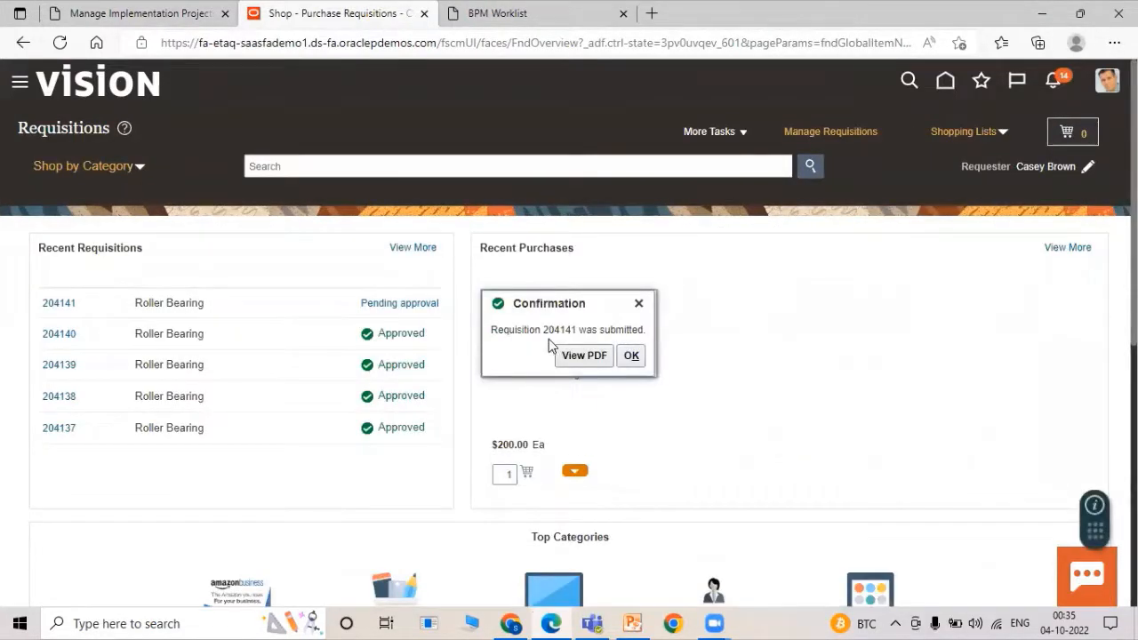
{"action": "left_click_drag", "start_coordinate": [557, 334], "coordinate": [578, 333]}
{"action": "left_click", "coordinate": [630, 358]}
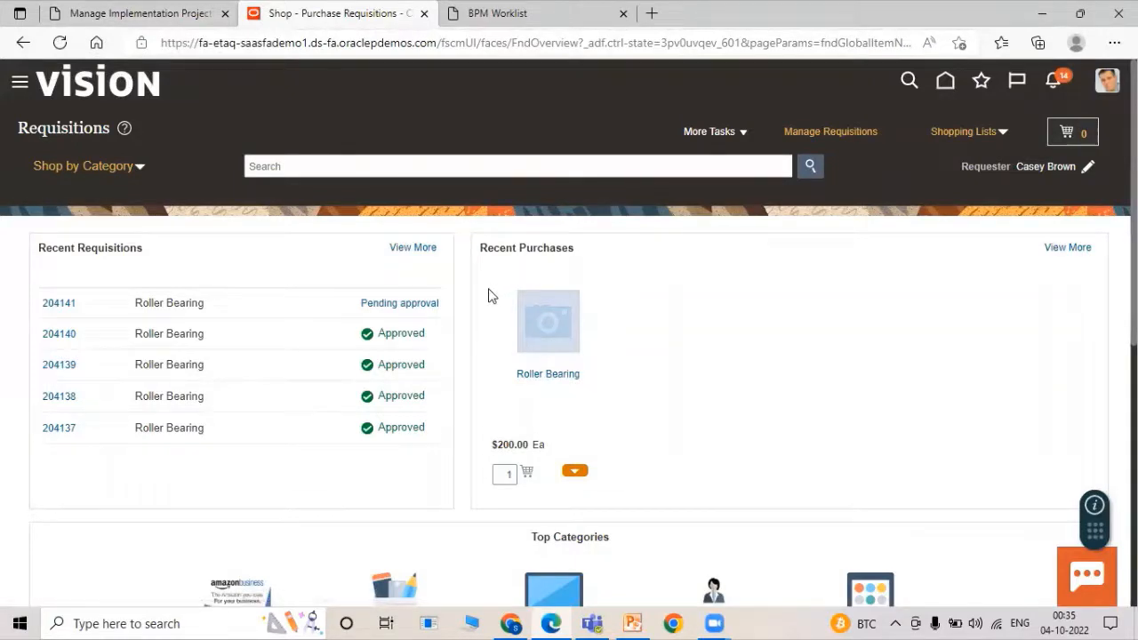
Reload the approver's home page and check its notifications.
{"action": "left_click", "coordinate": [551, 622]}
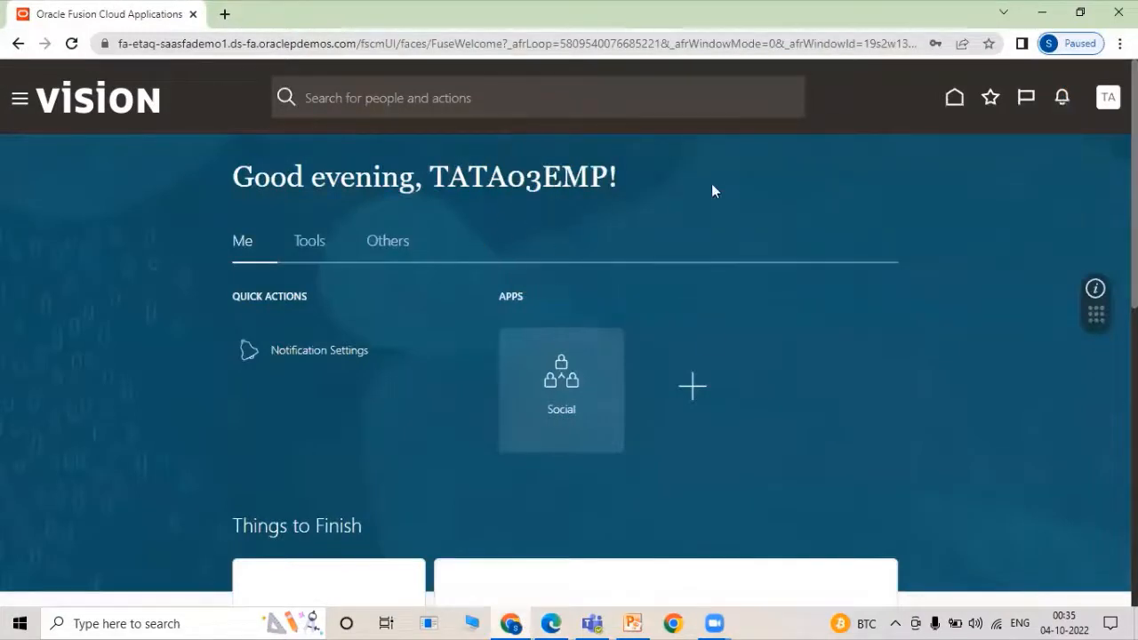
{"action": "left_click", "coordinate": [954, 98]}
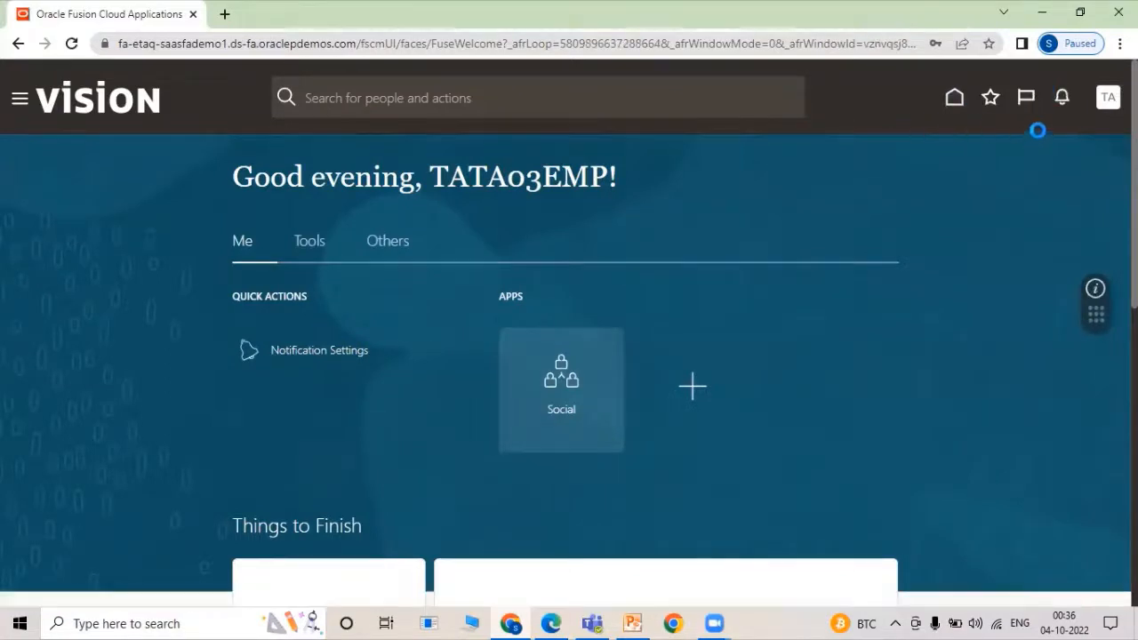
{"action": "left_click", "coordinate": [1062, 98]}
{"action": "left_click", "coordinate": [950, 388]}
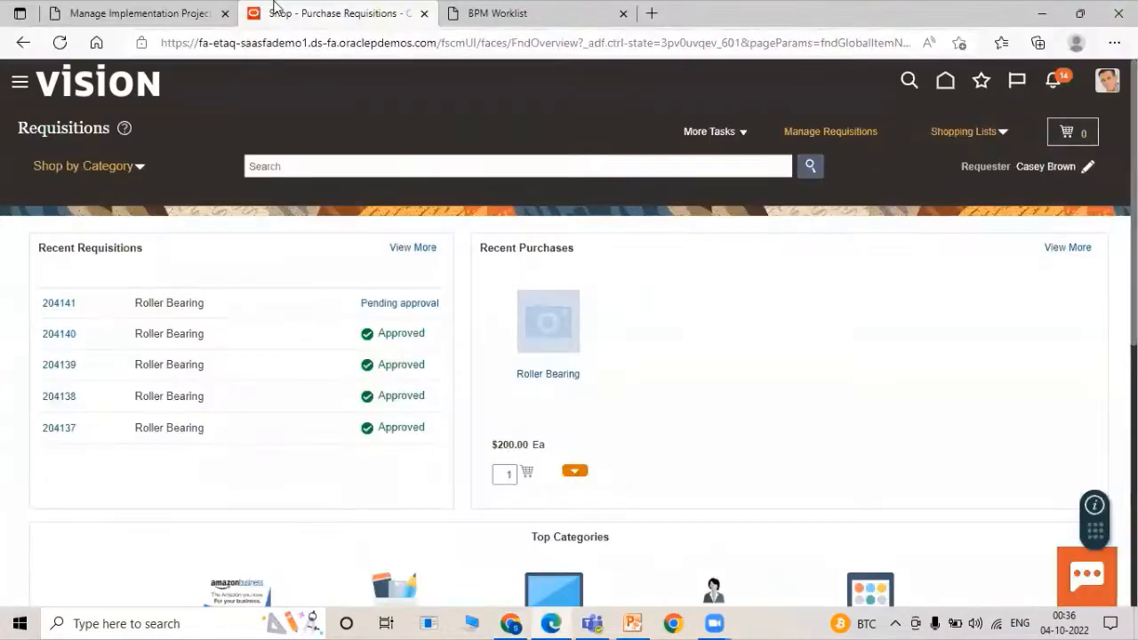
Search Manage Requisitions for 204141, see it pending approval, then reload the approver's welcome page.
{"action": "left_click", "coordinate": [134, 12]}
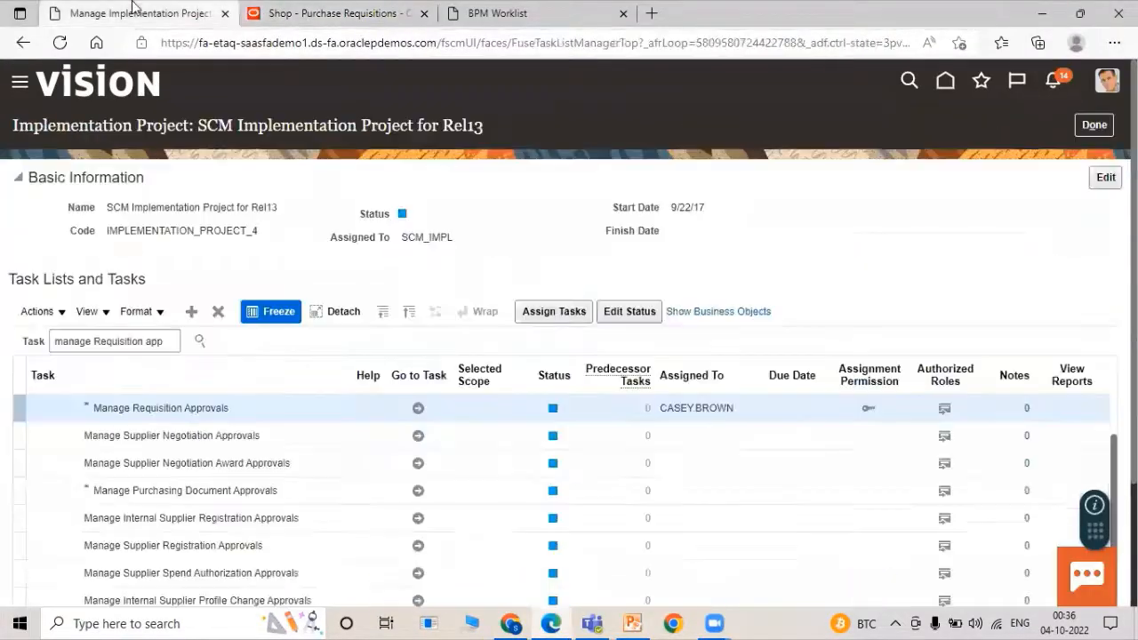
{"action": "left_click", "coordinate": [1090, 125]}
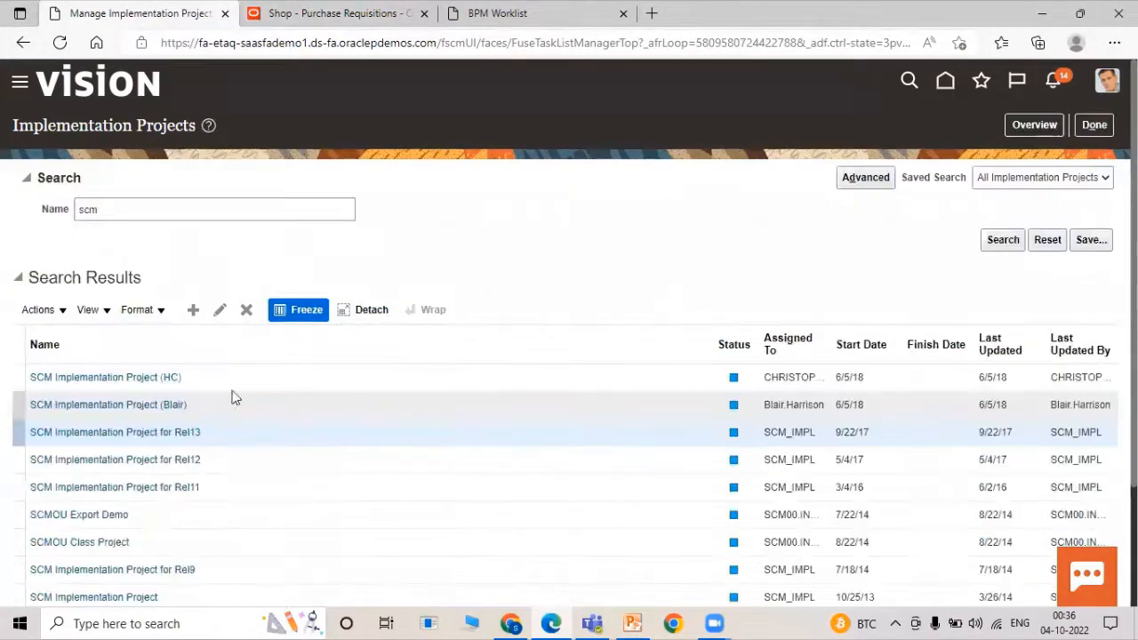
{"action": "left_click", "coordinate": [335, 10]}
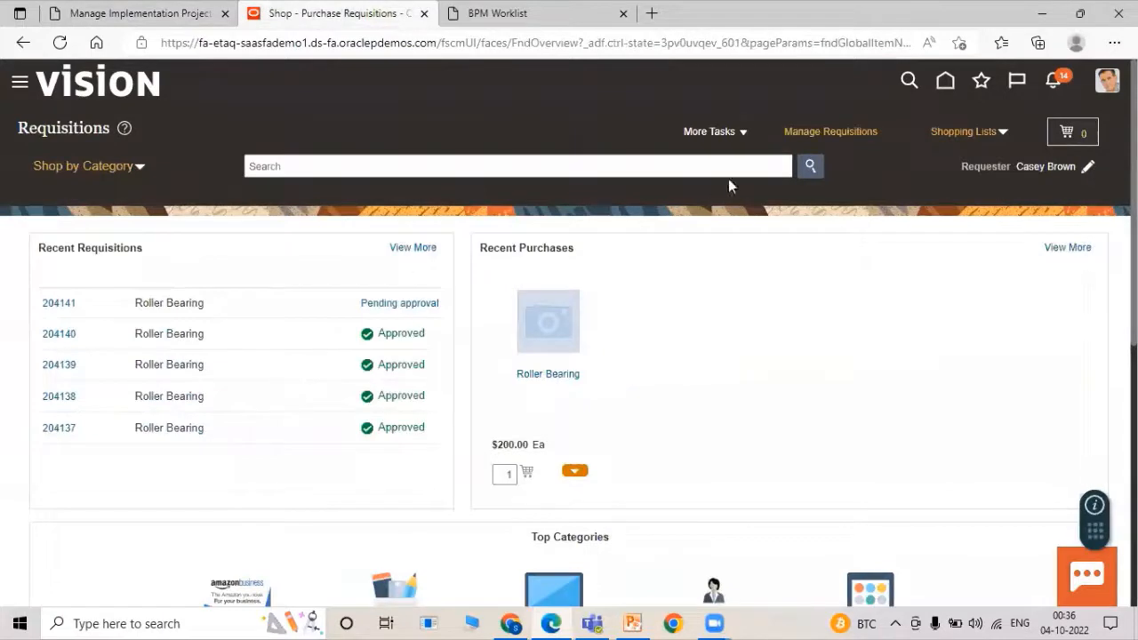
{"action": "left_click", "coordinate": [800, 132]}
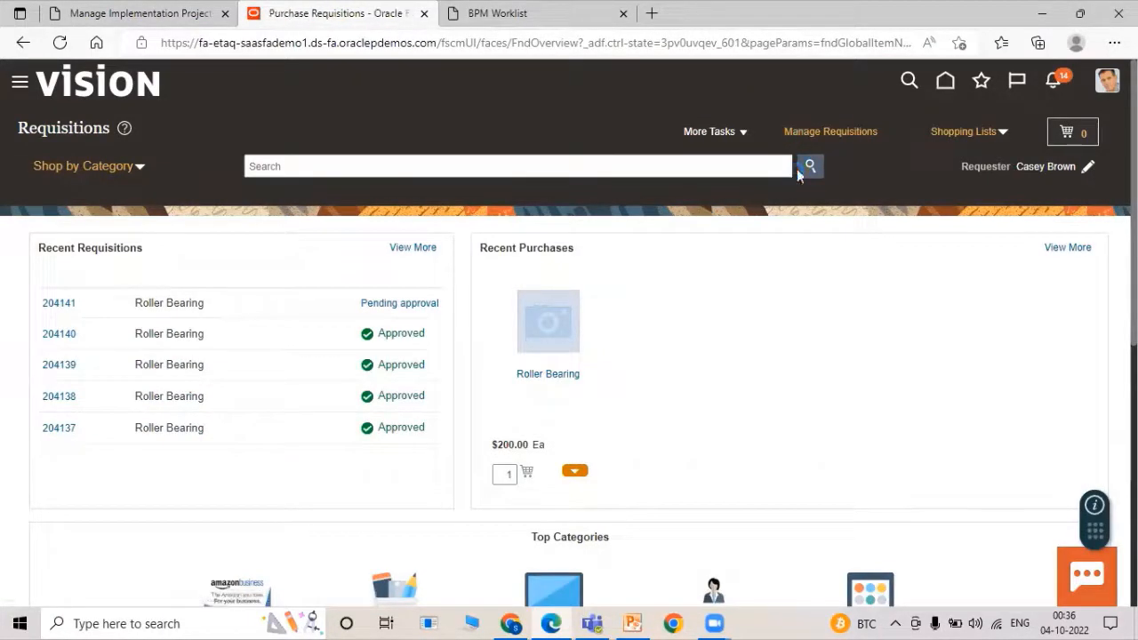
{"action": "left_click", "coordinate": [297, 294]}
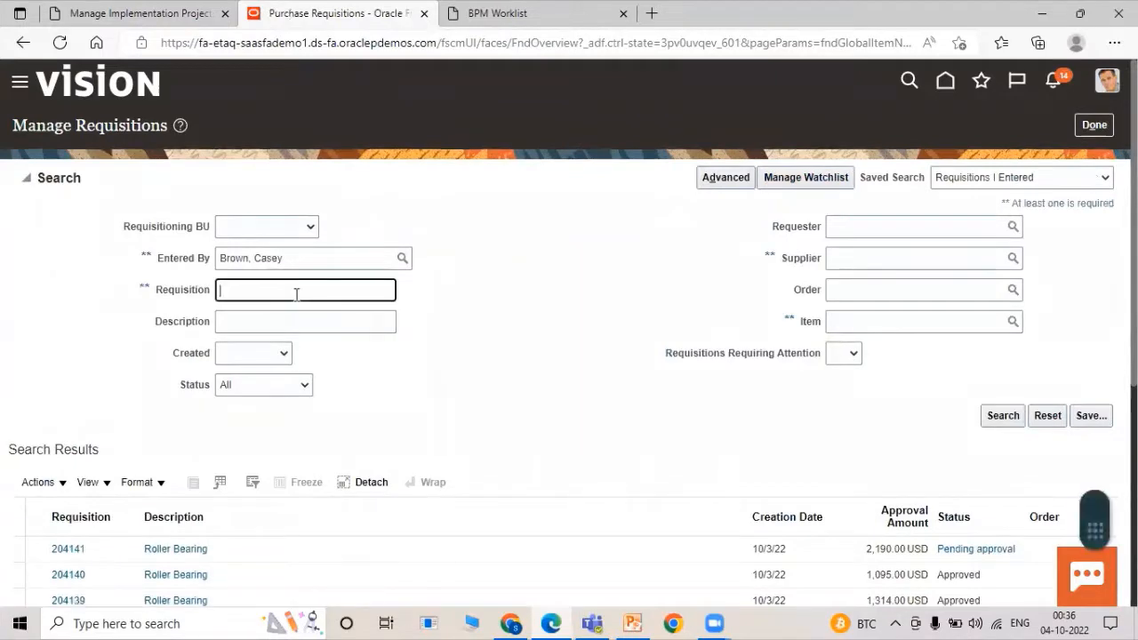
{"action": "type", "text": "204"}
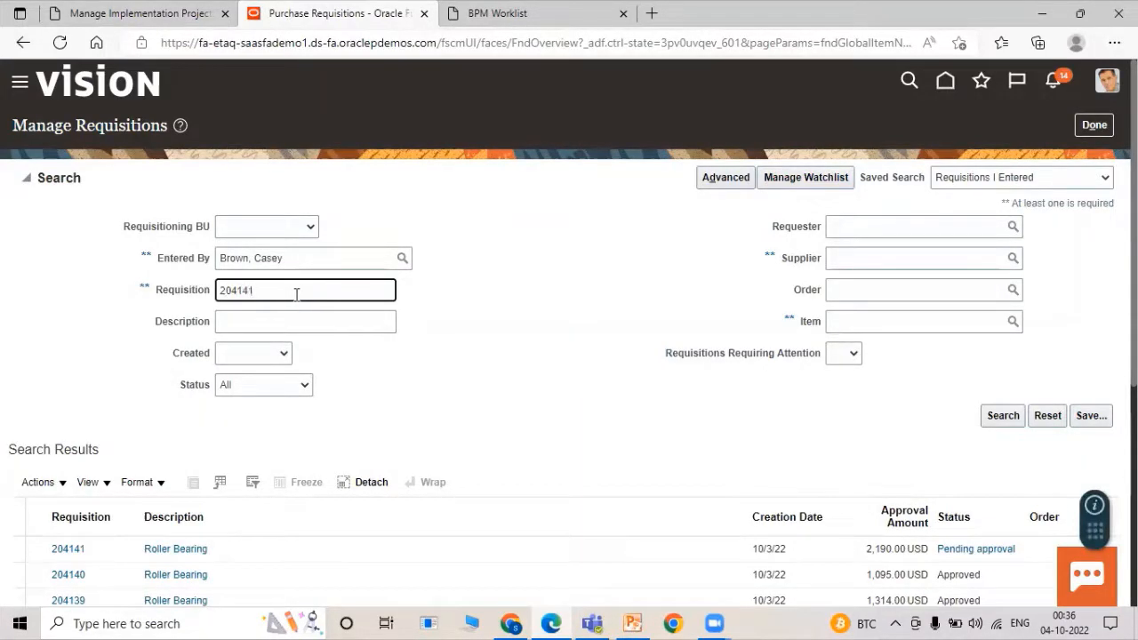
{"action": "type", "text": "141"}
{"action": "key", "text": "Return"}
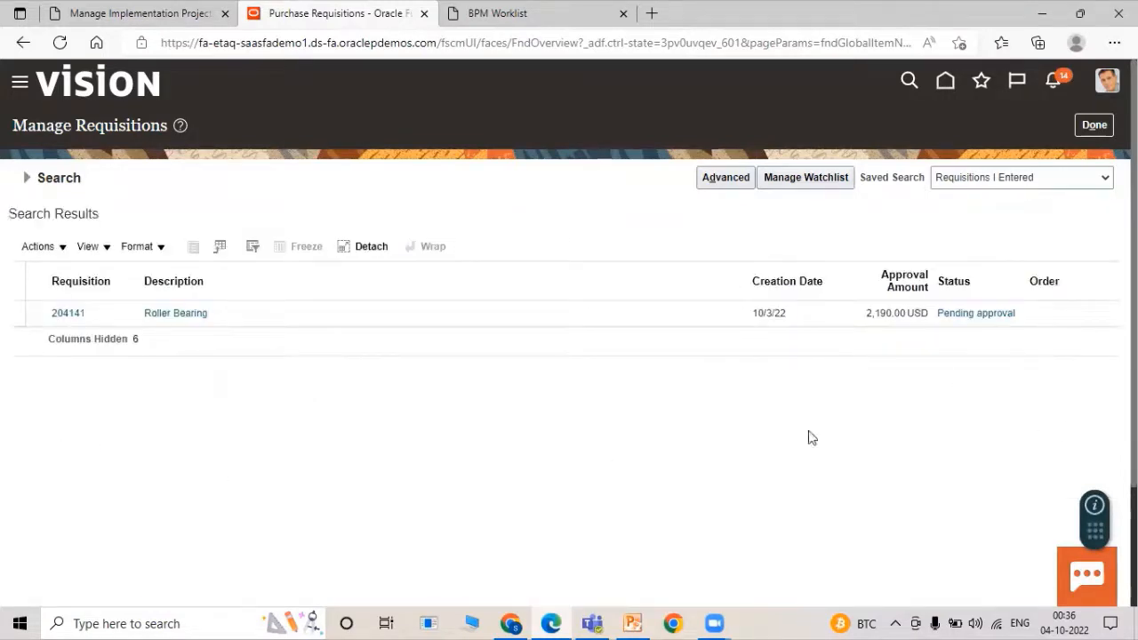
{"action": "left_click", "coordinate": [510, 624]}
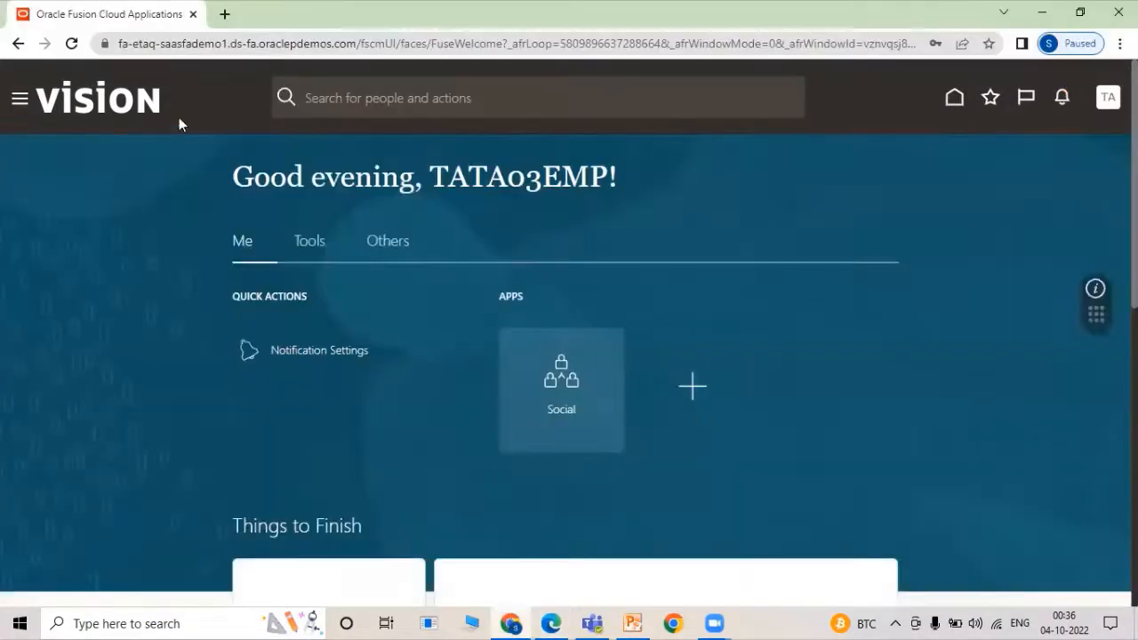
{"action": "left_click", "coordinate": [68, 43]}
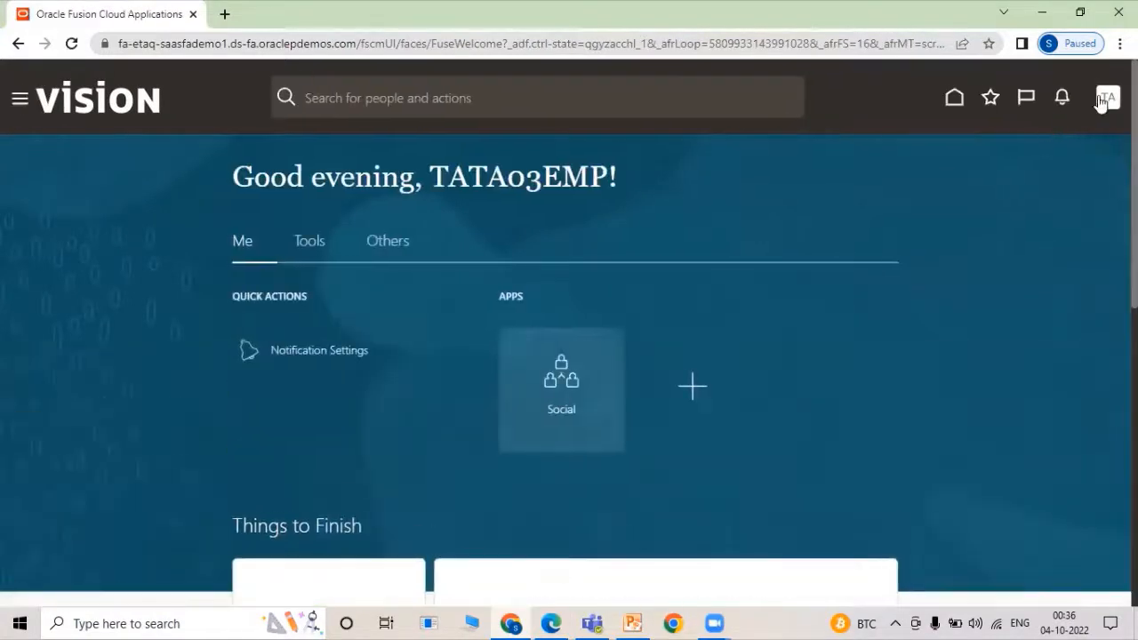
Sign out of the third approver's account and confirm the sign-out.
{"action": "left_click", "coordinate": [1103, 100]}
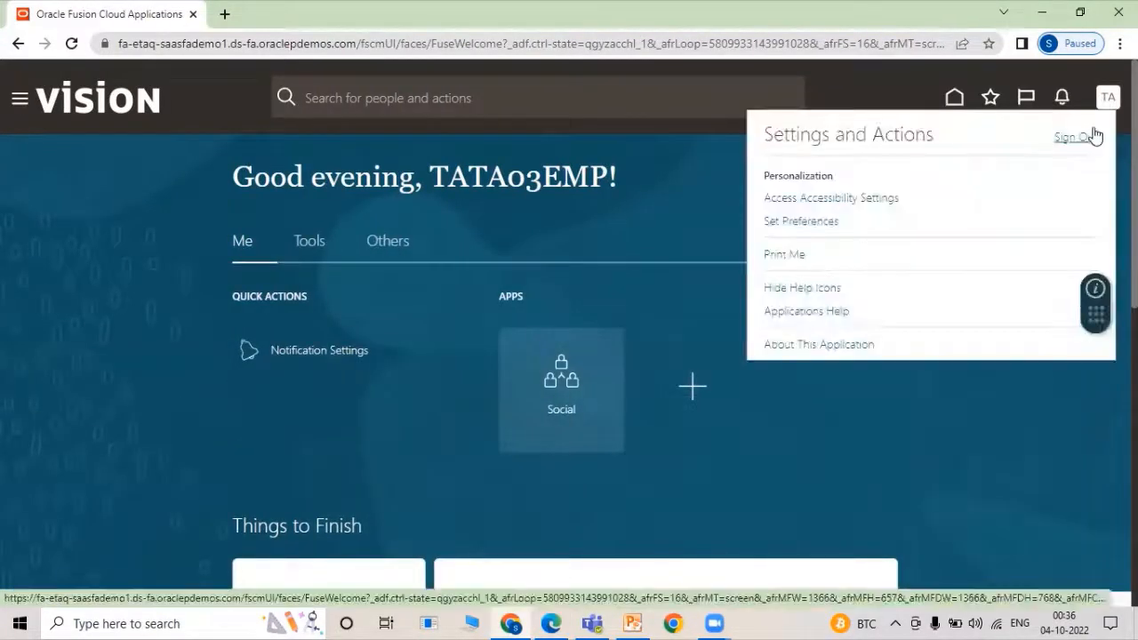
{"action": "left_click", "coordinate": [1088, 139]}
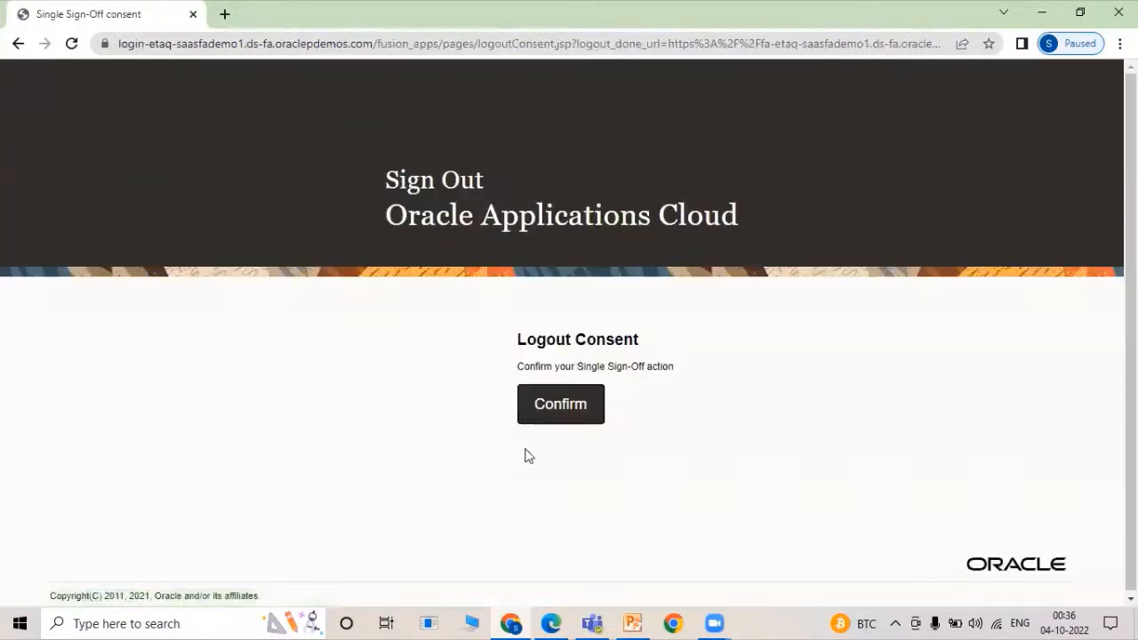
{"action": "left_click", "coordinate": [551, 416]}
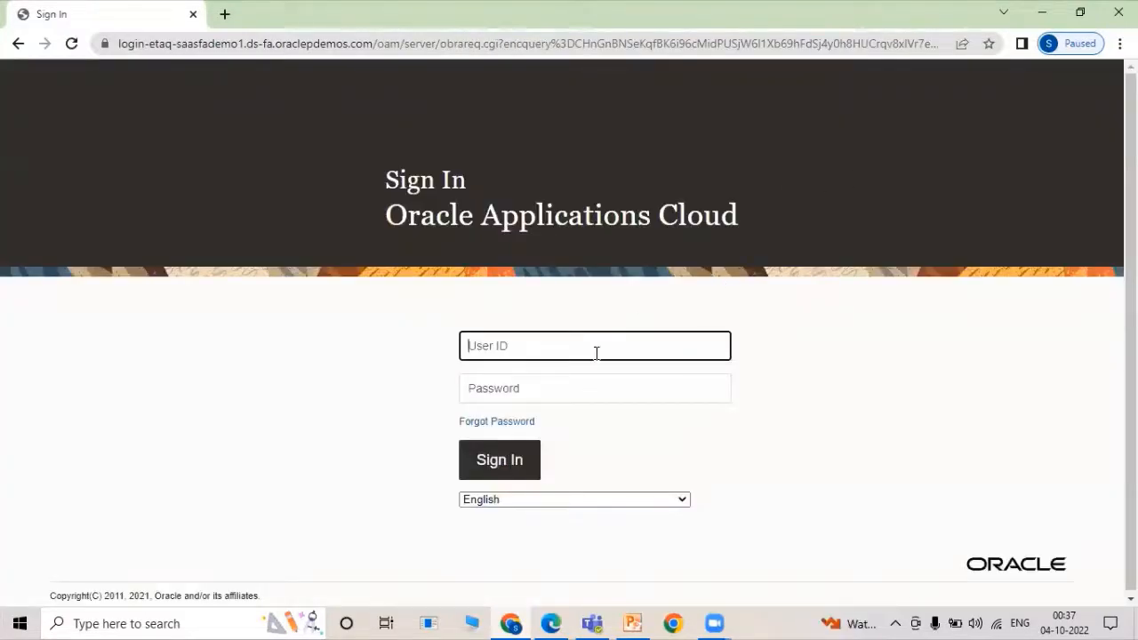
Sign in with the first approver's user ID and password.
{"action": "type", "text": "TATA01"}
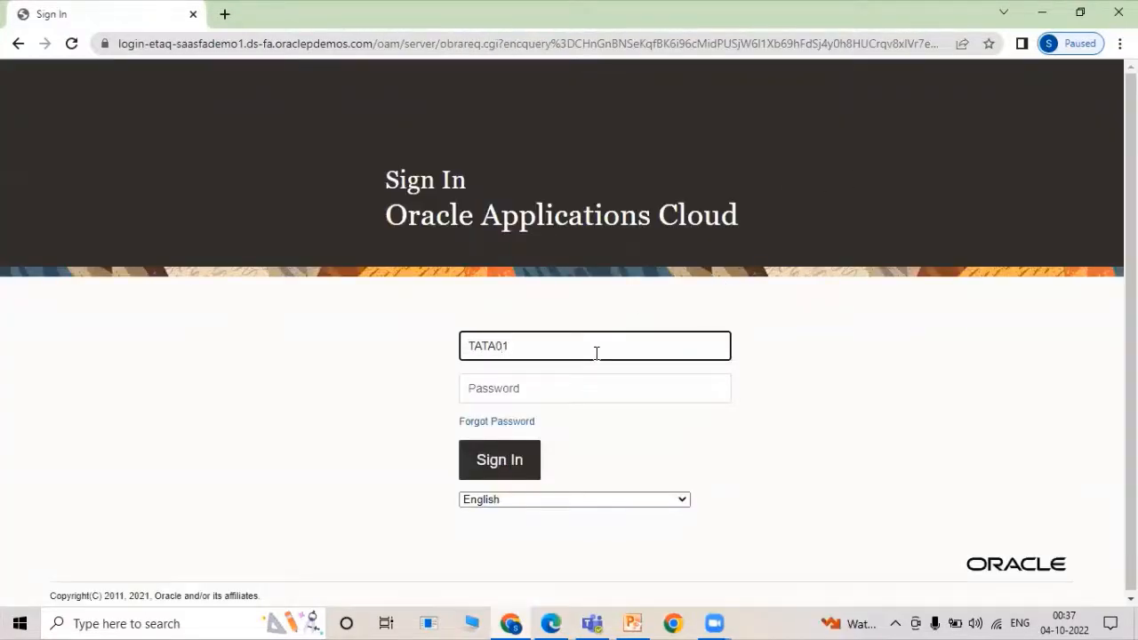
{"action": "type", "text": "EMP"}
{"action": "key", "text": "Tab"}
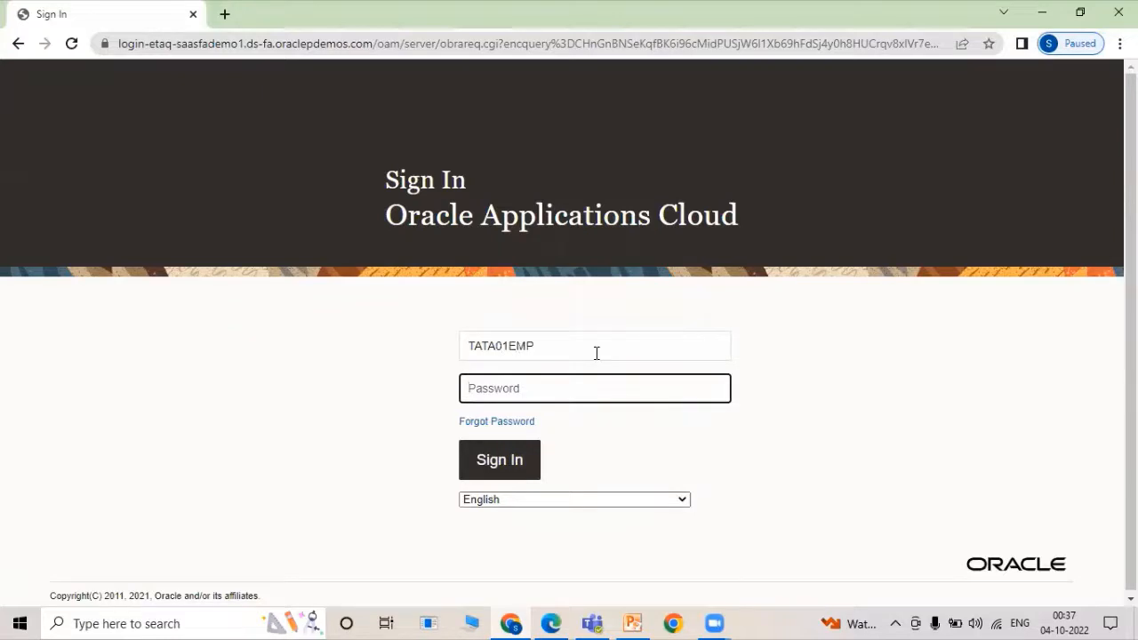
{"action": "type", "text": "W••"}
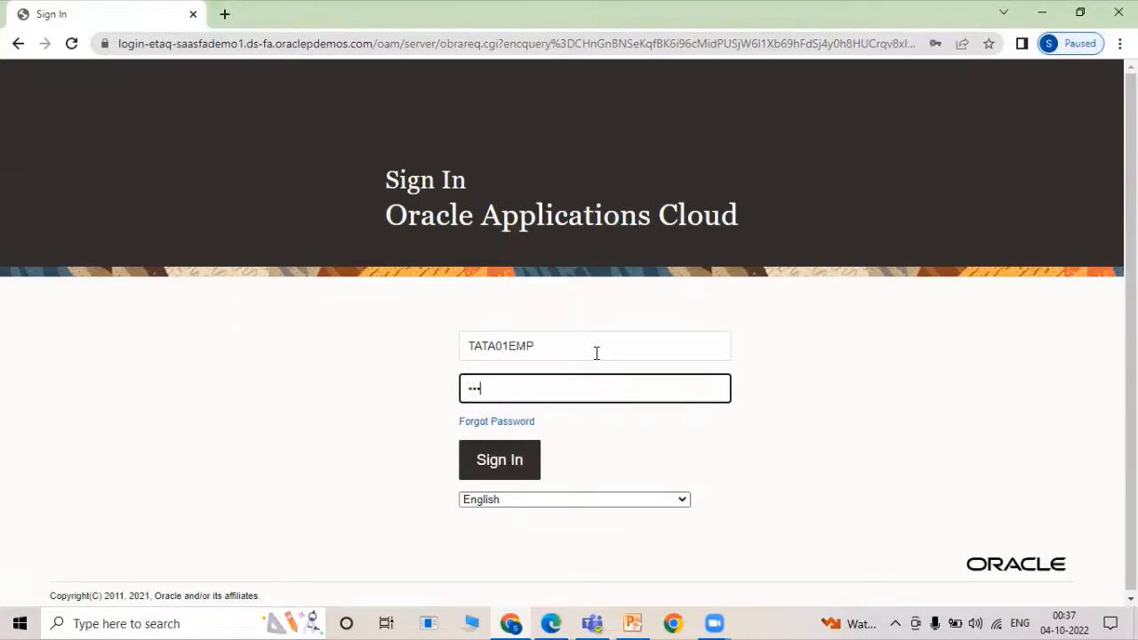
{"action": "type", "text": "••••••"}
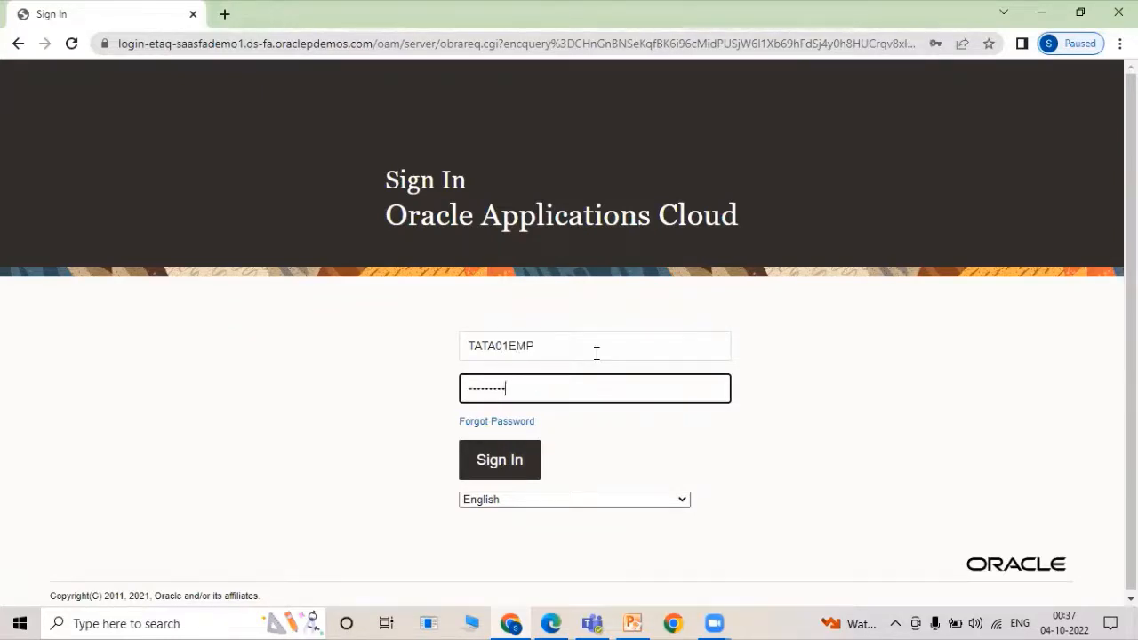
{"action": "key", "text": "Return"}
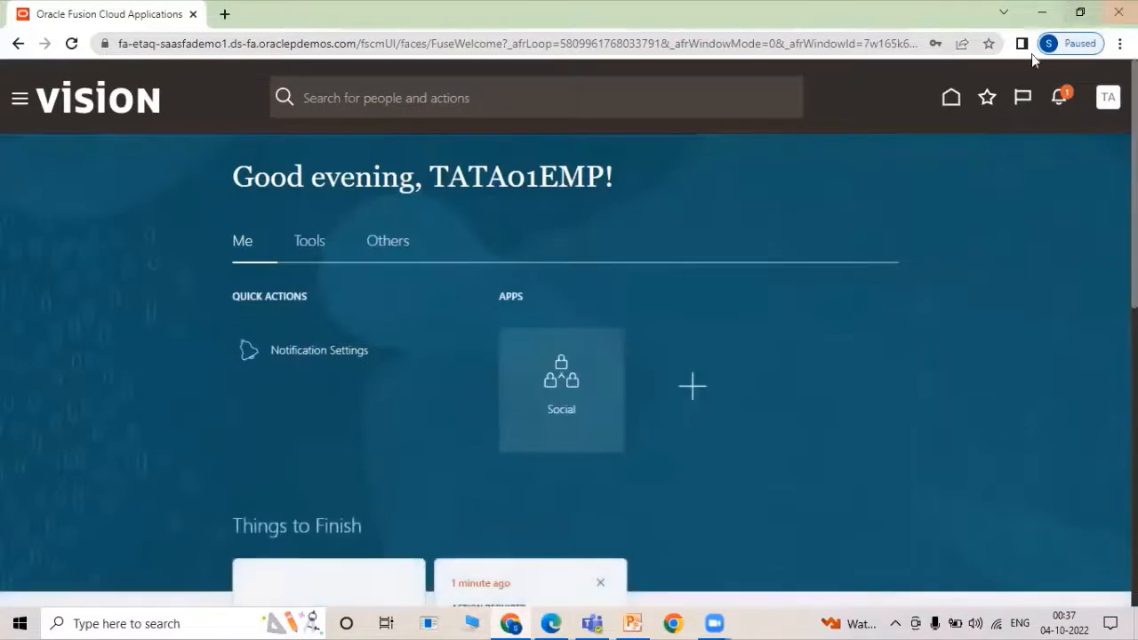
Check notifications for the pending requisition 204141 approval, then sign out of the first approver's account.
{"action": "left_click", "coordinate": [1065, 100]}
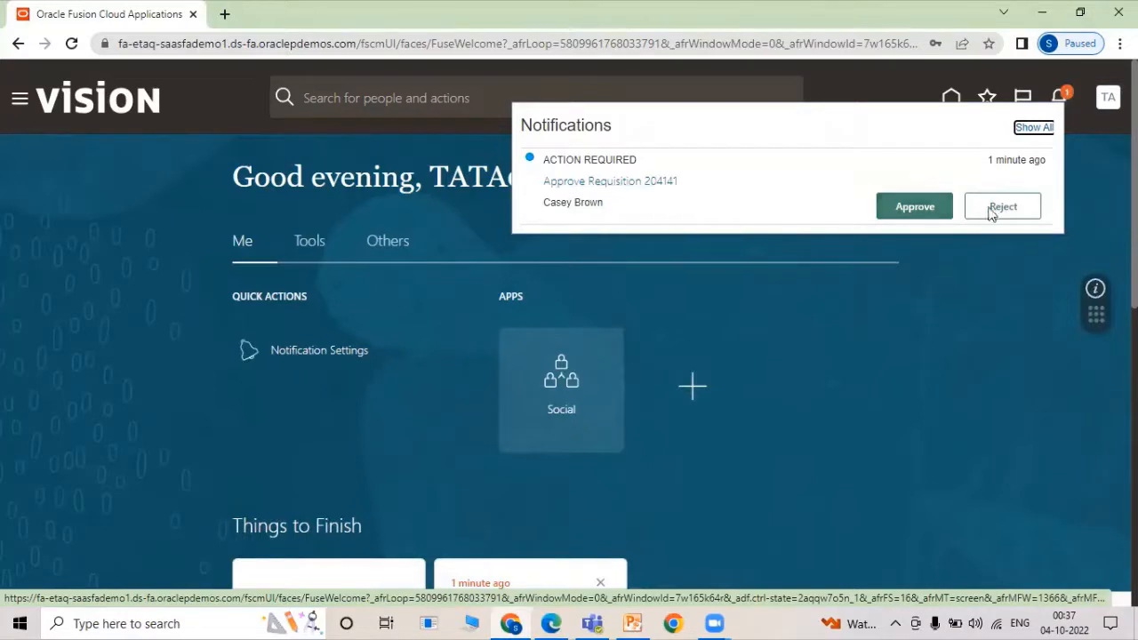
{"action": "left_click", "coordinate": [1070, 164]}
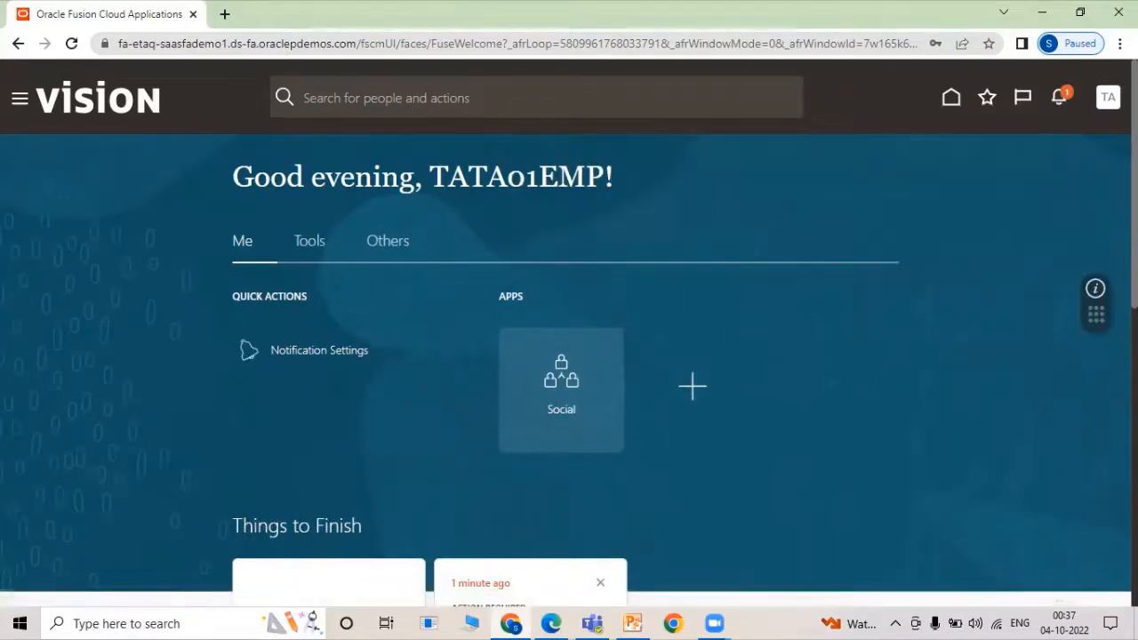
{"action": "left_click", "coordinate": [1107, 101]}
{"action": "left_click", "coordinate": [1086, 143]}
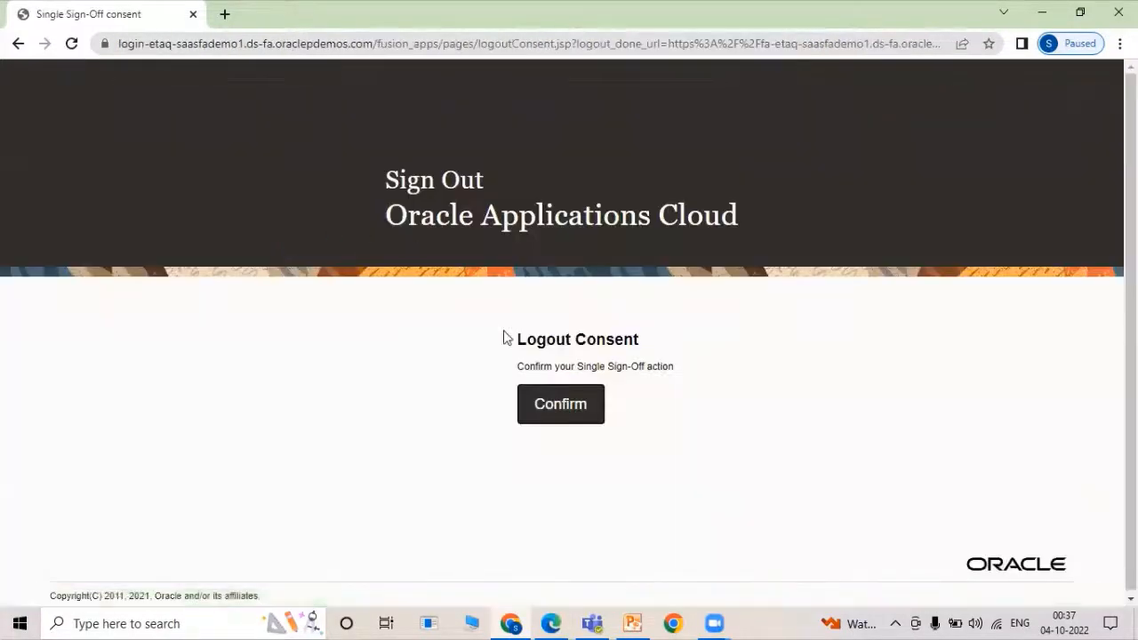
{"action": "left_click", "coordinate": [562, 402]}
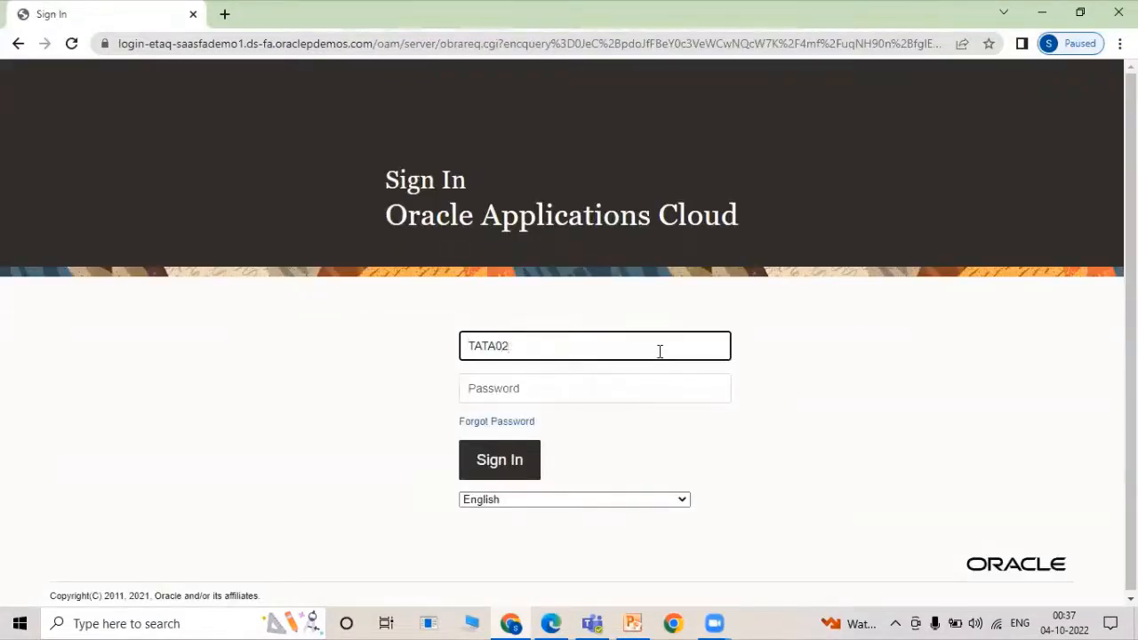
Enter the second approver's user ID and password to sign in.
{"action": "type", "text": "P"}
{"action": "key", "text": "Return"}
{"action": "type", "text": "W"}
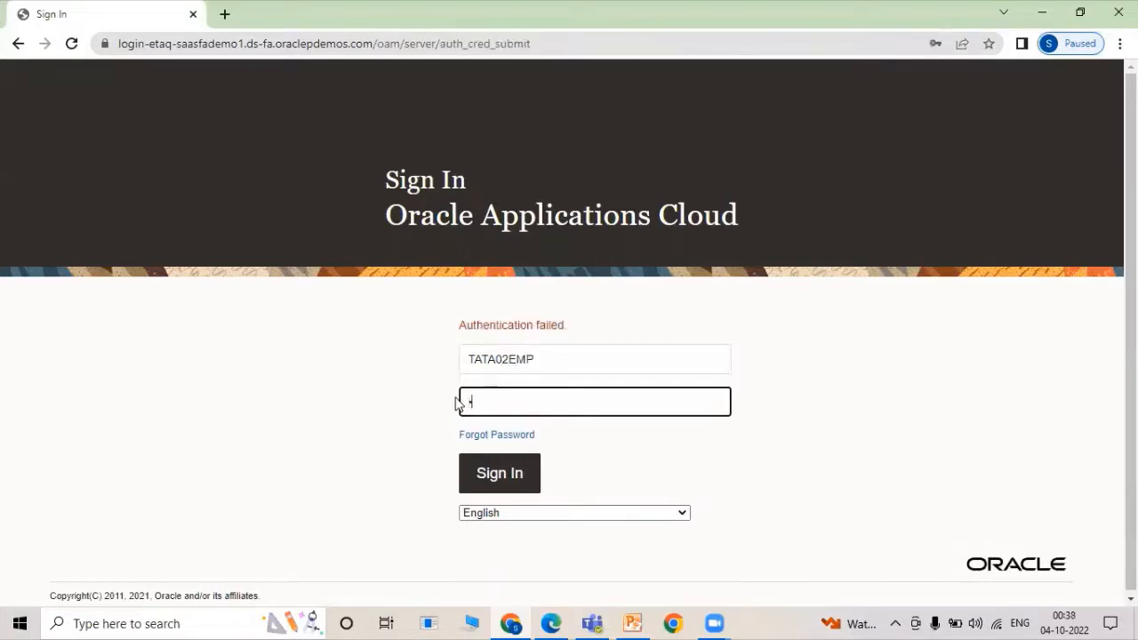
{"action": "type", "text": "••••"}
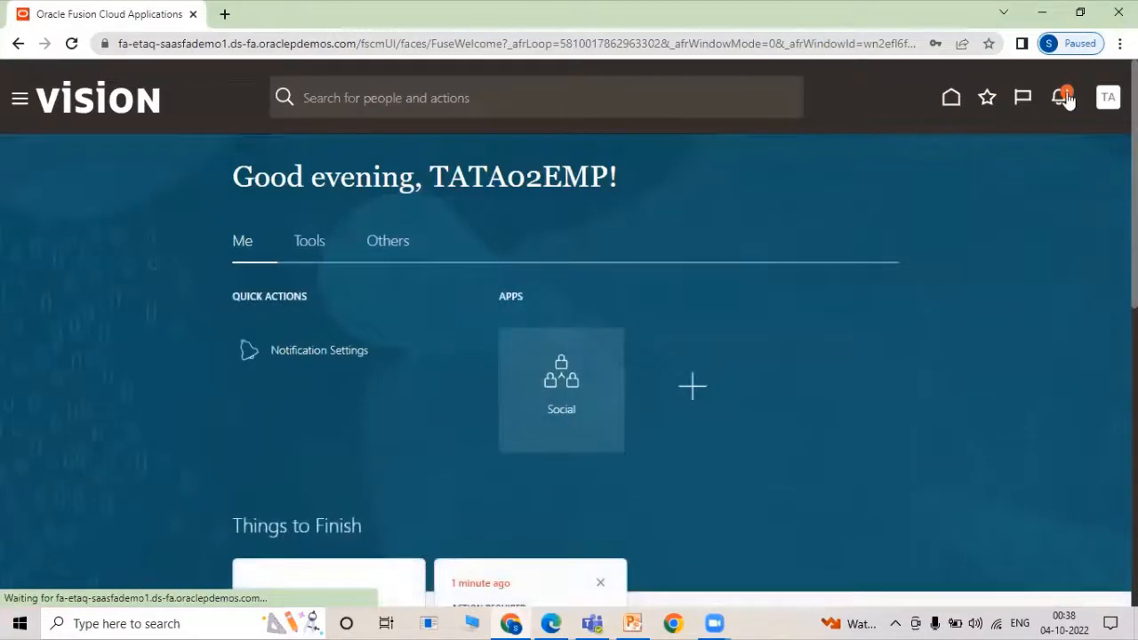
Approve requisition 204141 from notifications, then rerun the Manage Requisitions search so its status reads Approved.
{"action": "left_click", "coordinate": [1067, 101]}
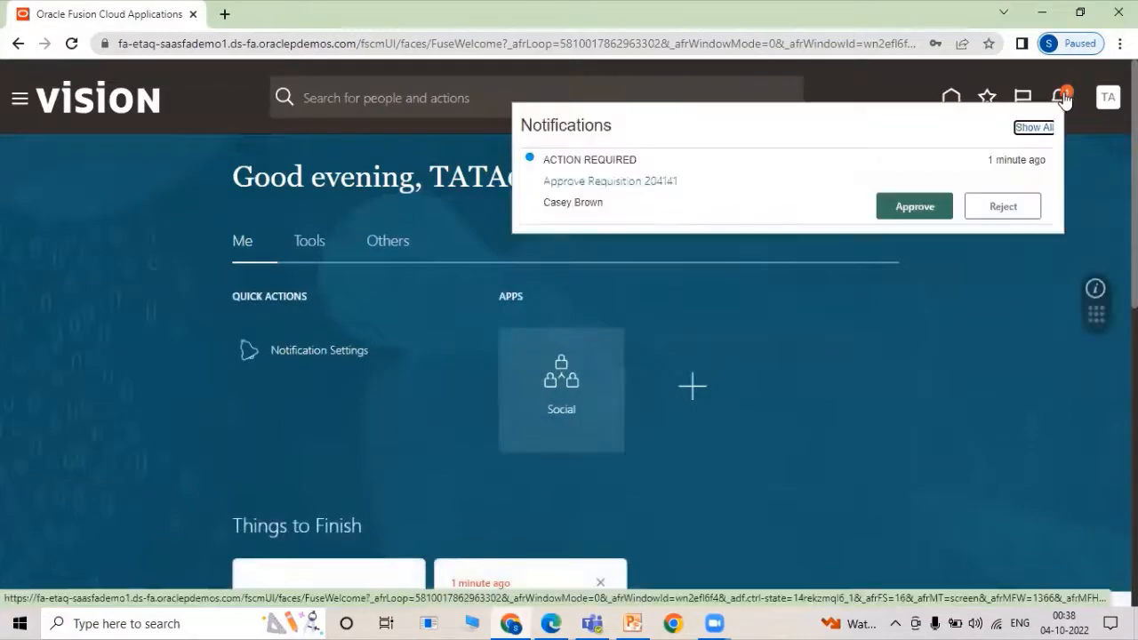
{"action": "left_click", "coordinate": [927, 208]}
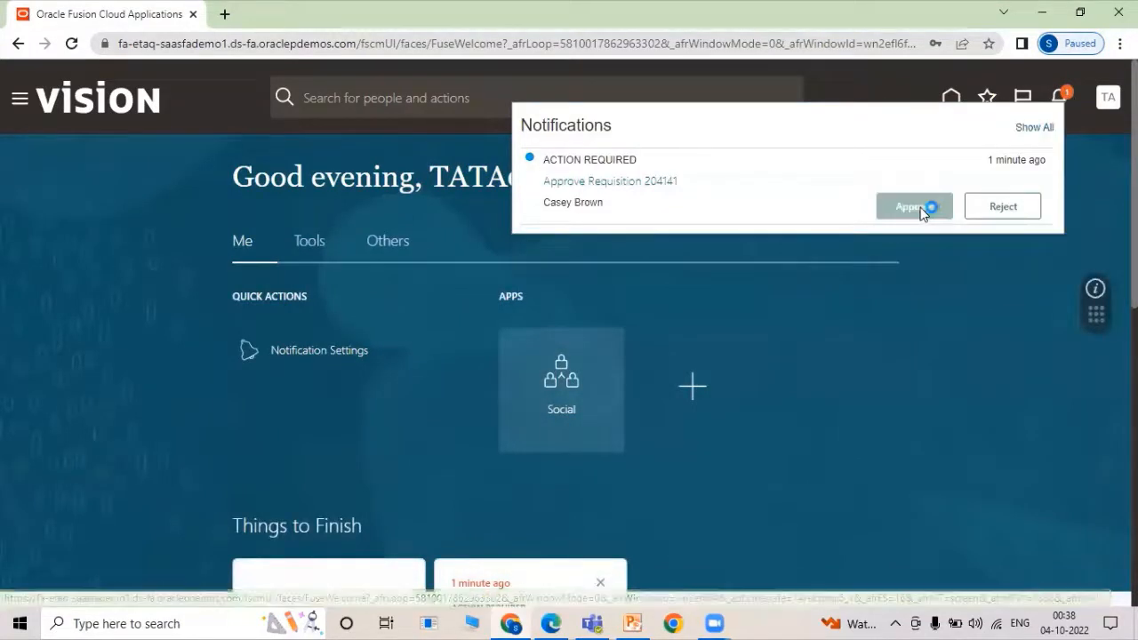
{"action": "left_click", "coordinate": [555, 623]}
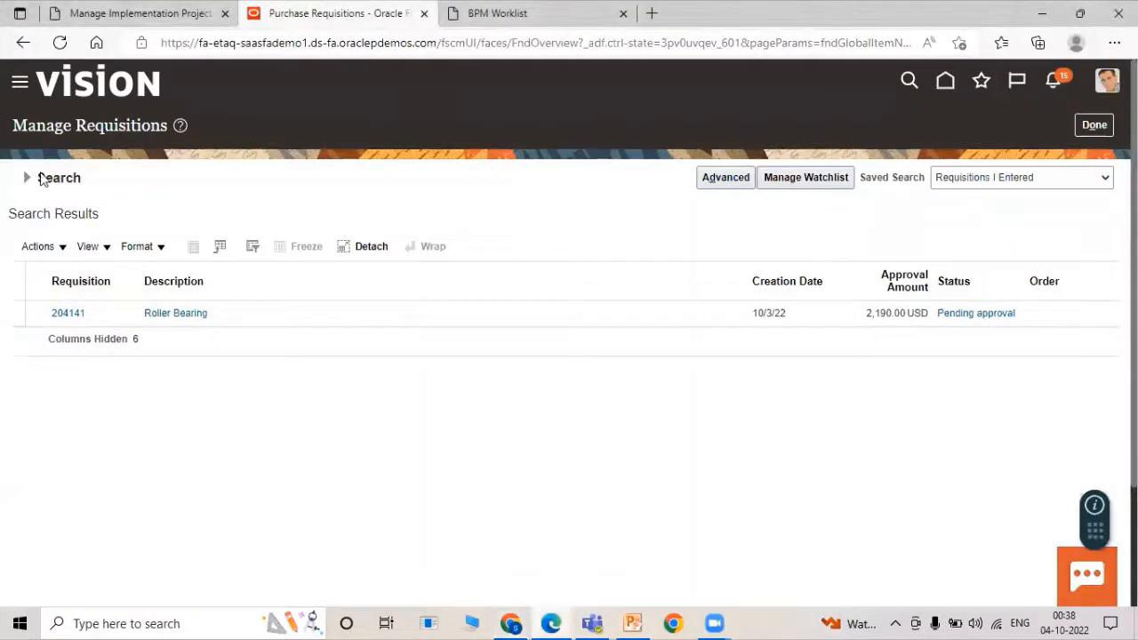
{"action": "left_click", "coordinate": [29, 179]}
{"action": "left_click", "coordinate": [1004, 417]}
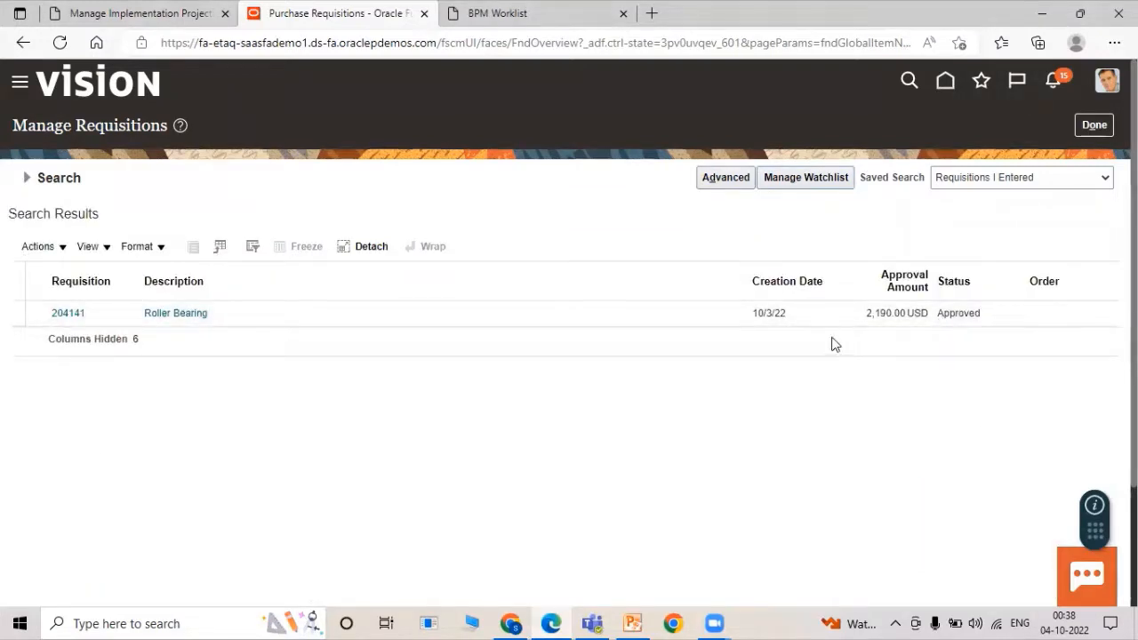
Open SCM Implementation Project for Rel13 from Manage Implementation Projects and focus its Task search field.
{"action": "left_click", "coordinate": [123, 13]}
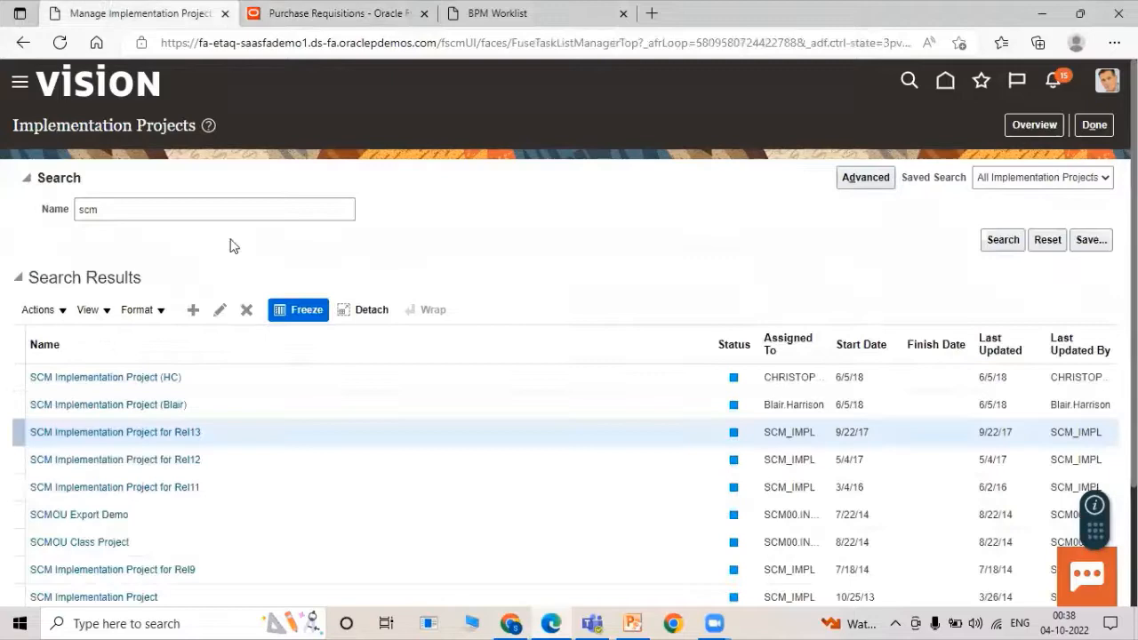
{"action": "left_click", "coordinate": [156, 434]}
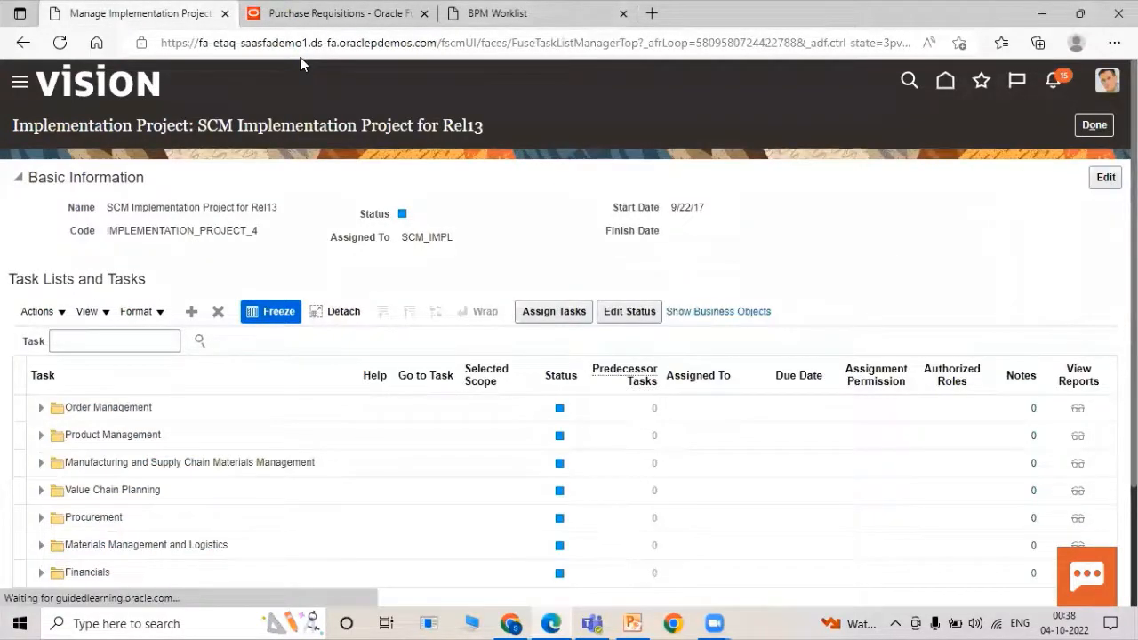
{"action": "left_click", "coordinate": [132, 341]}
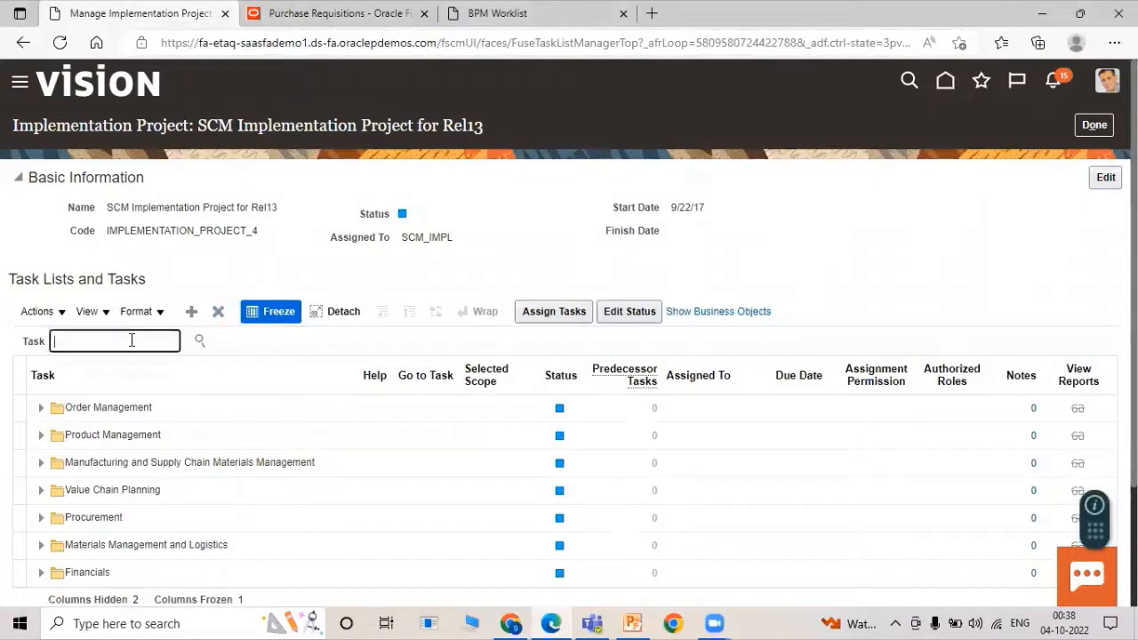
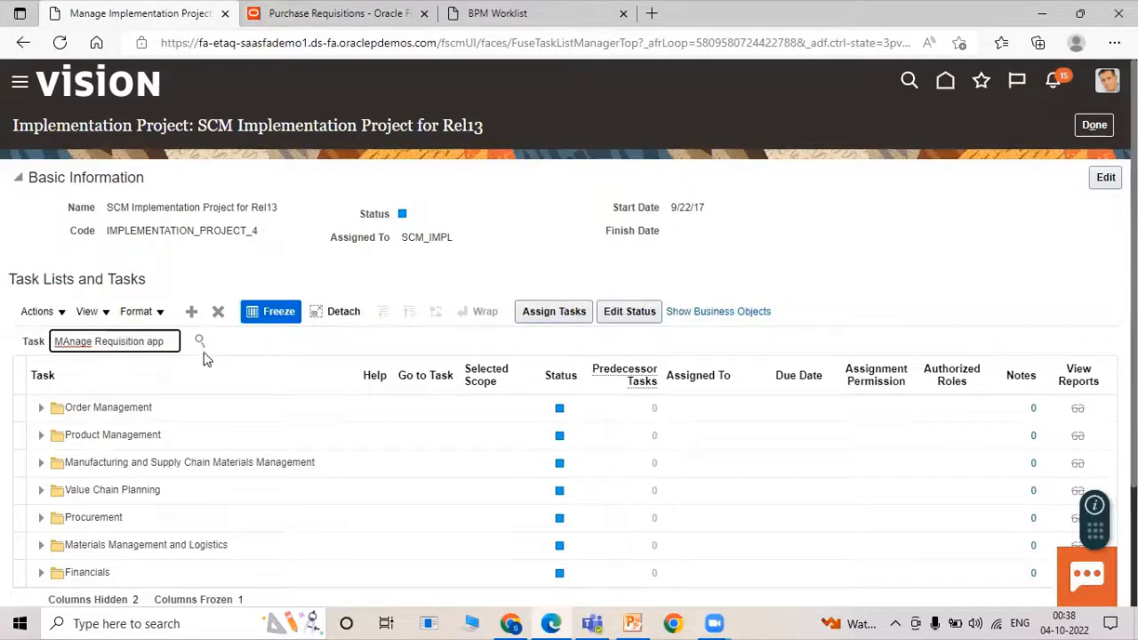
Search the project tasks for 'Manage Requisition approvals' and open the Manage Requisition Approvals task.
{"action": "left_click", "coordinate": [201, 342]}
{"action": "left_click", "coordinate": [136, 398]}
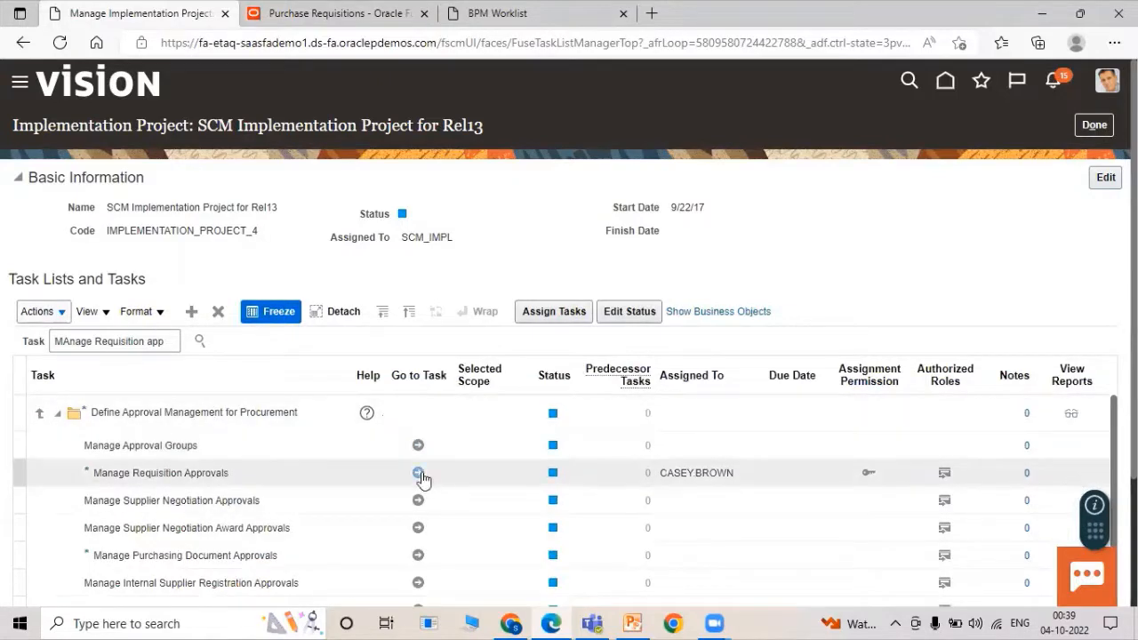
{"action": "left_click", "coordinate": [419, 472]}
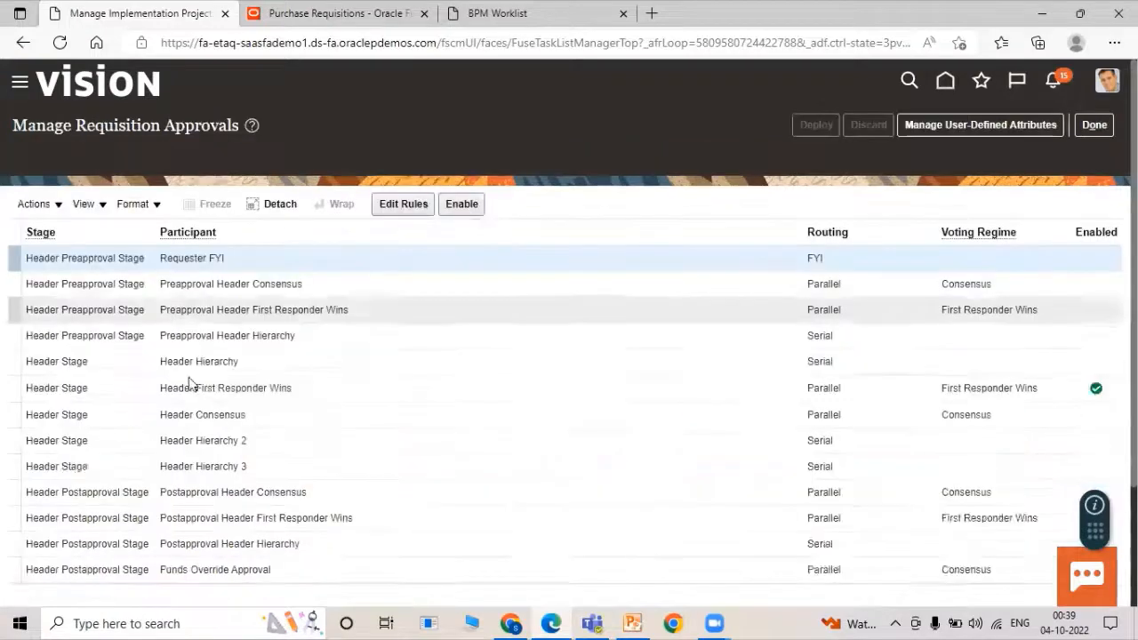
Disable Header First Responder Wins, enable Header Consensus, and open Header Consensus's approval rules.
{"action": "scroll", "coordinate": [189, 383], "scroll_direction": "down", "scroll_amount": 1}
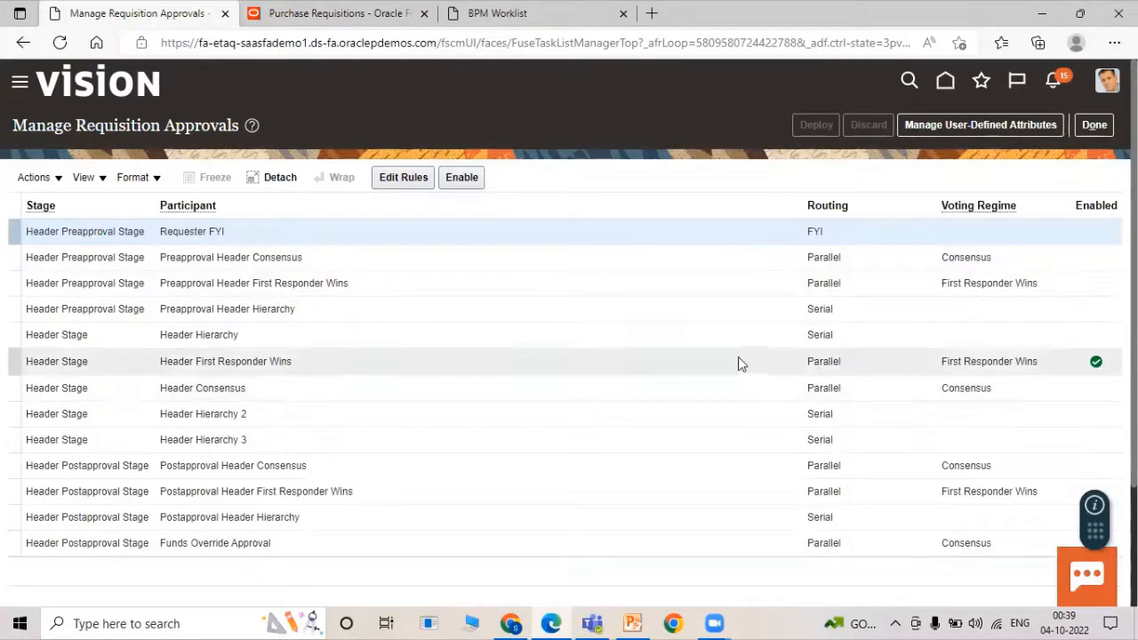
{"action": "left_click", "coordinate": [684, 364]}
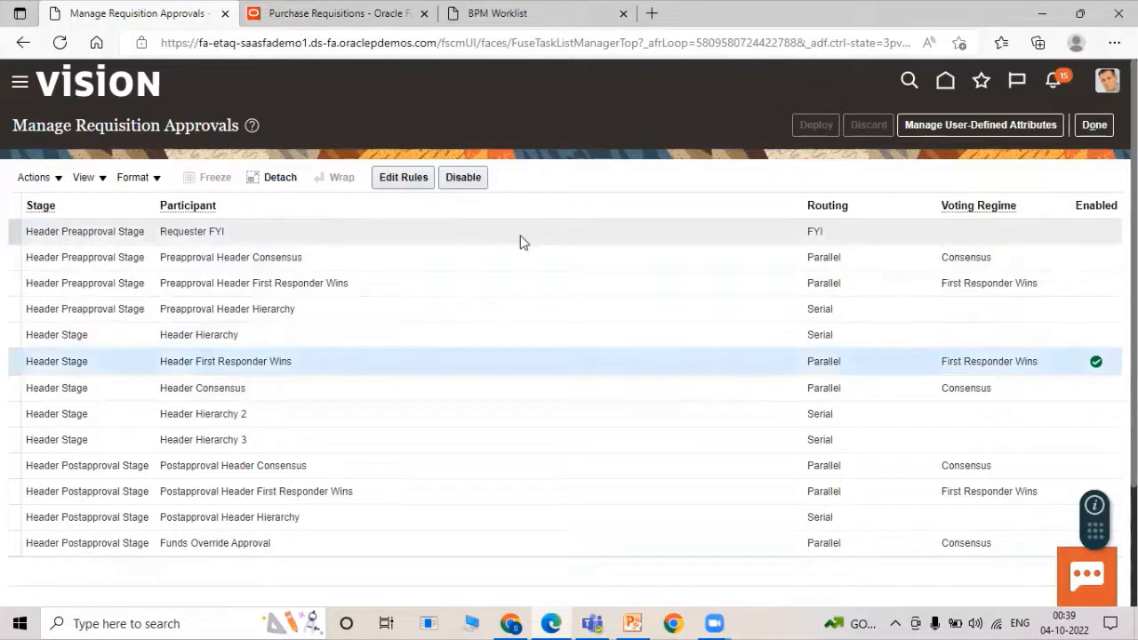
{"action": "left_click", "coordinate": [485, 177]}
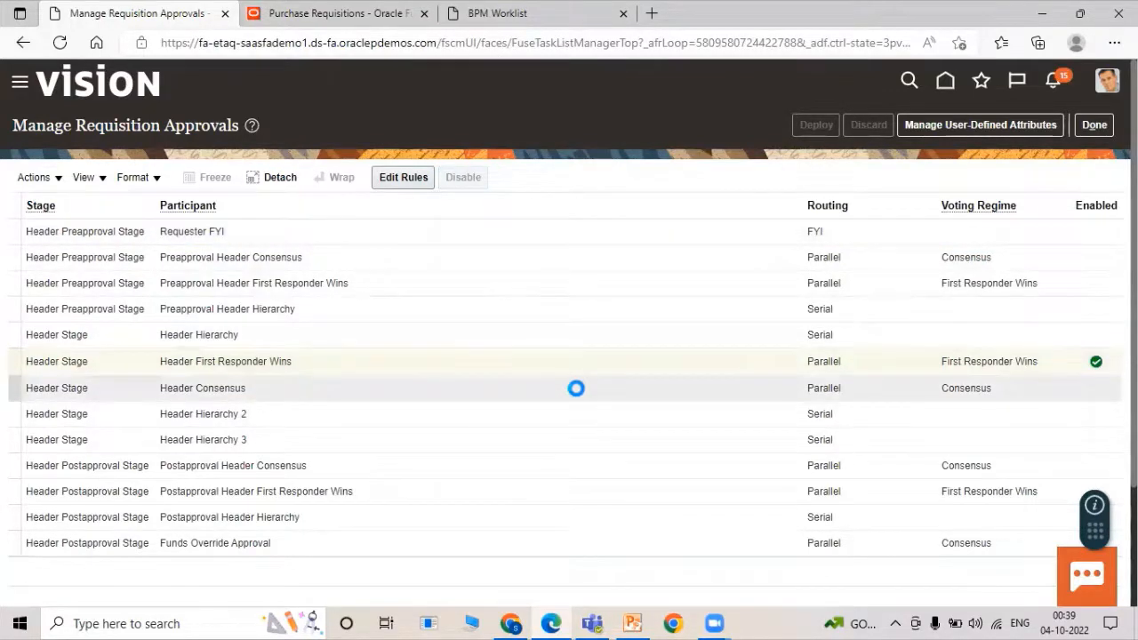
{"action": "left_click", "coordinate": [551, 391]}
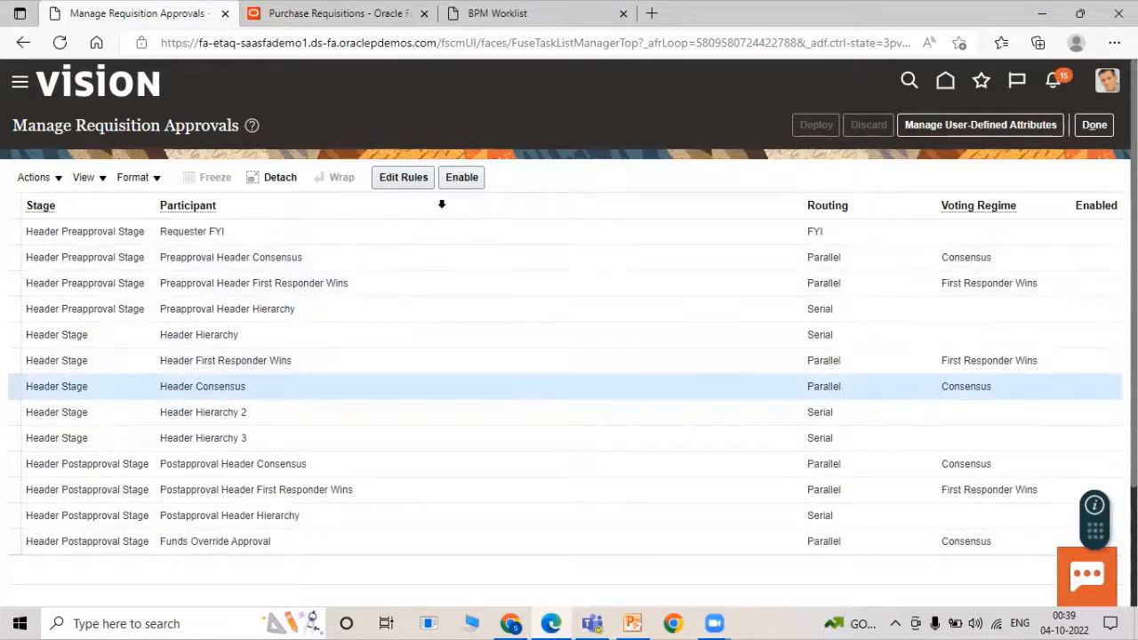
{"action": "left_click", "coordinate": [464, 181]}
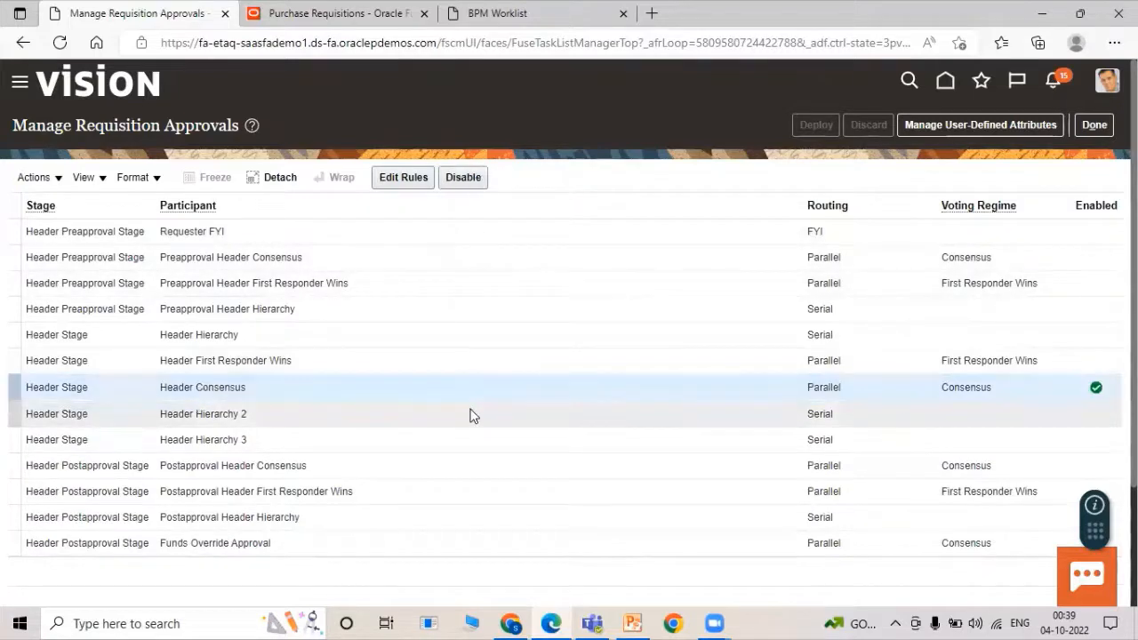
{"action": "left_click", "coordinate": [402, 179]}
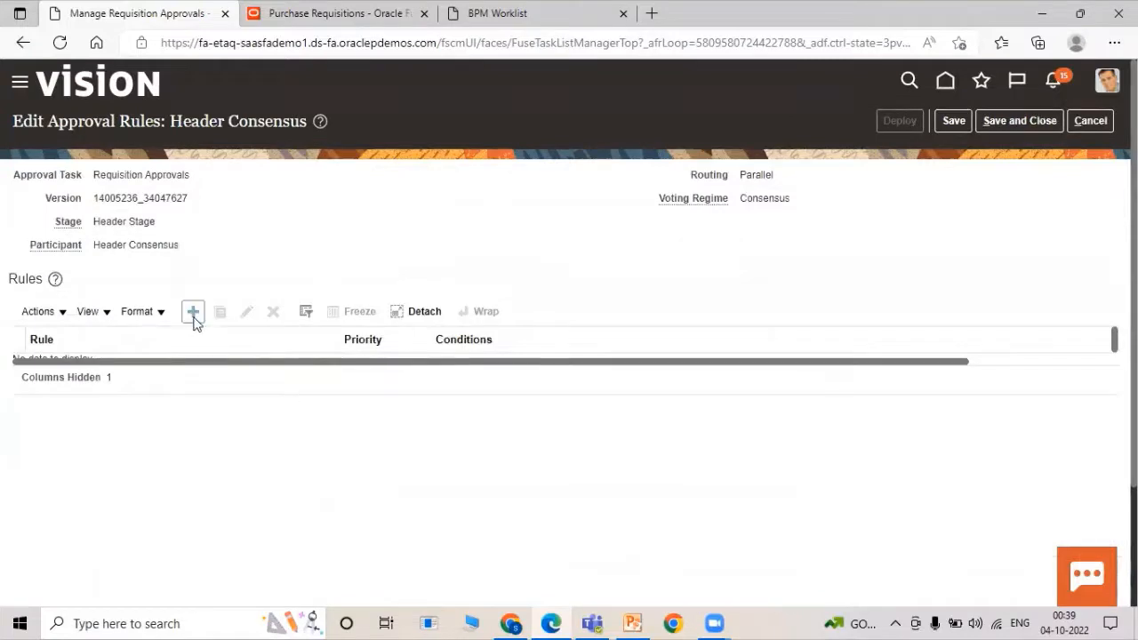
Create a new approval rule named 'TATA Header Consensus'.
{"action": "left_click", "coordinate": [194, 317]}
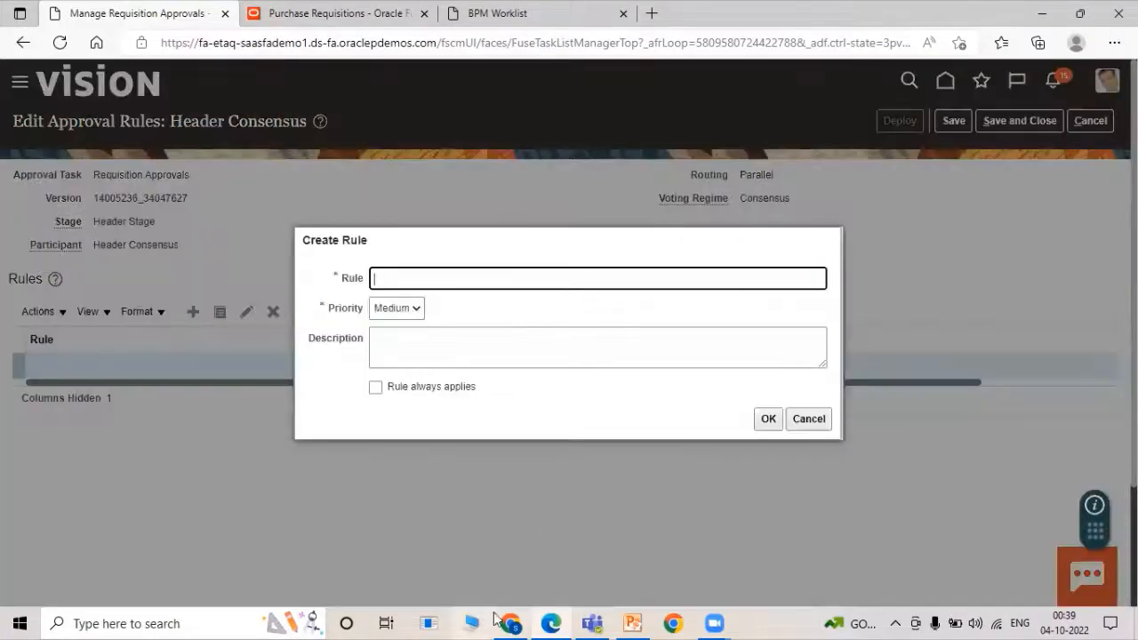
{"action": "type", "text": "TATA Header Consensus"}
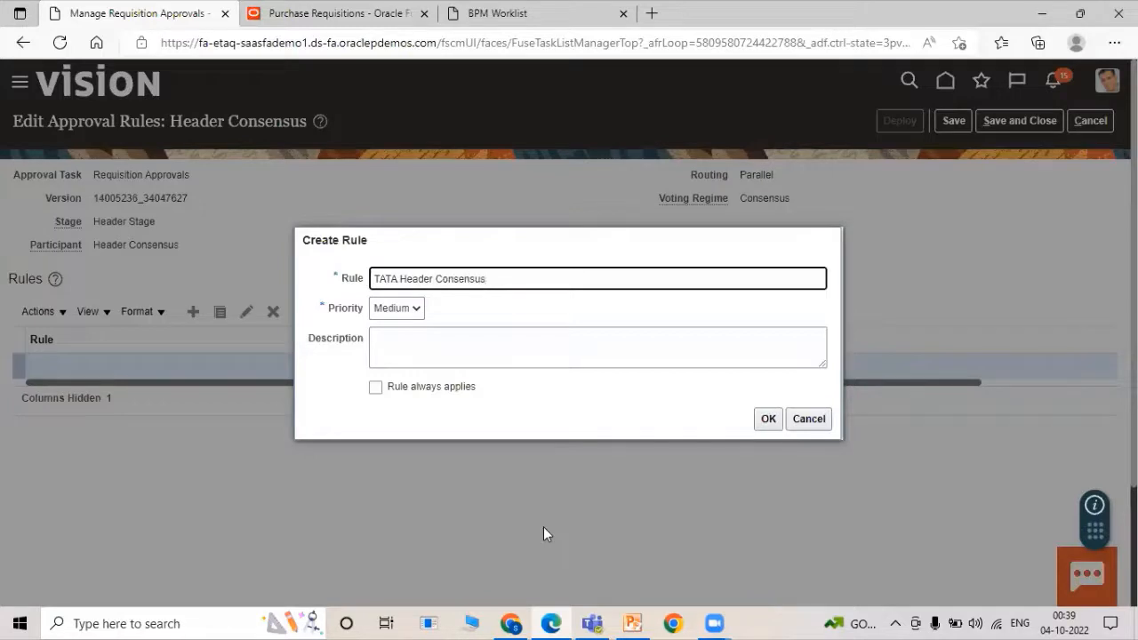
{"action": "left_click", "coordinate": [772, 427]}
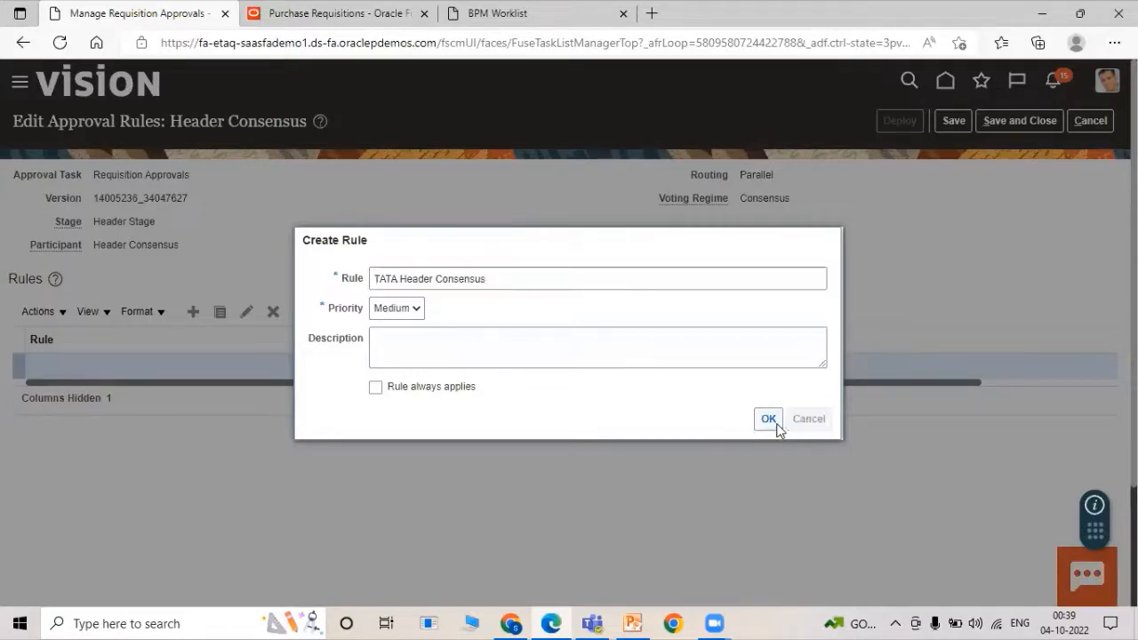
Add the condition Requisitioning BU Equals US1 Business Unit to the rule.
{"action": "scroll", "coordinate": [255, 404], "scroll_direction": "down", "scroll_amount": 1}
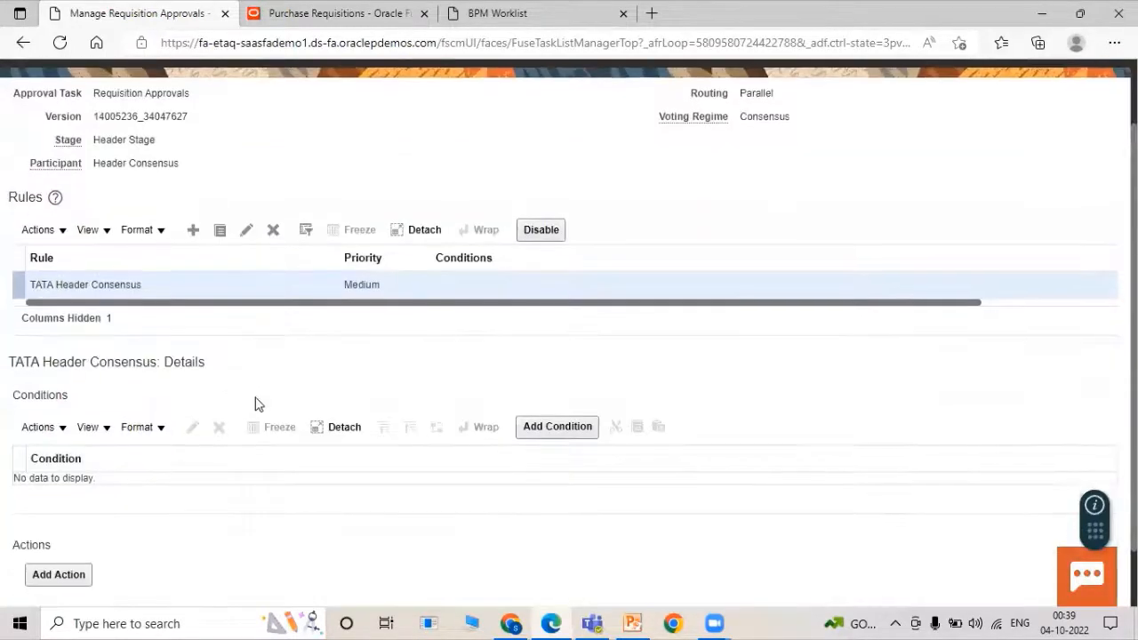
{"action": "left_click", "coordinate": [546, 426]}
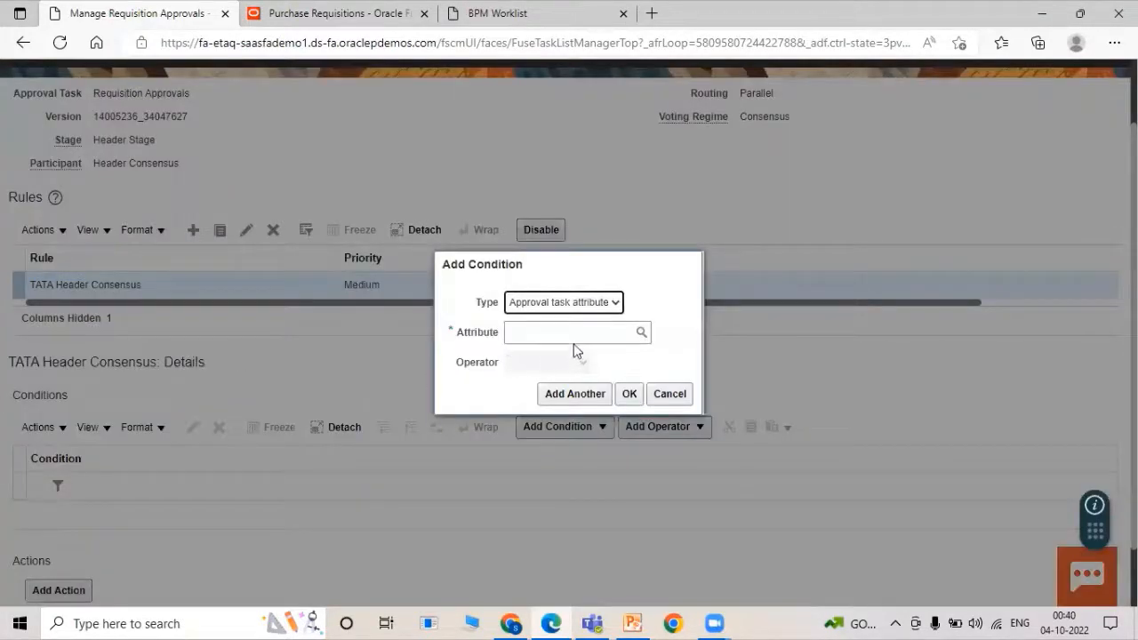
{"action": "left_click", "coordinate": [577, 334]}
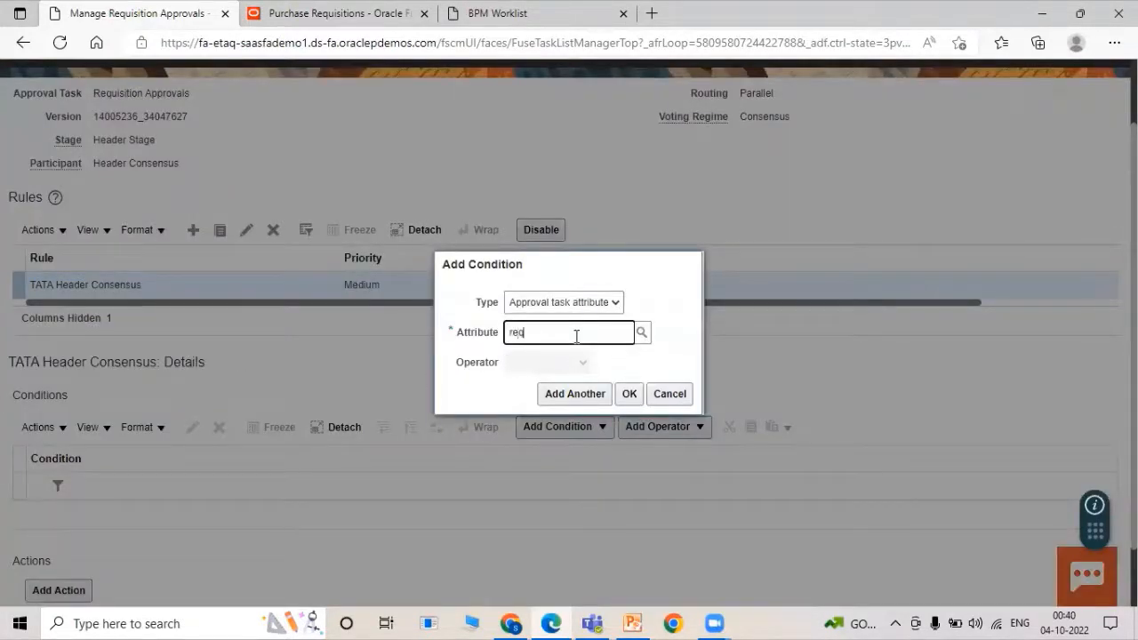
{"action": "type", "text": "requisi"}
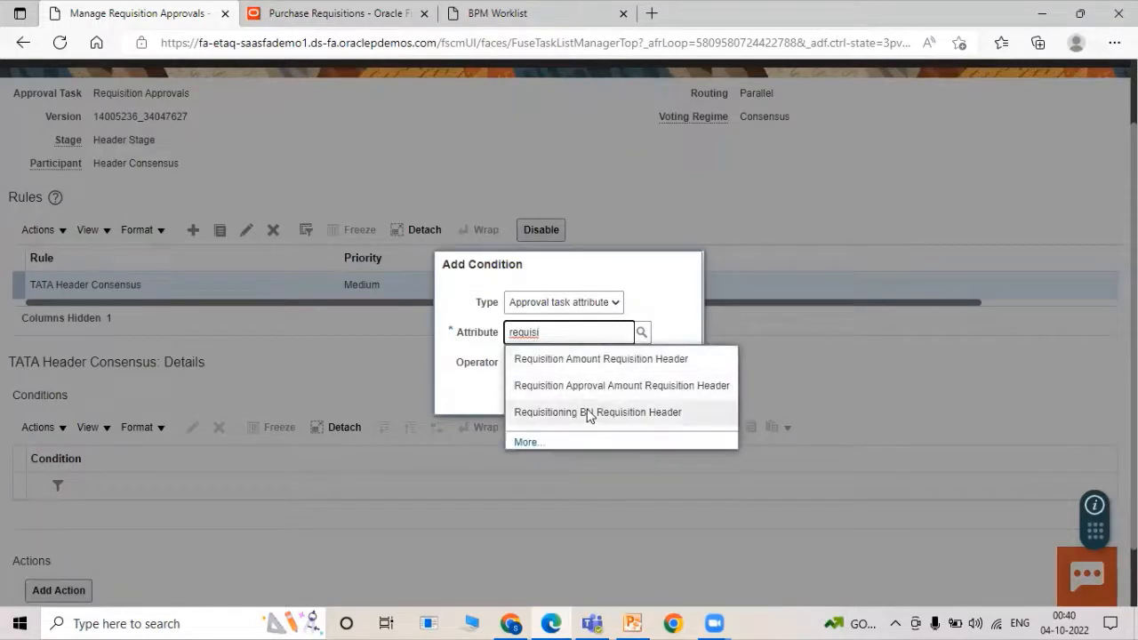
{"action": "left_click", "coordinate": [586, 412]}
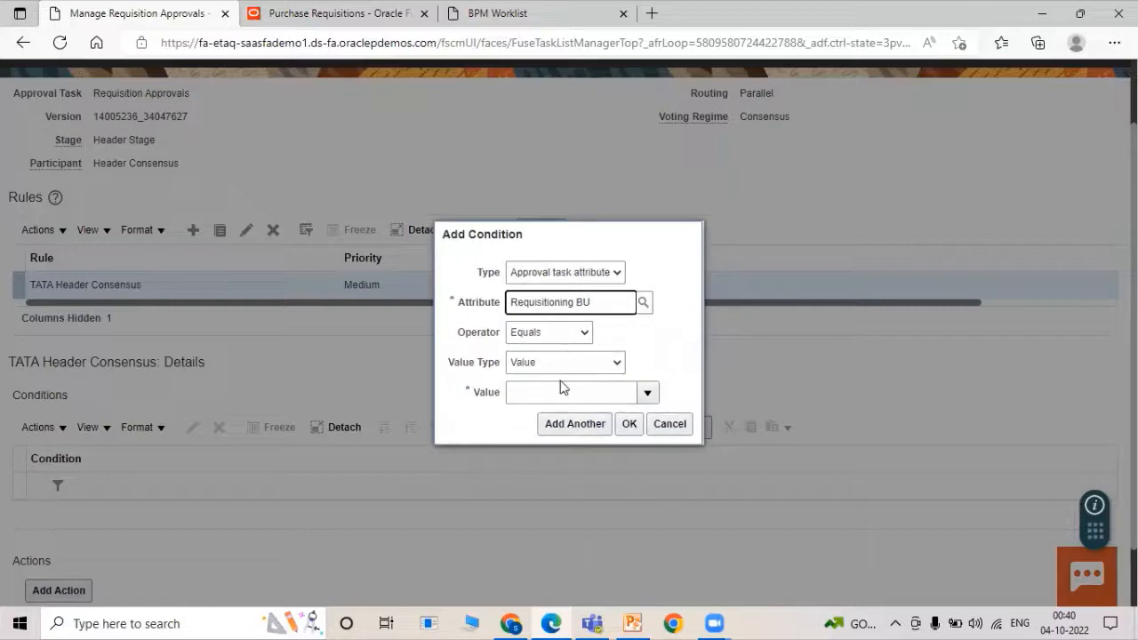
{"action": "left_click", "coordinate": [532, 391]}
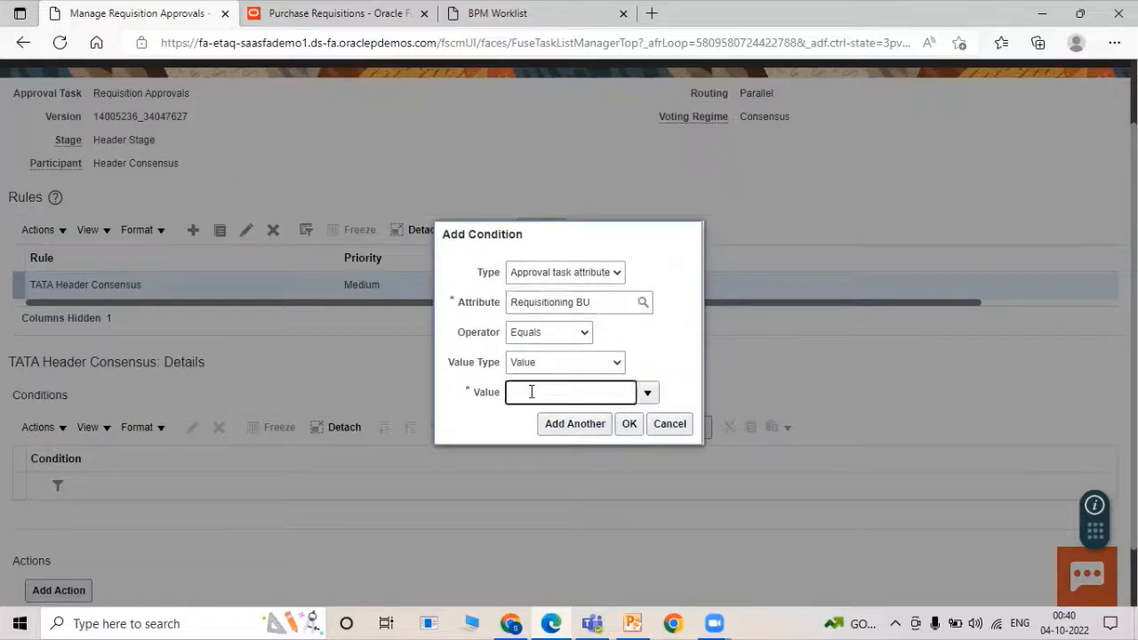
{"action": "type", "text": "US1"}
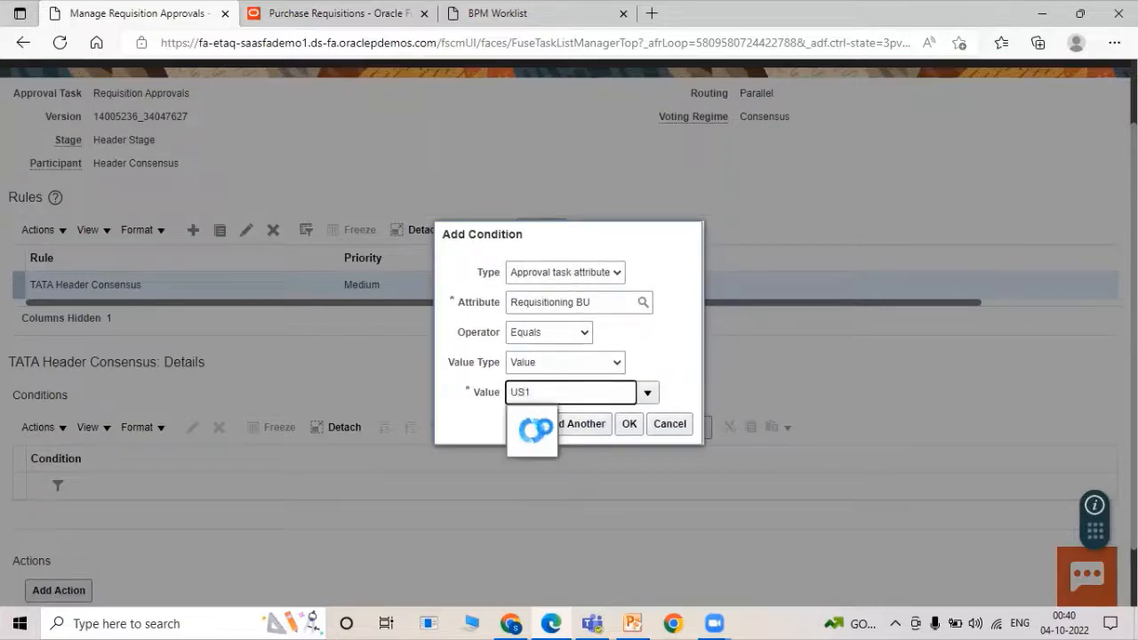
{"action": "left_click", "coordinate": [553, 424]}
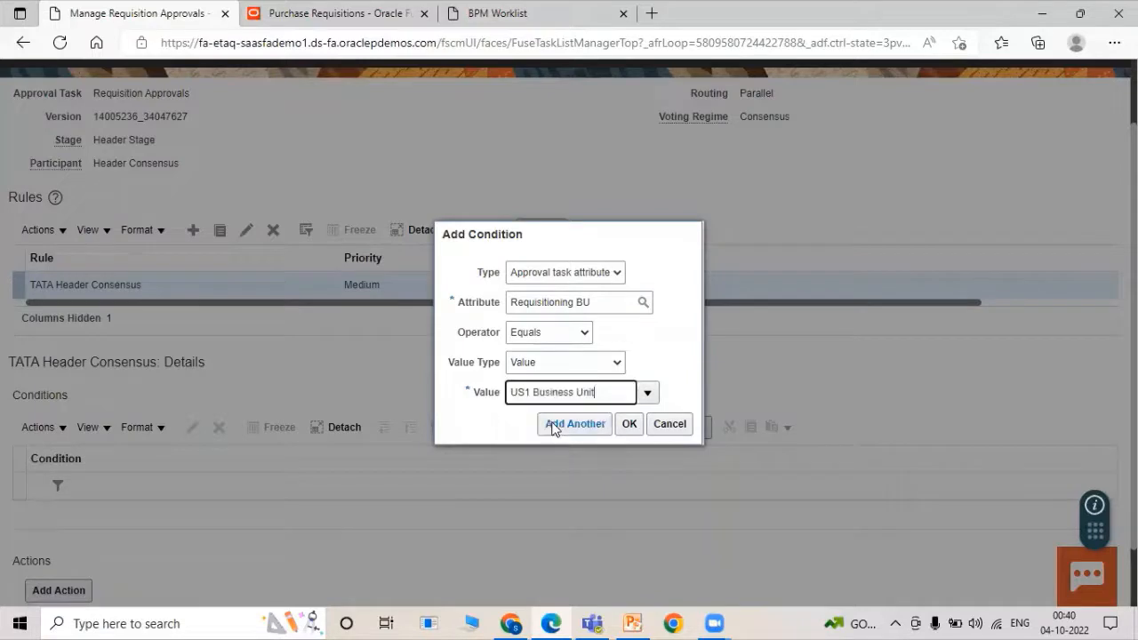
{"action": "left_click", "coordinate": [626, 424]}
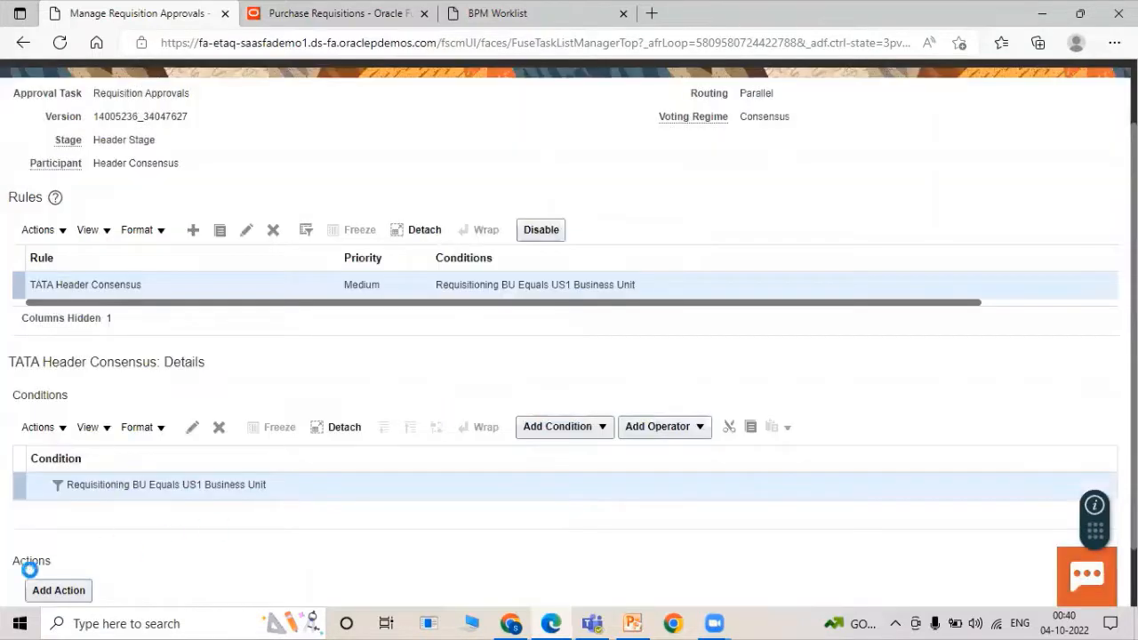
Add an Approval required action routed to the TATA EMP SERIAL approval group.
{"action": "scroll", "coordinate": [114, 539], "scroll_direction": "down", "scroll_amount": 1}
{"action": "left_click", "coordinate": [62, 520]}
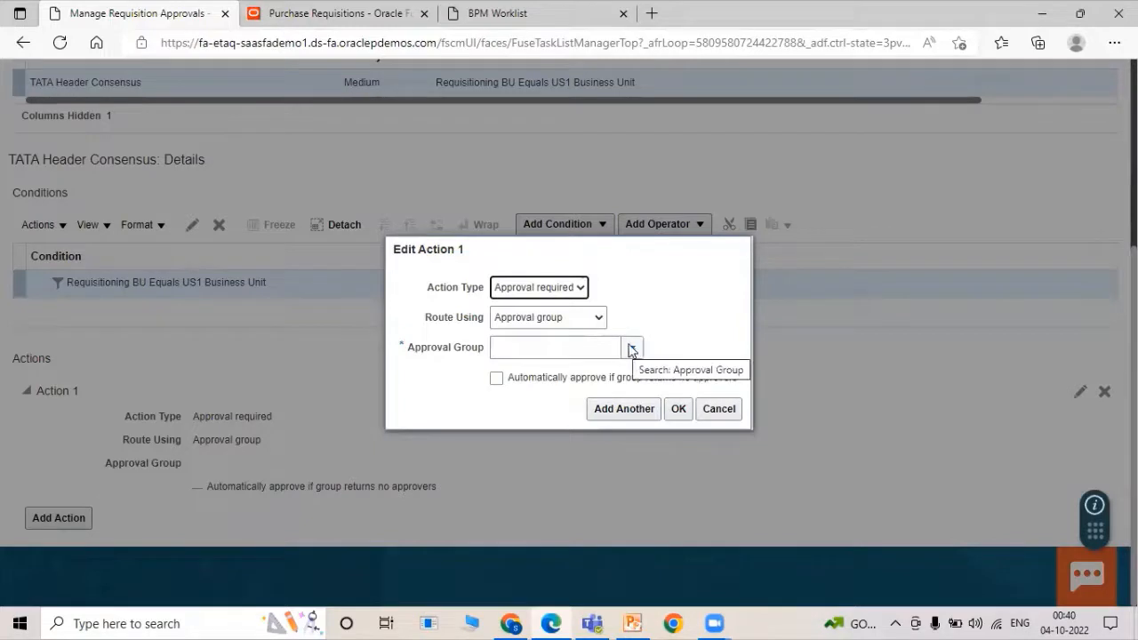
{"action": "left_click", "coordinate": [600, 351]}
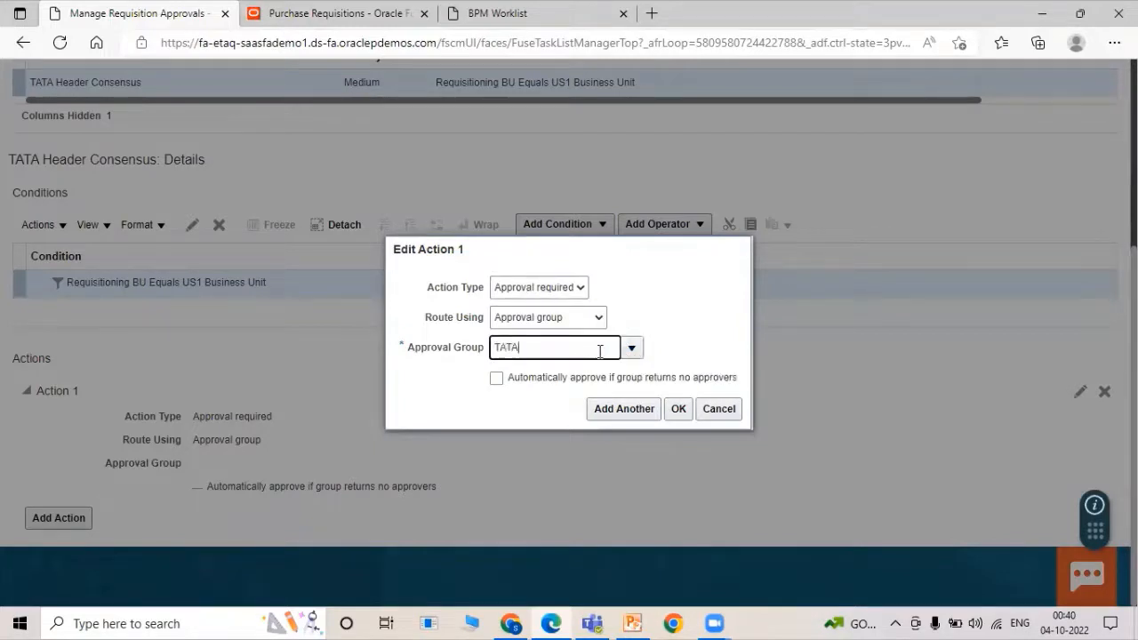
{"action": "type", "text": "TATA"}
{"action": "left_click", "coordinate": [598, 383]}
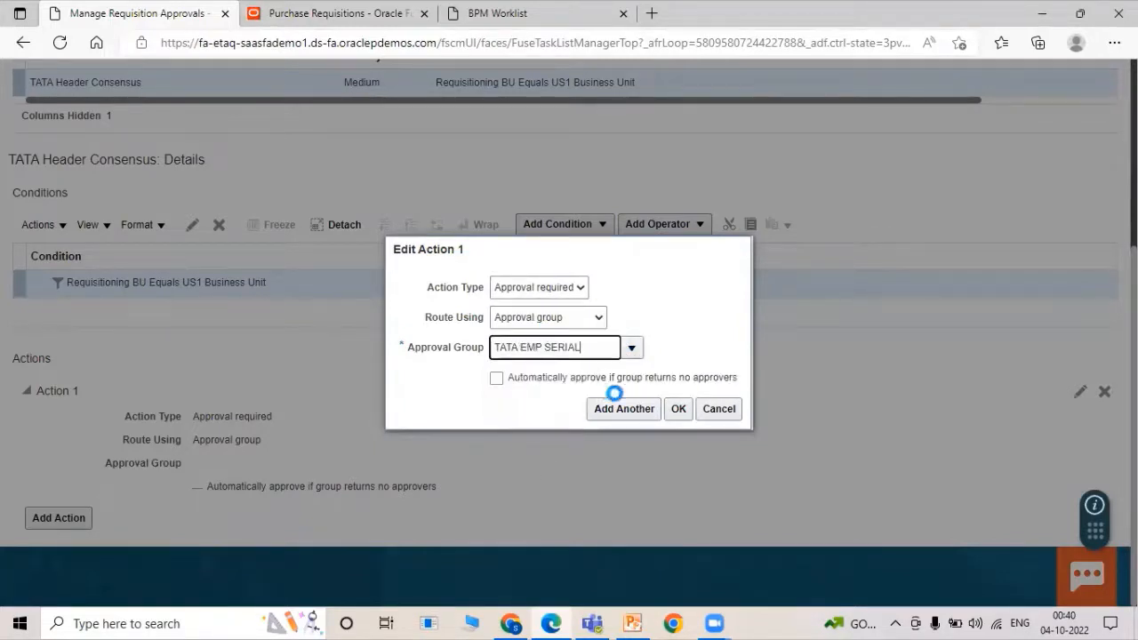
{"action": "left_click", "coordinate": [679, 408]}
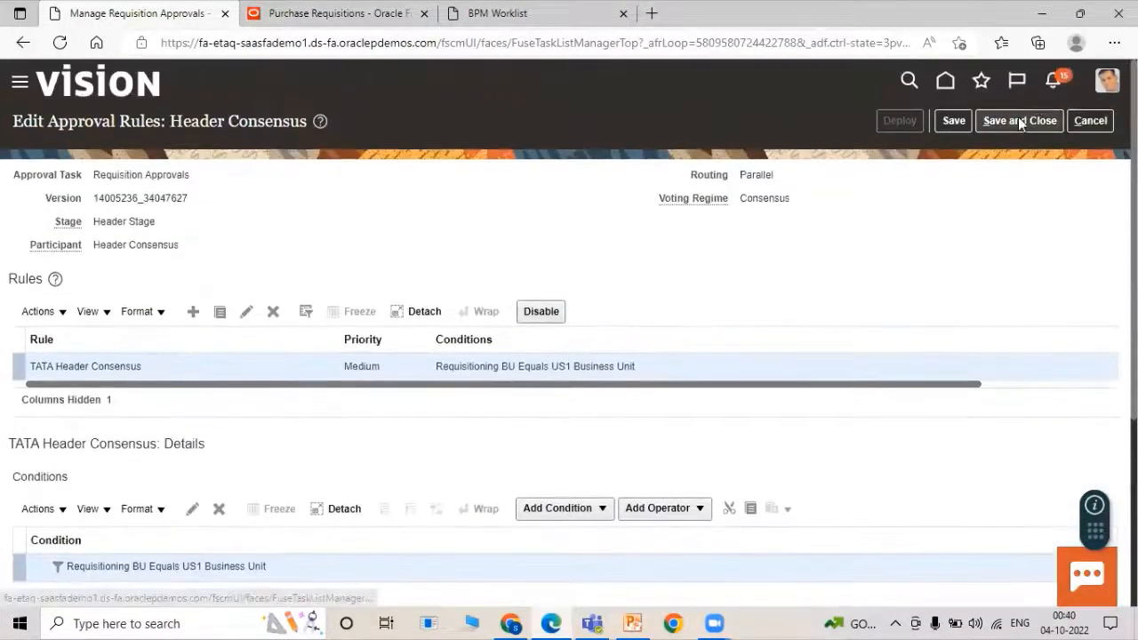
Save and deploy the Header Consensus rules, then return to the Manage Requisitions tab.
{"action": "left_click", "coordinate": [1021, 122]}
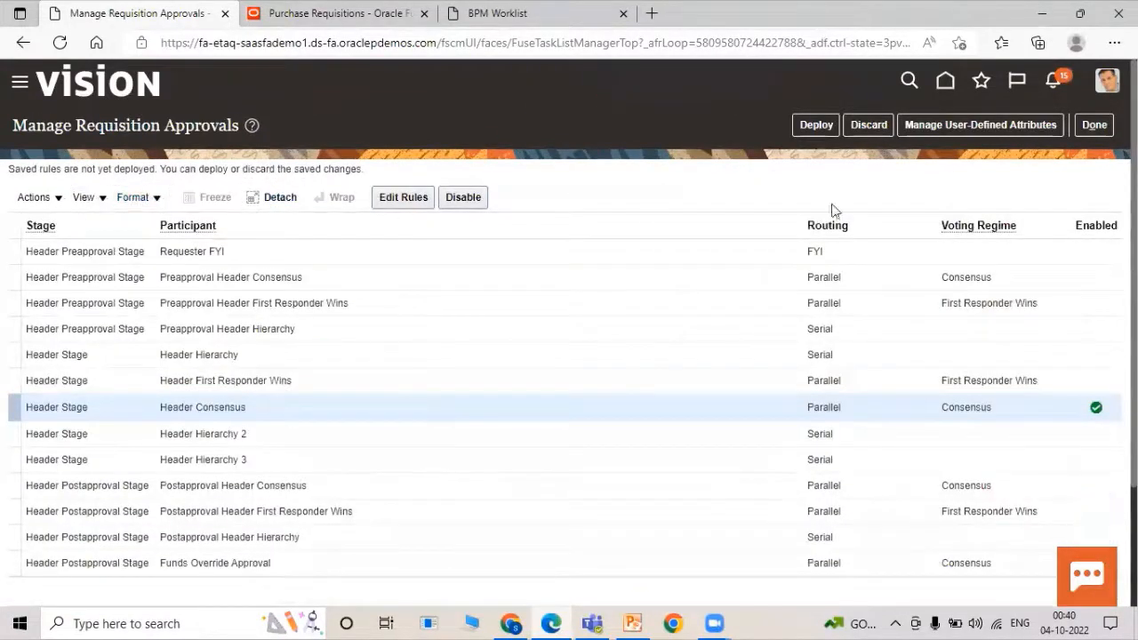
{"action": "left_click", "coordinate": [804, 127]}
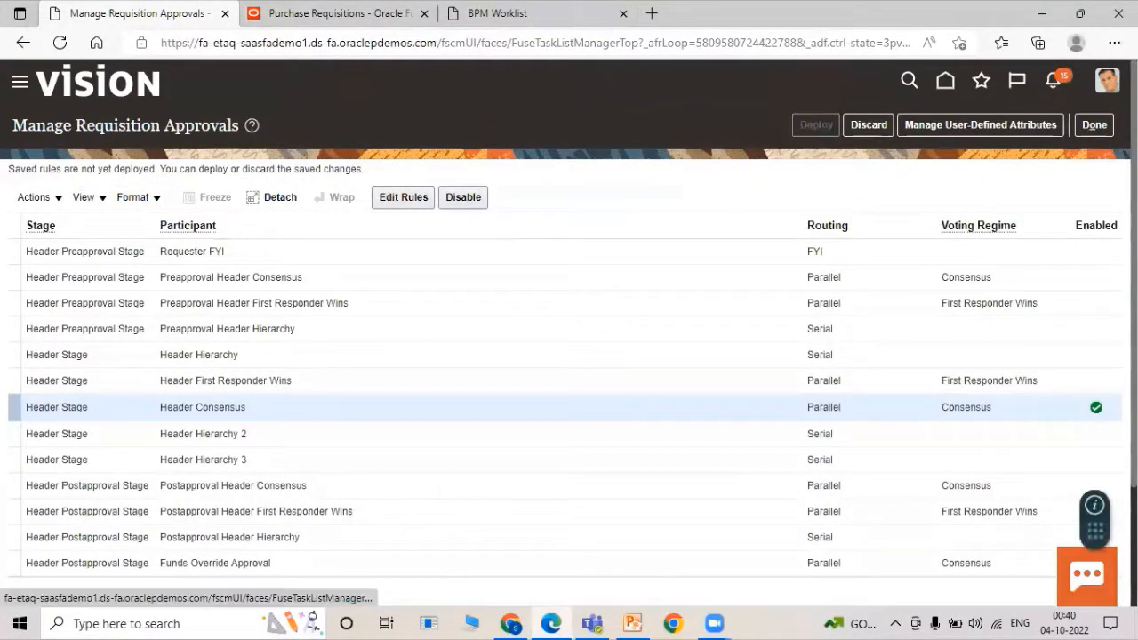
{"action": "left_click", "coordinate": [1107, 130]}
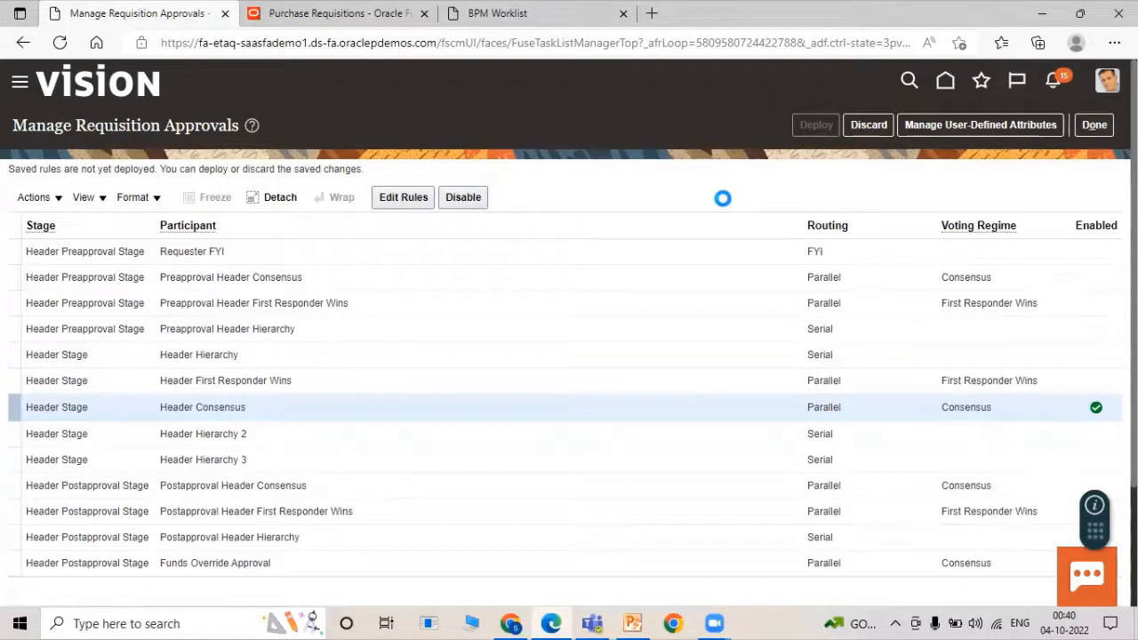
{"action": "left_click", "coordinate": [617, 228]}
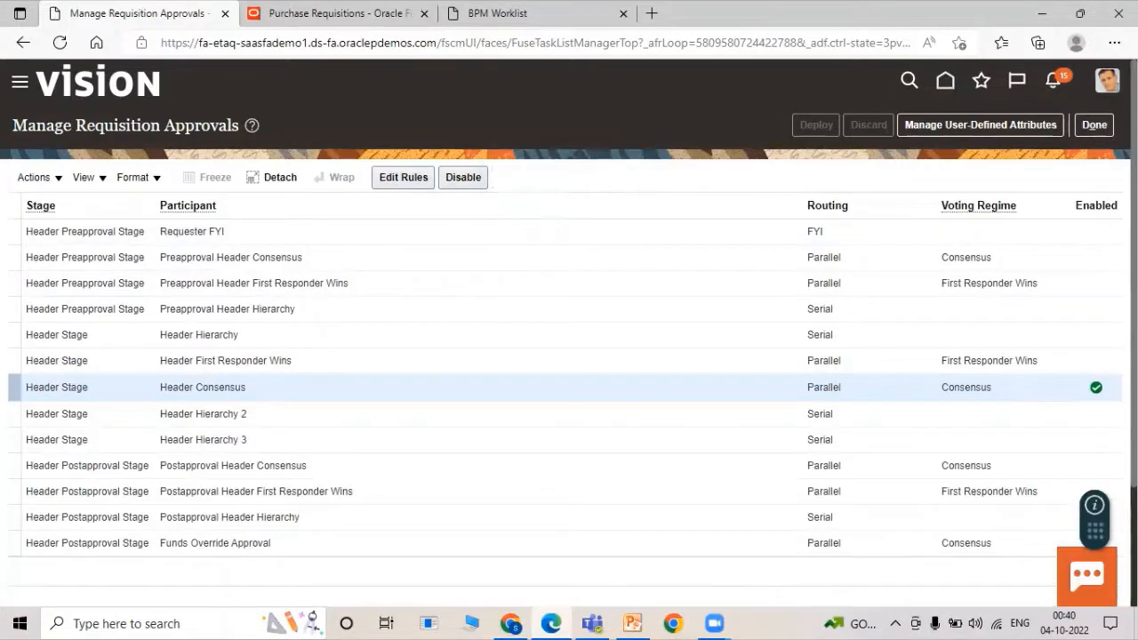
{"action": "left_click", "coordinate": [1095, 125]}
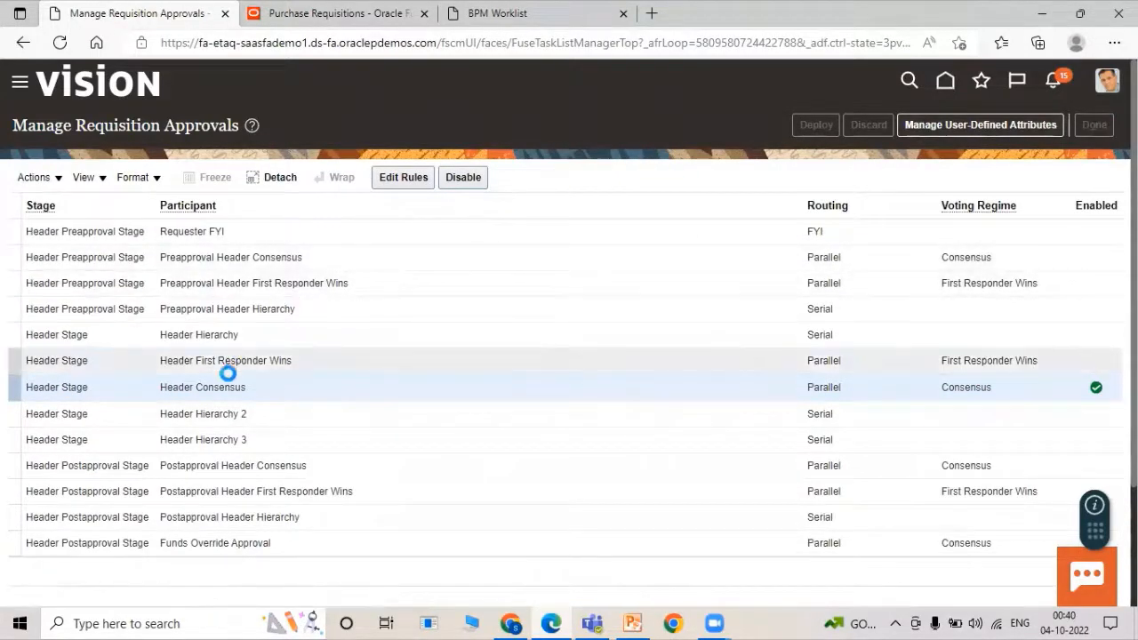
{"action": "left_click", "coordinate": [290, 18]}
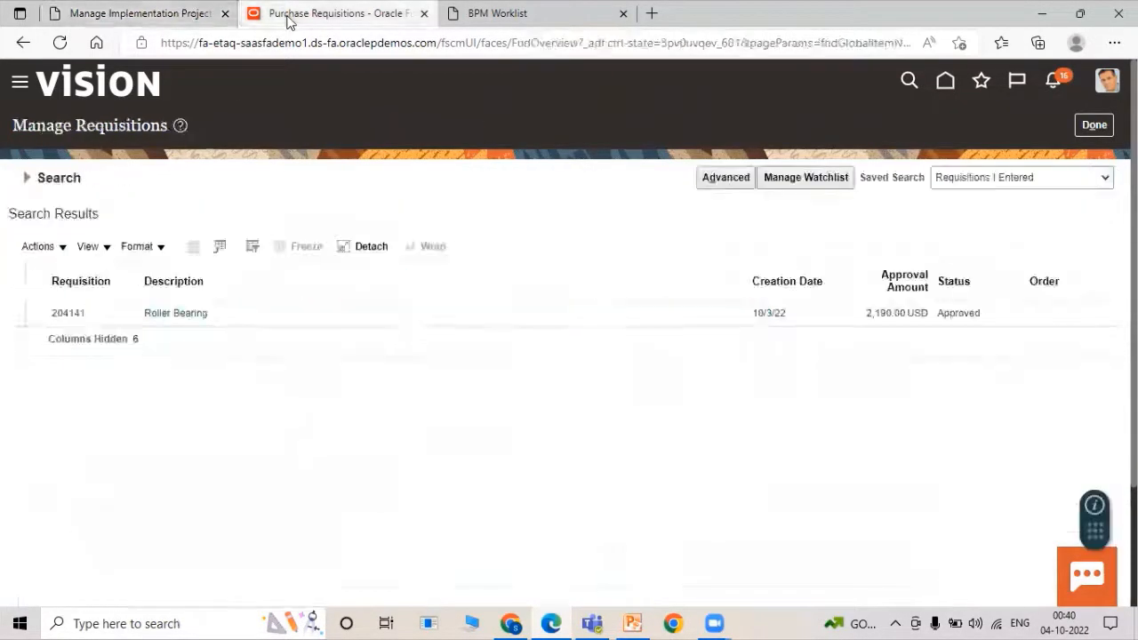
Go to Purchase Requisitions, start Enter Requisition Line, and verify Header Consensus remains enabled.
{"action": "left_click", "coordinate": [24, 85]}
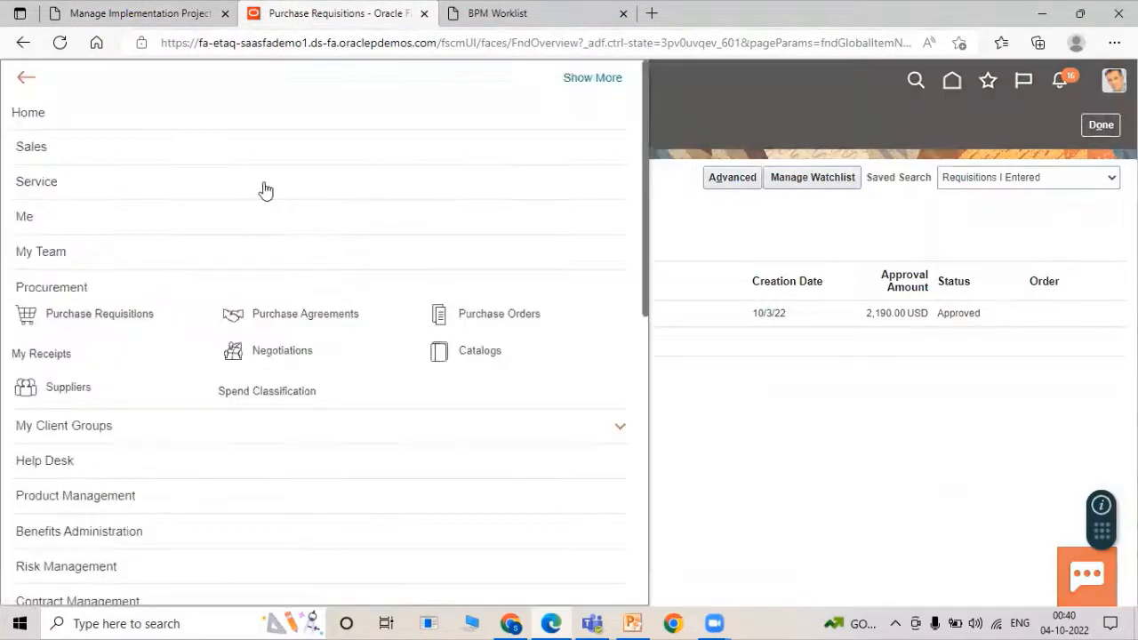
{"action": "left_click", "coordinate": [121, 315]}
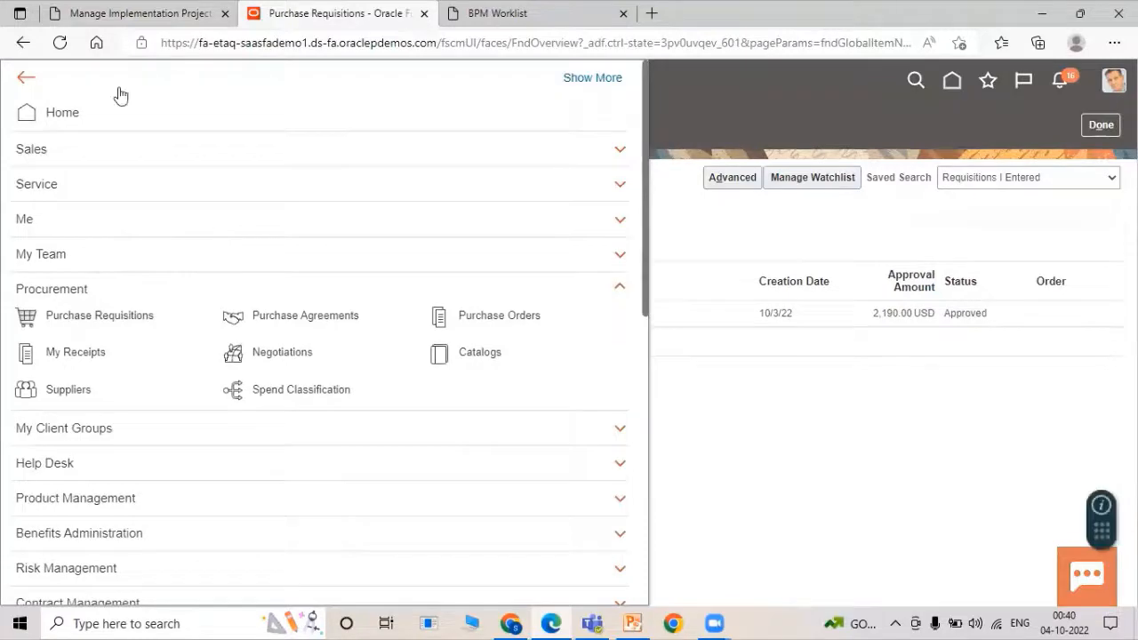
{"action": "left_click", "coordinate": [100, 11]}
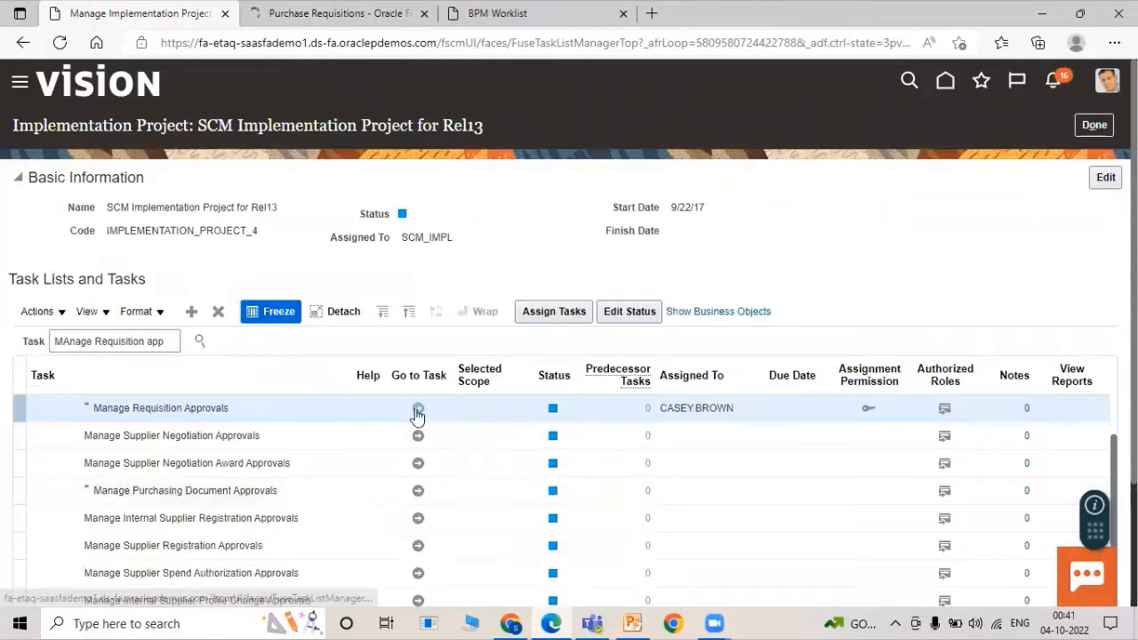
{"action": "left_click", "coordinate": [338, 13]}
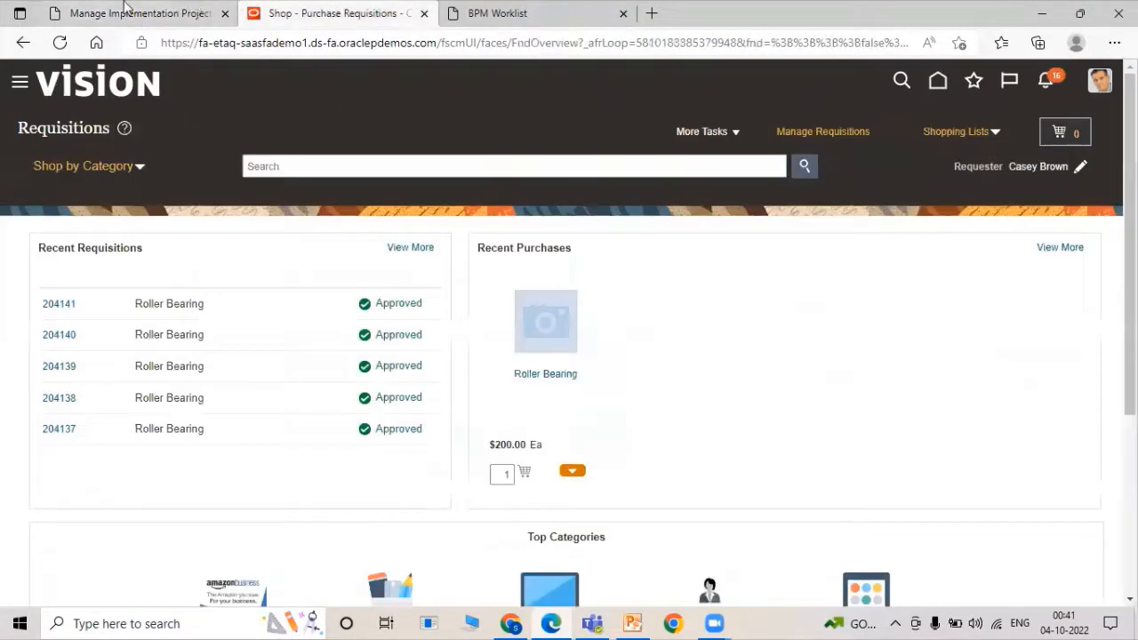
{"action": "left_click", "coordinate": [119, 12]}
{"action": "left_click", "coordinate": [356, 11]}
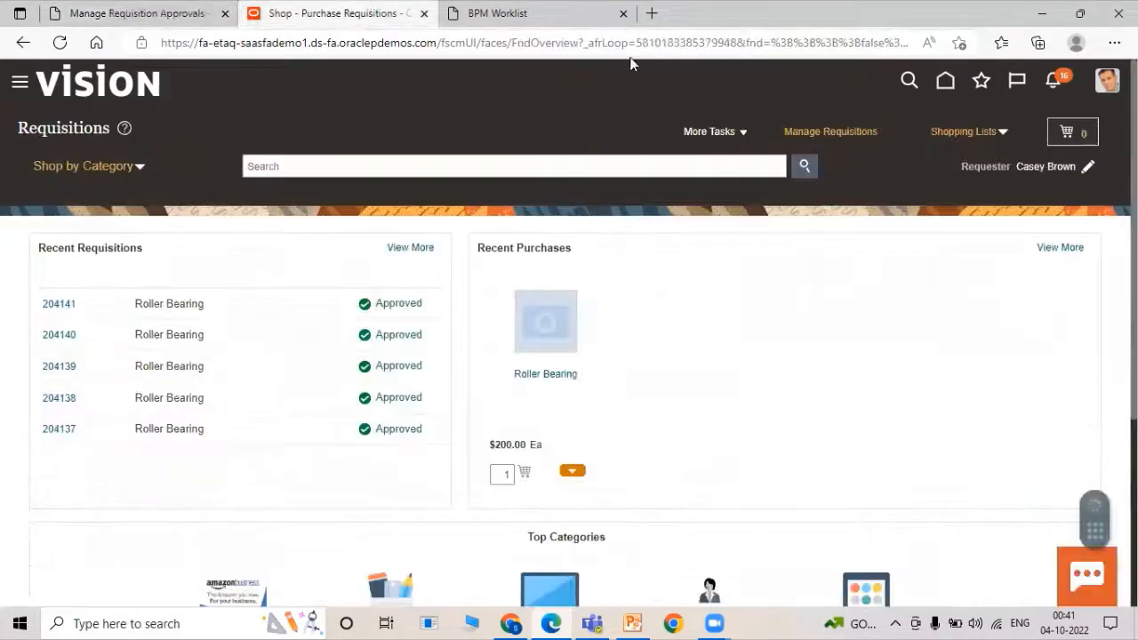
{"action": "left_click", "coordinate": [726, 135]}
{"action": "left_click", "coordinate": [719, 164]}
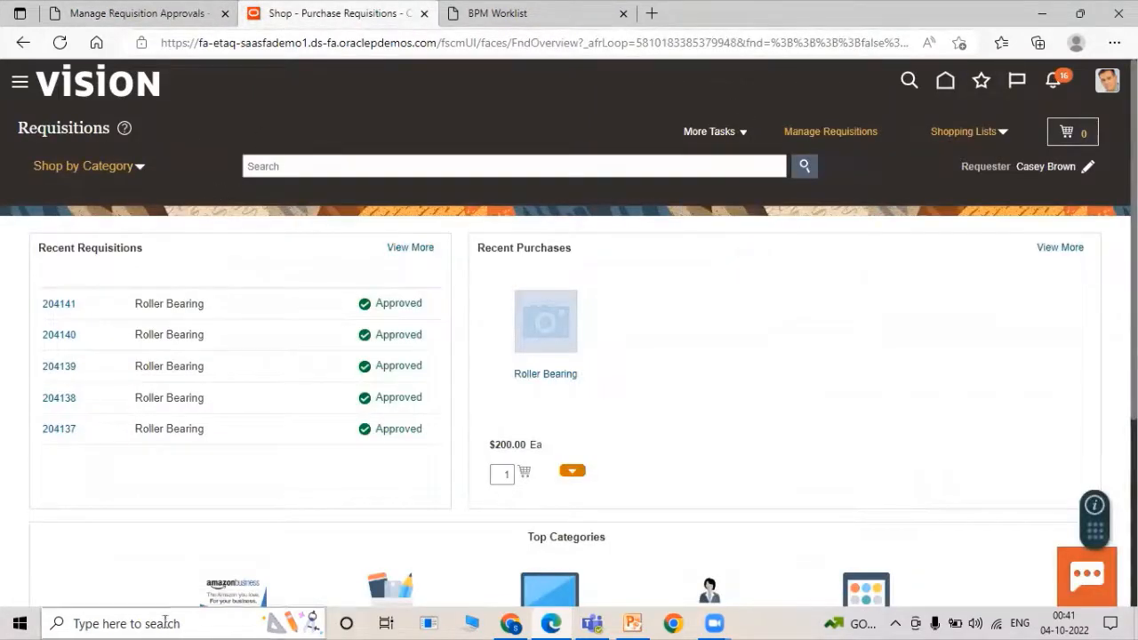
{"action": "left_click", "coordinate": [65, 11]}
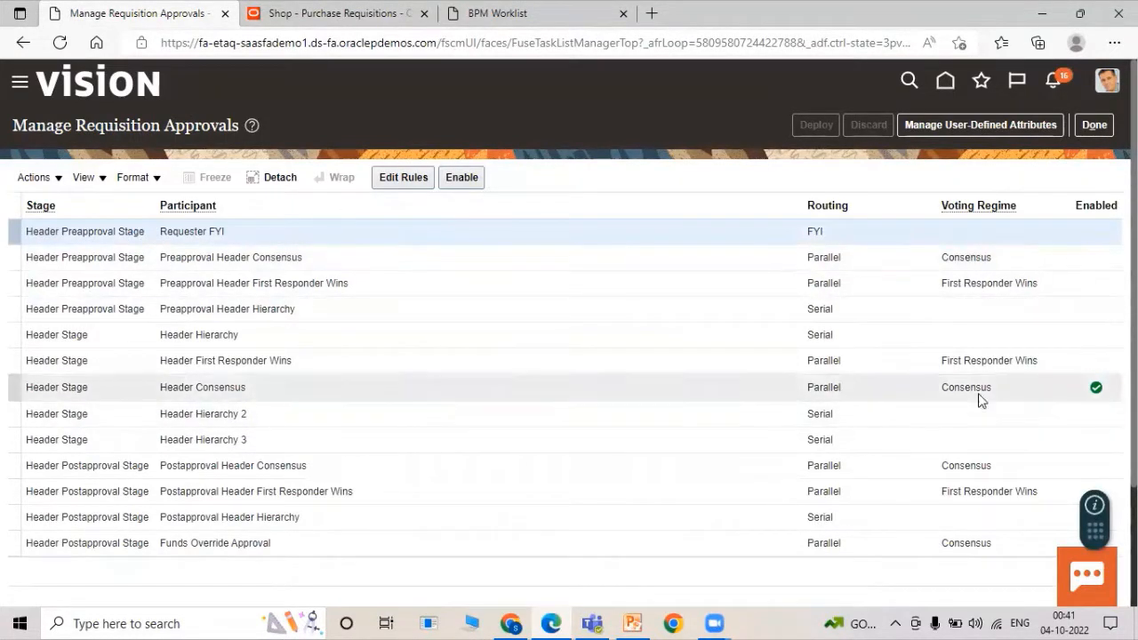
{"action": "left_click", "coordinate": [289, 10]}
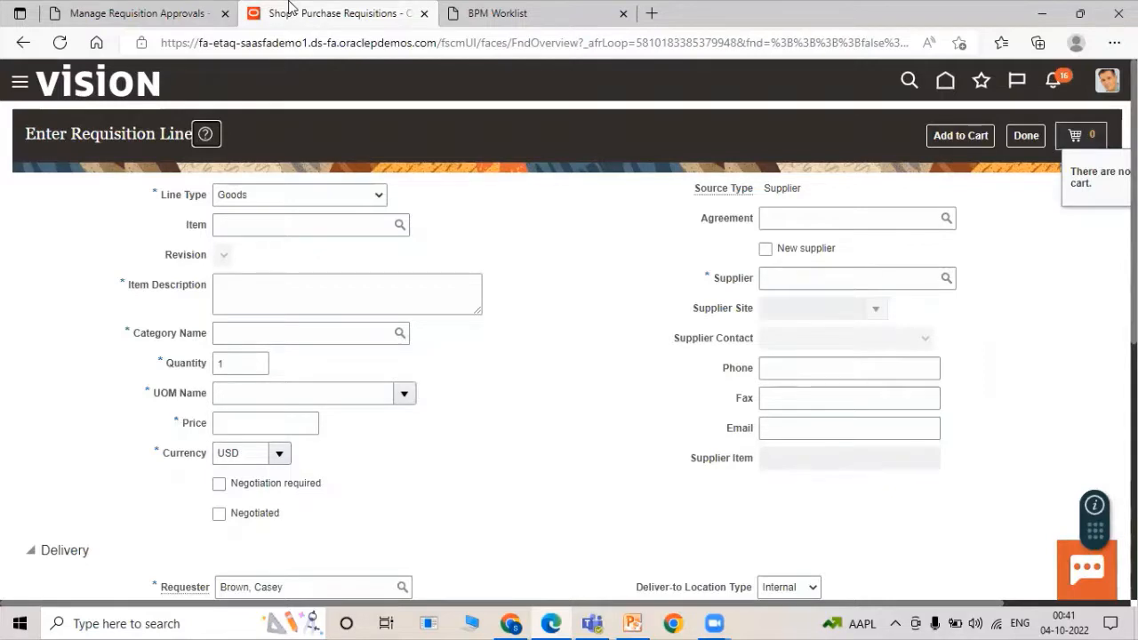
Add a line for 5 TATA1000 Roller Bearings with Destination Type Inventory to the cart.
{"action": "left_click", "coordinate": [114, 11]}
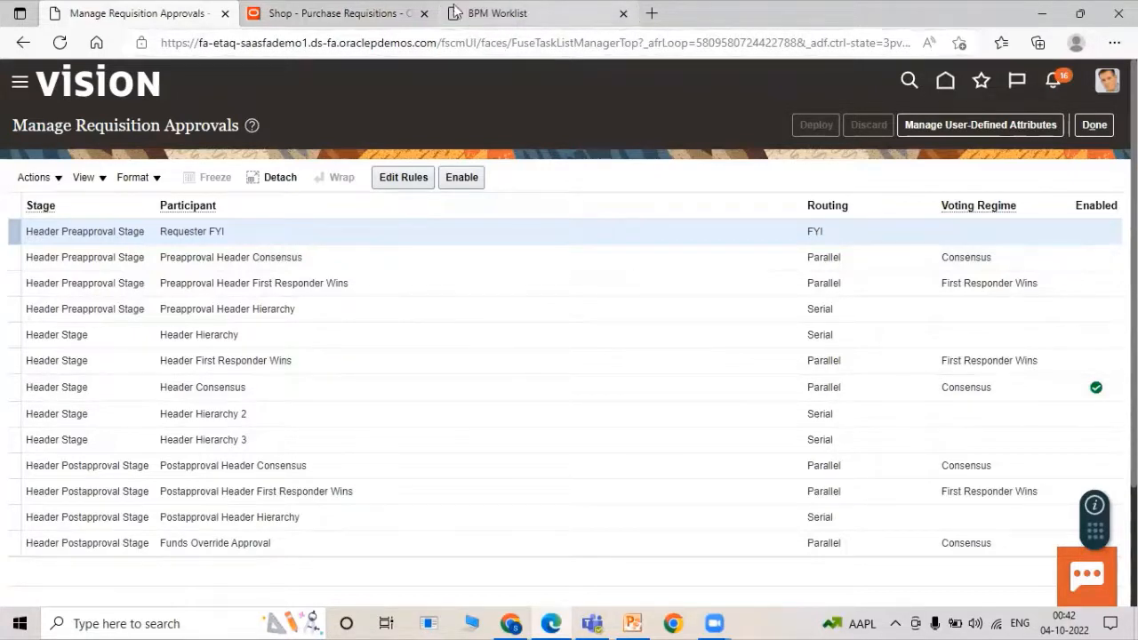
{"action": "left_click", "coordinate": [320, 10]}
{"action": "left_click", "coordinate": [303, 224]}
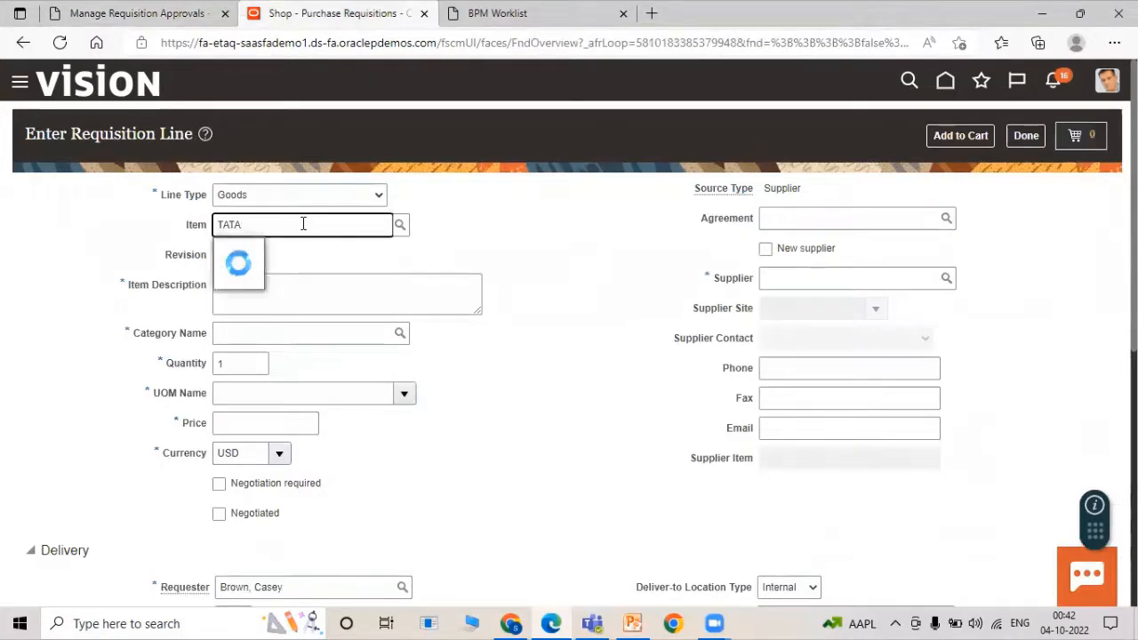
{"action": "type", "text": "TATA"}
{"action": "left_click", "coordinate": [293, 253]}
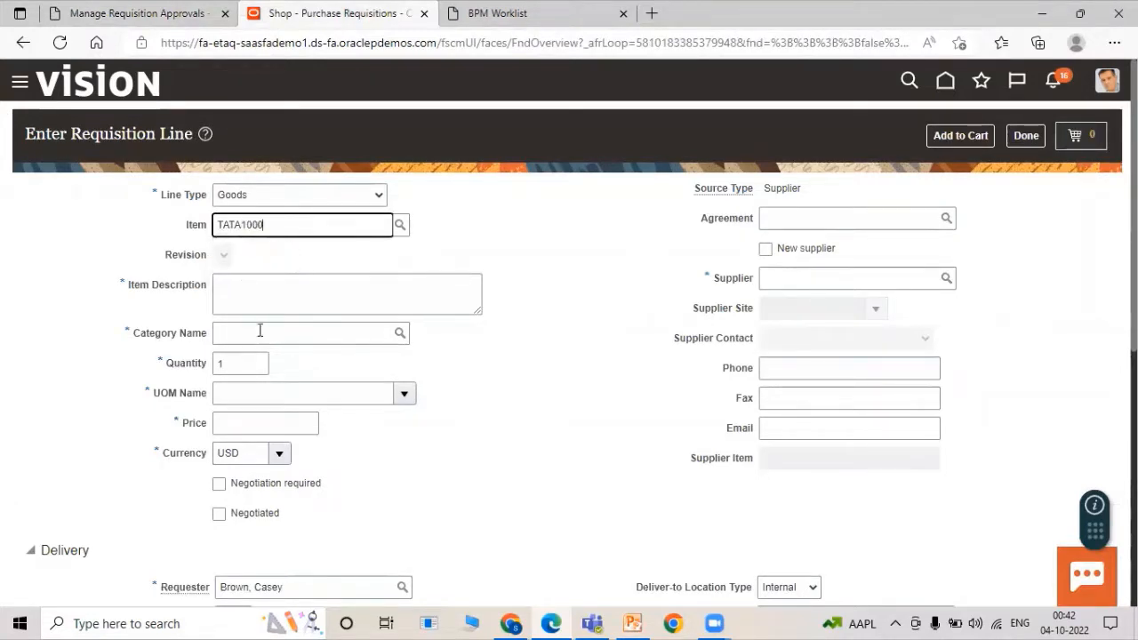
{"action": "left_click", "coordinate": [258, 356]}
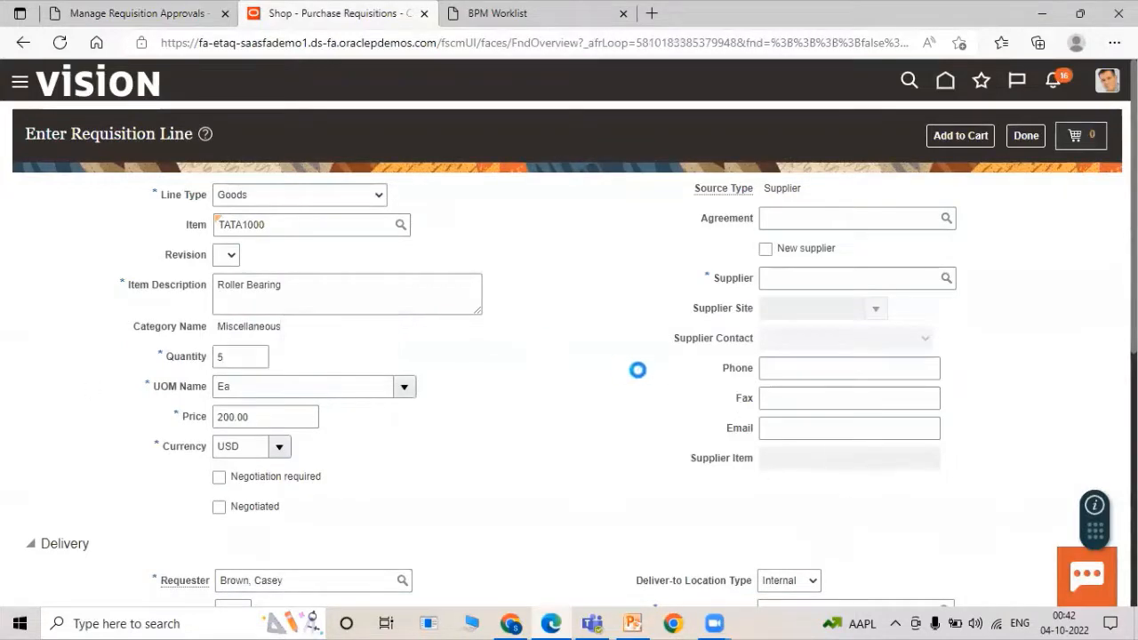
{"action": "scroll", "coordinate": [638, 370], "scroll_direction": "down", "scroll_amount": 3}
{"action": "left_click", "coordinate": [783, 344]}
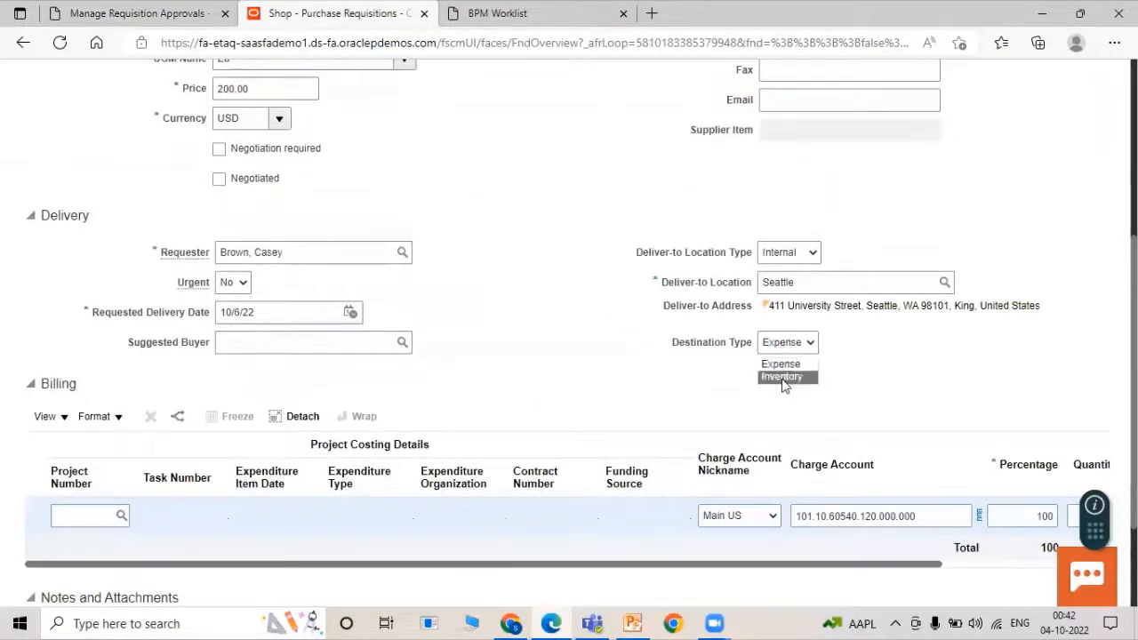
{"action": "left_click", "coordinate": [782, 377]}
{"action": "scroll", "coordinate": [632, 416], "scroll_direction": "up", "scroll_amount": 4}
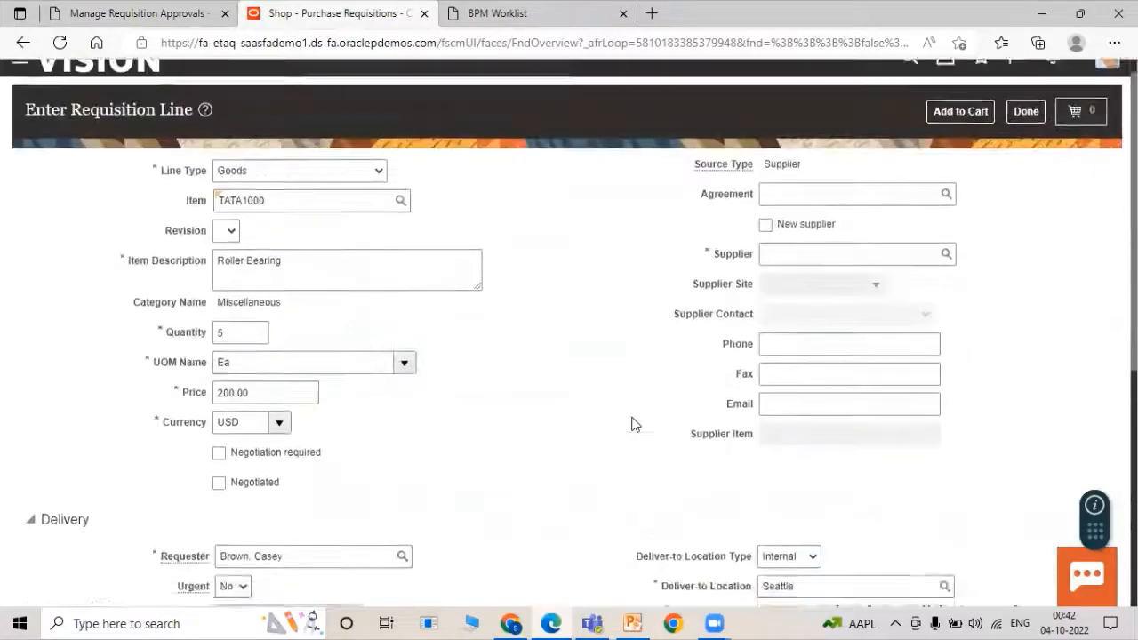
{"action": "left_click", "coordinate": [950, 137]}
Submit the cart as a requisition and copy the new requisition number.
{"action": "scroll", "coordinate": [691, 350], "scroll_direction": "down", "scroll_amount": 5}
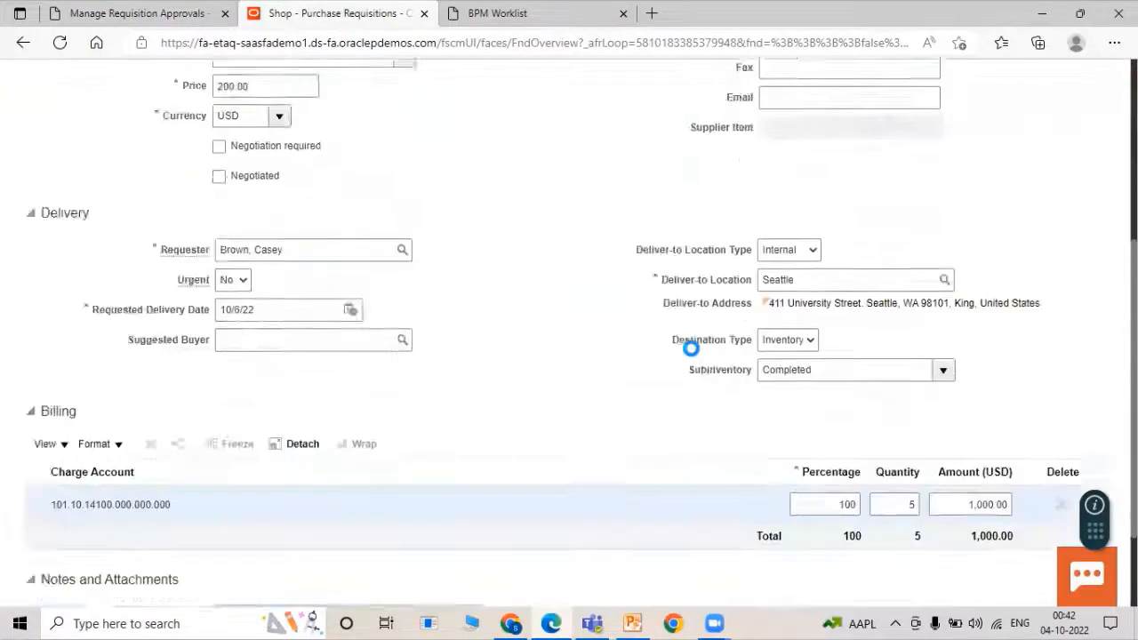
{"action": "scroll", "coordinate": [835, 350], "scroll_direction": "up", "scroll_amount": 5}
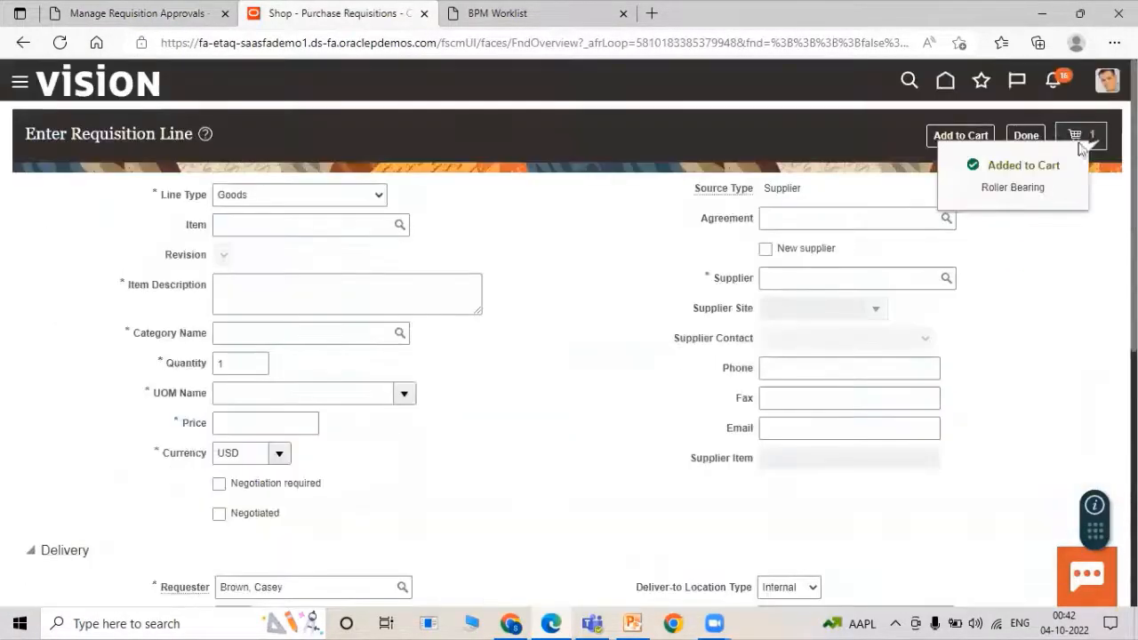
{"action": "left_click", "coordinate": [1077, 136]}
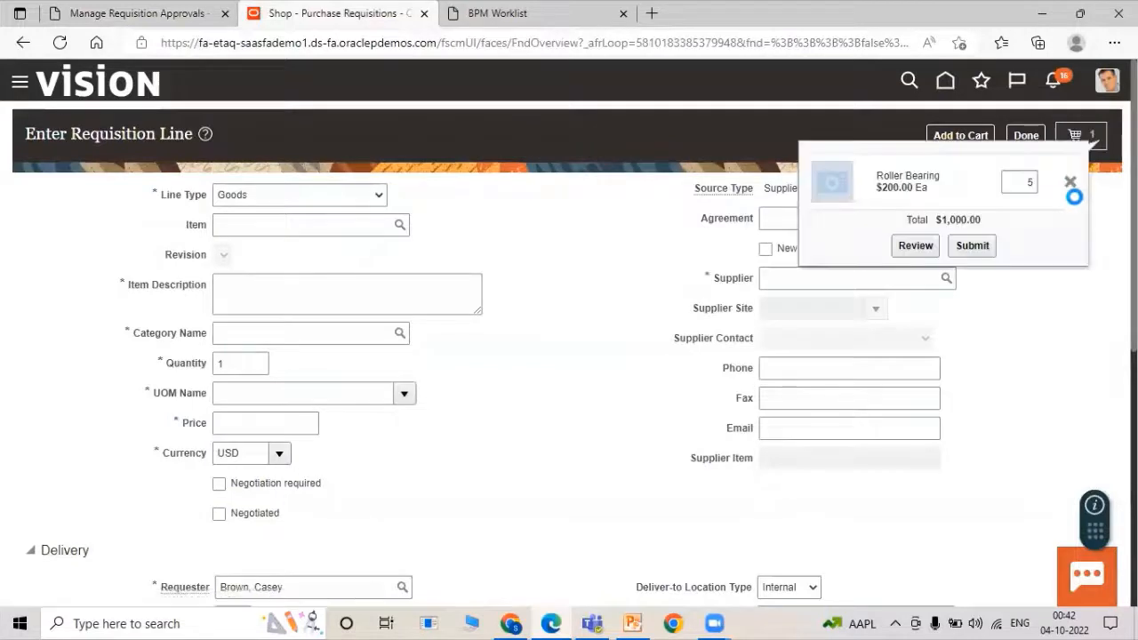
{"action": "left_click", "coordinate": [970, 249]}
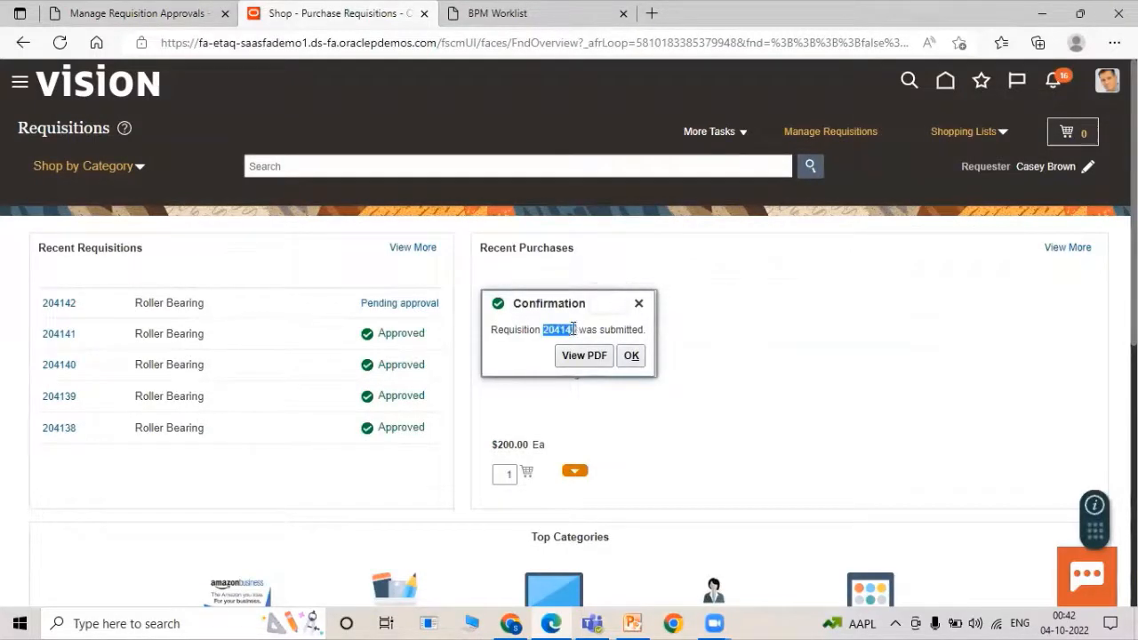
{"action": "right_click", "coordinate": [576, 331]}
{"action": "left_click", "coordinate": [614, 228]}
{"action": "left_click", "coordinate": [629, 357]}
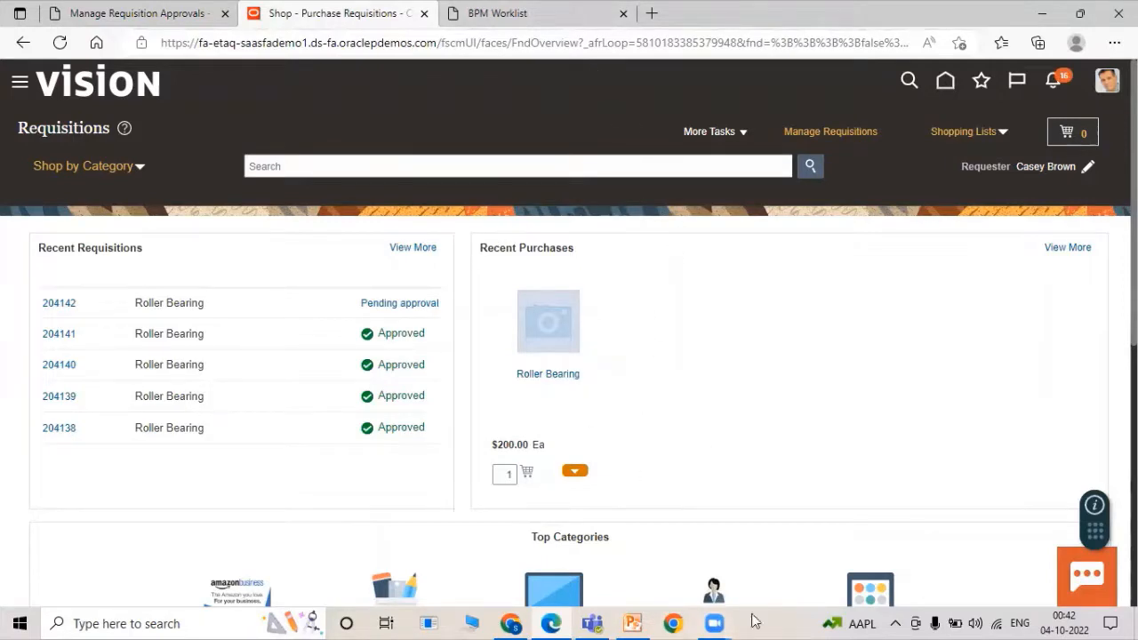
{"action": "left_click", "coordinate": [510, 624]}
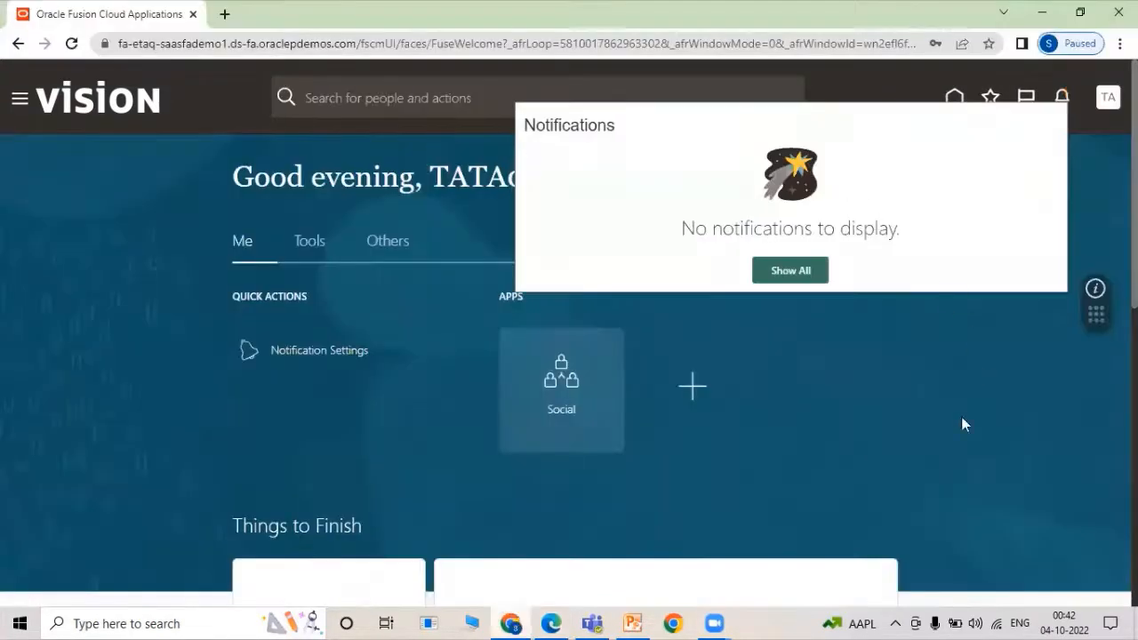
In the approver's session, refresh the home page and approve the new requisition from notifications.
{"action": "left_click", "coordinate": [890, 368]}
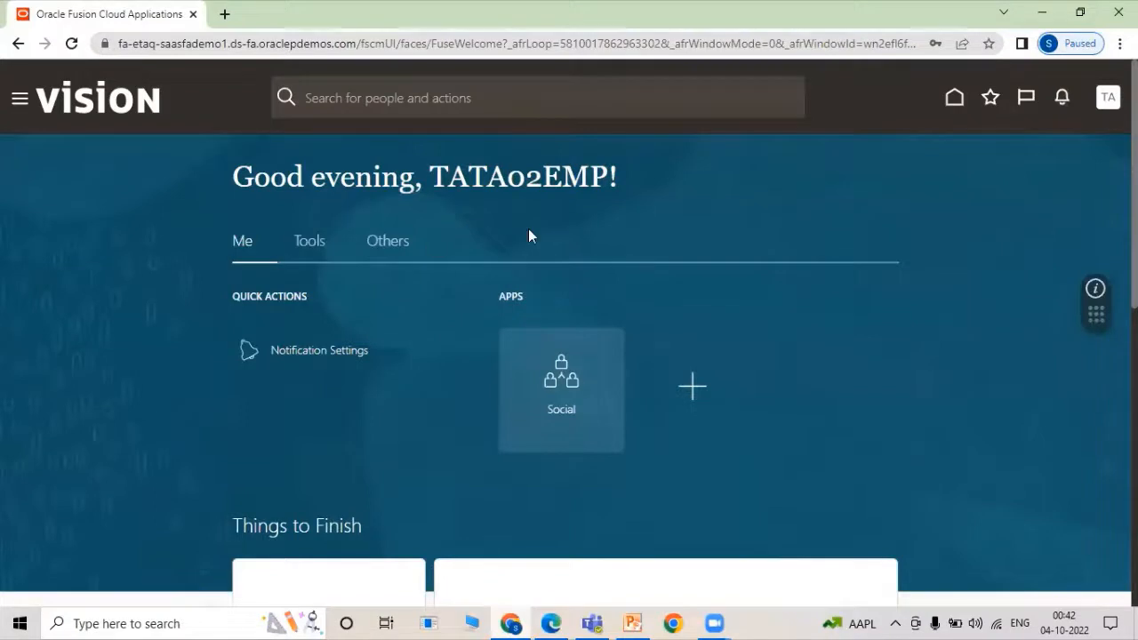
{"action": "left_click", "coordinate": [955, 96]}
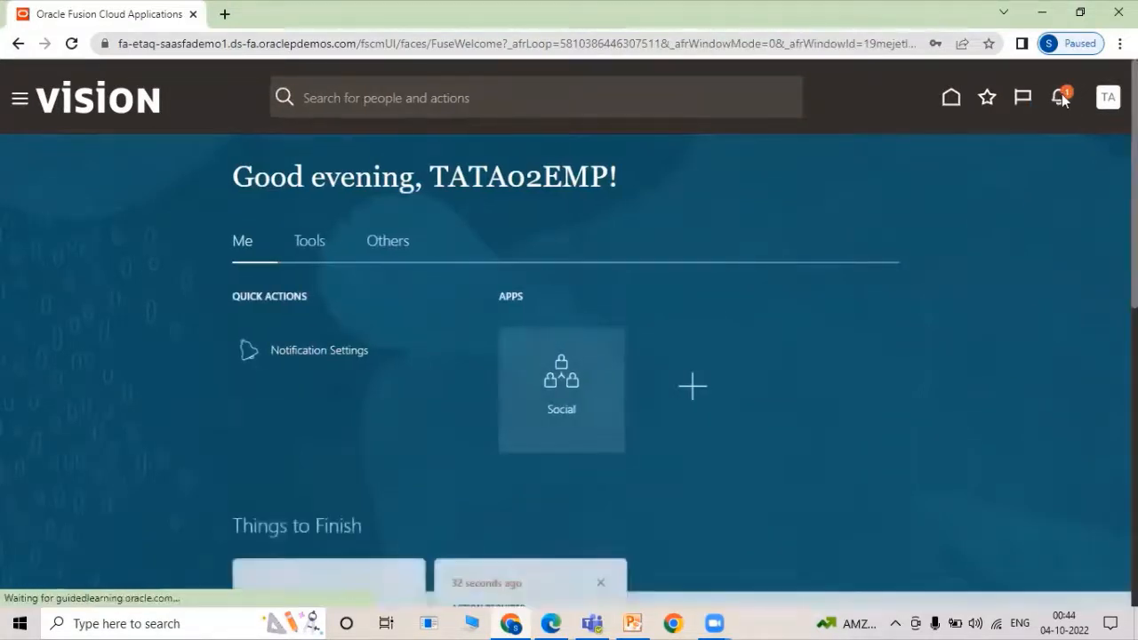
{"action": "left_click", "coordinate": [1059, 97]}
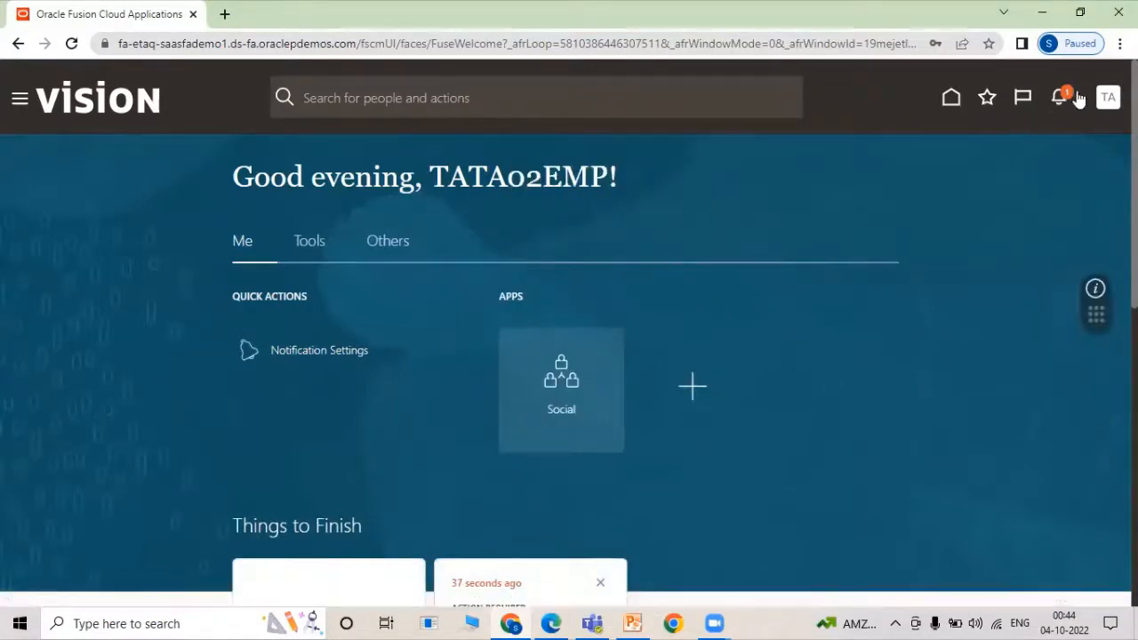
{"action": "left_click", "coordinate": [1058, 96]}
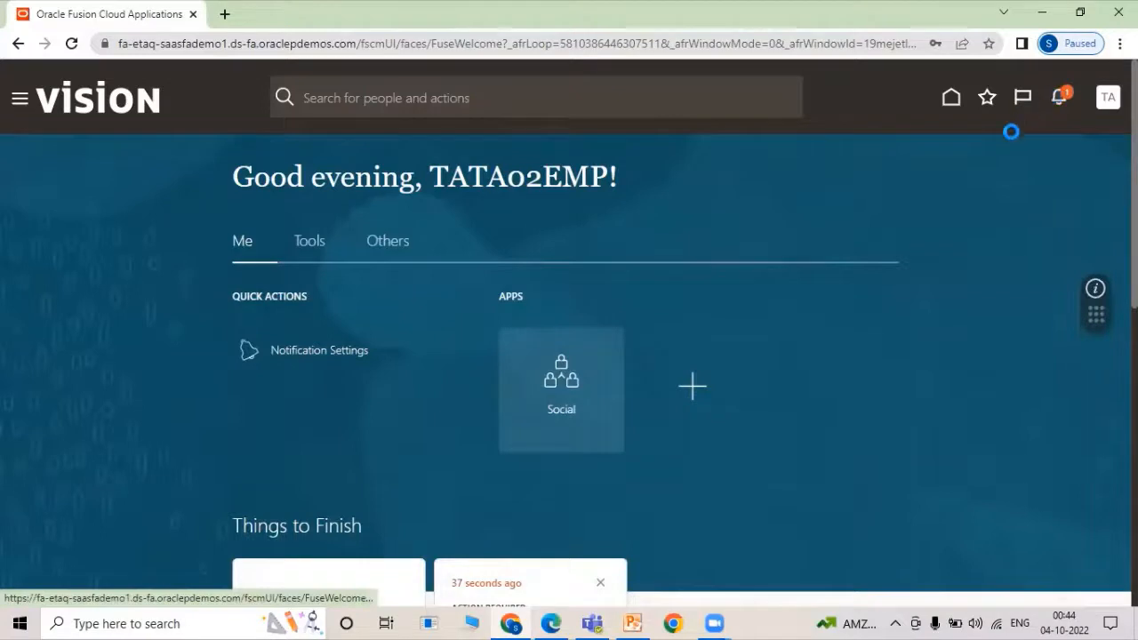
{"action": "left_click", "coordinate": [922, 210]}
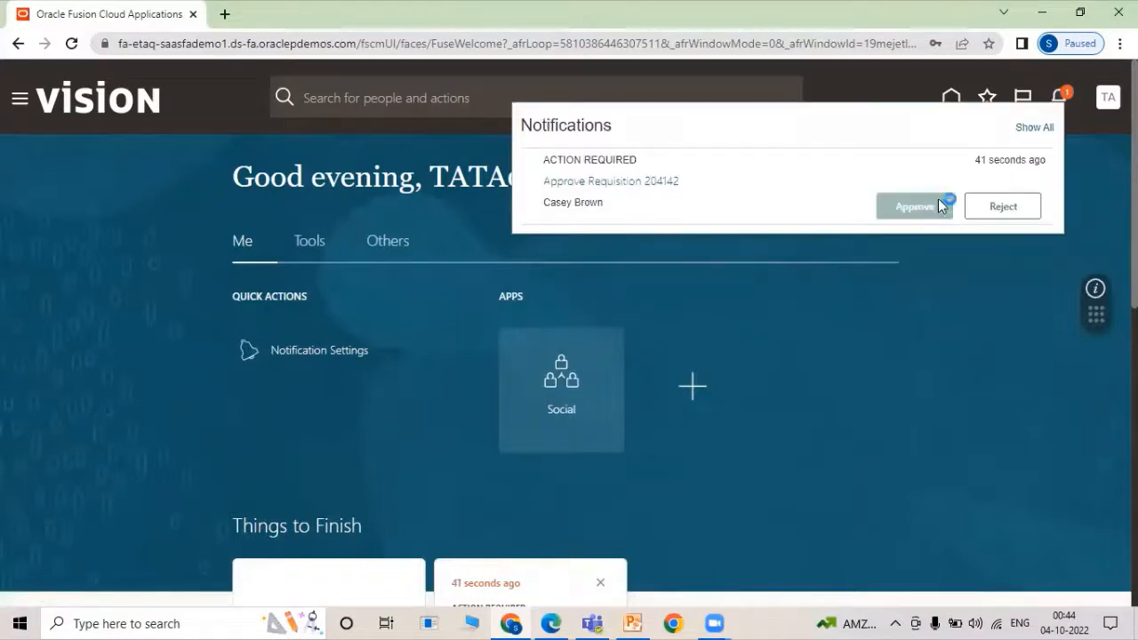
{"action": "left_click", "coordinate": [554, 622]}
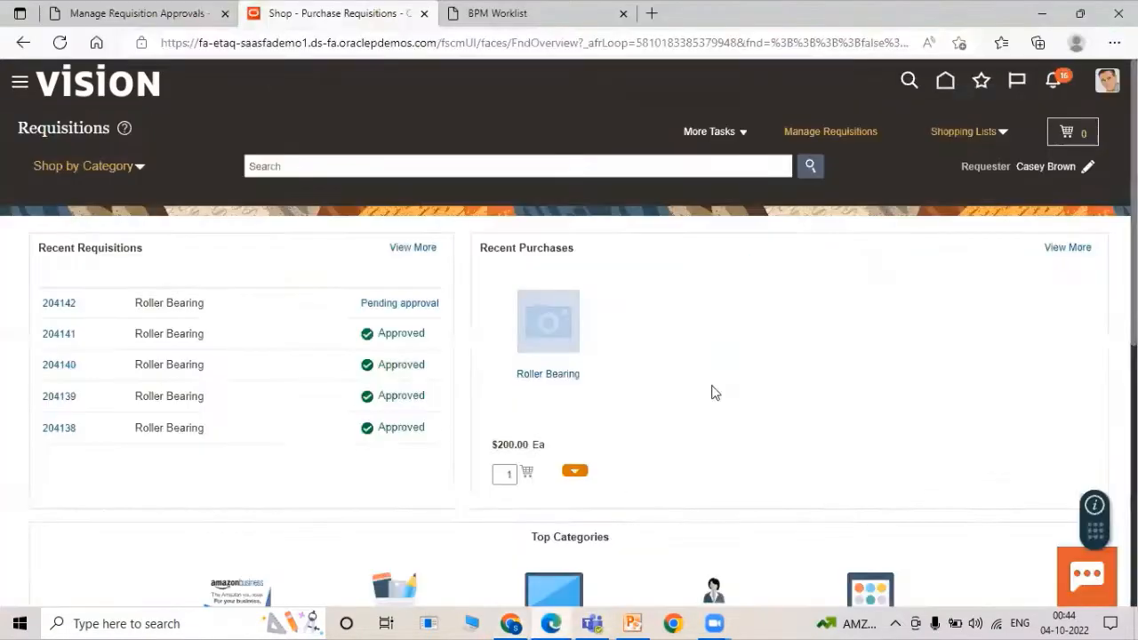
Search requisitions for 204142, still Pending approval, then switch to the other Fusion session.
{"action": "left_click", "coordinate": [816, 132]}
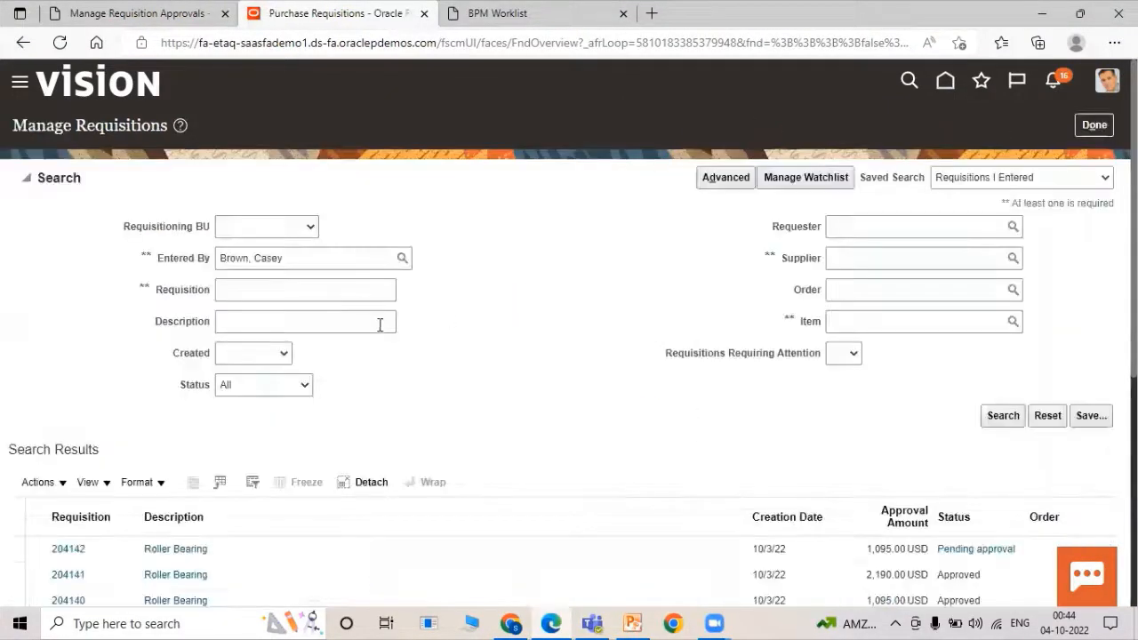
{"action": "left_click", "coordinate": [333, 296]}
{"action": "type", "text": "204142"}
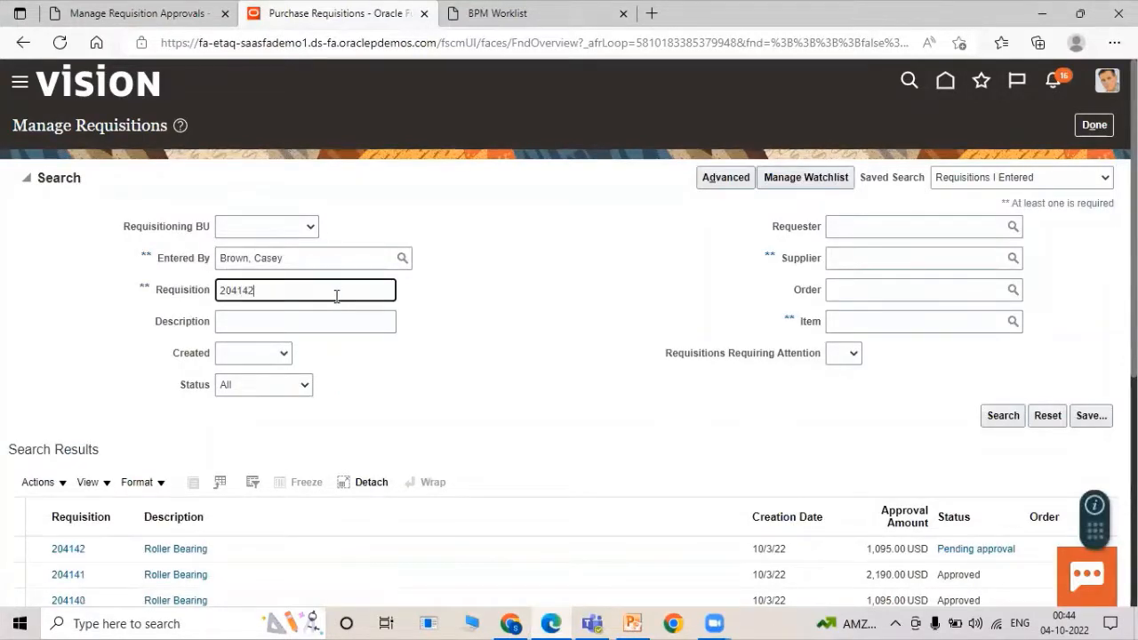
{"action": "key", "text": "Return"}
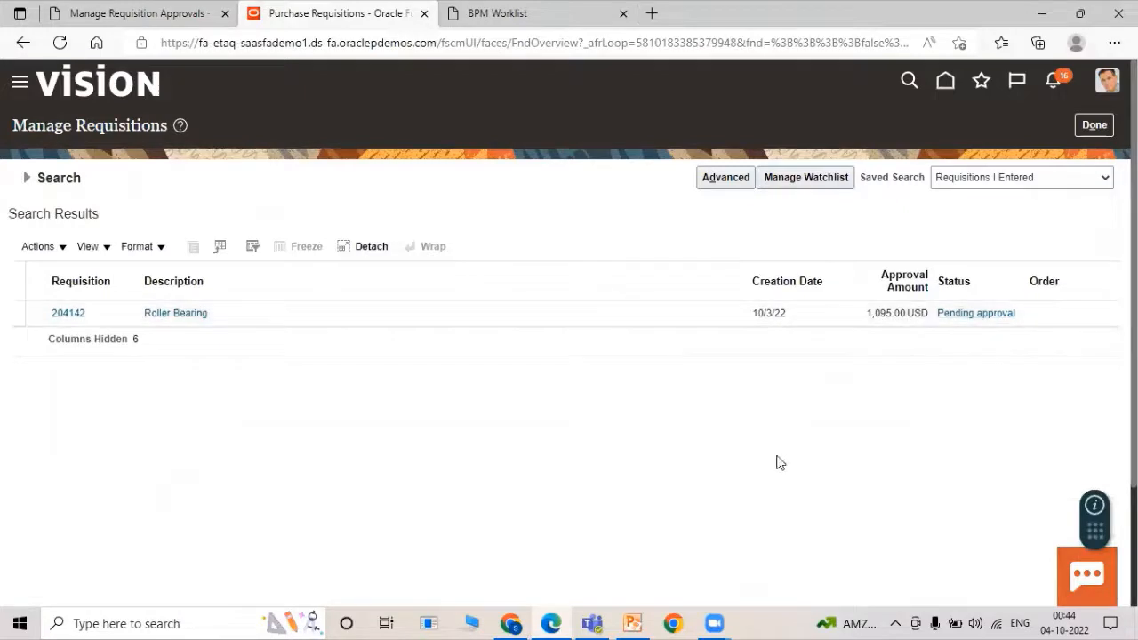
{"action": "left_click", "coordinate": [1043, 13]}
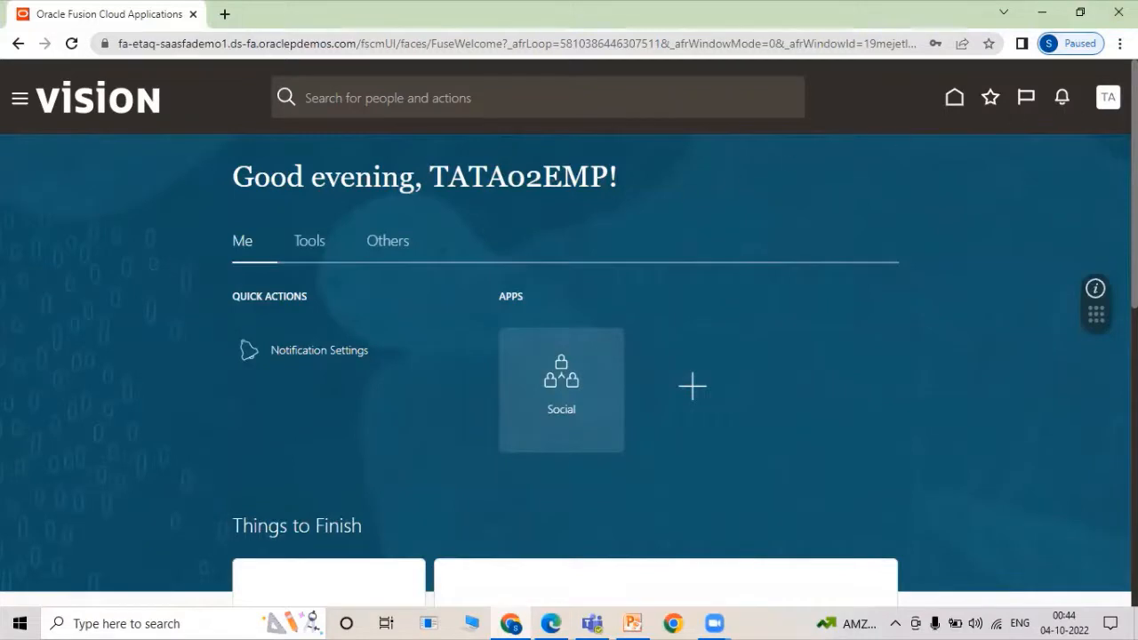
Sign out and sign back in as the next TATA group approver, entering its password.
{"action": "left_click", "coordinate": [1108, 100]}
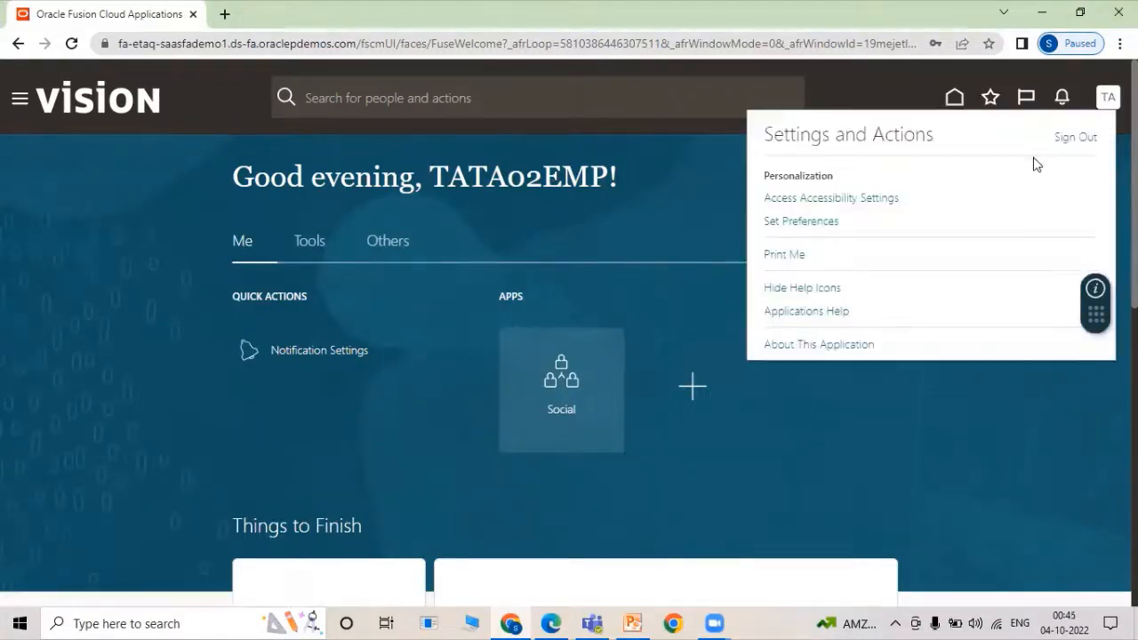
{"action": "left_click", "coordinate": [1072, 140]}
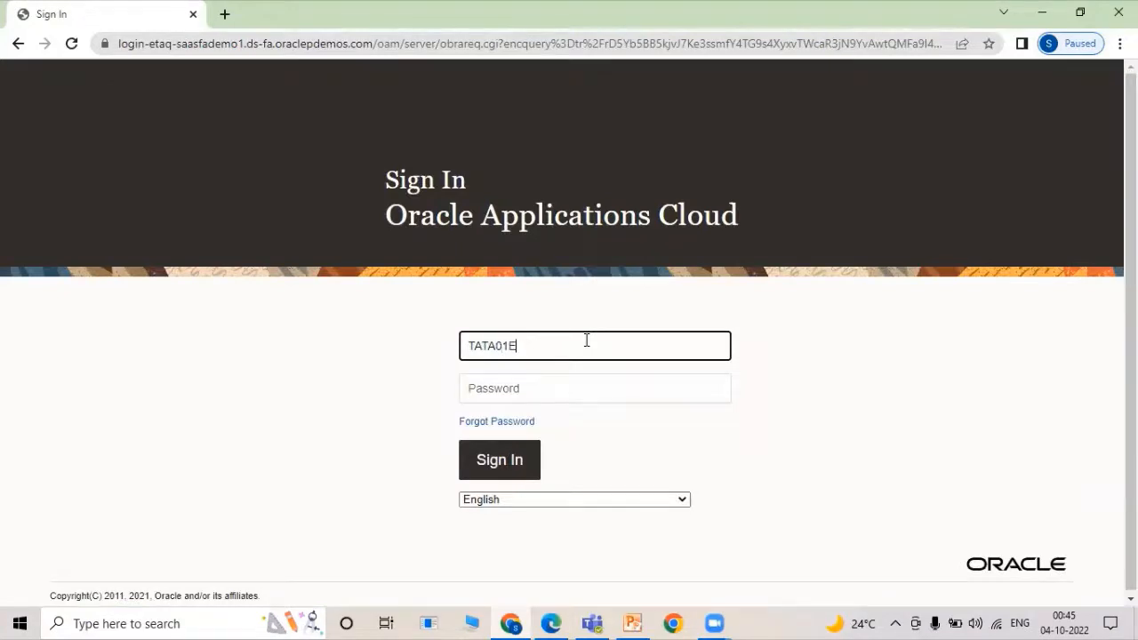
{"action": "key", "text": "Tab"}
{"action": "type", "text": "***"}
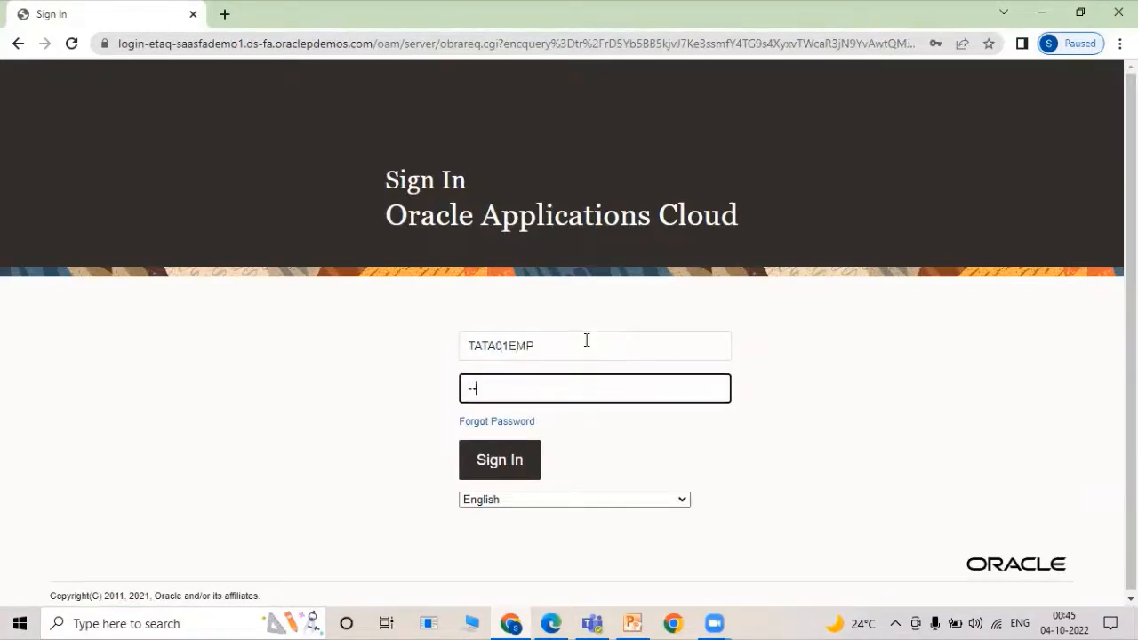
{"action": "type", "text": "******"}
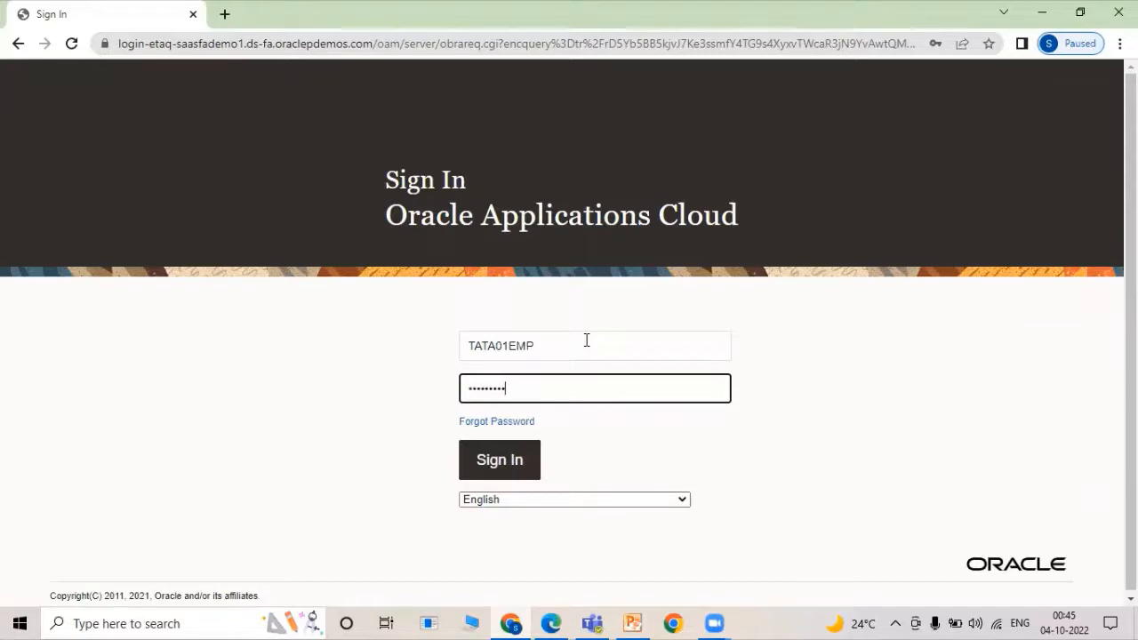
{"action": "key", "text": "Return"}
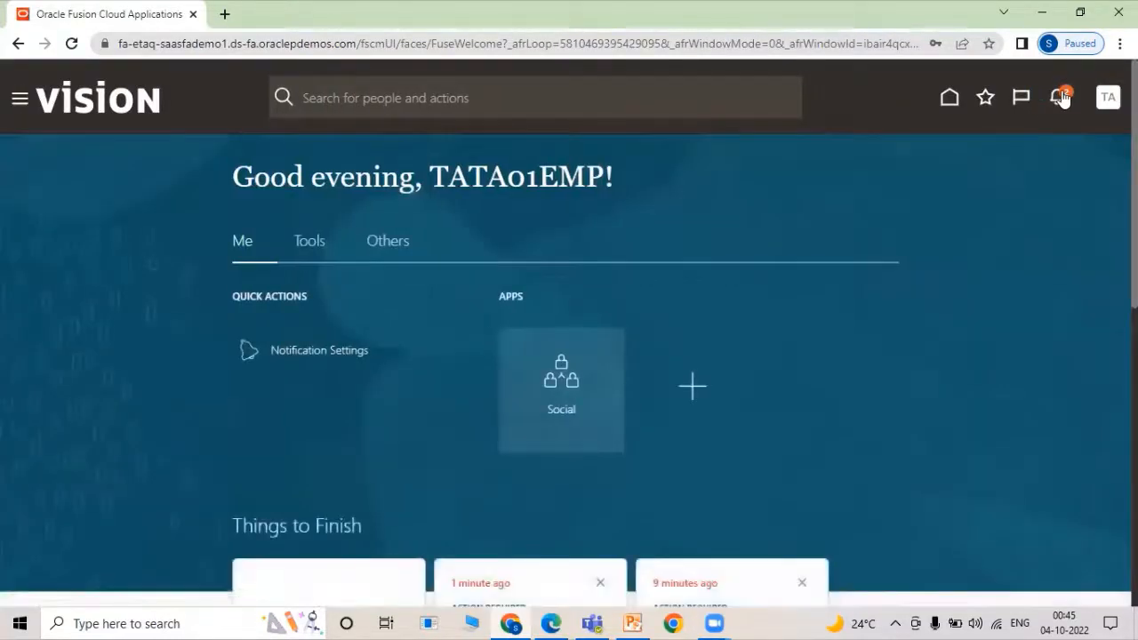
Approve requisition 204142 from notifications, sign out, and return to the requisitions window.
{"action": "left_click", "coordinate": [1062, 97]}
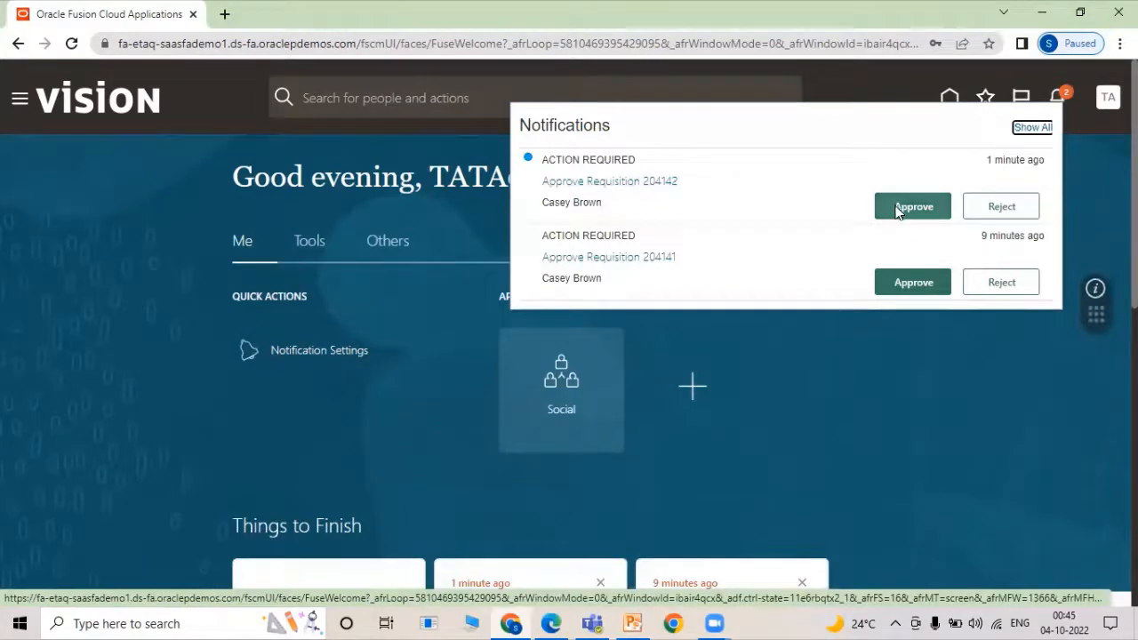
{"action": "left_click", "coordinate": [898, 210]}
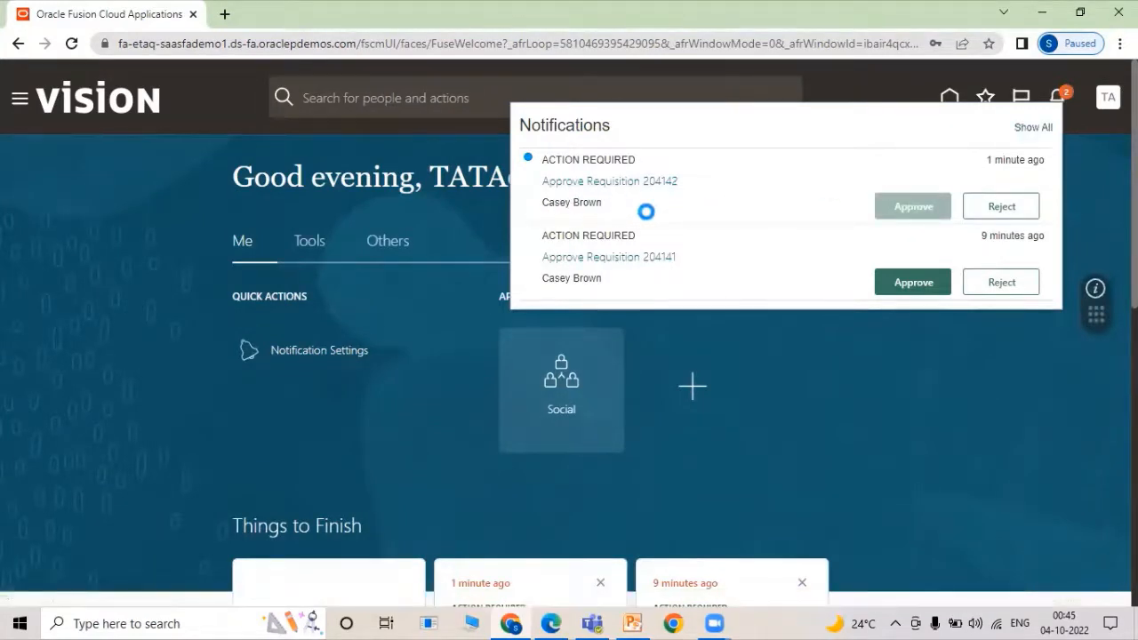
{"action": "left_click", "coordinate": [979, 387]}
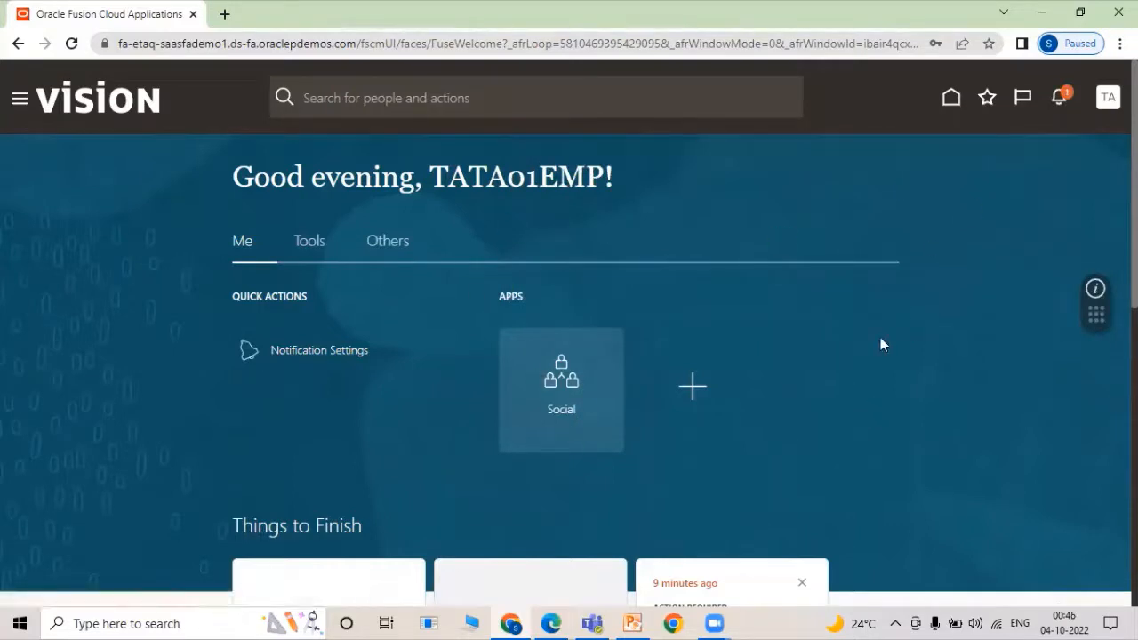
{"action": "left_click", "coordinate": [1107, 97]}
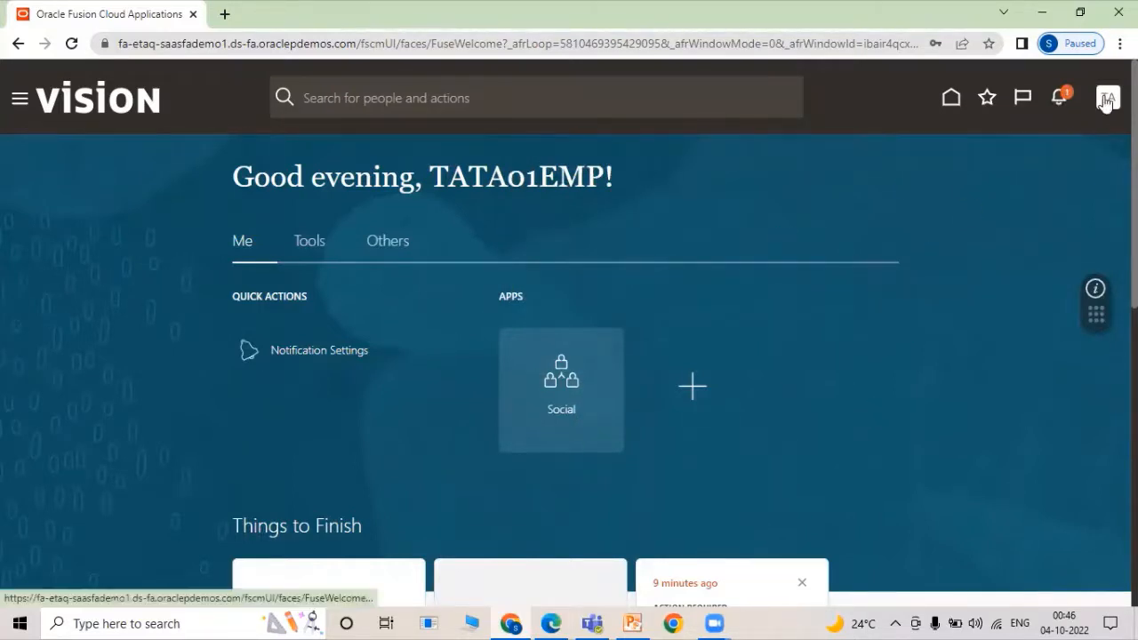
{"action": "left_click", "coordinate": [1085, 141]}
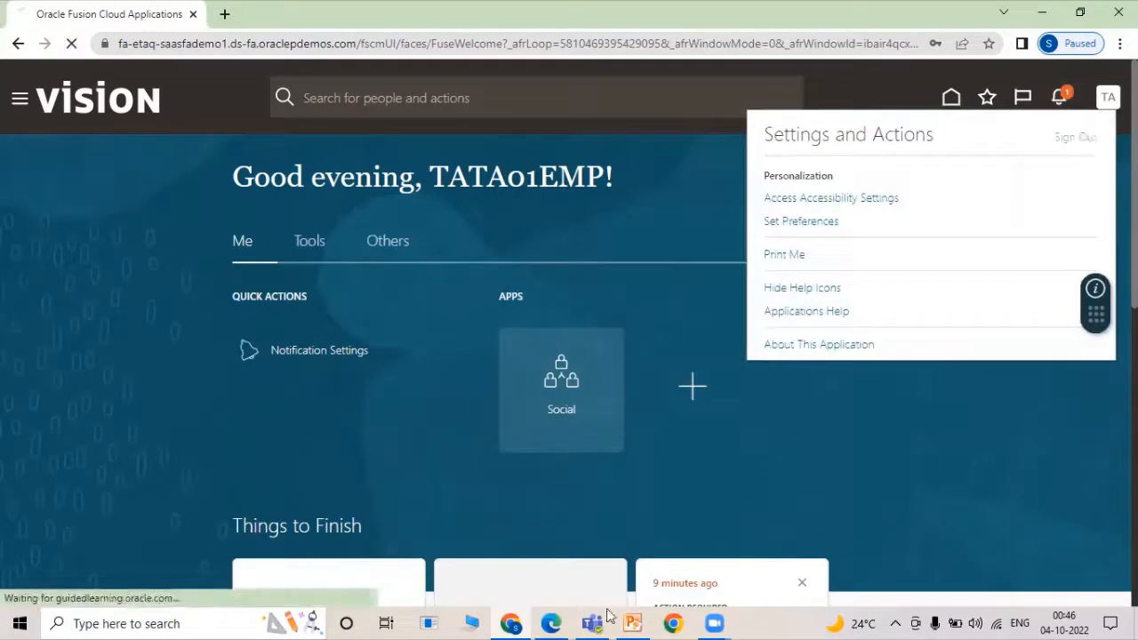
{"action": "left_click", "coordinate": [549, 622]}
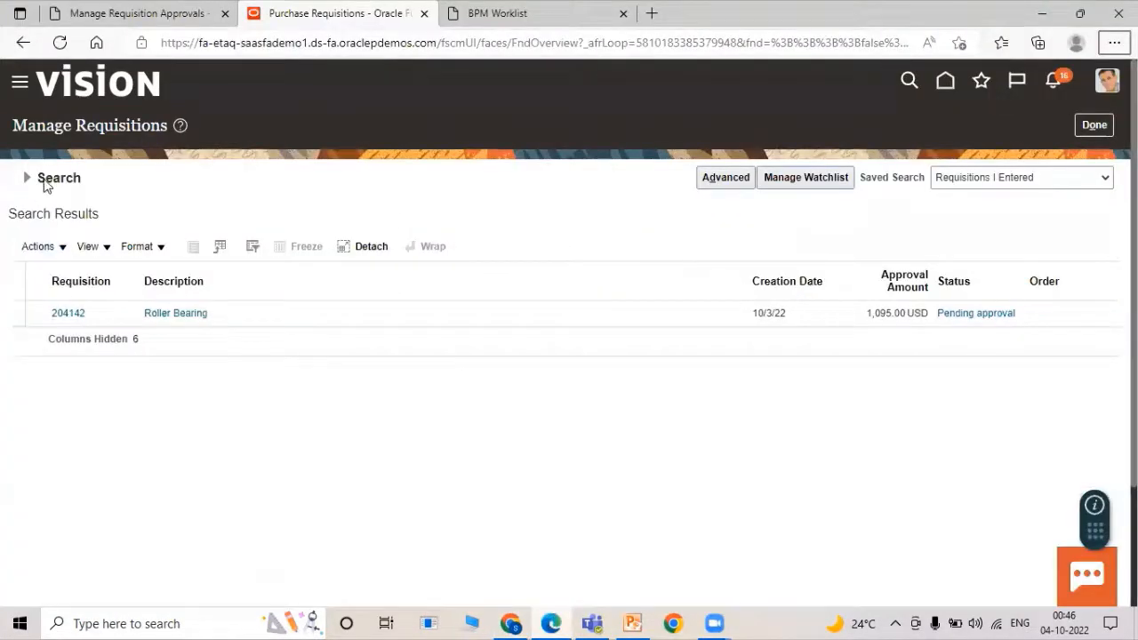
Refresh the requisition search, confirm sign-out, and sign in as the third TATA approver.
{"action": "left_click", "coordinate": [25, 179]}
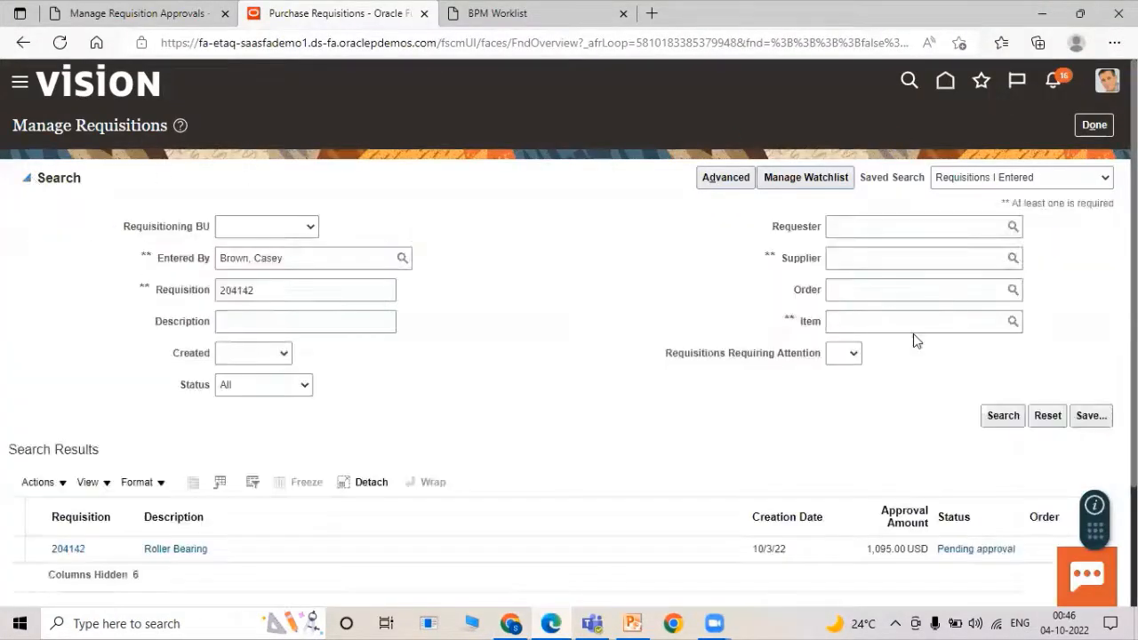
{"action": "left_click", "coordinate": [1000, 415]}
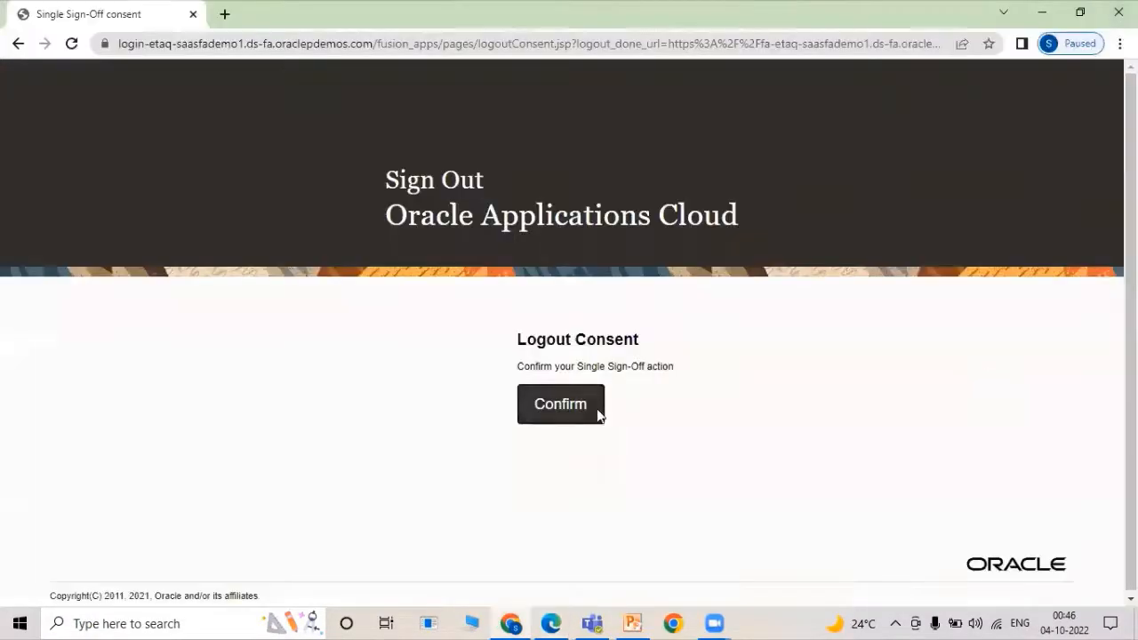
{"action": "left_click", "coordinate": [594, 411]}
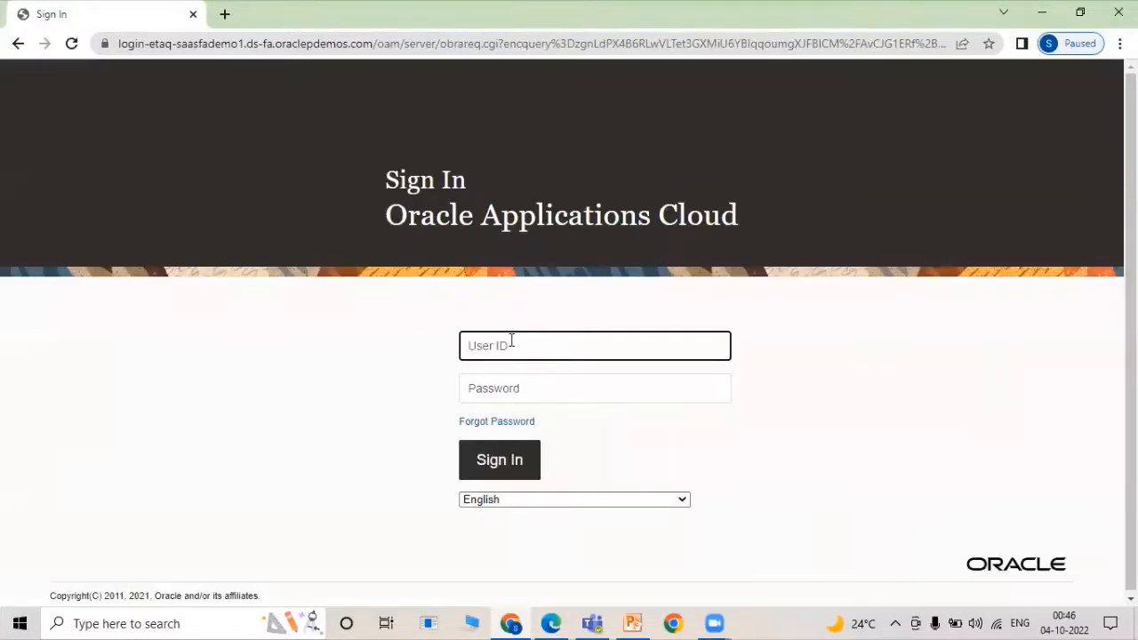
{"action": "type", "text": "TATA03"}
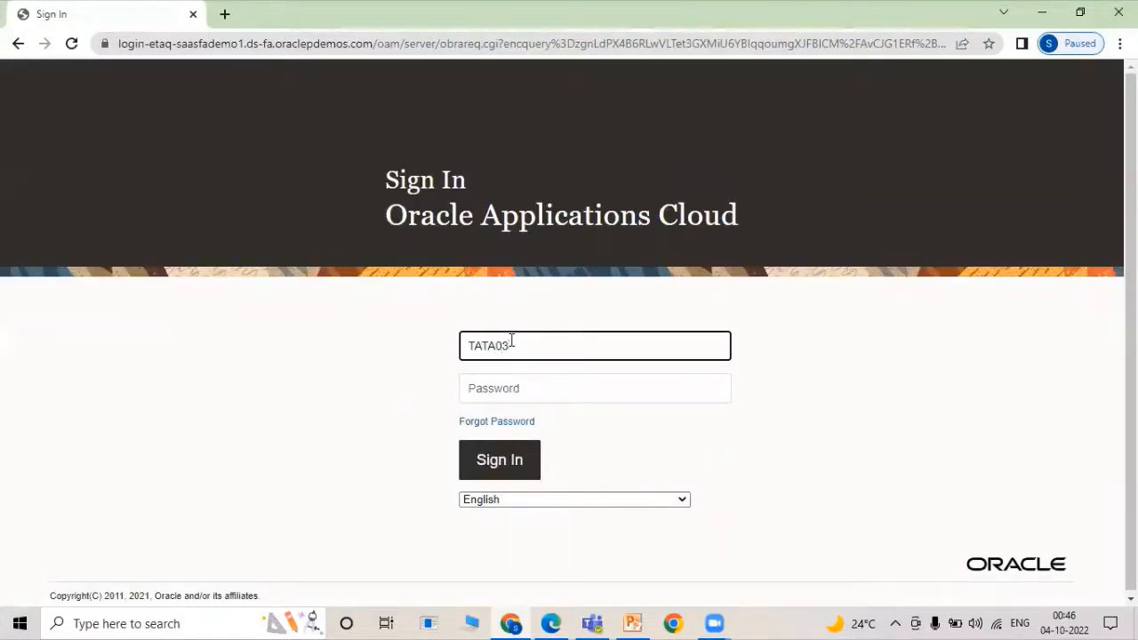
{"action": "type", "text": "EMP"}
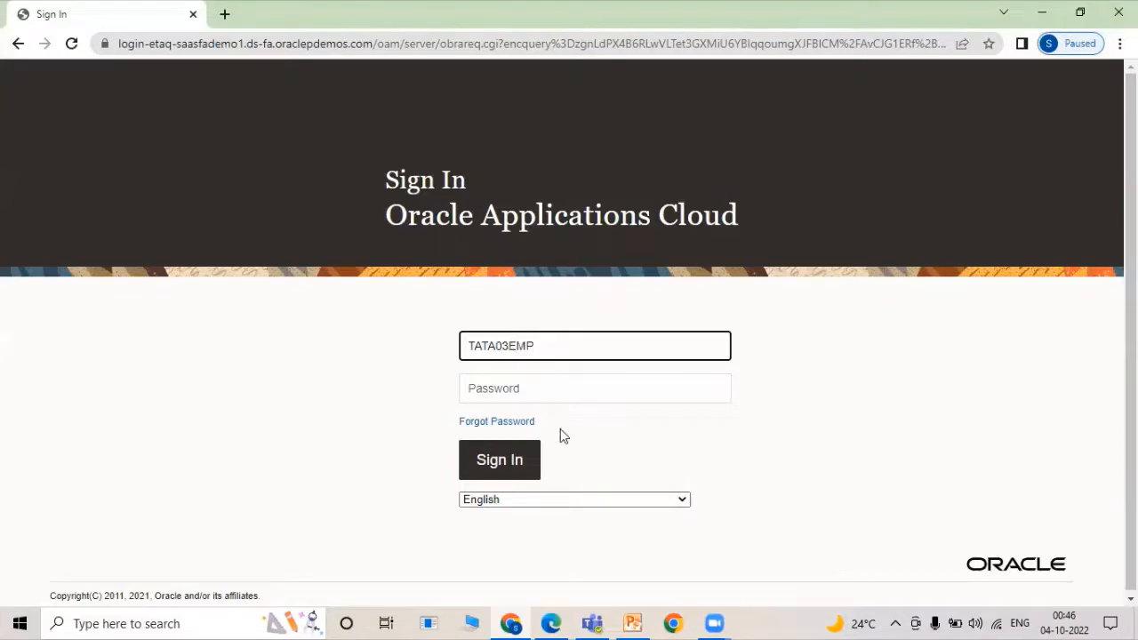
{"action": "left_click", "coordinate": [561, 379]}
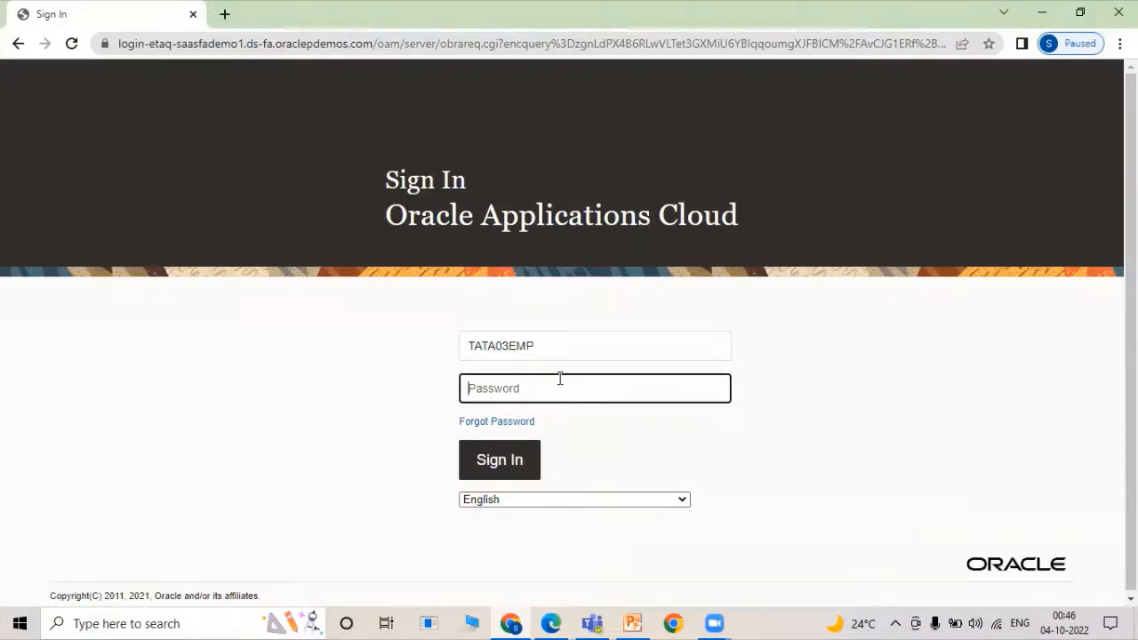
{"action": "type", "text": "••••"}
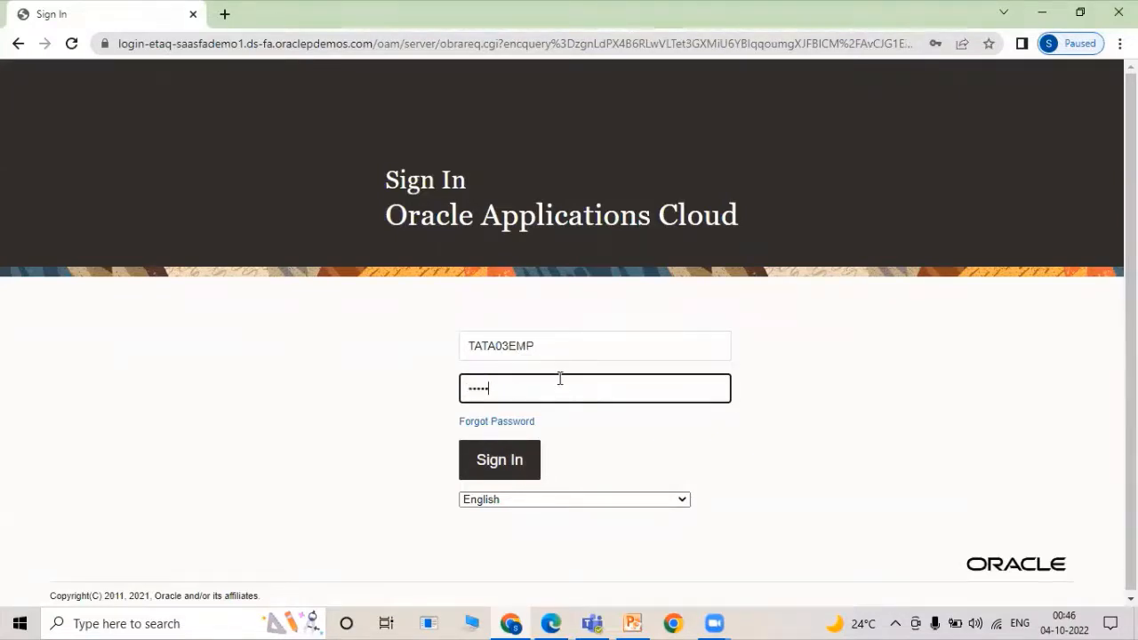
{"action": "type", "text": "••"}
{"action": "key", "text": "Return"}
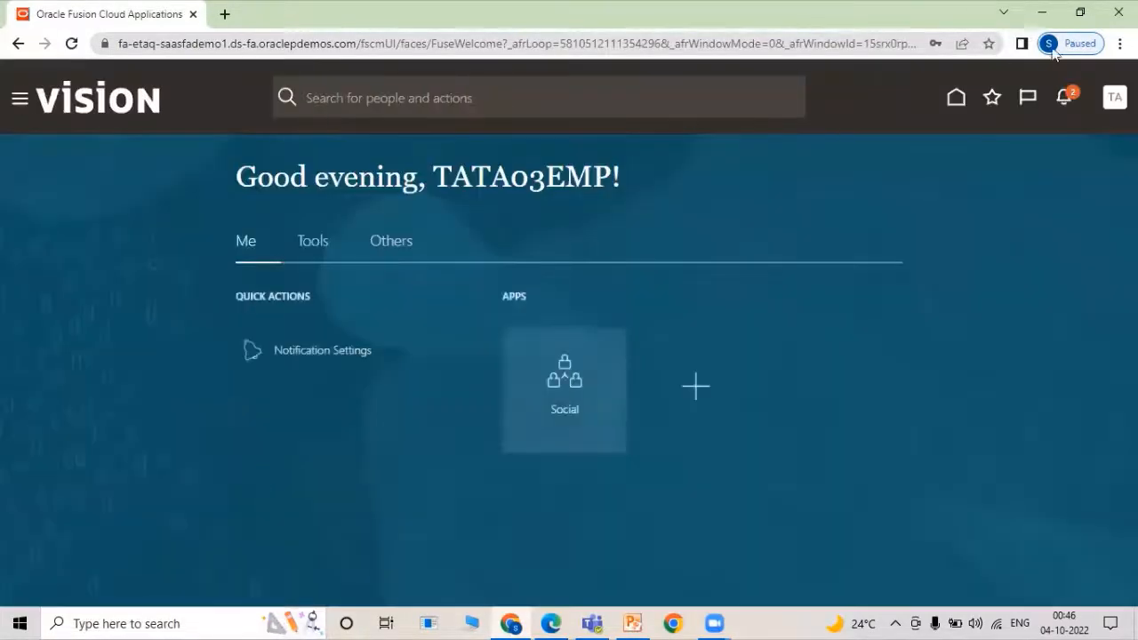
Approve requisition 204142 from the notifications bell, then rerun the Manage Requisitions search.
{"action": "left_click", "coordinate": [1067, 98]}
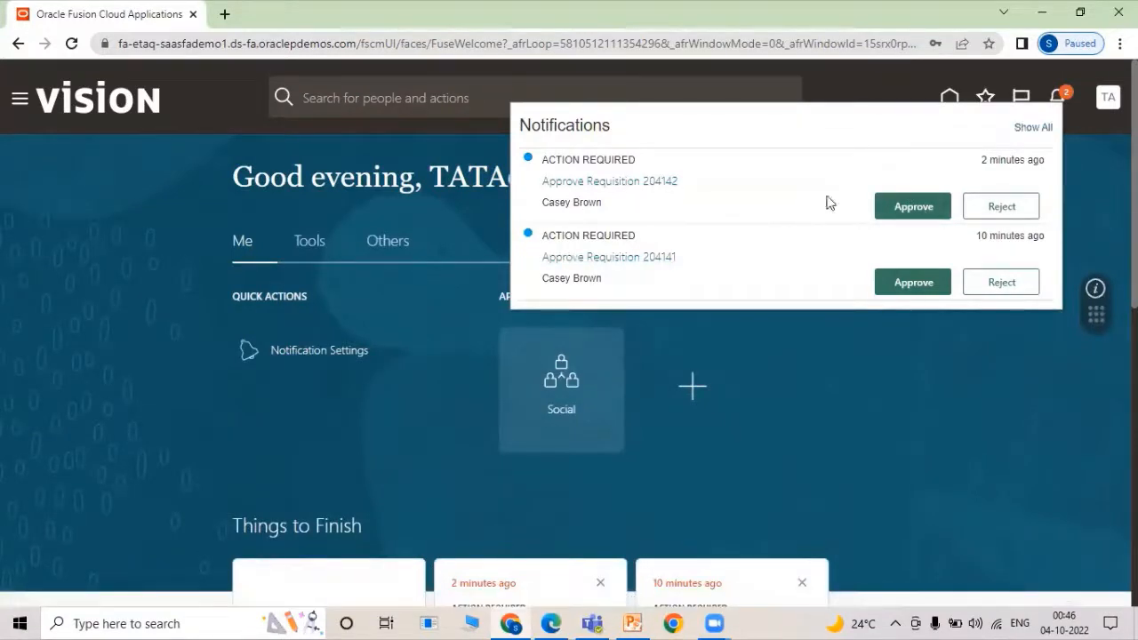
{"action": "left_click", "coordinate": [911, 210]}
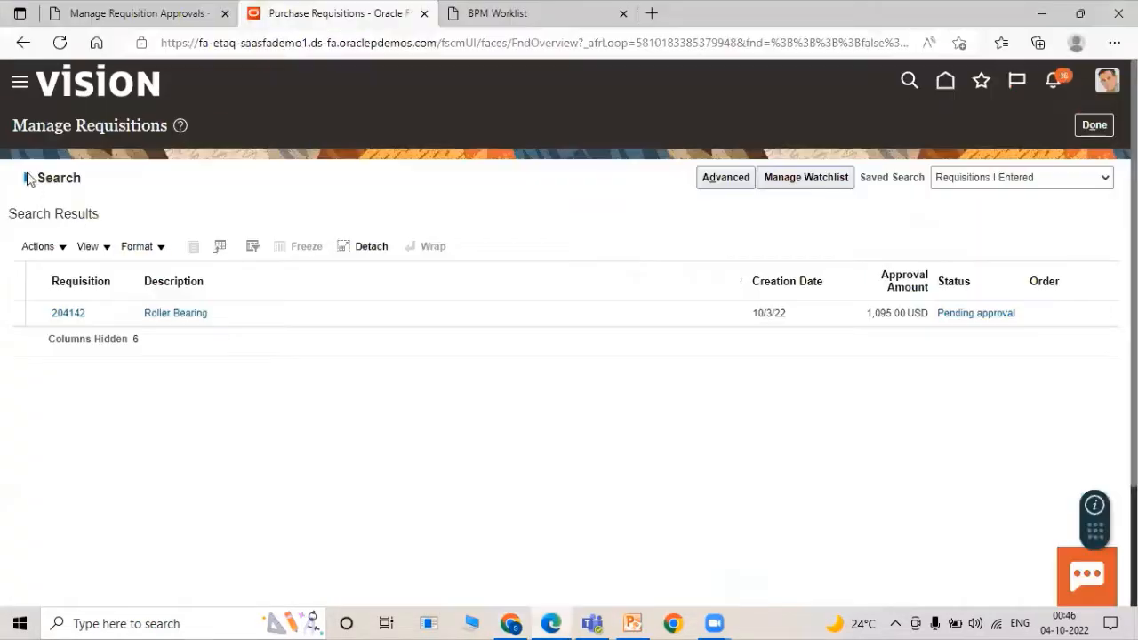
{"action": "left_click", "coordinate": [27, 178]}
{"action": "left_click", "coordinate": [1016, 413]}
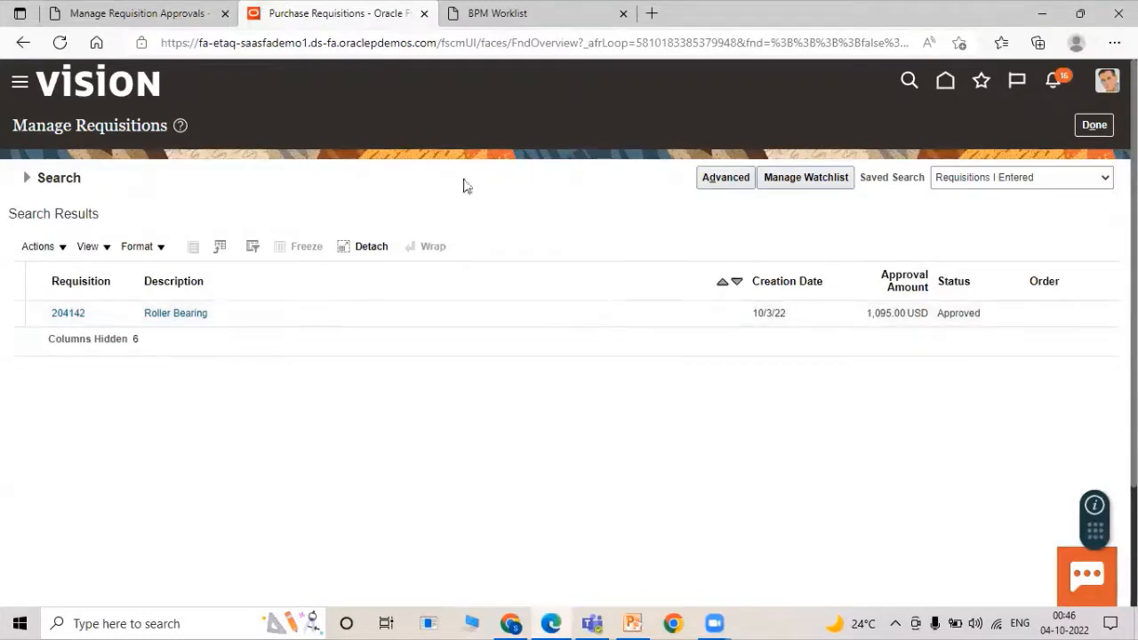
Verify requisition 204142 shows Approved and return to the Manage Requisition Approvals tab.
{"action": "left_click", "coordinate": [107, 18]}
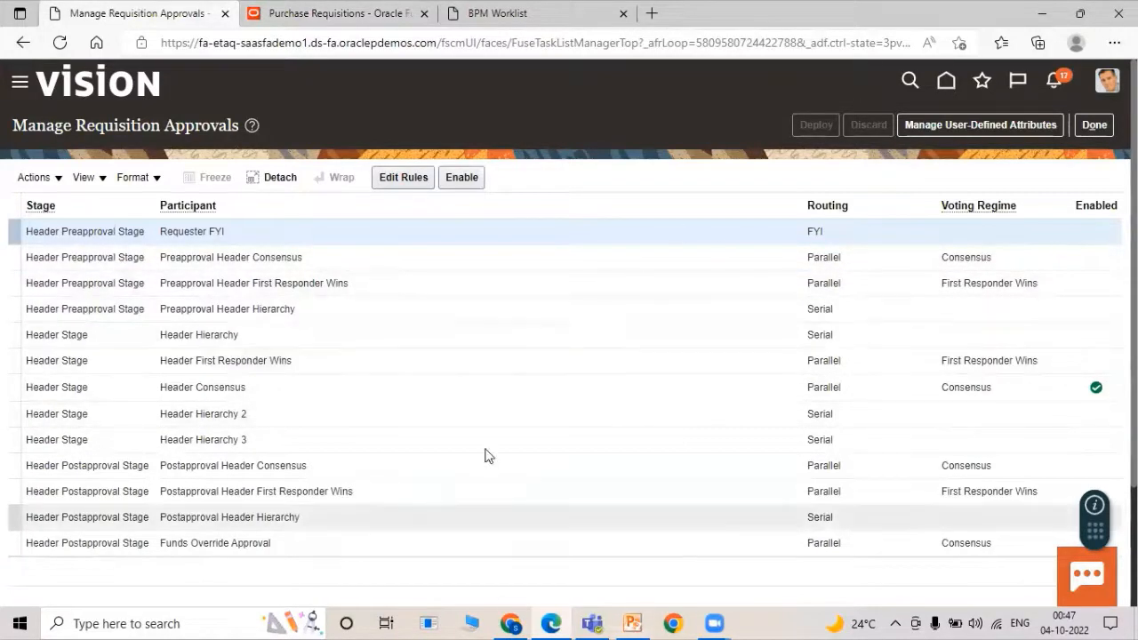
{"action": "key", "text": "alt"}
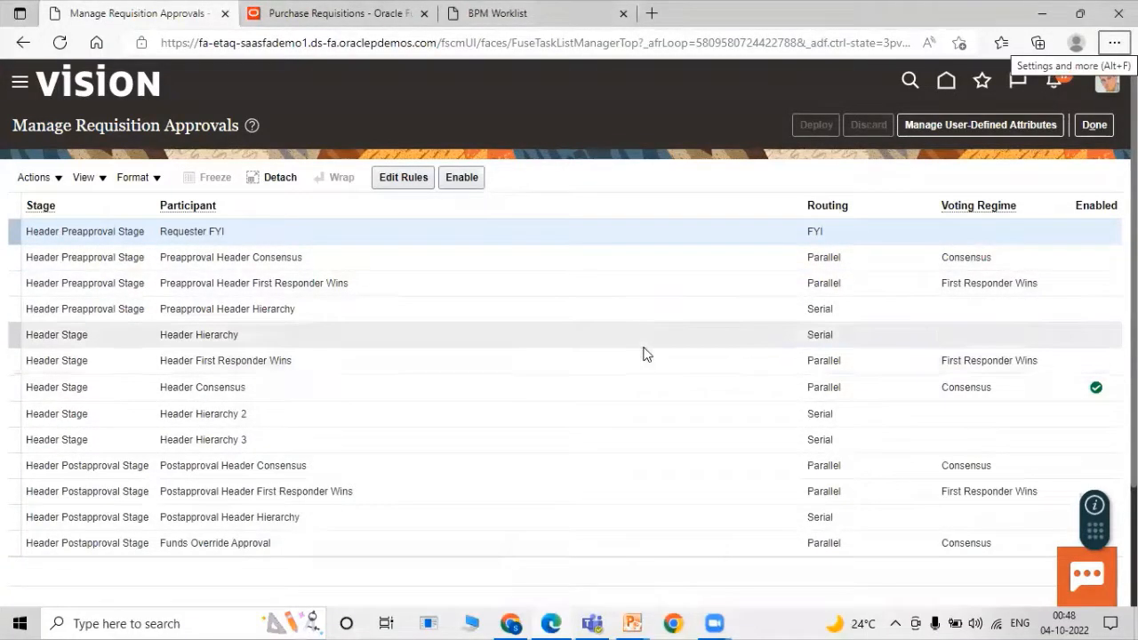